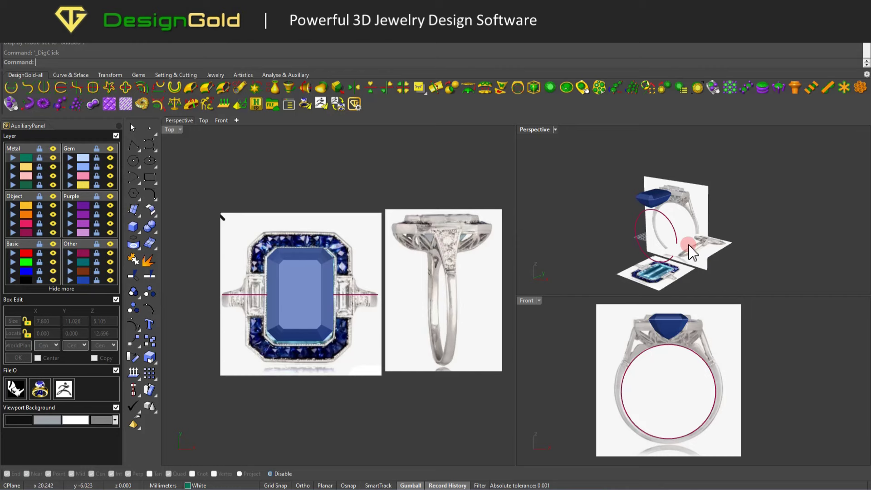
# Step: Fade the top, front and side reference photos to about 47% object transparency
pyautogui.scroll(3, 689, 244)
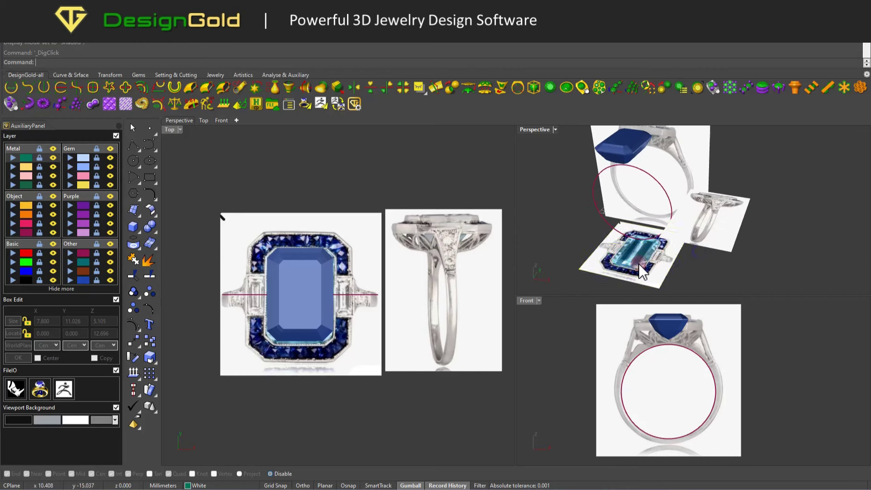
pyautogui.click(638, 262)
pyautogui.keyDown('shift'); pyautogui.click(683, 178); pyautogui.keyUp('shift')
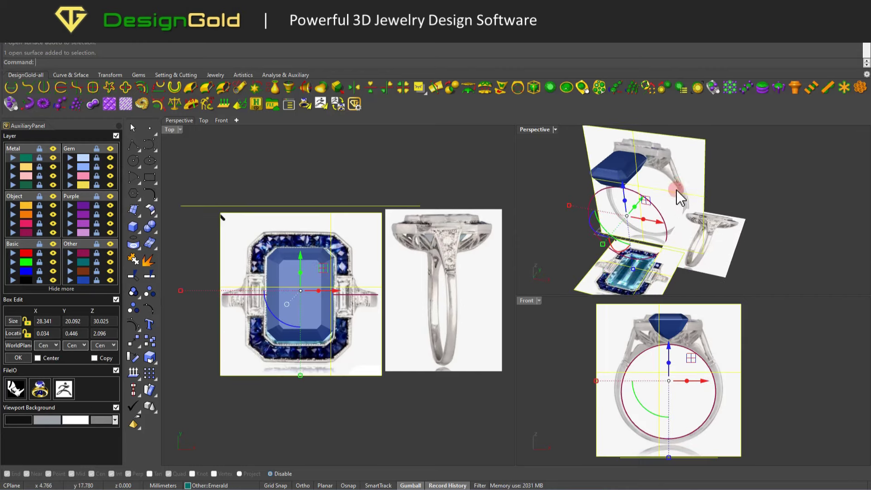
pyautogui.press('F3')
pyautogui.moveTo(758, 382); pyautogui.dragTo(775, 380)
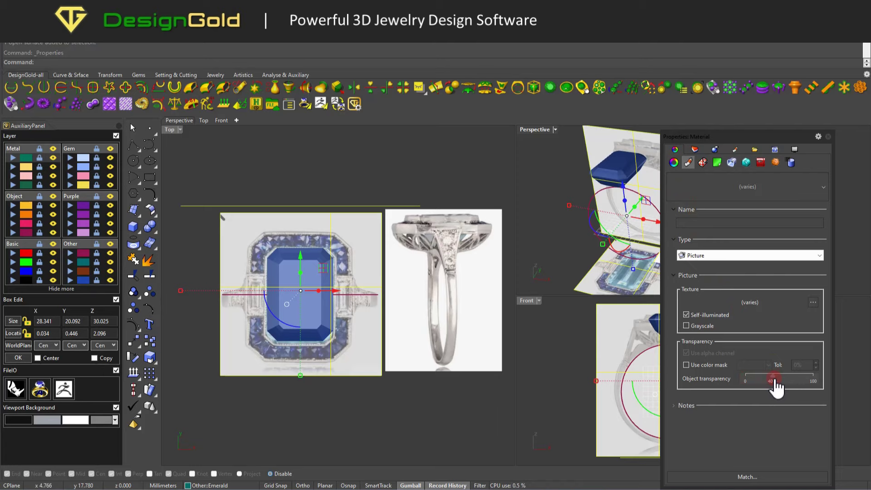
pyautogui.click(461, 249)
pyautogui.click(828, 136)
# Step: Check all three faded reference photos, then clear the selection and select the sapphire stone
pyautogui.moveTo(652, 234); pyautogui.dragTo(681, 211, button='right')
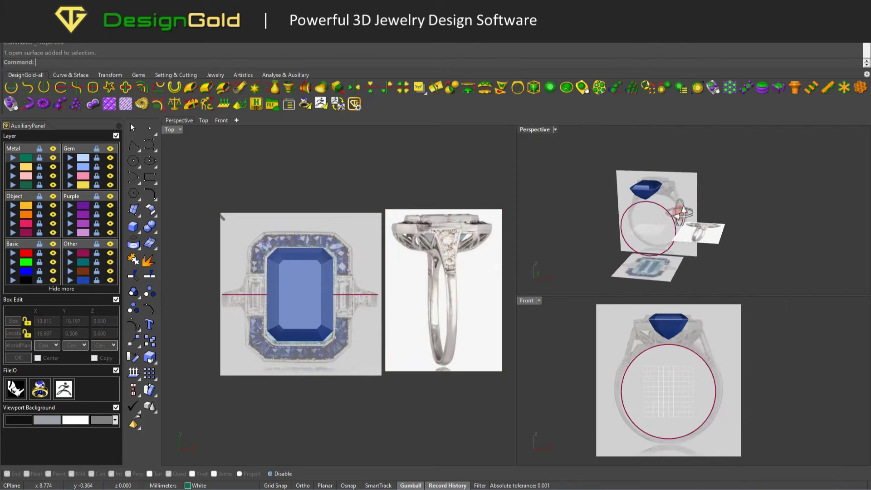
pyautogui.keyDown('shift'); pyautogui.click(719, 248); pyautogui.keyUp('shift')
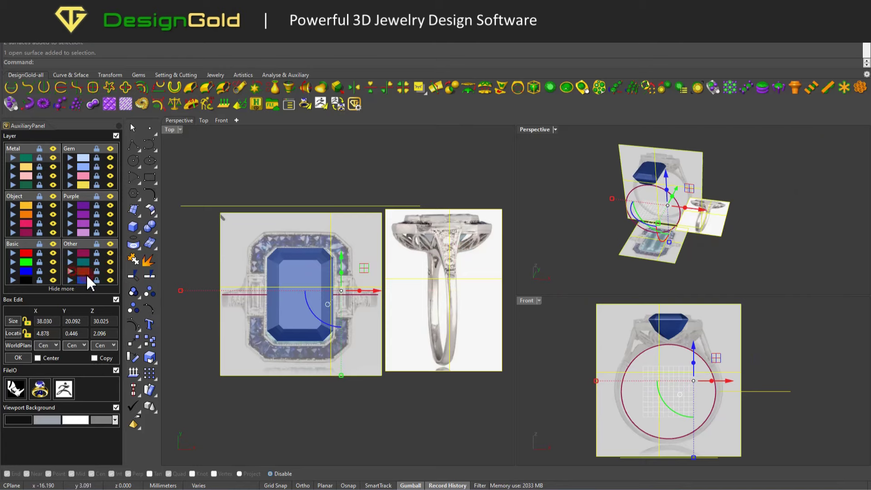
pyautogui.click(310, 160)
pyautogui.scroll(2, 338, 257)
pyautogui.scroll(-2, 354, 237)
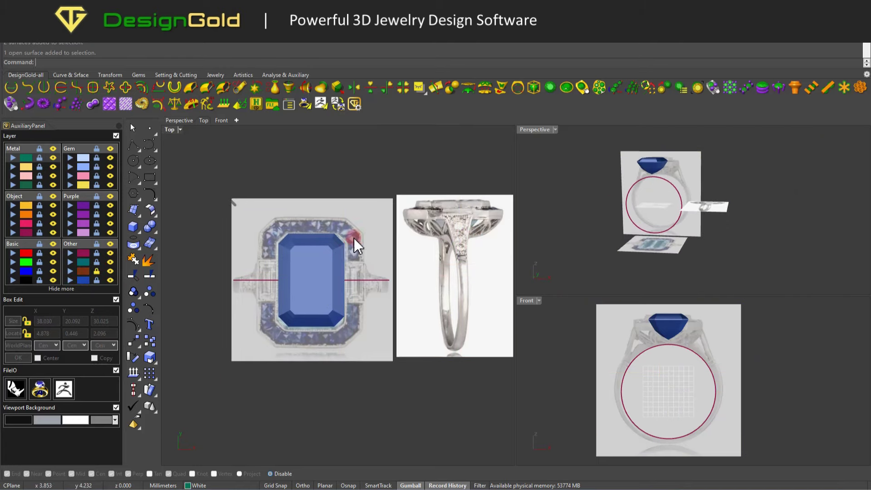
pyautogui.click(295, 226)
pyautogui.scroll(2, 296, 226)
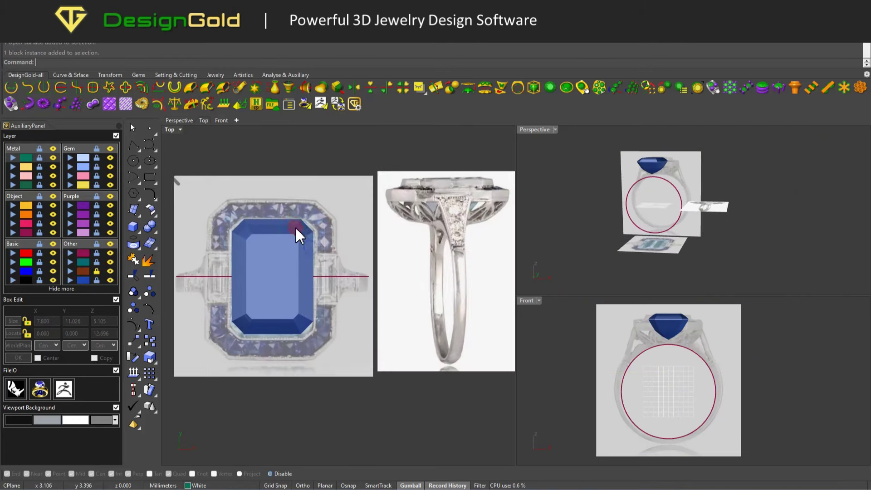
# Step: Trace a closed octagonal curve around the sapphire's emerald-cut outline, about 7.857 × 11.073 mm
pyautogui.click(90, 88)
pyautogui.scroll(2, 312, 200)
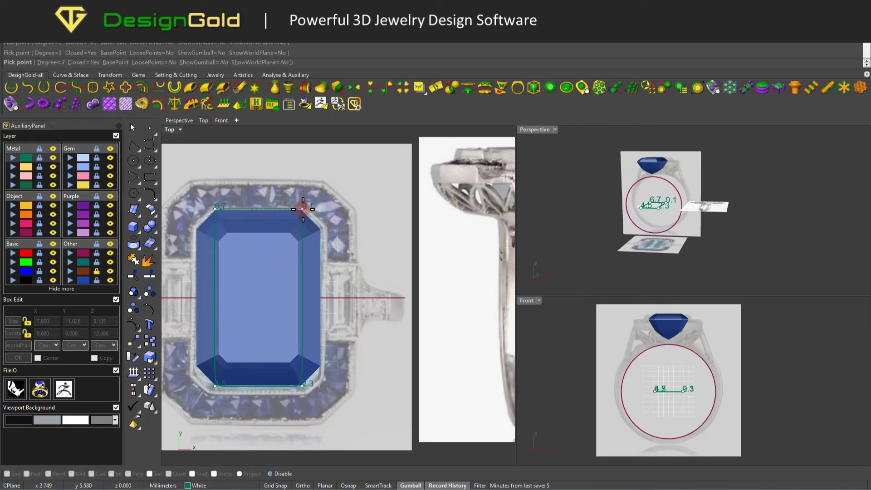
pyautogui.scroll(2, 321, 229)
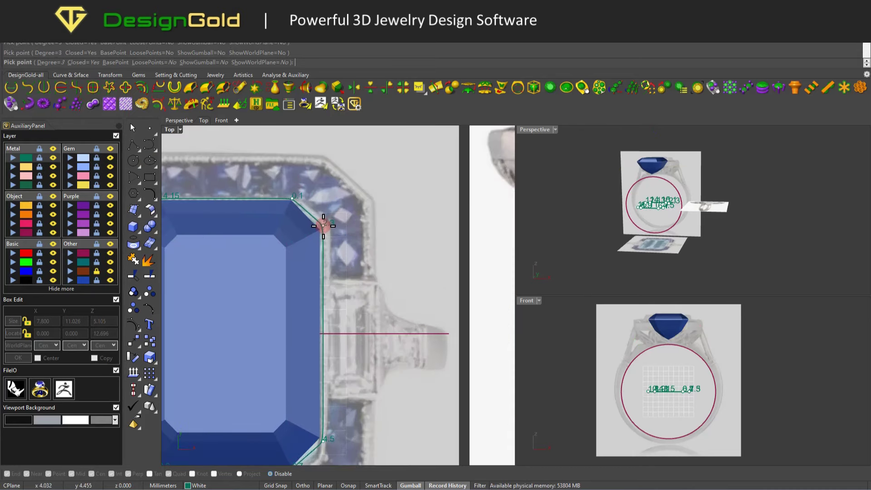
pyautogui.scroll(-2, 321, 225)
pyautogui.scroll(3, 331, 176)
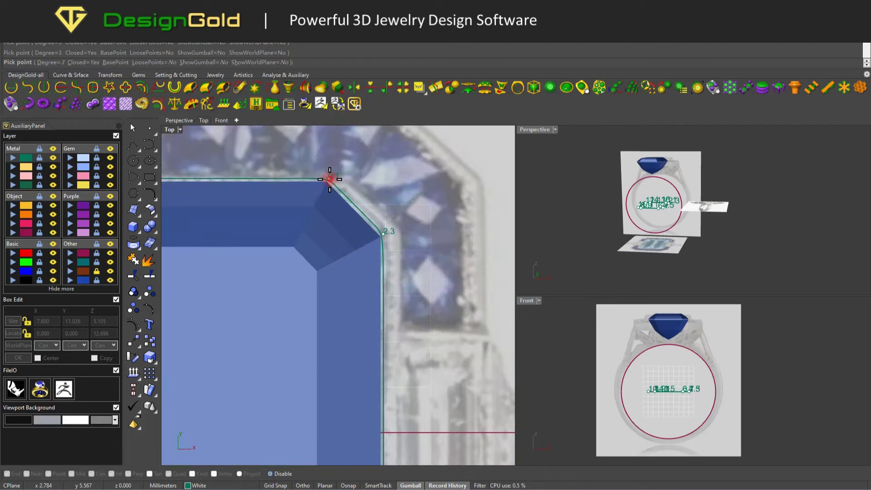
pyautogui.scroll(-3, 383, 236)
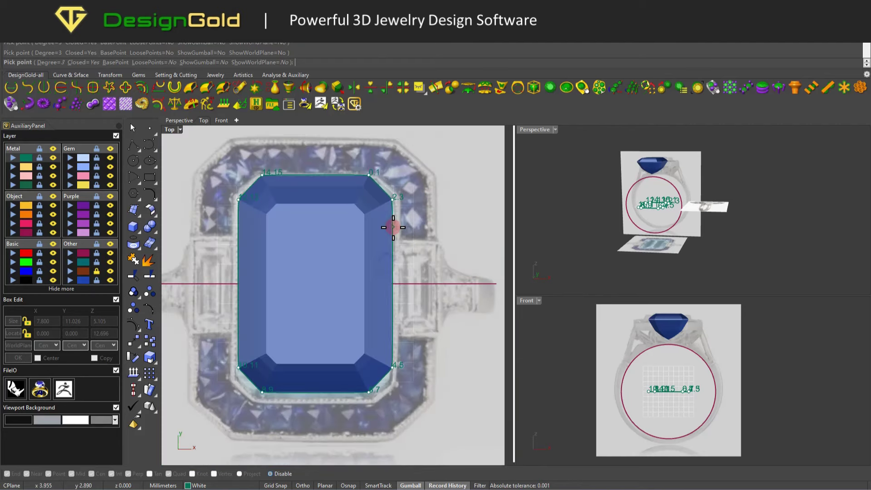
pyautogui.scroll(3, 390, 204)
pyautogui.press('Return')
pyautogui.click(395, 201)
pyautogui.scroll(-3, 376, 201)
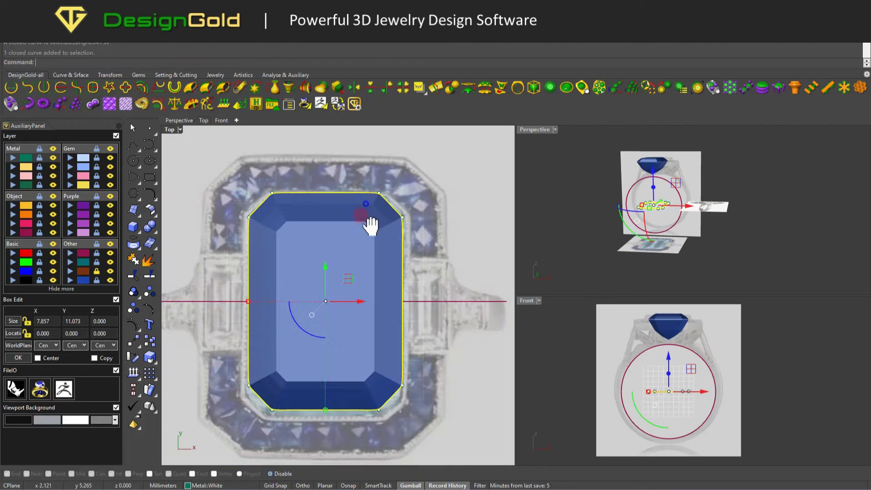
pyautogui.scroll(3, 393, 240)
pyautogui.scroll(-3, 393, 240)
# Step: Draw a small closed corner-cut curve beside the stone's upper-right corner
pyautogui.click(92, 104)
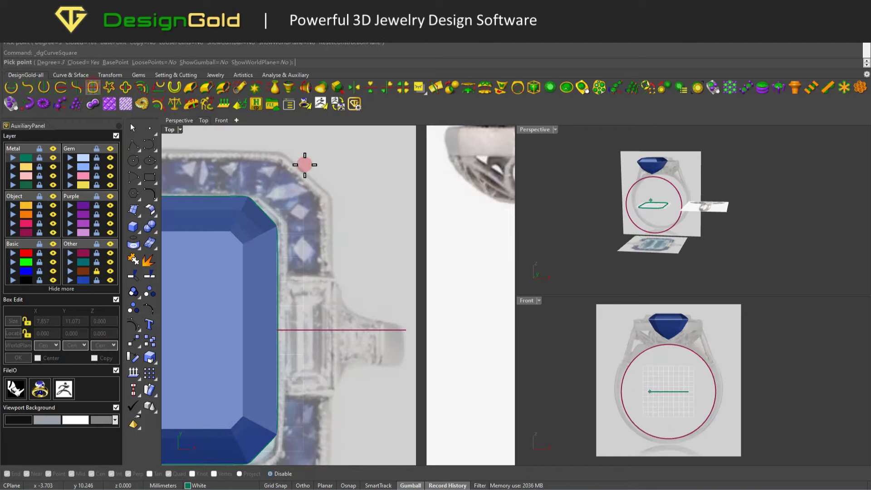
pyautogui.click(327, 186)
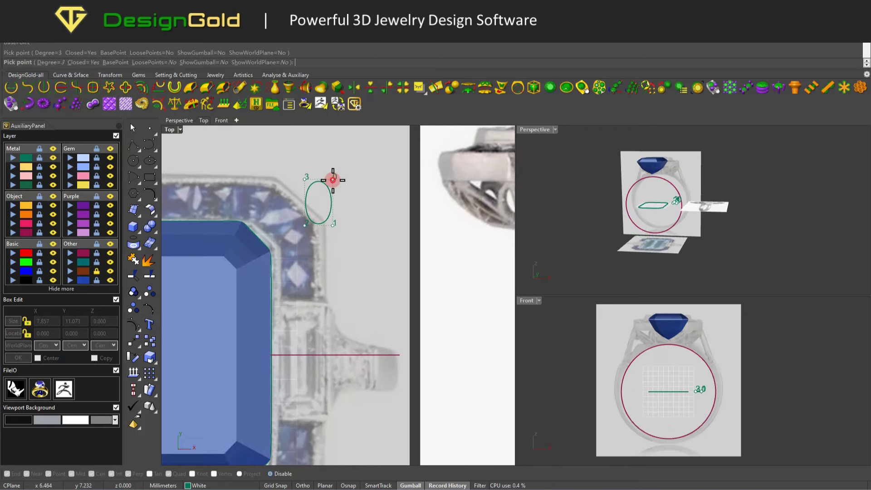
pyautogui.scroll(2, 326, 184)
pyautogui.click(325, 188)
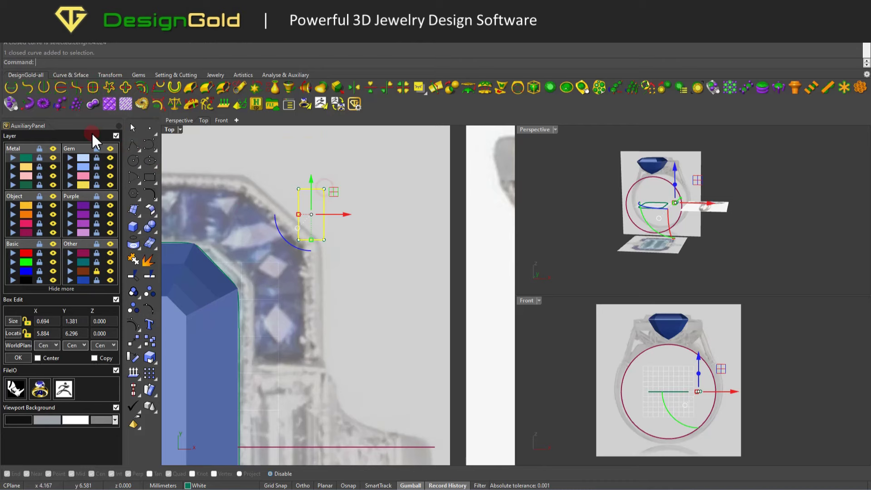
# Step: Select all of the small curve's points and set its Box Edit Size X to 0.450
pyautogui.doubleClick(296, 212)
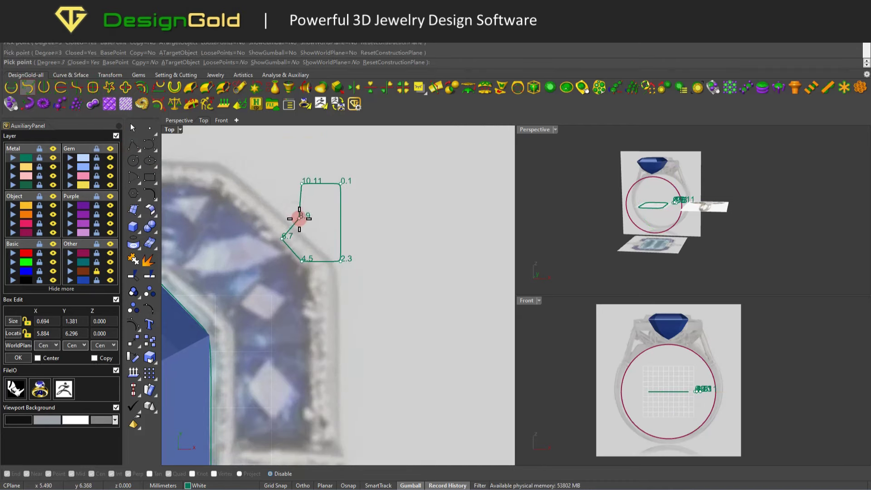
pyautogui.click(305, 236)
pyautogui.moveTo(292, 165); pyautogui.dragTo(339, 262)
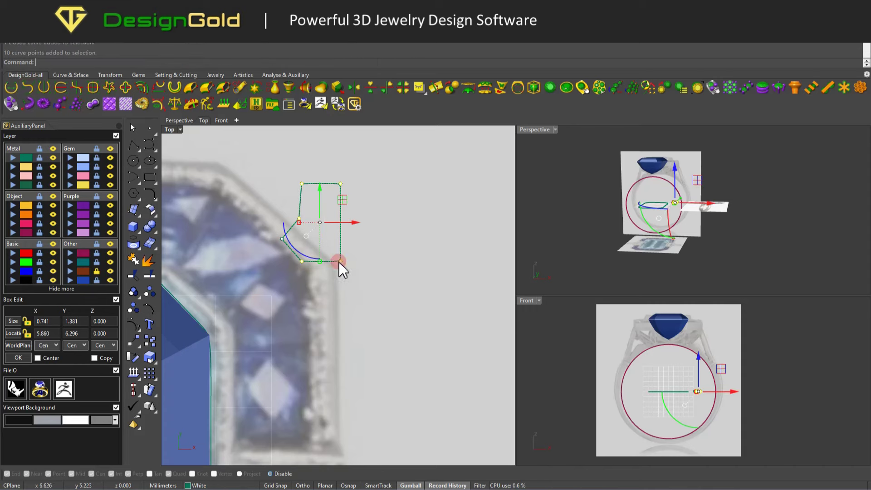
pyautogui.write('0.450')
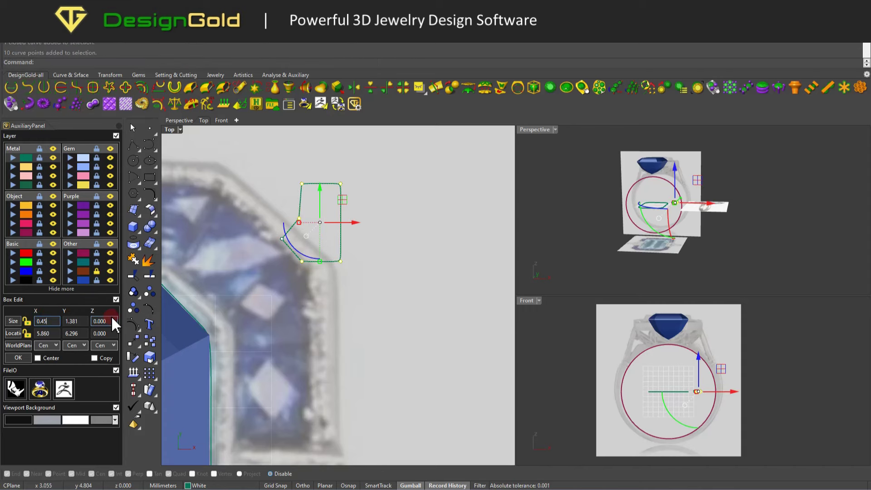
pyautogui.press('Return')
pyautogui.scroll(3, 345, 220)
pyautogui.scroll(-3, 399, 236)
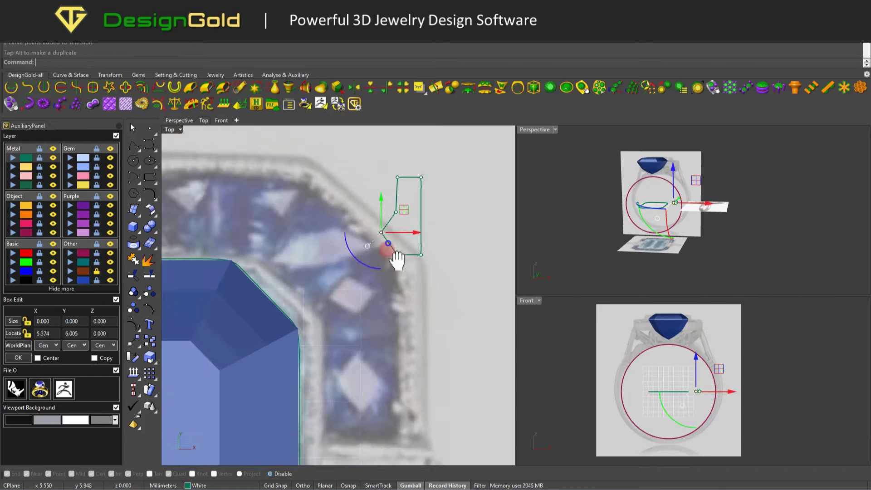
pyautogui.scroll(4, 399, 236)
# Step: Move the curve's left-edge points with the gumball to angle the profile along the halo edge
pyautogui.moveTo(370, 159); pyautogui.dragTo(398, 336)
pyautogui.click(378, 250)
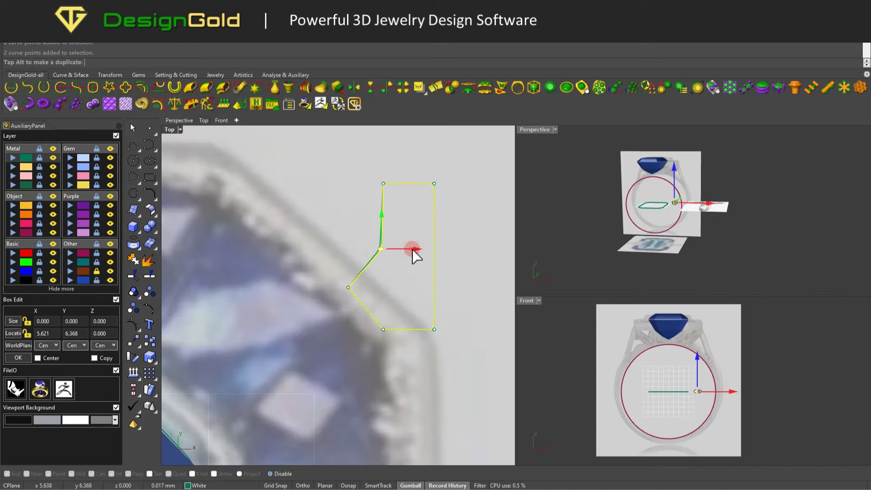
pyautogui.moveTo(369, 146); pyautogui.dragTo(402, 337)
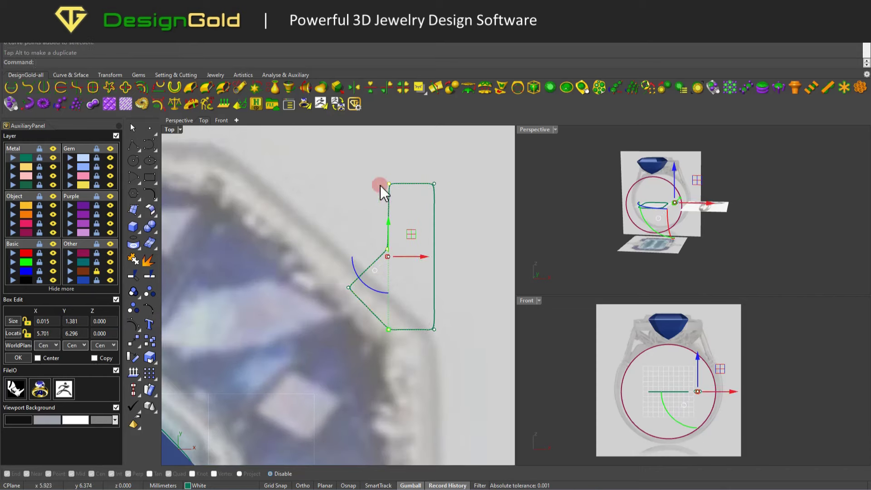
pyautogui.moveTo(379, 189); pyautogui.dragTo(403, 299)
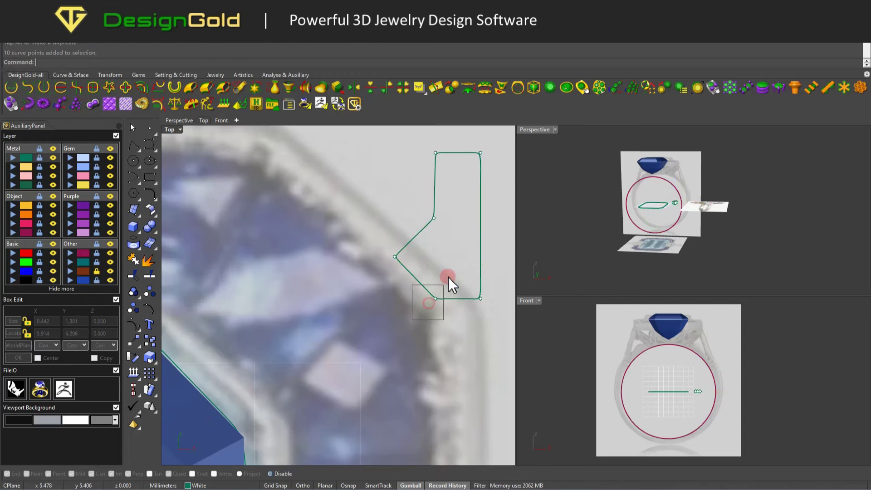
pyautogui.click(423, 291)
pyautogui.scroll(-2, 374, 225)
pyautogui.scroll(-3, 407, 222)
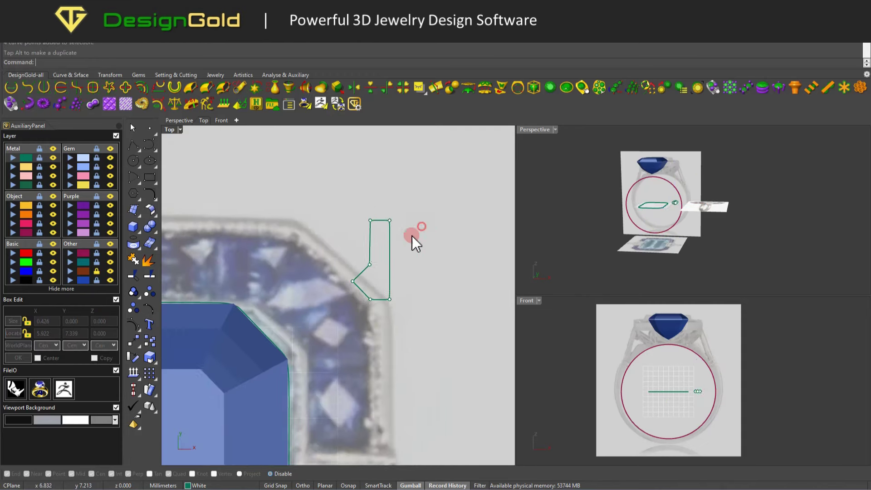
# Step: Reselect the small profile curve and its points to check the reshaped outline
pyautogui.click(386, 218)
pyautogui.moveTo(377, 247); pyautogui.dragTo(383, 206)
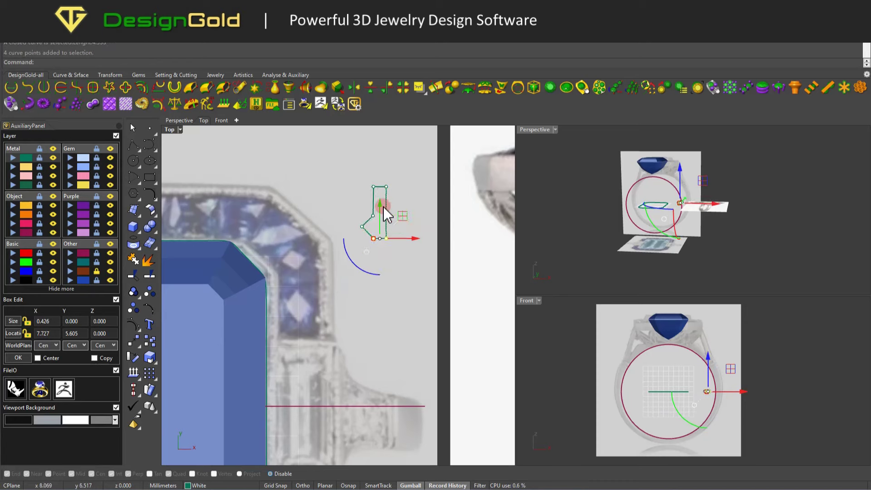
pyautogui.scroll(-3, 369, 243)
pyautogui.scroll(3, 367, 243)
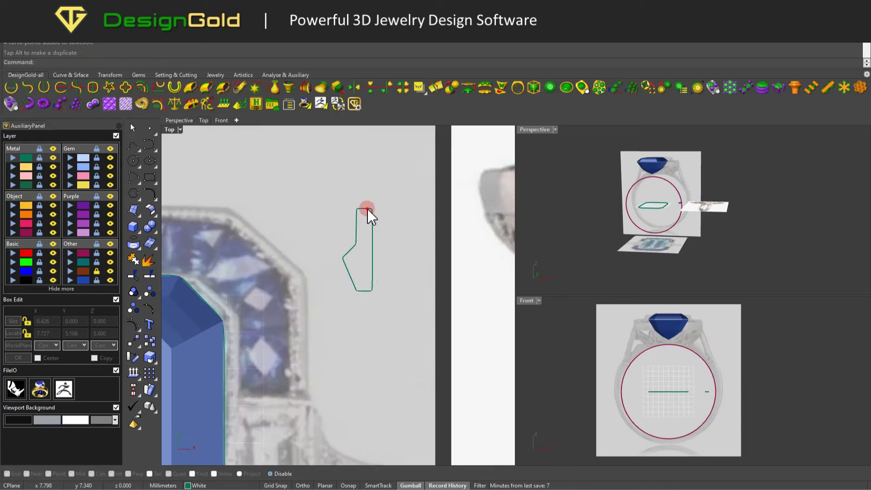
pyautogui.click(370, 209)
pyautogui.scroll(-3, 374, 210)
pyautogui.scroll(-2, 383, 208)
# Step: Offset the stone outline 0.8 mm outward, giving a 9.457 × 12.673 mm curve
pyautogui.scroll(5, 322, 238)
pyautogui.click(306, 246)
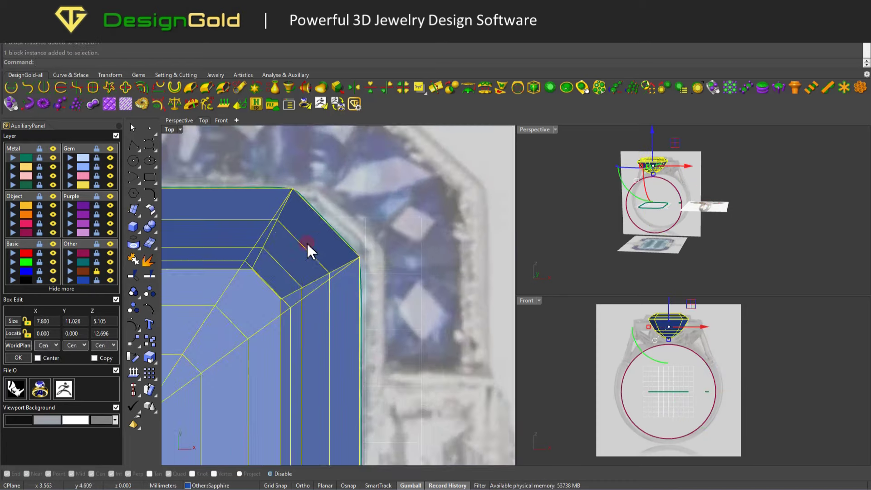
pyautogui.click(96, 280)
pyautogui.scroll(-3, 313, 218)
pyautogui.click(311, 207)
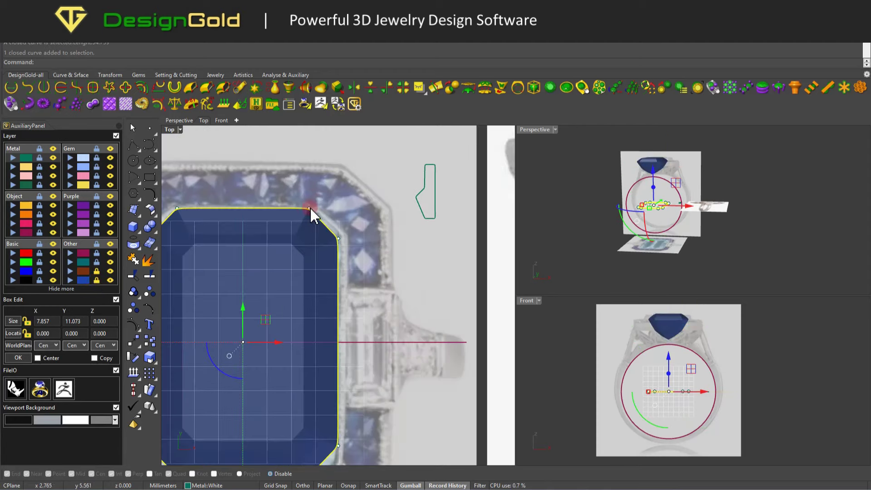
pyautogui.click(141, 87)
pyautogui.scroll(-1, 399, 200)
pyautogui.scroll(3, 394, 222)
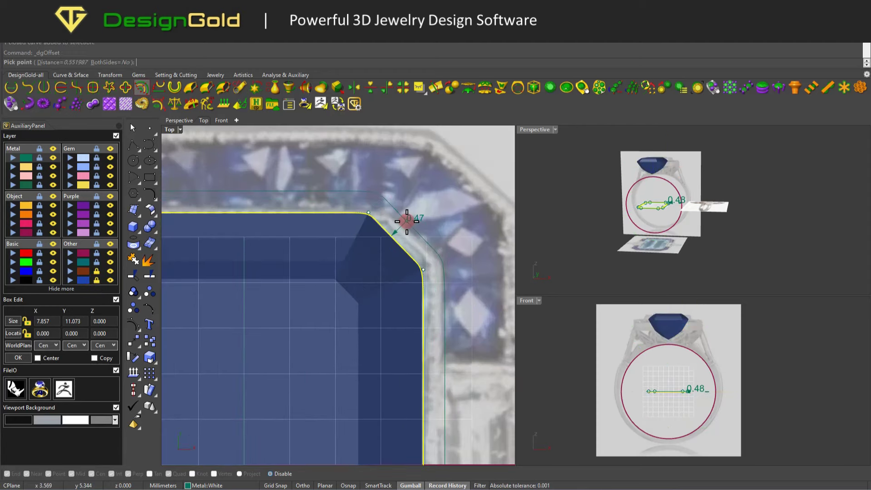
pyautogui.write('0.8')
pyautogui.press('Return')
pyautogui.scroll(-2, 397, 246)
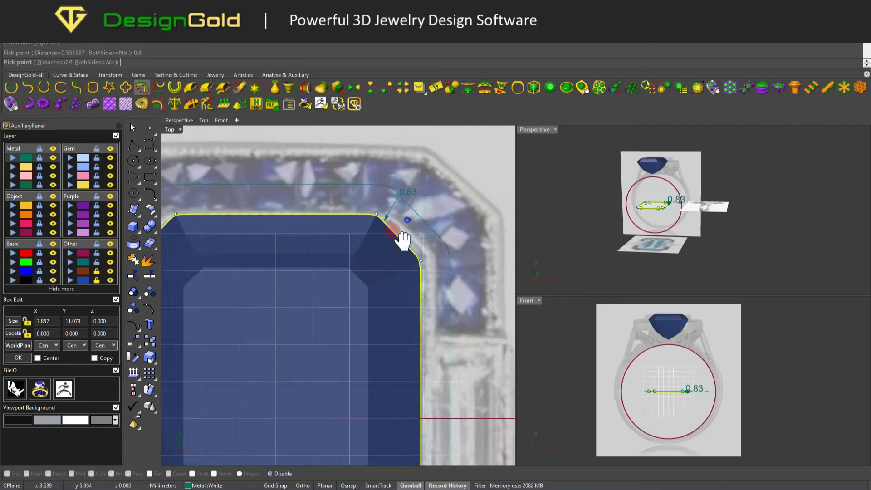
pyautogui.click(396, 248)
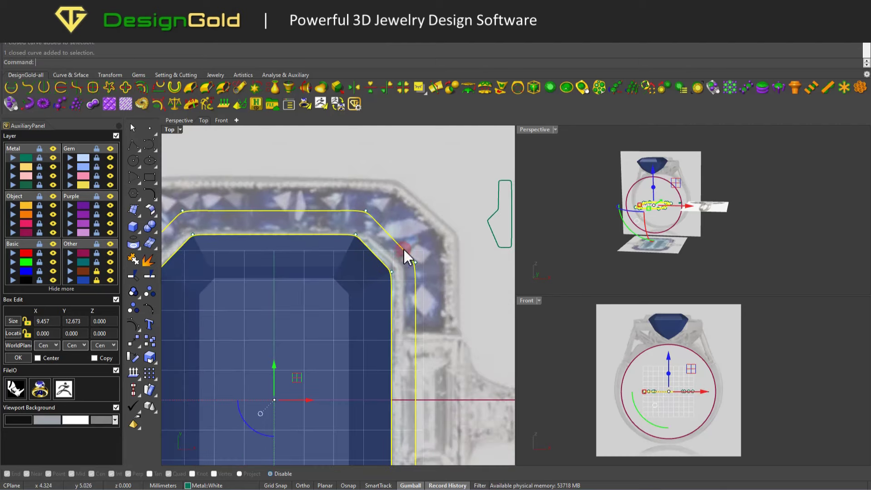
# Step: Lift both outline curves in the Front view up to the stone's top, then deselect them
pyautogui.scroll(-3, 401, 254)
pyautogui.scroll(2, 383, 224)
pyautogui.scroll(2, 665, 198)
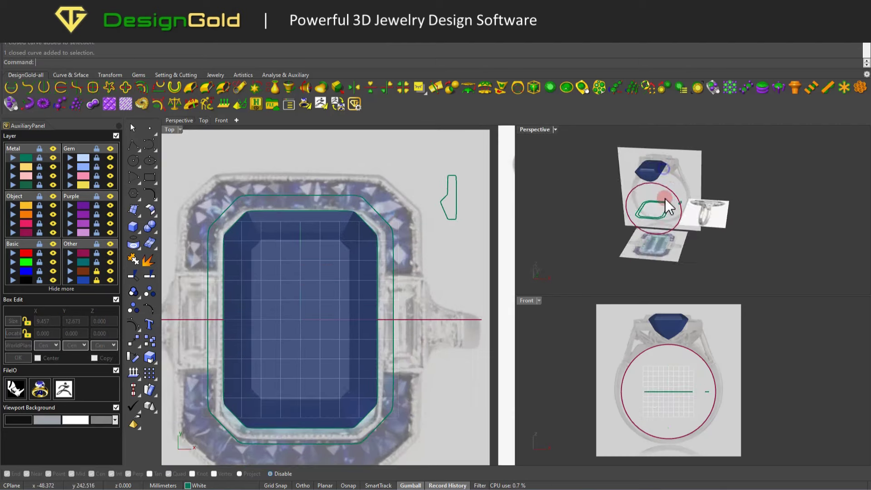
pyautogui.scroll(3, 671, 227)
pyautogui.moveTo(671, 366); pyautogui.dragTo(653, 415, button='right')
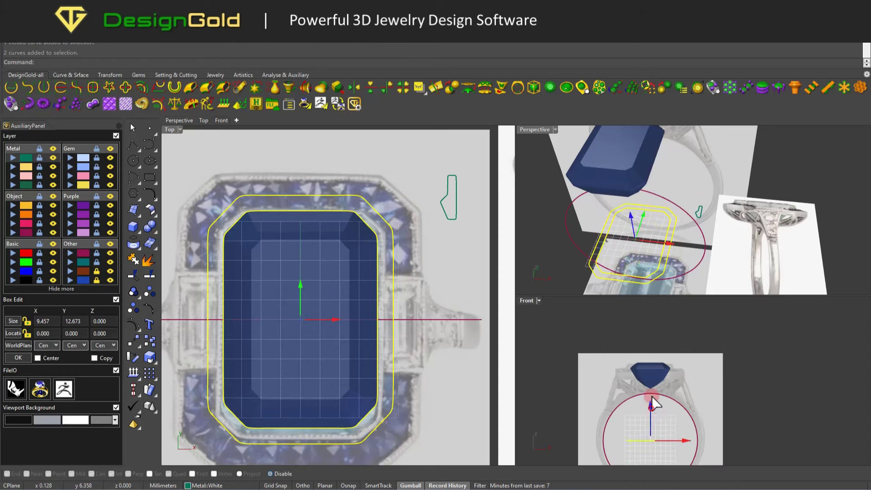
pyautogui.moveTo(653, 404); pyautogui.dragTo(657, 329)
pyautogui.scroll(-3, 711, 186)
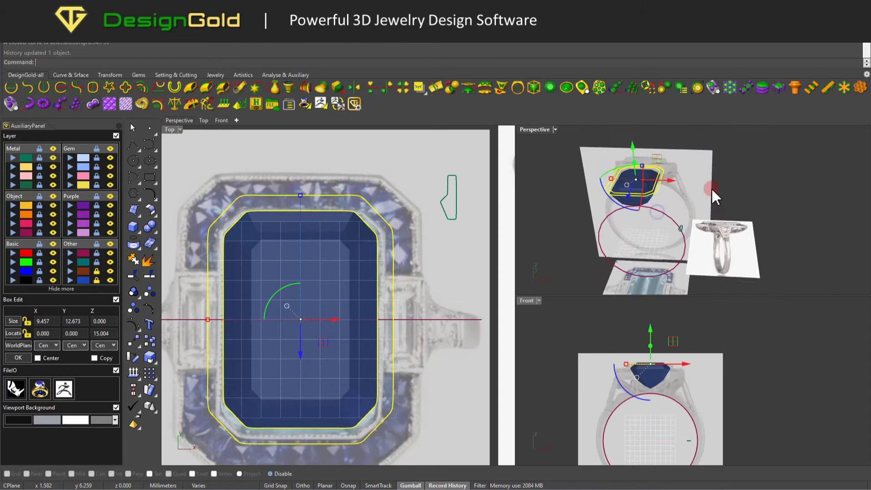
pyautogui.scroll(3, 711, 187)
pyautogui.click(445, 227)
# Step: Sweep the small profile along the outer and inner outline curves as two rails
pyautogui.click(370, 223)
pyautogui.click(385, 231)
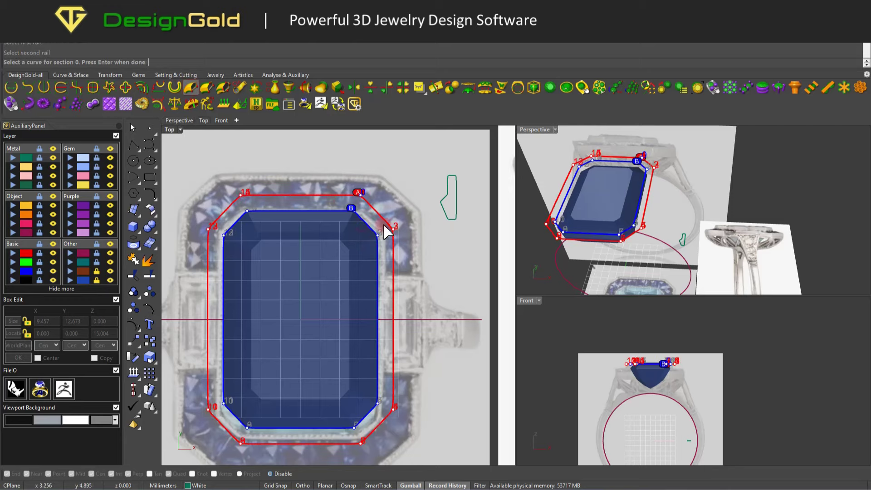
pyautogui.press('Return')
pyautogui.scroll(3, 626, 207)
pyautogui.scroll(-3, 635, 200)
pyautogui.scroll(3, 644, 190)
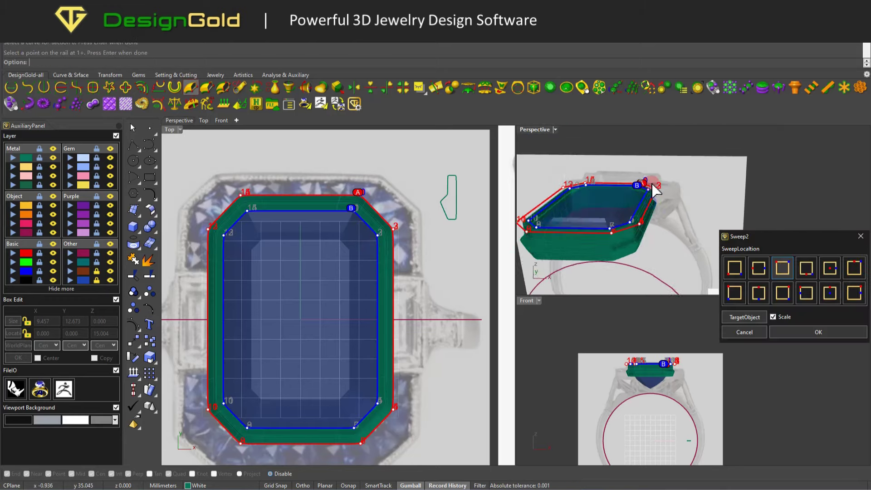
pyautogui.scroll(3, 651, 186)
pyautogui.moveTo(652, 186); pyautogui.dragTo(676, 258, button='right')
pyautogui.scroll(3, 657, 386)
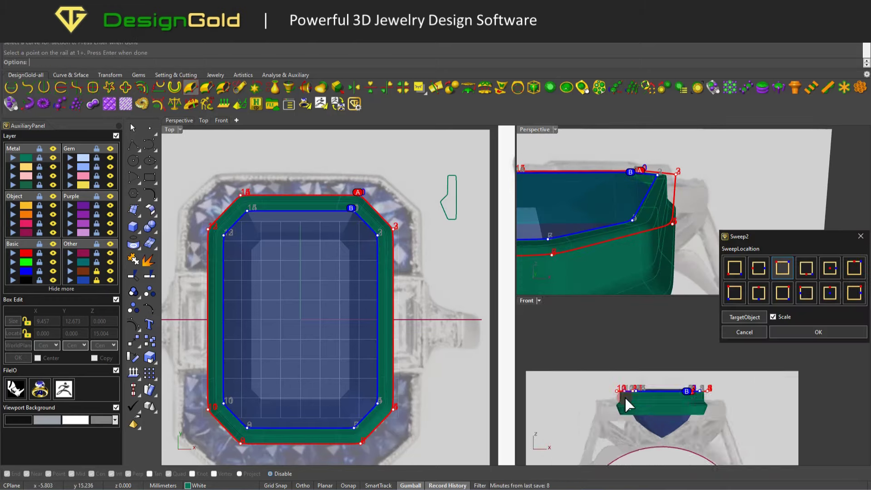
pyautogui.scroll(2, 657, 386)
# Step: Accept the bezel sweep, then select the top rim rail curve and scale it inward
pyautogui.rightClick(366, 229)
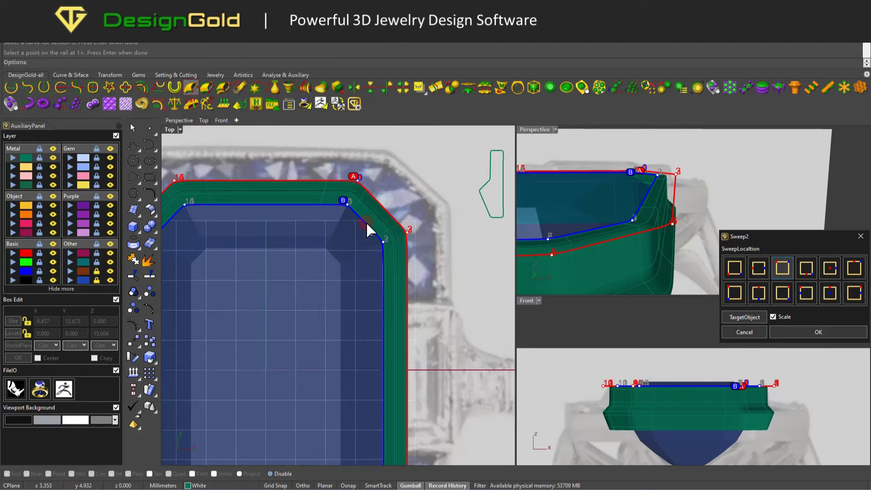
pyautogui.click(410, 263)
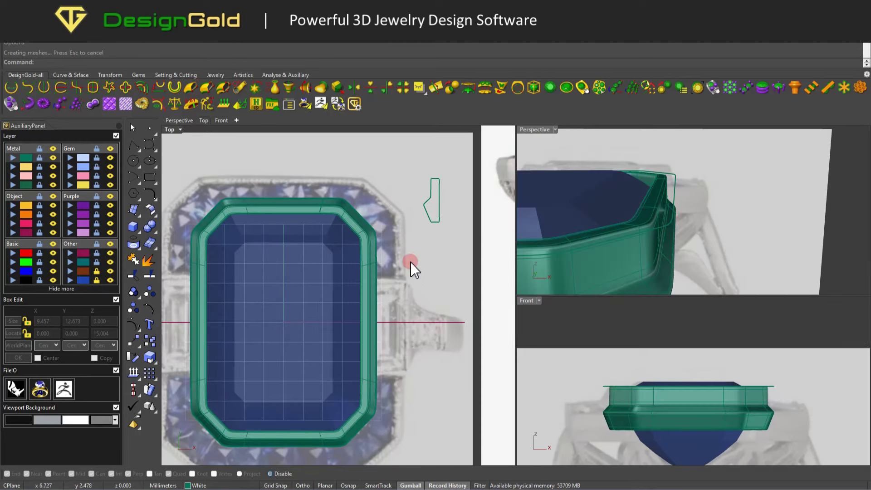
pyautogui.click(749, 387)
pyautogui.rightClick(350, 229)
pyautogui.click(385, 241)
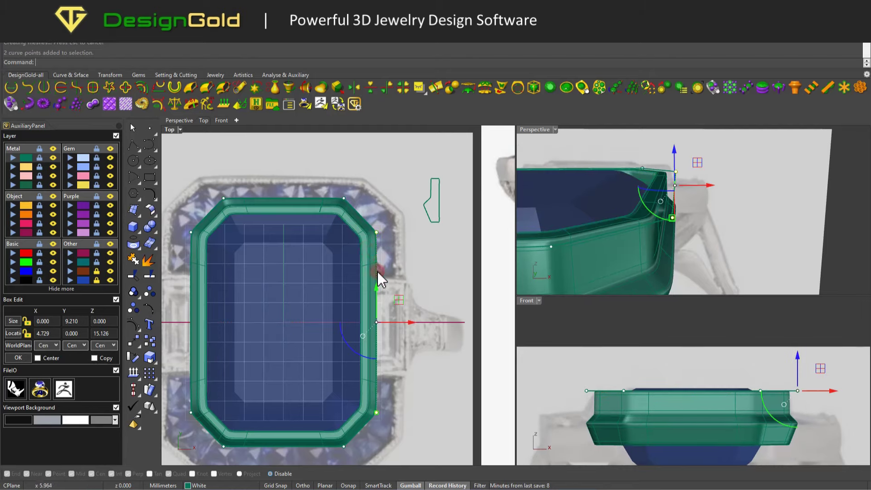
# Step: Lower the bezel's top rim curve slightly and orbit around to check the fit
pyautogui.moveTo(692, 355); pyautogui.dragTo(692, 358)
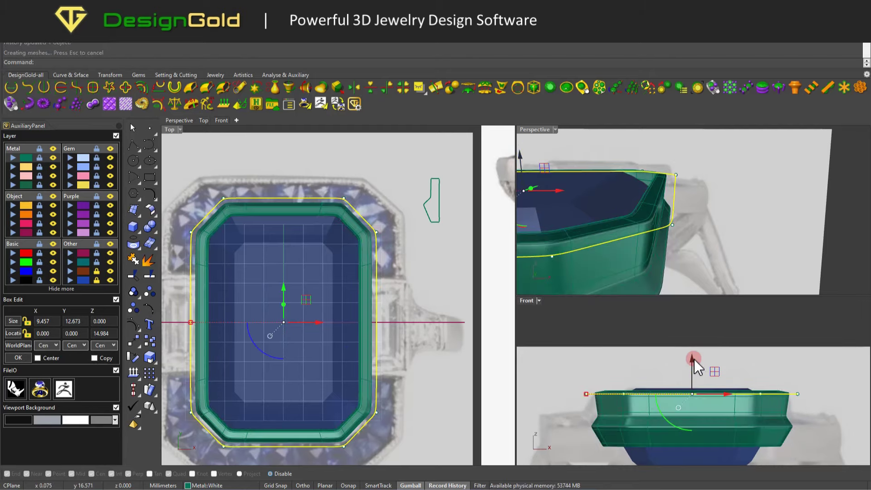
pyautogui.click(458, 263)
pyautogui.moveTo(567, 217)
pyautogui.mouseDown(button='right')
pyautogui.moveTo(674, 203)
pyautogui.moveTo(550, 243)
pyautogui.mouseUp(button='right')
pyautogui.scroll(3, 353, 217)
pyautogui.scroll(-3, 357, 227)
pyautogui.scroll(-2, 357, 226)
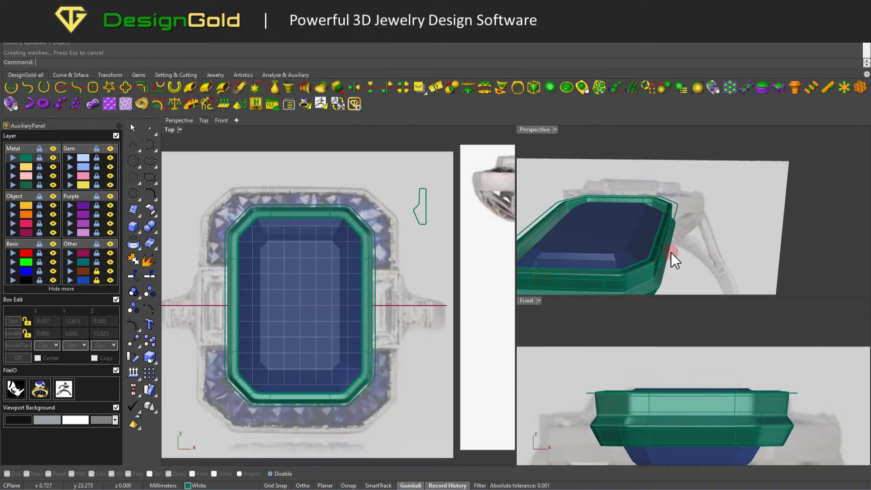
pyautogui.moveTo(671, 253); pyautogui.dragTo(537, 325, button='right')
# Step: Select the bezel's top curve and inspect it from a higher angle
pyautogui.click(800, 393)
pyautogui.scroll(2, 600, 390)
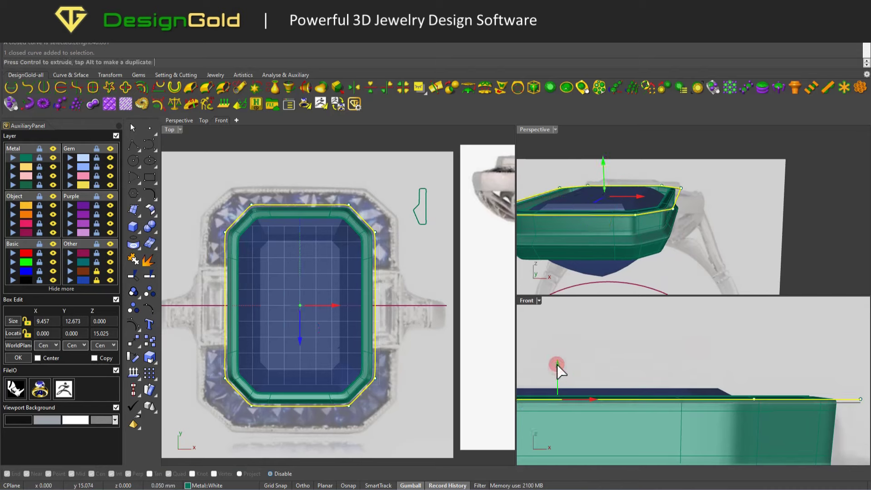
pyautogui.scroll(2, 579, 363)
pyautogui.moveTo(668, 219); pyautogui.dragTo(567, 236, button='right')
pyautogui.scroll(2, 354, 227)
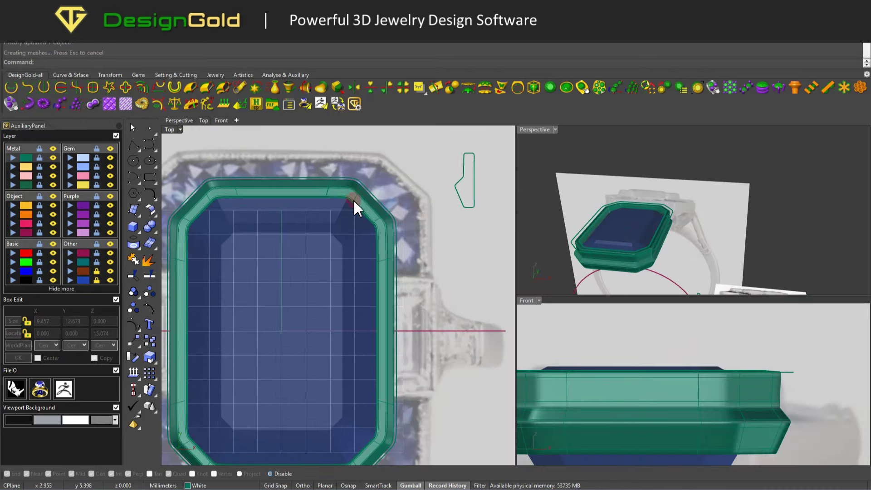
pyautogui.scroll(2, 349, 196)
pyautogui.scroll(-1, 346, 192)
pyautogui.scroll(-2, 381, 209)
# Step: Pick the bezel outline curve from the overlapping objects and start offsetting it
pyautogui.click(369, 220)
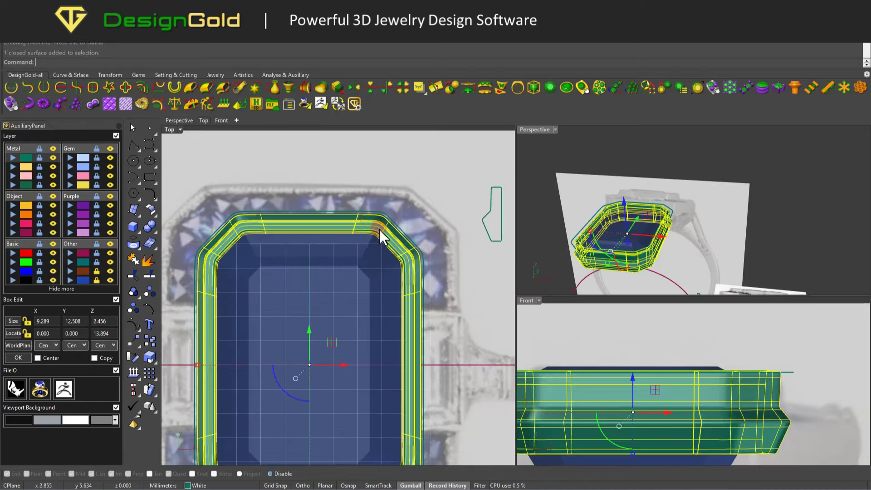
pyautogui.click(393, 244)
pyautogui.click(398, 260)
pyautogui.scroll(-2, 403, 233)
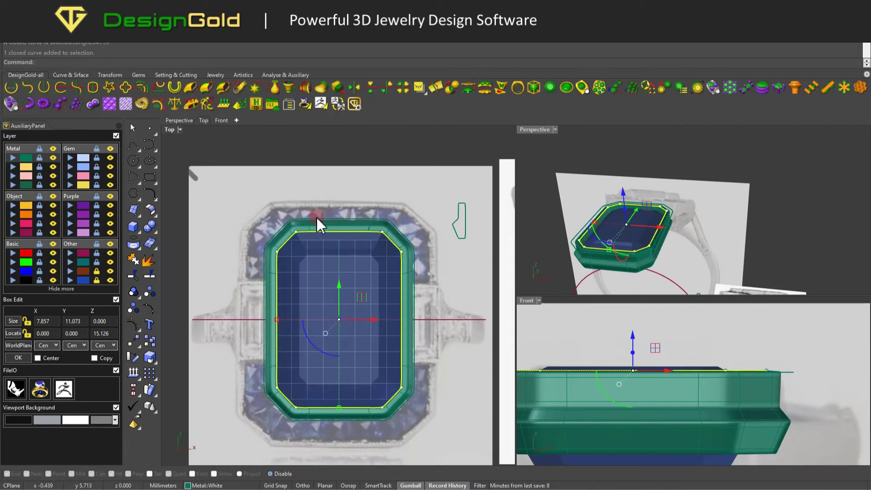
pyautogui.scroll(3, 316, 227)
pyautogui.click(206, 104)
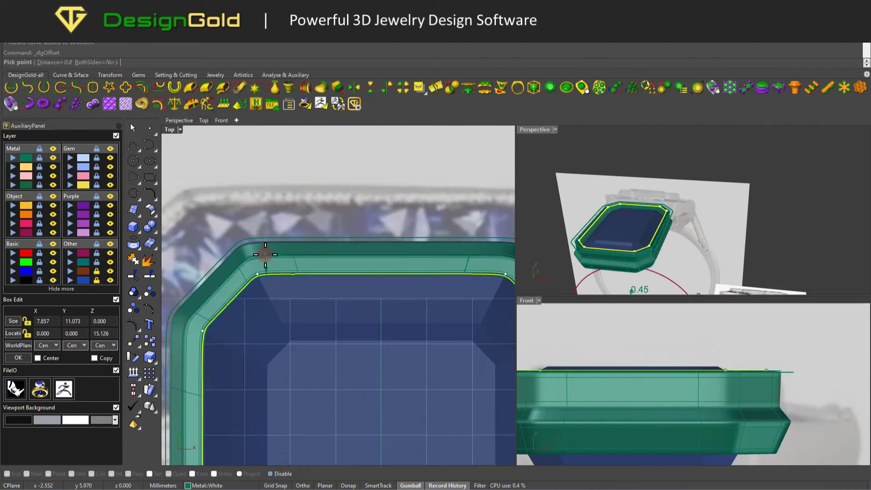
# Step: Place the first outward offset curve around the bezel, then reselect the bezel curve
pyautogui.click(248, 255)
pyautogui.click(281, 280)
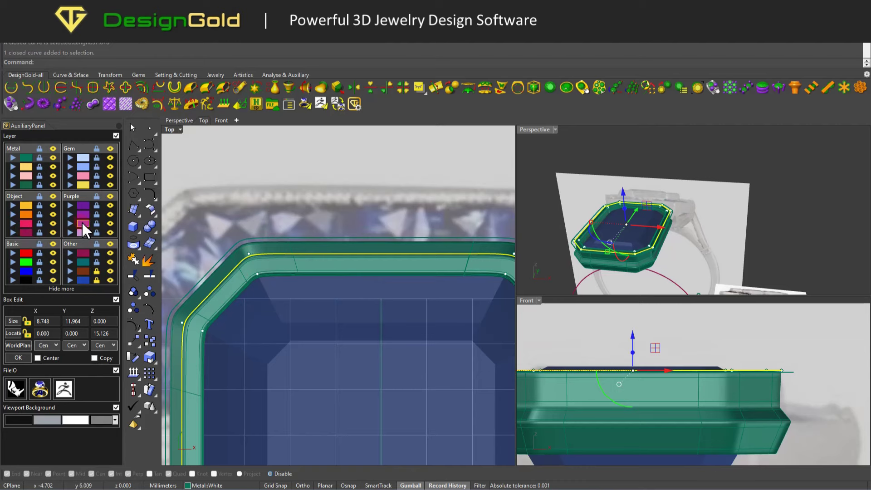
pyautogui.click(273, 262)
pyautogui.click(264, 188)
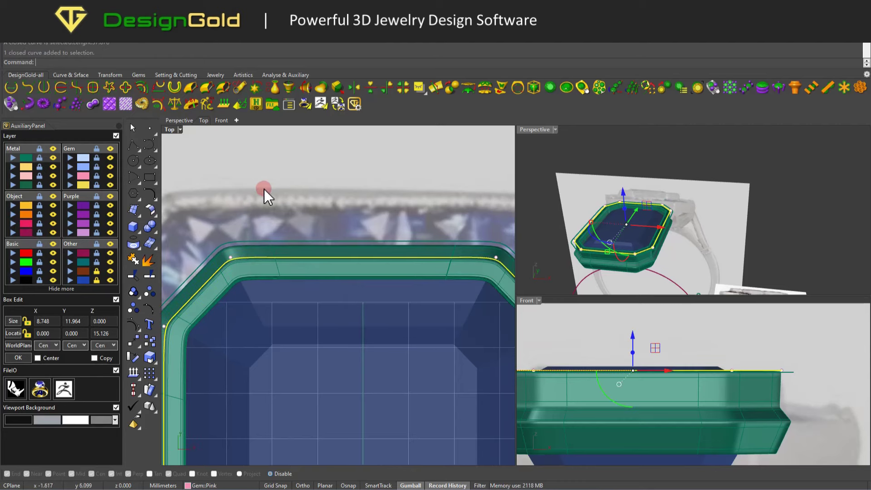
pyautogui.press('Return')
# Step: Offset the bezel outline curve 1.5 mm outward
pyautogui.scroll(-2, 272, 194)
pyautogui.scroll(1, 277, 189)
pyautogui.scroll(1, 277, 189)
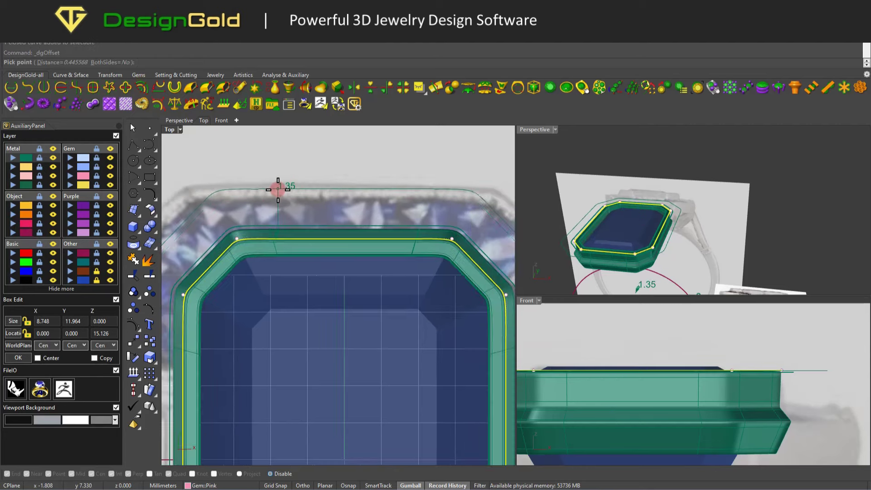
pyautogui.scroll(-1, 276, 196)
pyautogui.scroll(1, 302, 189)
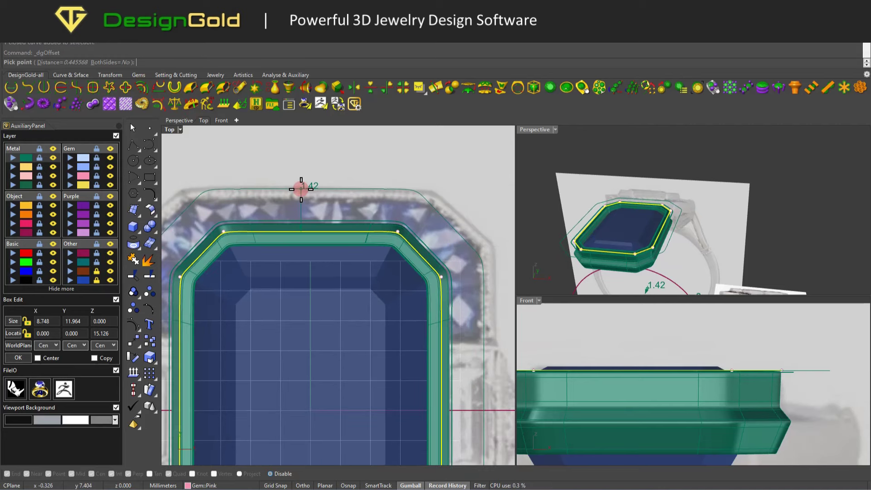
pyautogui.write('1.5')
pyautogui.press('Return')
pyautogui.click(312, 194)
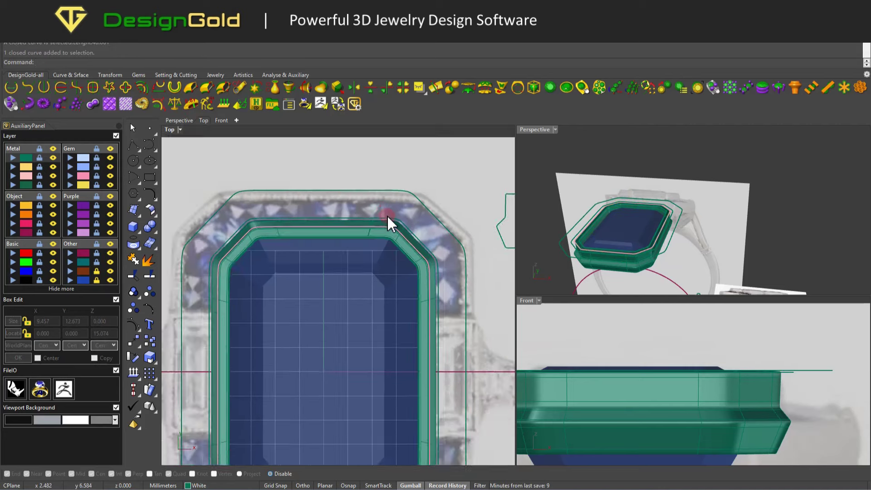
# Step: Offset the bezel outline curve 0.45 mm outward as another nested halo guide
pyautogui.click(404, 252)
pyautogui.click(419, 271)
pyautogui.press('Return')
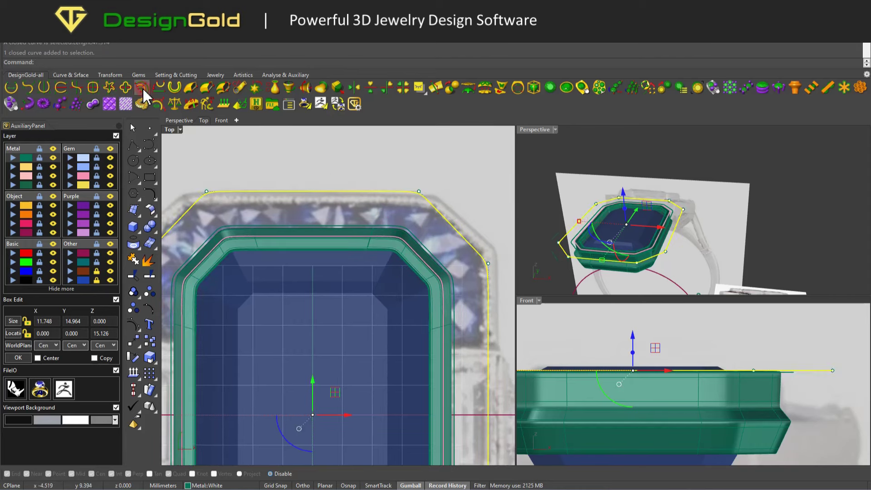
pyautogui.write('0.4')
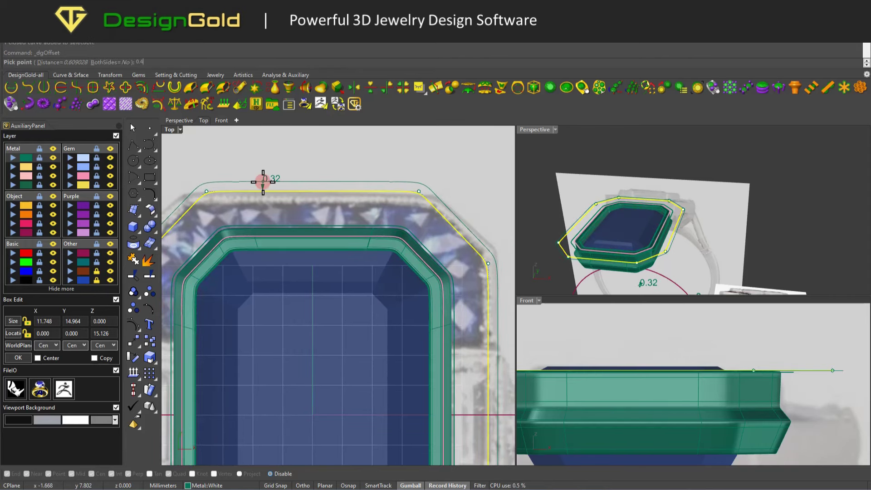
pyautogui.press('Return')
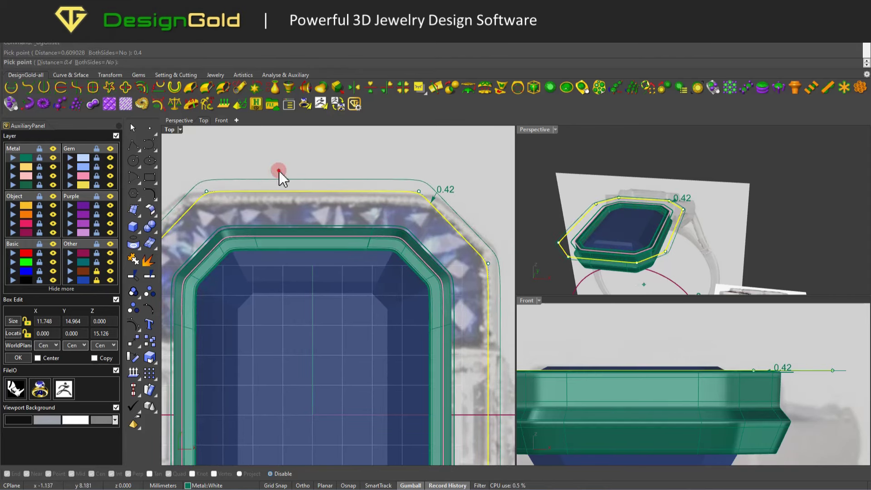
pyautogui.press('Return')
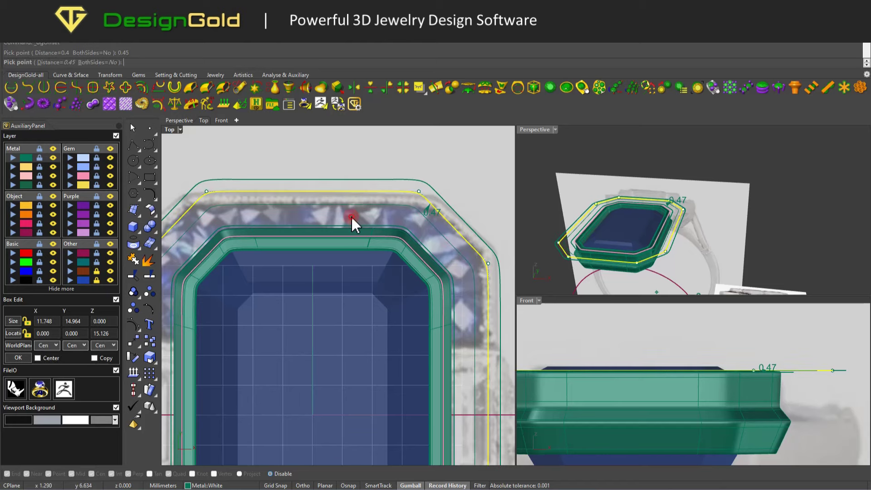
pyautogui.scroll(-2, 370, 173)
pyautogui.scroll(-2, 394, 175)
# Step: Copy the small profile curve just to the right of the original
pyautogui.click(444, 199)
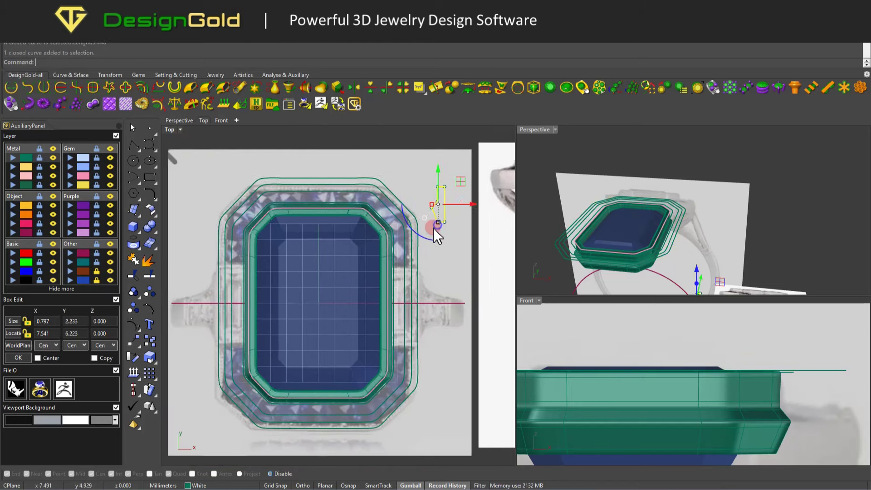
pyautogui.scroll(3, 447, 214)
pyautogui.keyDown('alt'); pyautogui.moveTo(449, 206); pyautogui.dragTo(508, 224); pyautogui.keyUp('alt')
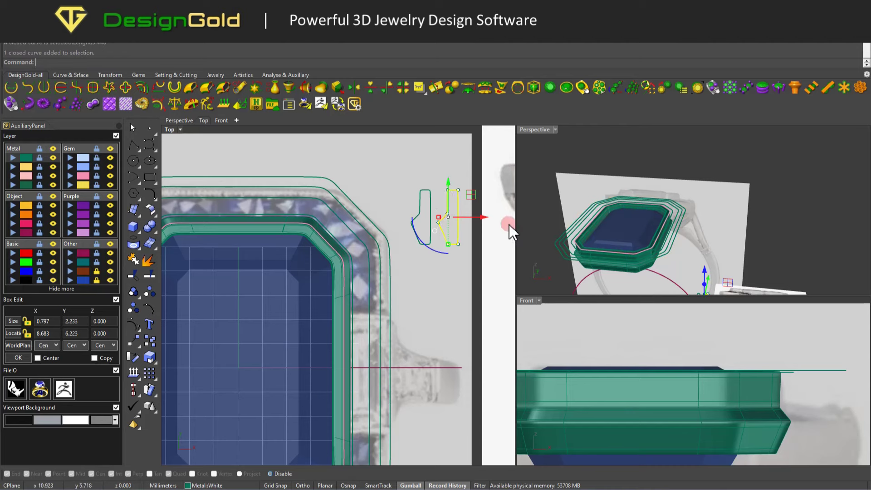
pyautogui.press('Escape')
pyautogui.scroll(2, 339, 230)
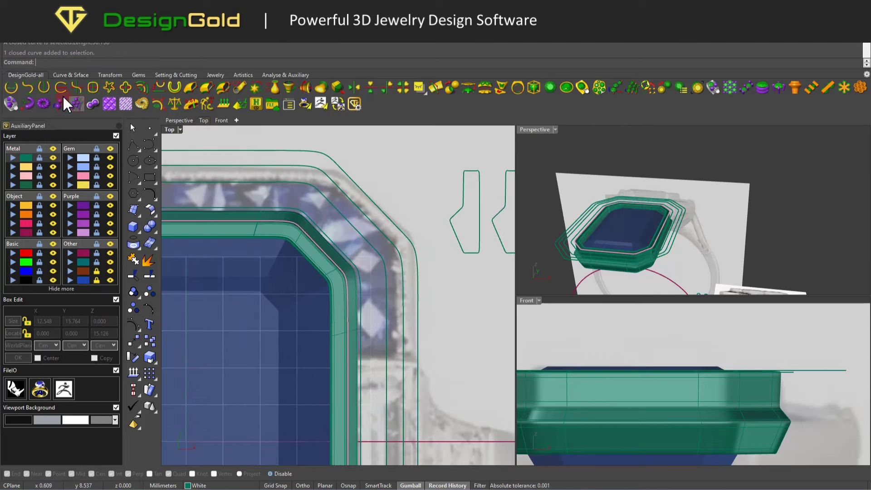
# Step: Preview a two-rail sweep using the outer and inner curves and the copied profile
pyautogui.click(353, 194)
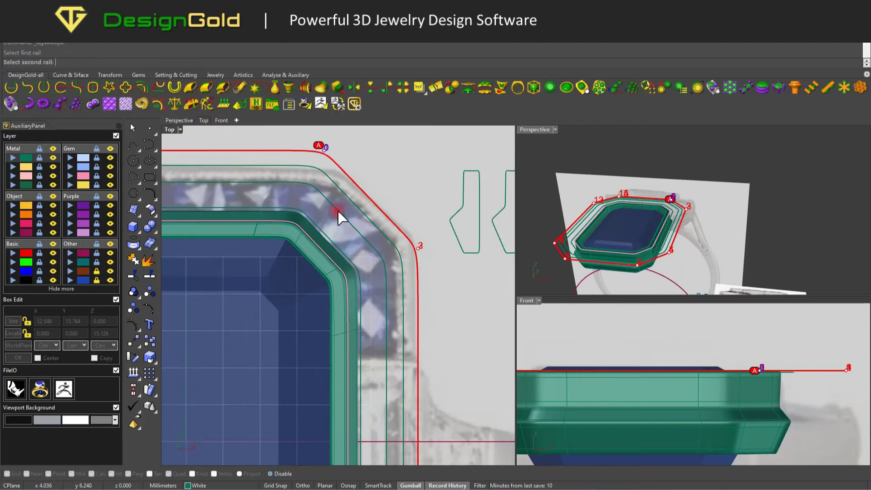
pyautogui.click(336, 214)
pyautogui.click(458, 201)
pyautogui.press('Return')
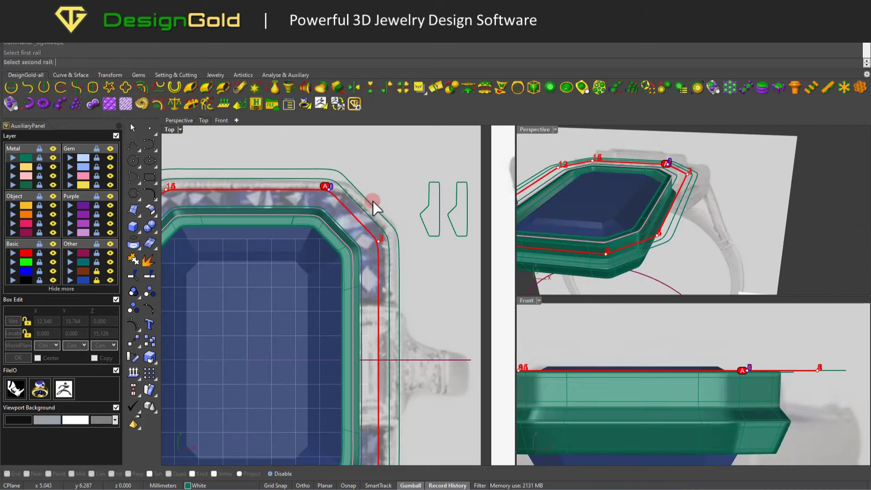
pyautogui.click(459, 208)
pyautogui.moveTo(635, 204)
pyautogui.mouseDown(button='right')
pyautogui.moveTo(690, 200)
pyautogui.moveTo(675, 186)
pyautogui.moveTo(670, 238)
pyautogui.mouseUp(button='right')
pyautogui.click(735, 269)
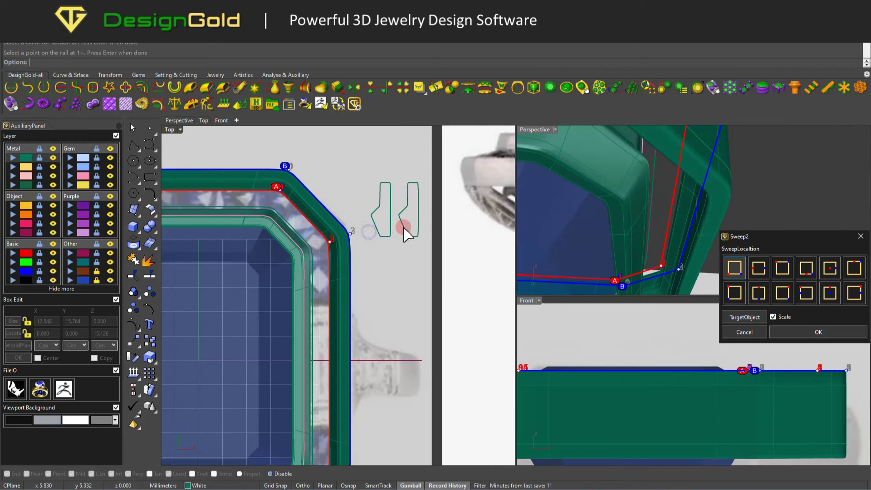
# Step: Mirror the profile curve beside the original and make a first Sweep2 picking attempt
pyautogui.click(446, 234)
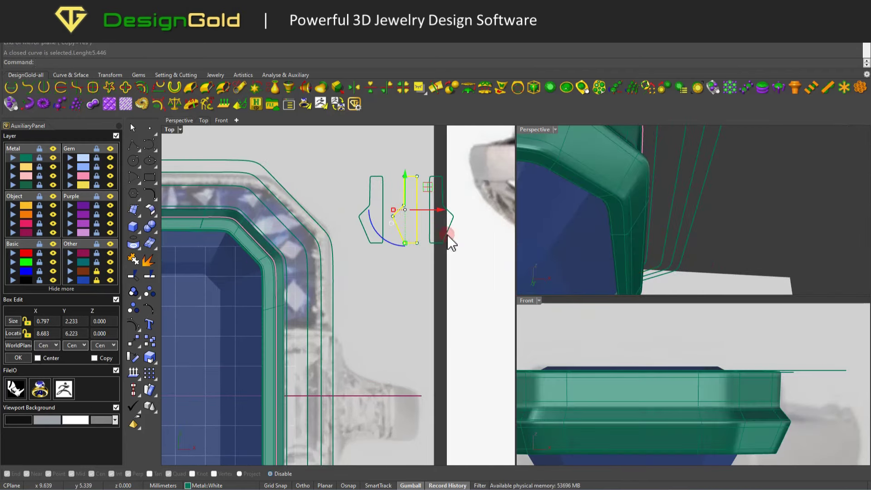
pyautogui.click(455, 197)
pyautogui.moveTo(448, 223); pyautogui.dragTo(449, 223)
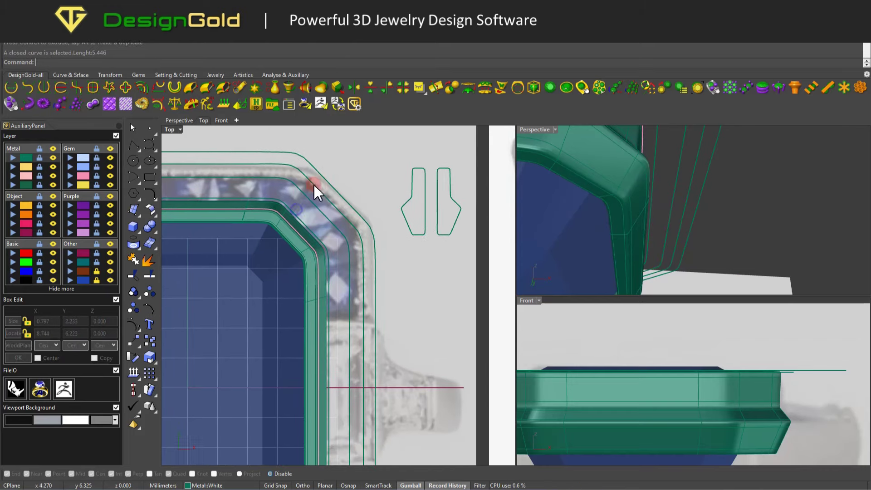
pyautogui.click(388, 193)
pyautogui.click(443, 184)
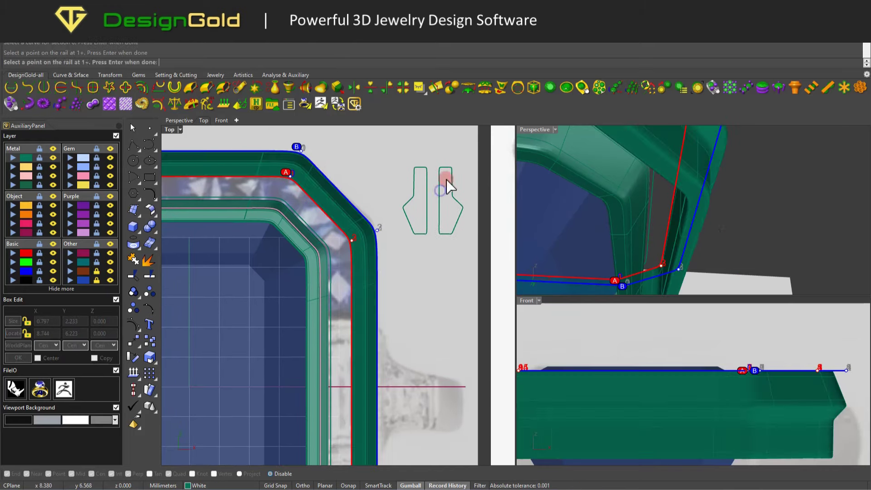
pyautogui.press('Return')
pyautogui.click(355, 201)
pyautogui.rightClick(358, 204)
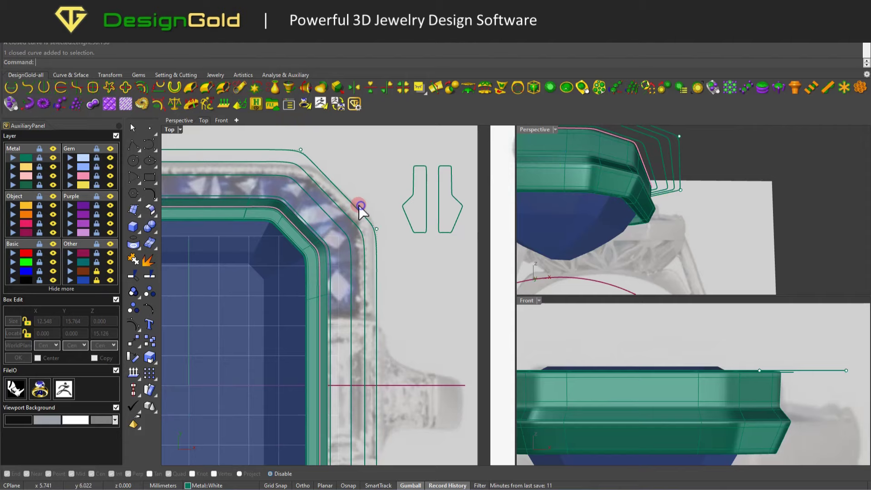
# Step: Sweep along the outer and inner bezel rails with the third SweepLocation chosen
pyautogui.click(334, 224)
pyautogui.click(443, 194)
pyautogui.press('Return')
pyautogui.scroll(5, 666, 190)
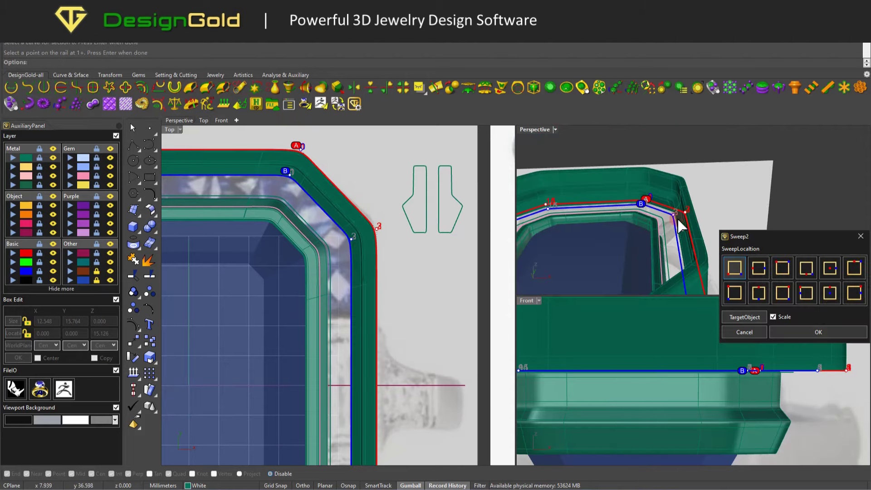
pyautogui.click(781, 268)
pyautogui.scroll(-3, 660, 205)
pyautogui.scroll(5, 660, 199)
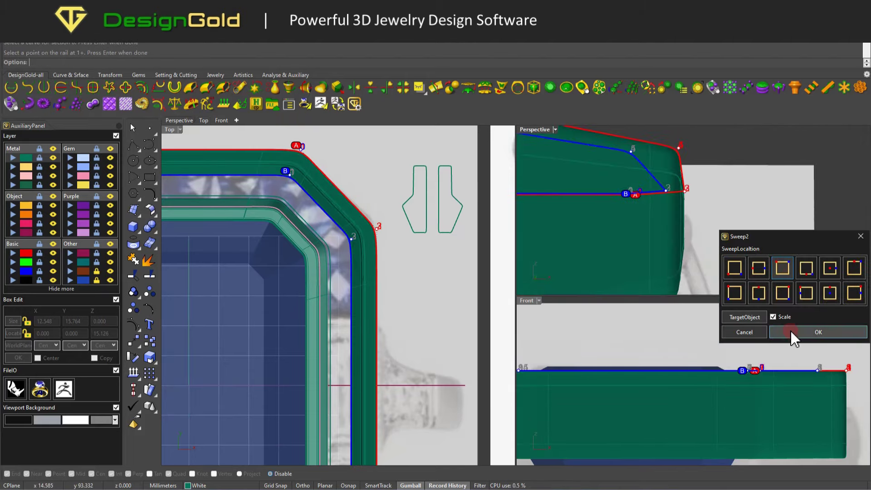
# Step: Uncheck Scale and create the swept outer band surface
pyautogui.click(773, 316)
pyautogui.scroll(-3, 662, 220)
pyautogui.scroll(-3, 648, 263)
pyautogui.scroll(-3, 644, 348)
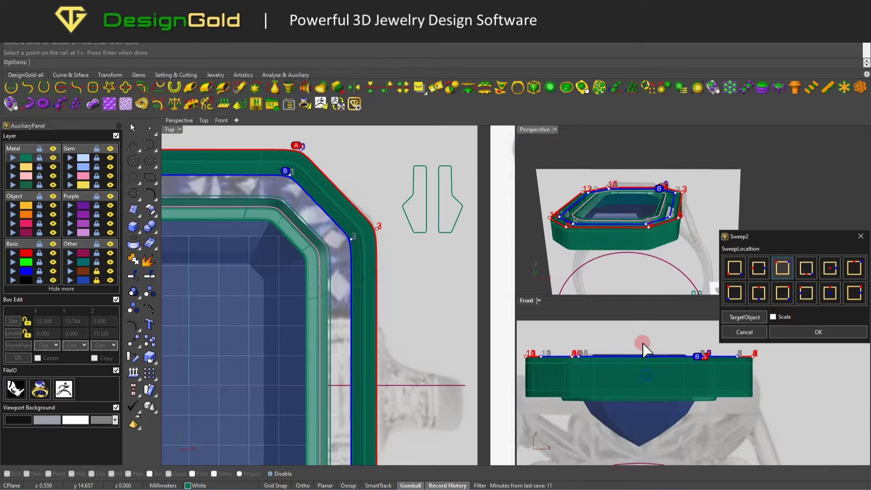
pyautogui.click(783, 332)
pyautogui.scroll(3, 677, 206)
pyautogui.scroll(3, 657, 200)
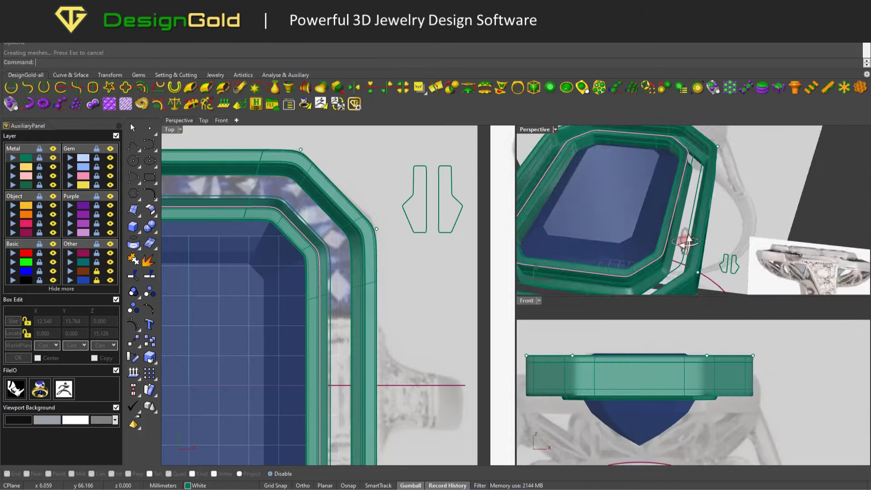
pyautogui.scroll(2, 680, 248)
pyautogui.click(671, 251)
pyautogui.scroll(2, 635, 272)
# Step: Maximize the 3D view in Front view and select the band surface and its curves
pyautogui.scroll(3, 671, 376)
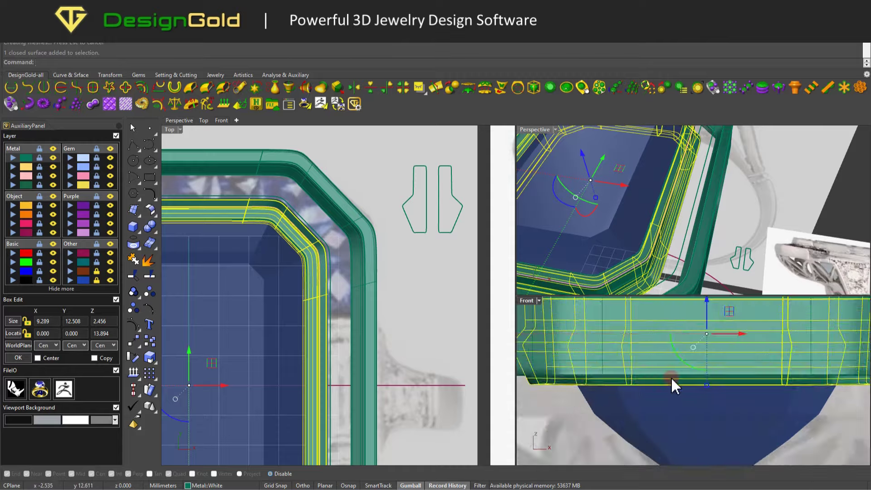
pyautogui.scroll(-3, 671, 377)
pyautogui.scroll(-3, 662, 211)
pyautogui.doubleClick(533, 129)
pyautogui.moveTo(518, 205)
pyautogui.mouseDown(button='right')
pyautogui.moveTo(553, 228)
pyautogui.moveTo(598, 239)
pyautogui.mouseUp(button='right')
pyautogui.hotkey('ctrl', 'f')
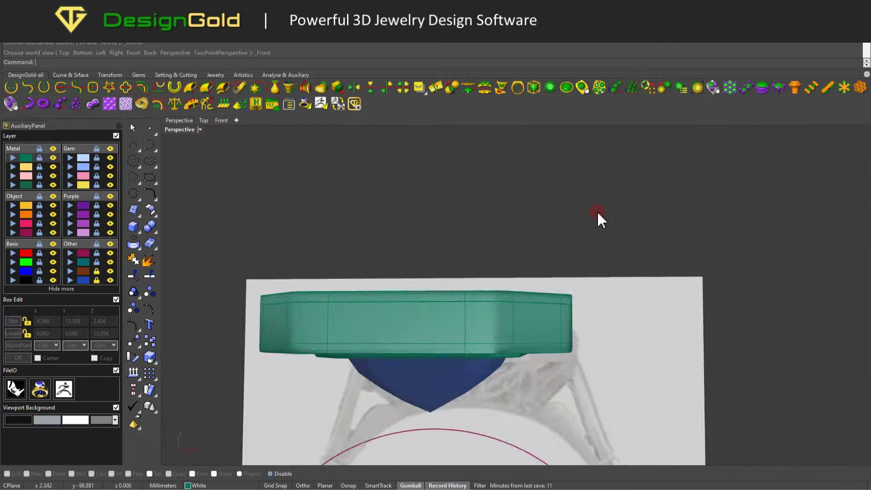
pyautogui.click(546, 238)
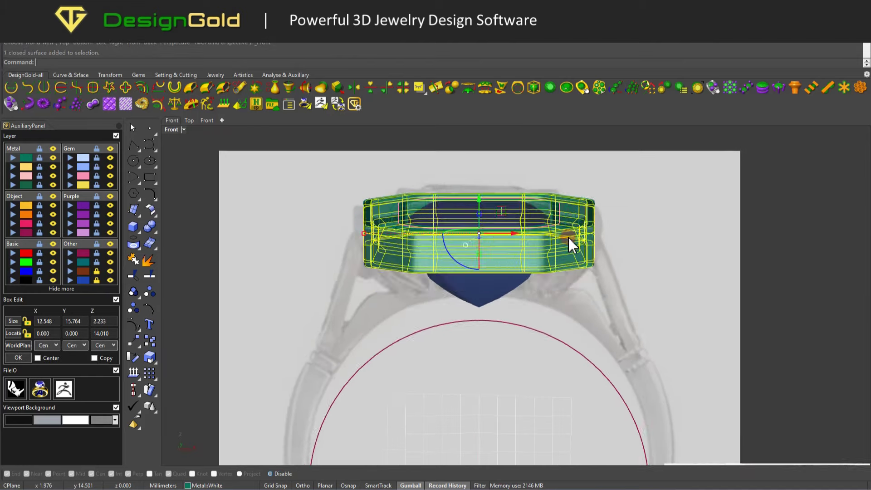
pyautogui.click(595, 234)
# Step: Move the band's curves lower in Front view, then undo the moves
pyautogui.hotkey('ctrl', 't')
pyautogui.hotkey('ctrl', 'f')
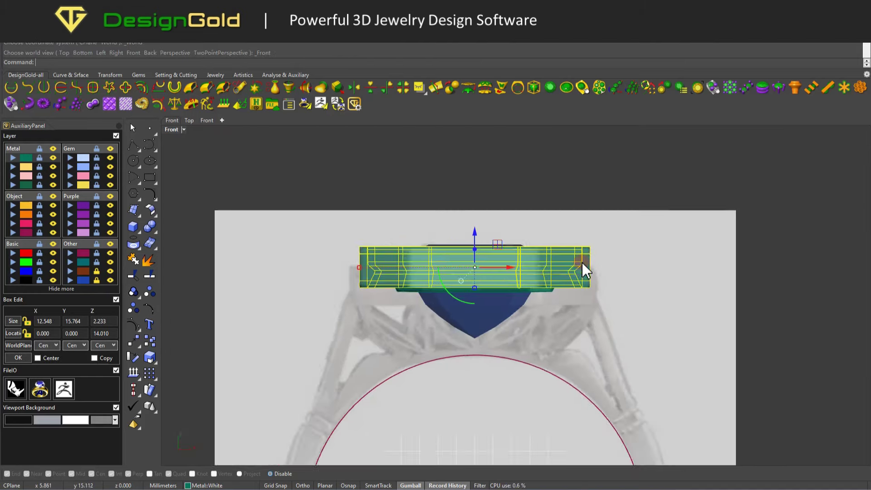
pyautogui.keyDown('ctrl'); pyautogui.click(591, 274); pyautogui.keyUp('ctrl')
pyautogui.click(622, 260)
pyautogui.scroll(2, 595, 262)
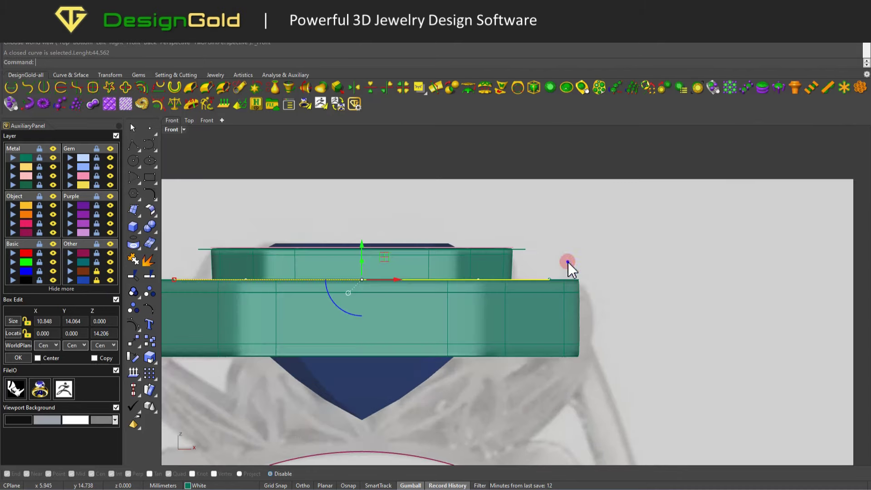
pyautogui.hotkey('ctrl', 'z')
pyautogui.scroll(-3, 600, 266)
pyautogui.hotkey('ctrl', 'z')
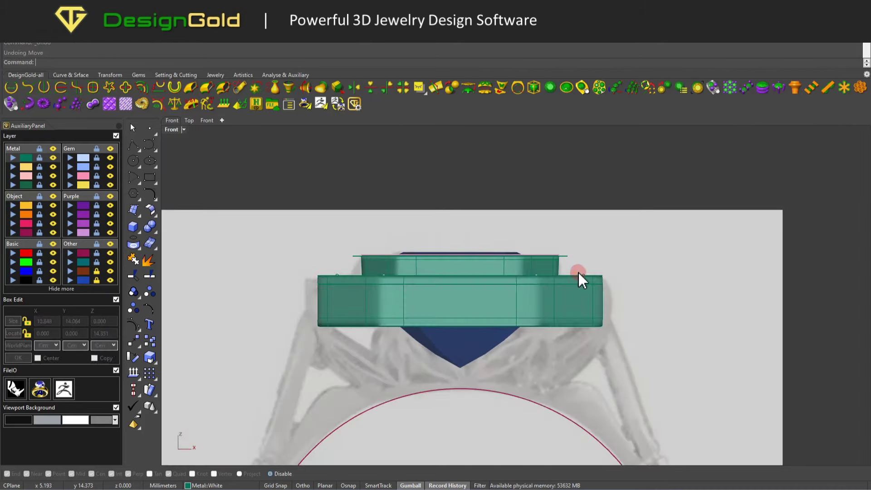
pyautogui.scroll(3, 580, 274)
# Step: Move the band's top-edge curve down, snapping it to the band's top corner
pyautogui.click(625, 287)
pyautogui.scroll(2, 625, 281)
pyautogui.click(626, 276)
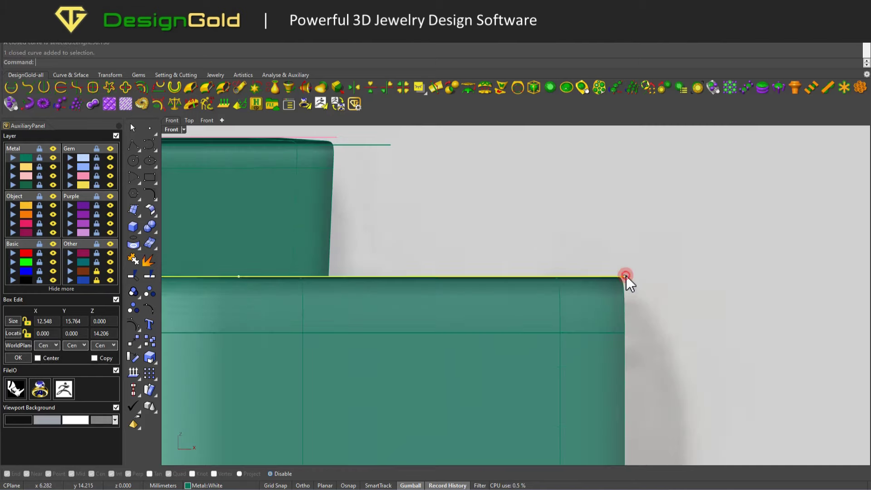
pyautogui.press('Return')
pyautogui.click(634, 277)
pyautogui.scroll(-3, 633, 270)
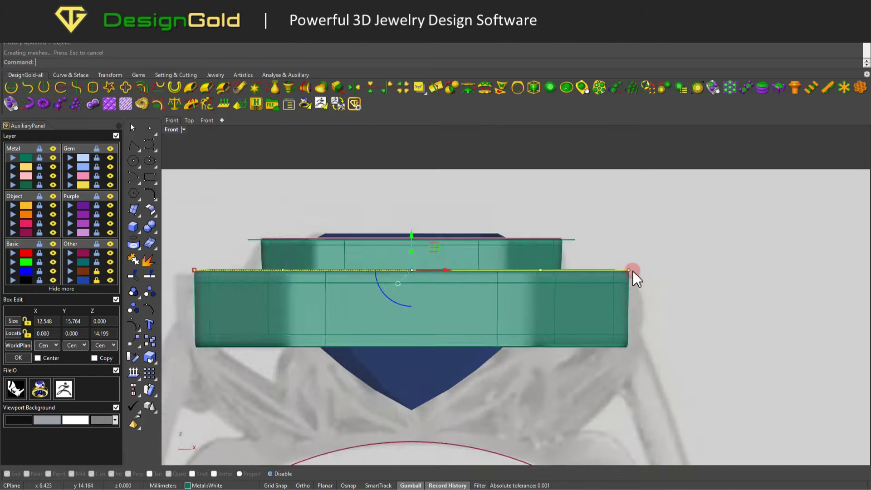
pyautogui.scroll(3, 634, 268)
pyautogui.scroll(-1, 635, 259)
pyautogui.click(636, 258)
pyautogui.scroll(-3, 513, 238)
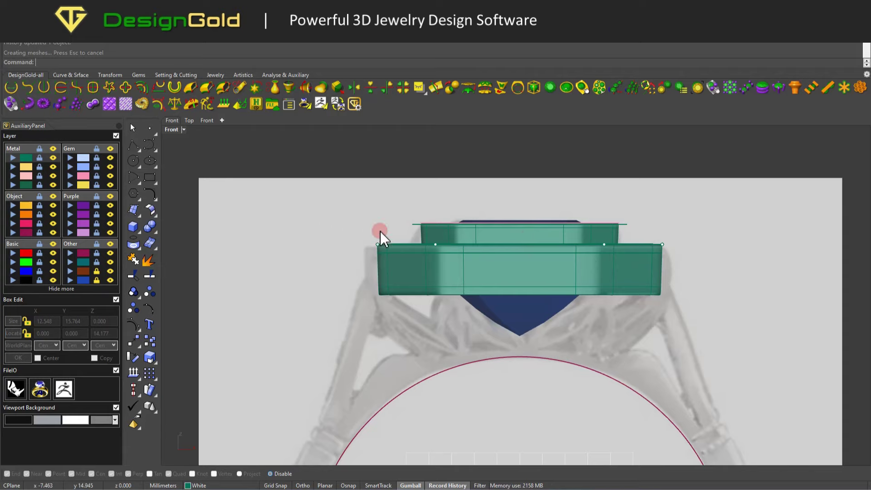
# Step: Orbit to inspect the lowered band and select it
pyautogui.keyDown('ctrl'); pyautogui.keyDown('shift'); pyautogui.moveTo(380, 230); pyautogui.dragTo(468, 277, button='right'); pyautogui.keyUp('shift'); pyautogui.keyUp('ctrl')
pyautogui.scroll(2, 414, 250)
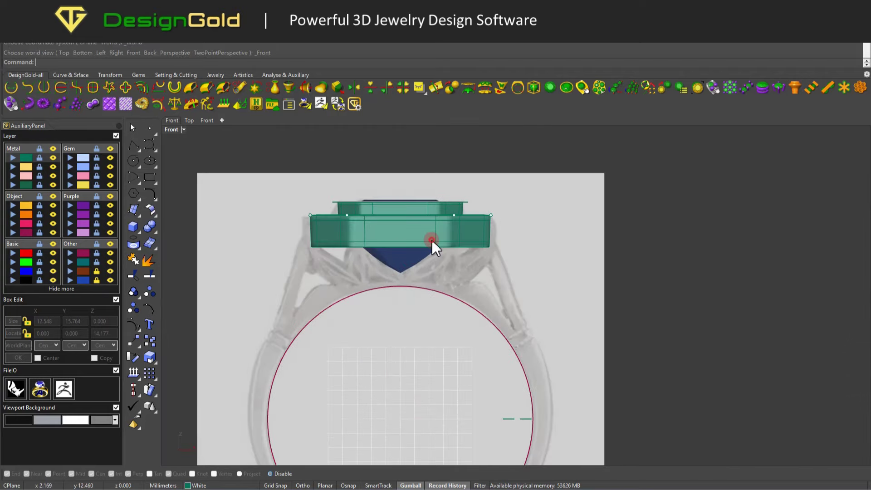
pyautogui.click(432, 241)
pyautogui.scroll(2, 311, 247)
pyautogui.scroll(-3, 377, 251)
# Step: Restore the four-view layout and raise the selected profile points slightly
pyautogui.doubleClick(172, 129)
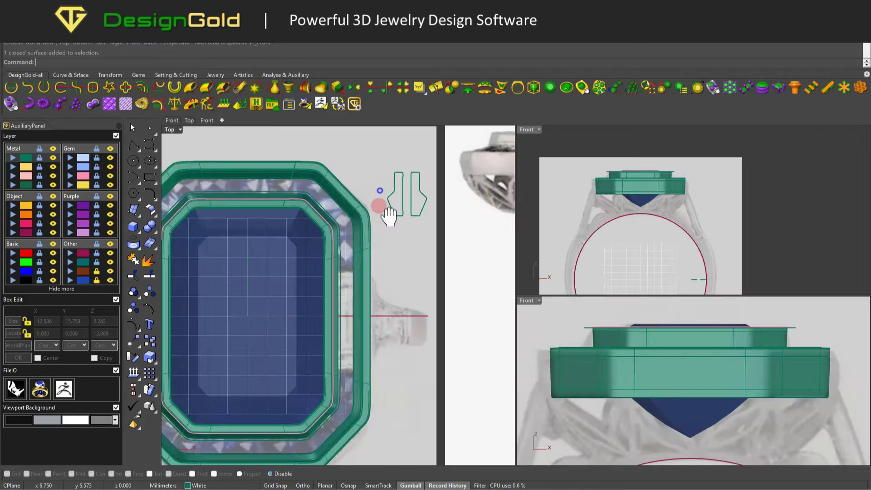
pyautogui.scroll(3, 389, 216)
pyautogui.scroll(2, 407, 243)
pyautogui.scroll(2, 670, 195)
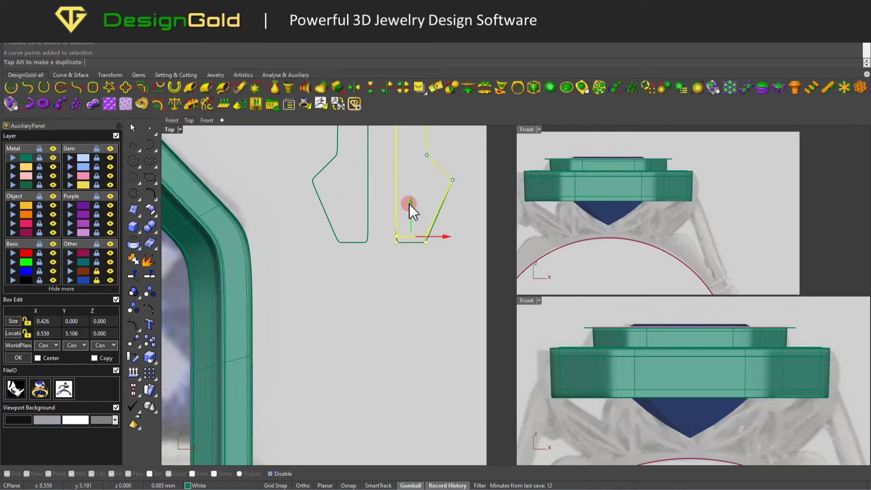
pyautogui.moveTo(409, 203)
pyautogui.mouseDown()
pyautogui.moveTo(417, 205)
pyautogui.moveTo(413, 189)
pyautogui.moveTo(411, 203)
pyautogui.mouseUp()
pyautogui.click(460, 306)
pyautogui.click(449, 307)
# Step: Pan and orbit the views to inspect the lowered band beside the bezel
pyautogui.moveTo(536, 343)
pyautogui.keyDown('ctrl'); pyautogui.mouseDown(button='right')
pyautogui.moveTo(701, 375)
pyautogui.moveTo(674, 351)
pyautogui.mouseUp(button='right'); pyautogui.keyUp('ctrl')
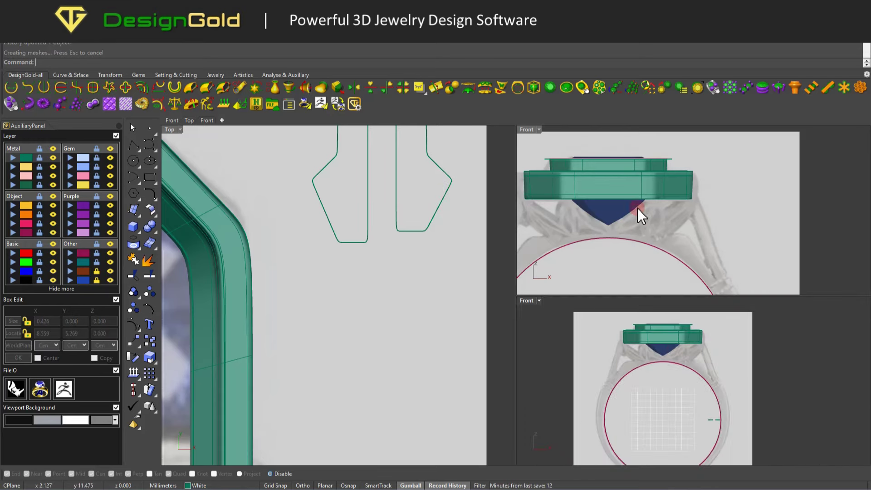
pyautogui.scroll(-5, 359, 186)
pyautogui.moveTo(597, 177)
pyautogui.mouseDown(button='right')
pyautogui.moveTo(636, 202)
pyautogui.moveTo(614, 195)
pyautogui.moveTo(599, 219)
pyautogui.moveTo(587, 214)
pyautogui.mouseUp(button='right')
pyautogui.scroll(5, 635, 203)
pyautogui.moveTo(591, 229); pyautogui.dragTo(643, 301, button='right')
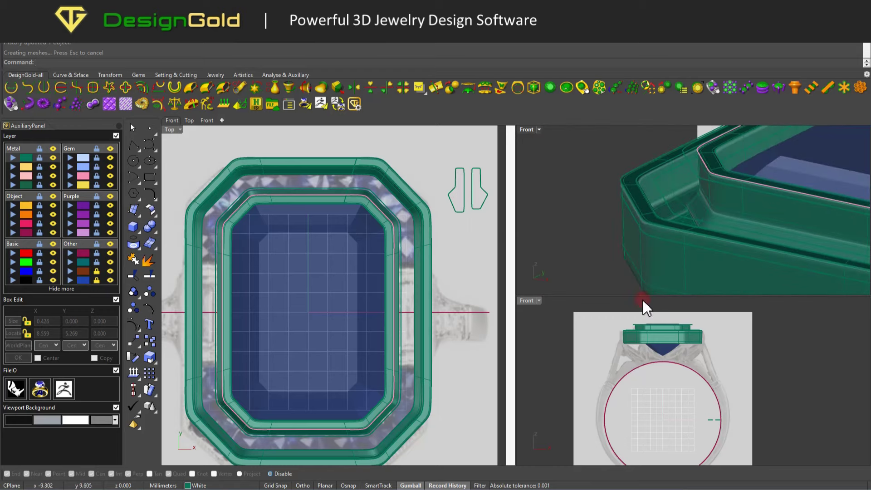
pyautogui.scroll(3, 398, 225)
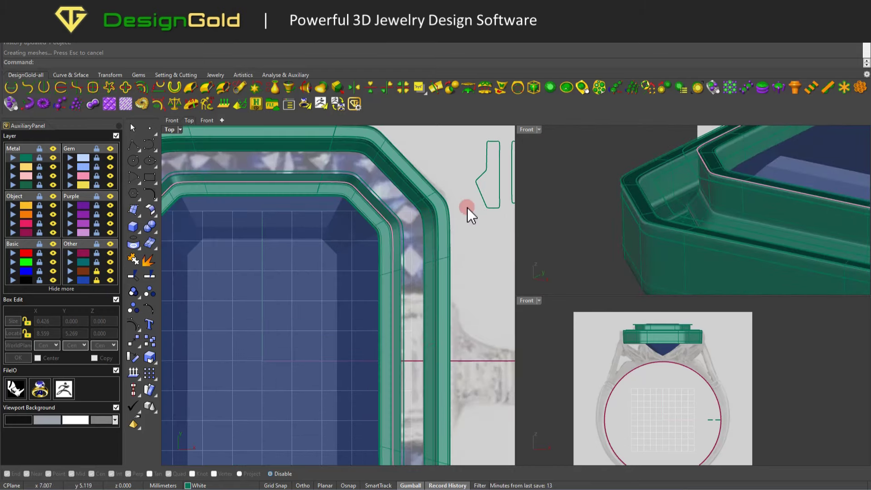
pyautogui.scroll(-3, 467, 207)
# Step: Show the right profile curve's control points and select several of them
pyautogui.click(467, 224)
pyautogui.press('F10')
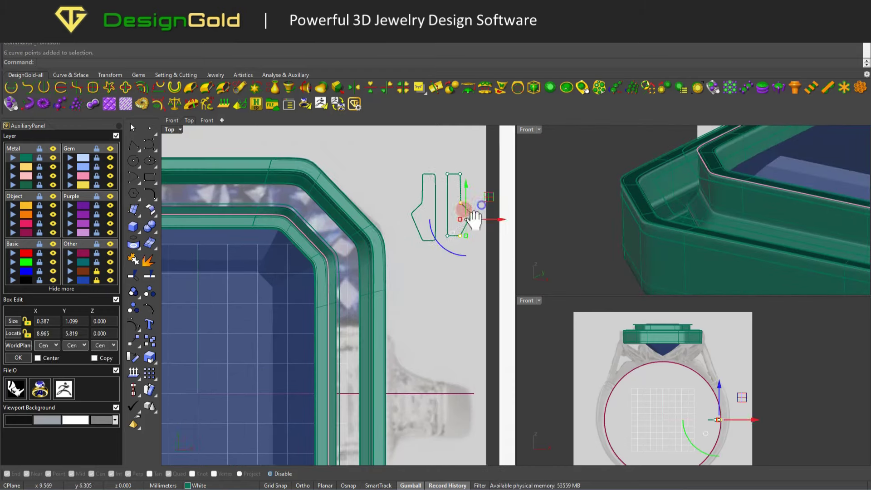
pyautogui.hotkey('ctrl', 'z')
pyautogui.moveTo(434, 198)
pyautogui.mouseDown()
pyautogui.moveTo(453, 227)
pyautogui.moveTo(472, 206)
pyautogui.mouseUp()
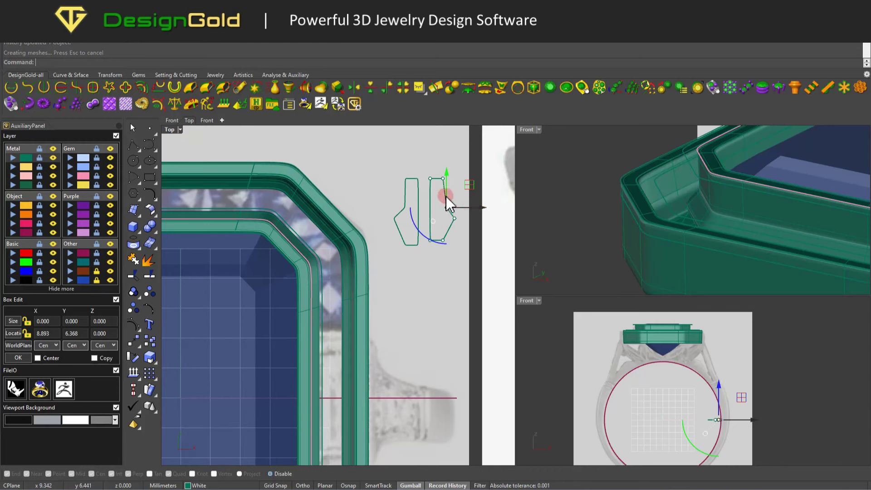
pyautogui.scroll(2, 446, 197)
# Step: Shift the left profile's selected points and orbit to check the band update
pyautogui.click(396, 212)
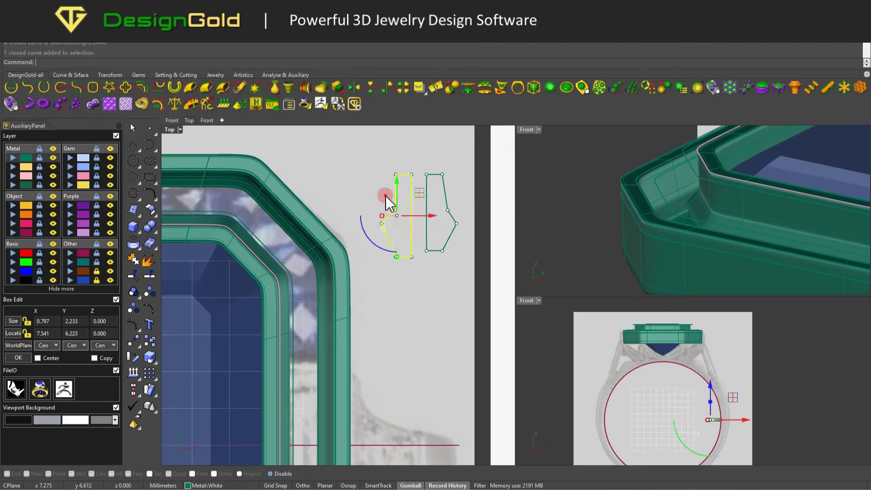
pyautogui.click(438, 258)
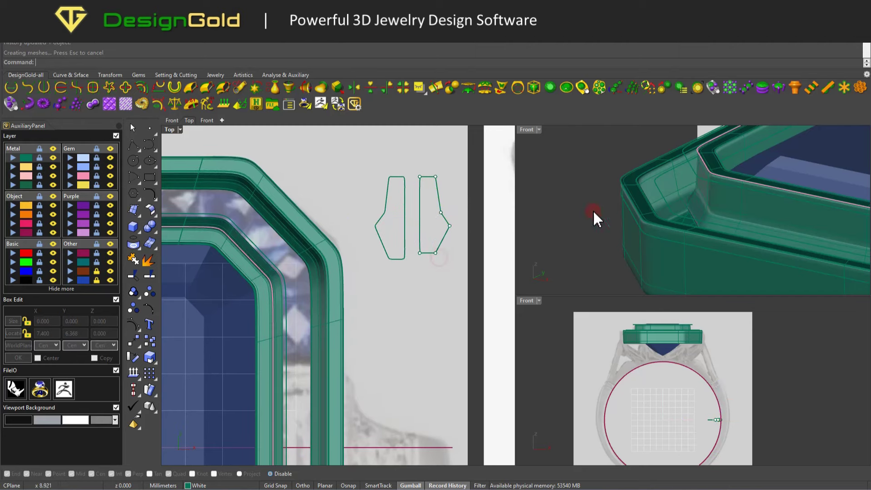
pyautogui.moveTo(592, 209); pyautogui.dragTo(570, 239, button='right')
pyautogui.scroll(3, 696, 325)
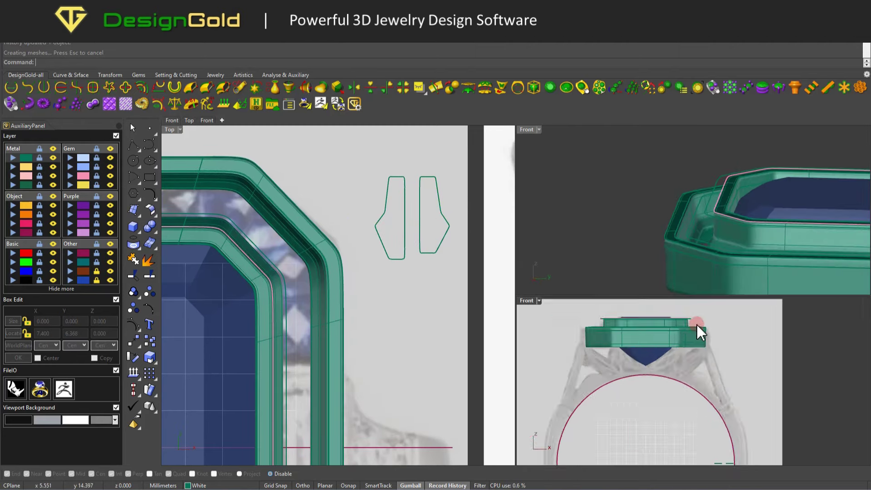
pyautogui.scroll(2, 696, 325)
pyautogui.moveTo(372, 216)
pyautogui.mouseDown()
pyautogui.moveTo(399, 282)
pyautogui.moveTo(388, 220)
pyautogui.mouseUp()
pyautogui.moveTo(688, 237)
pyautogui.mouseDown(button='right')
pyautogui.moveTo(748, 219)
pyautogui.moveTo(715, 239)
pyautogui.moveTo(686, 229)
pyautogui.moveTo(709, 189)
pyautogui.moveTo(720, 190)
pyautogui.mouseUp(button='right')
pyautogui.press('Escape')
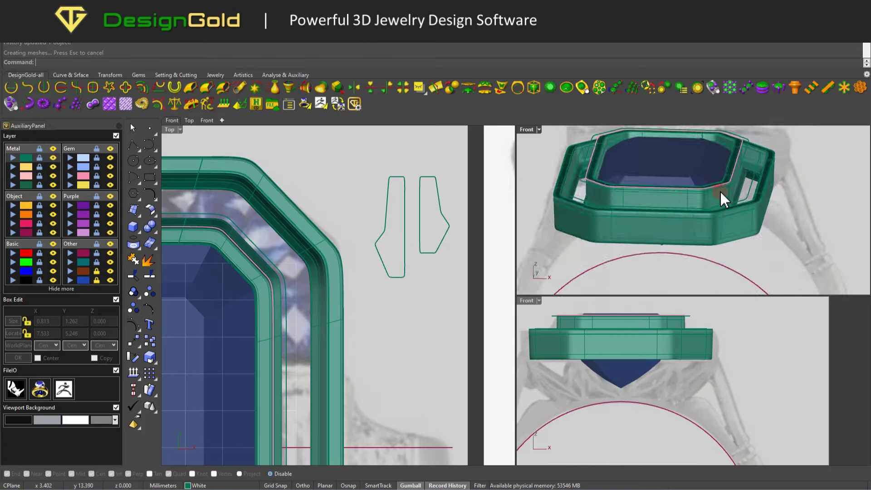
# Step: Extract closed isocurves around the band surface with ExtractIsoCurve
pyautogui.scroll(2, 720, 189)
pyautogui.scroll(2, 535, 184)
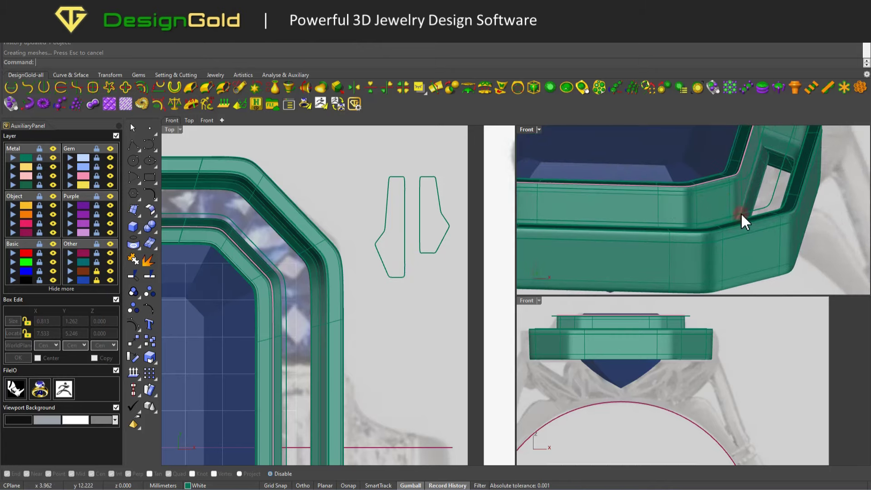
pyautogui.click(729, 205)
pyautogui.press('Return')
pyautogui.moveTo(687, 195)
pyautogui.mouseDown(button='right')
pyautogui.moveTo(721, 206)
pyautogui.moveTo(729, 165)
pyautogui.moveTo(709, 188)
pyautogui.moveTo(757, 175)
pyautogui.moveTo(733, 186)
pyautogui.moveTo(717, 181)
pyautogui.moveTo(698, 205)
pyautogui.mouseUp(button='right')
pyautogui.press('Return')
pyautogui.click(705, 183)
# Step: Extract a curve along the bezel top edge
pyautogui.click(763, 172)
pyautogui.click(733, 187)
pyautogui.press('Return')
# Step: Extract a closed bezel curve and line it with 39 straight 1.7 baguettes
pyautogui.press('Return')
pyautogui.write('ex')
pyautogui.press('Return')
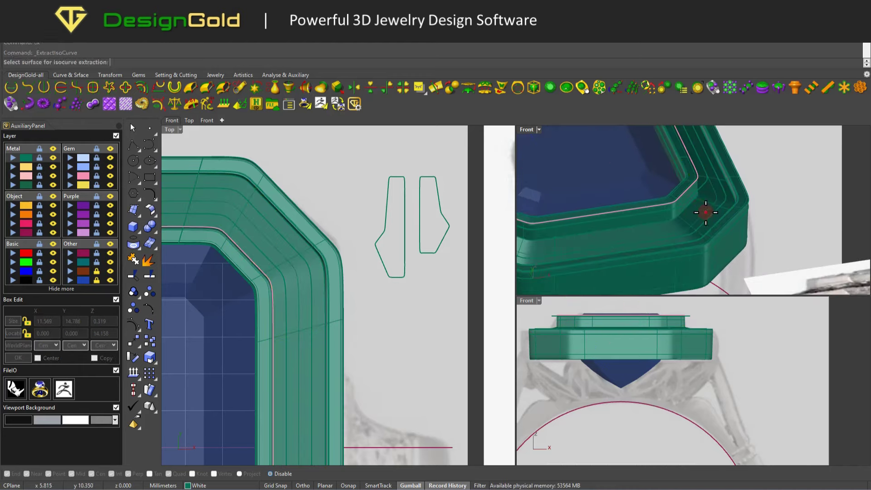
pyautogui.click(705, 212)
pyautogui.click(710, 202)
pyautogui.press('Return')
pyautogui.moveTo(709, 202); pyautogui.dragTo(616, 77, button='right')
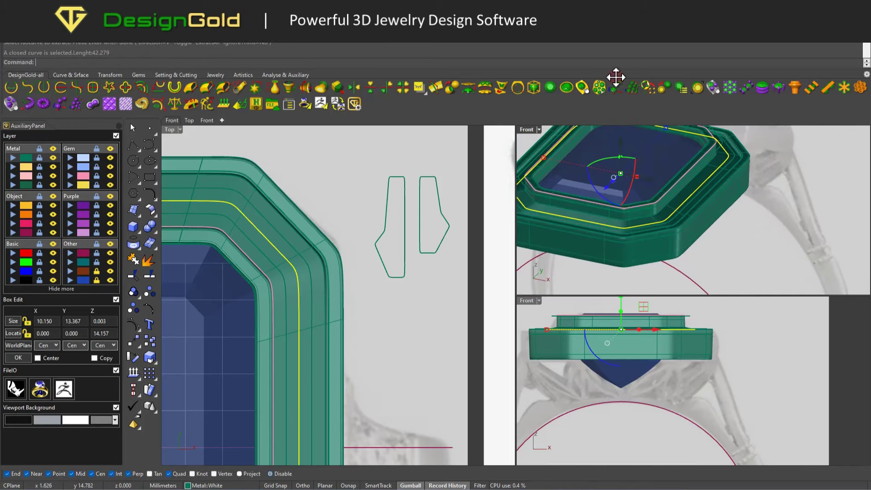
pyautogui.moveTo(650, 170)
pyautogui.mouseDown(button='right')
pyautogui.moveTo(671, 196)
pyautogui.moveTo(612, 190)
pyautogui.moveTo(658, 202)
pyautogui.mouseUp(button='right')
pyautogui.scroll(3, 375, 233)
pyautogui.scroll(3, 362, 222)
# Step: Widen the baguette gap and set the row's end position to about 0.30
pyautogui.scroll(-3, 660, 210)
pyautogui.scroll(2, 394, 224)
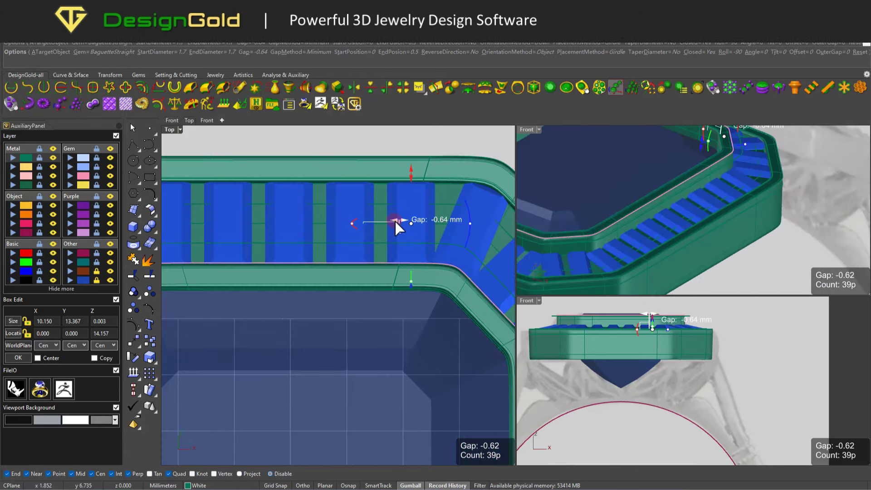
pyautogui.moveTo(395, 226); pyautogui.dragTo(311, 224)
pyautogui.scroll(-1, 393, 220)
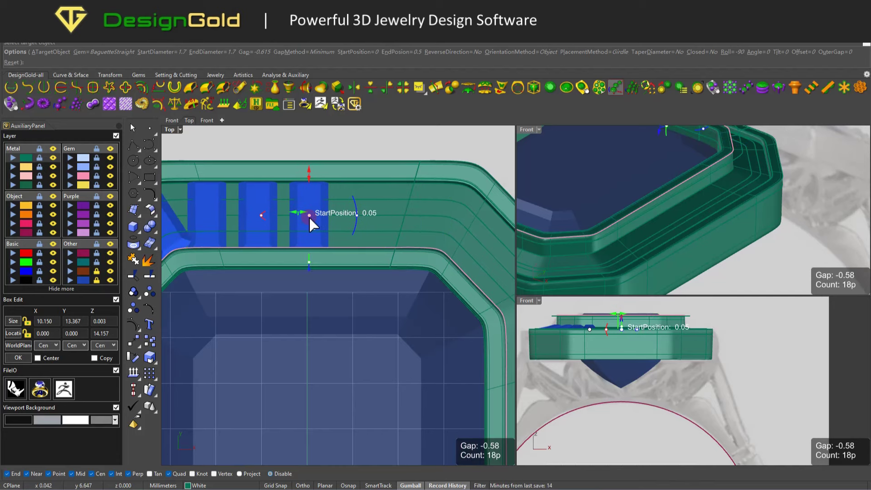
pyautogui.scroll(-5, 257, 327)
pyautogui.moveTo(304, 358); pyautogui.dragTo(268, 272)
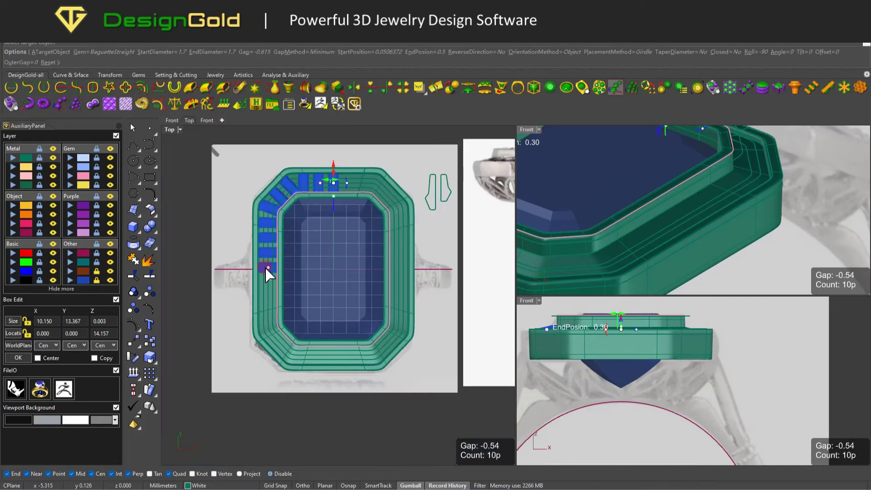
pyautogui.scroll(5, 268, 272)
pyautogui.click(270, 269)
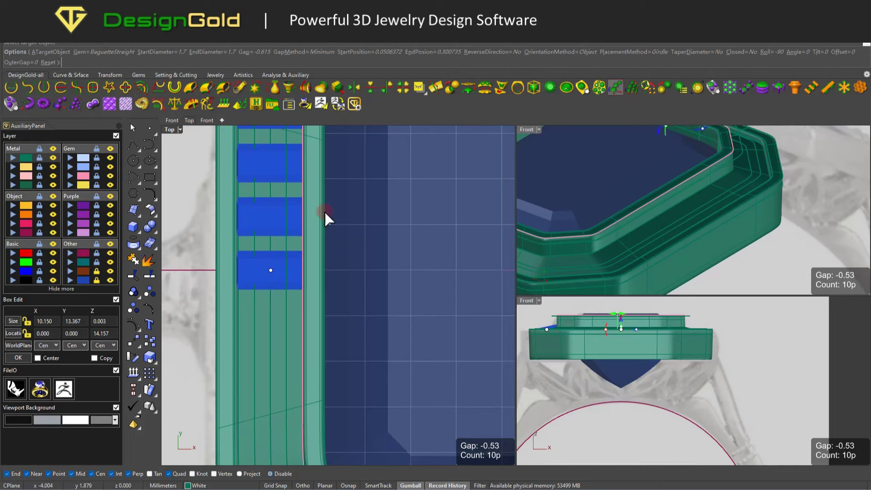
# Step: In wireframe top view, tighten the gap to fit 12 baguettes and finish placement
pyautogui.hotkey('ctrl', 'alt', 'w')
pyautogui.scroll(-3, 298, 272)
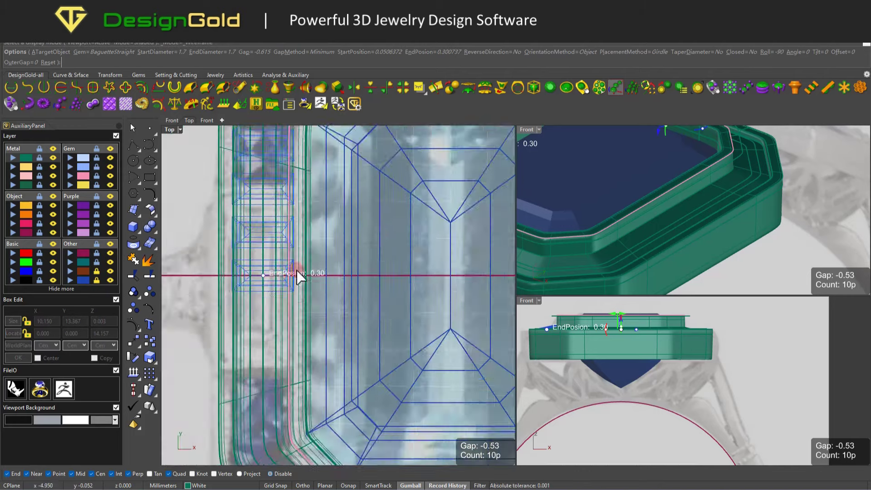
pyautogui.scroll(-2, 340, 217)
pyautogui.moveTo(330, 230); pyautogui.dragTo(340, 210, button='right')
pyautogui.scroll(-3, 341, 211)
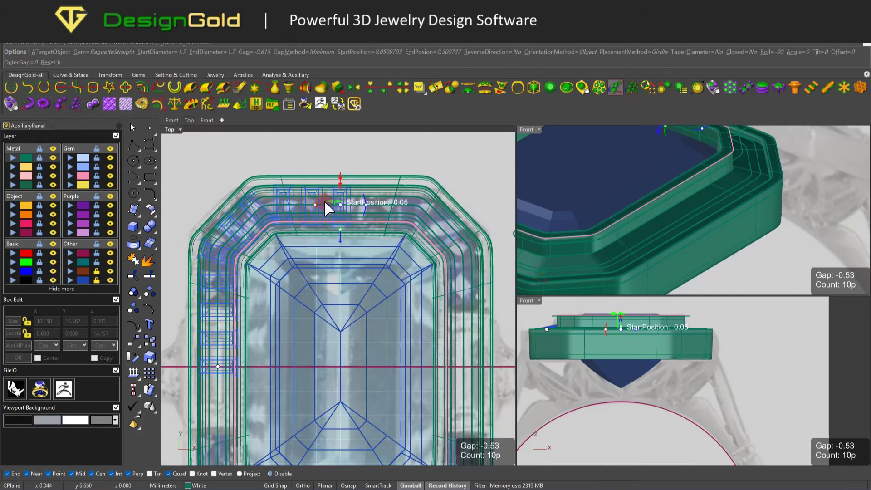
pyautogui.scroll(2, 340, 204)
pyautogui.moveTo(340, 204); pyautogui.dragTo(354, 214)
pyautogui.rightClick(353, 213)
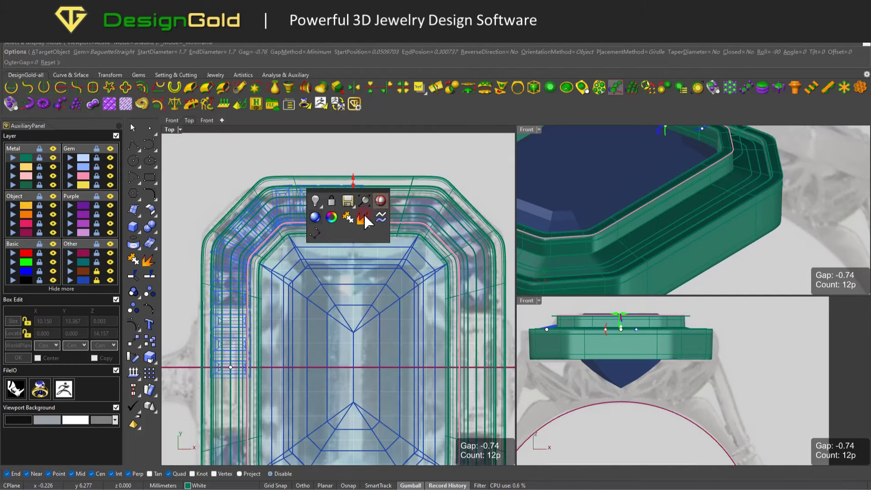
# Step: Select the top and lower-left baguettes and ungroup them
pyautogui.scroll(2, 342, 208)
pyautogui.press('Escape')
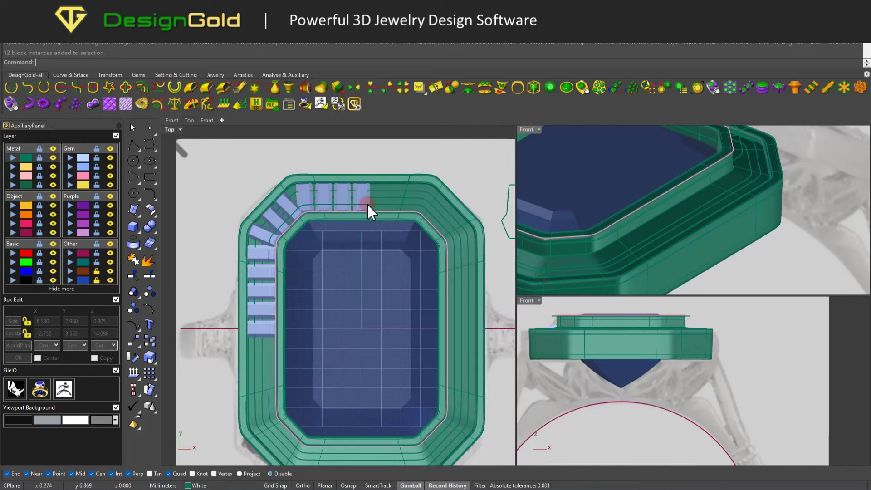
pyautogui.click(361, 196)
pyautogui.keyDown('shift'); pyautogui.click(261, 328); pyautogui.keyUp('shift')
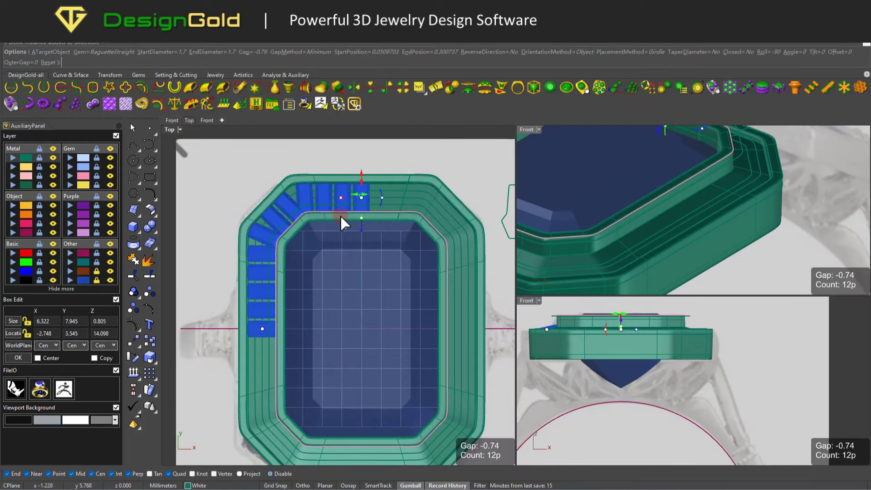
pyautogui.click(150, 293)
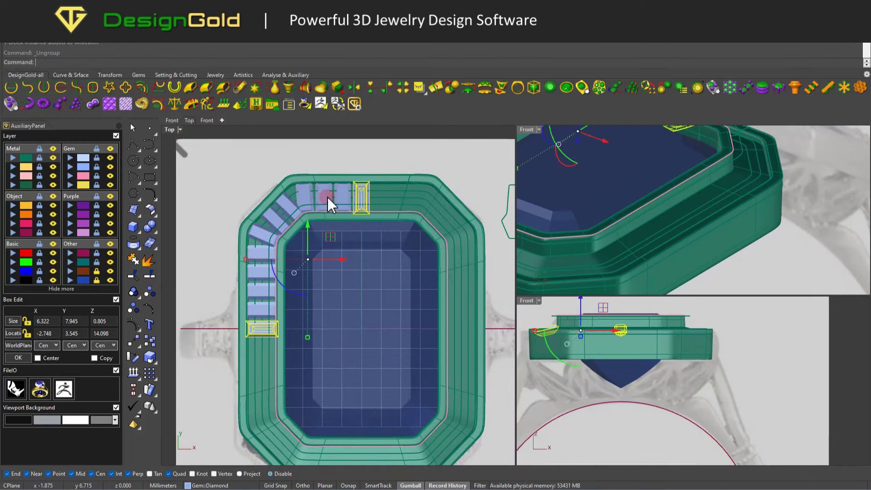
# Step: Copy the corner baguettes to all four corners with dgCopySquare and mirror the top and left centre stones across
pyautogui.rightClick(369, 184)
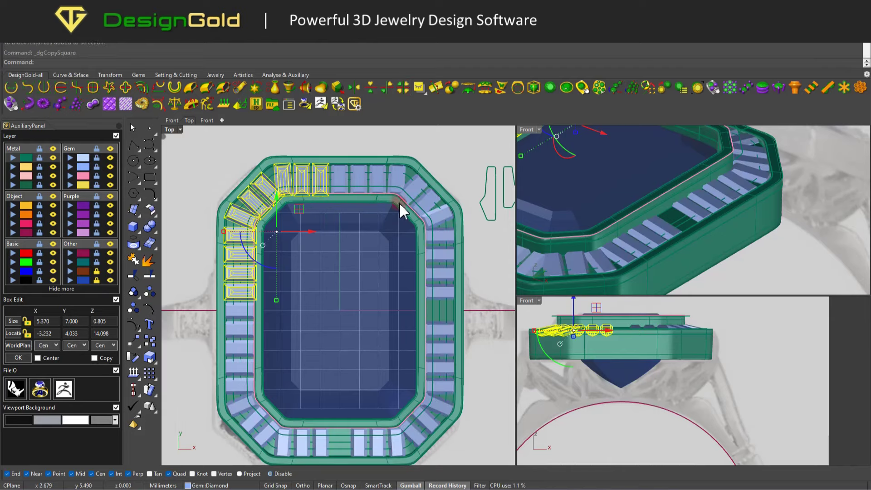
pyautogui.click(236, 311)
pyautogui.rightClick(329, 164)
pyautogui.click(383, 86)
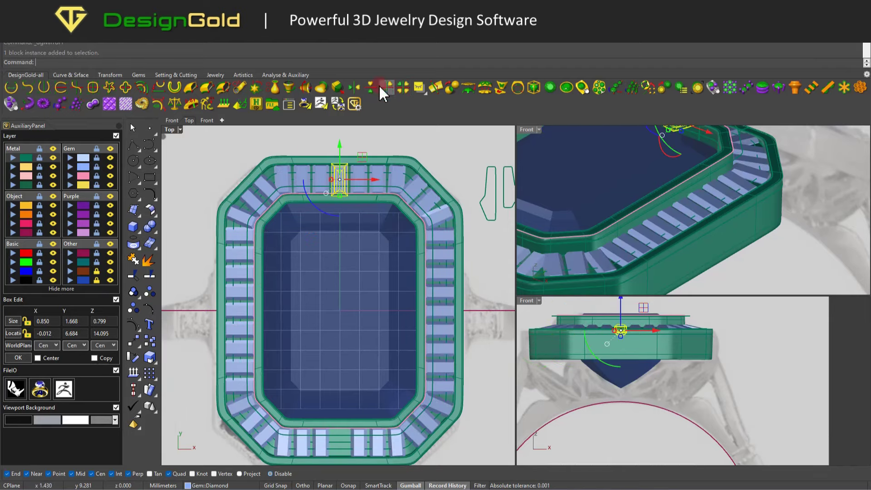
pyautogui.rightClick(365, 247)
pyautogui.moveTo(700, 227); pyautogui.dragTo(687, 231, button='right')
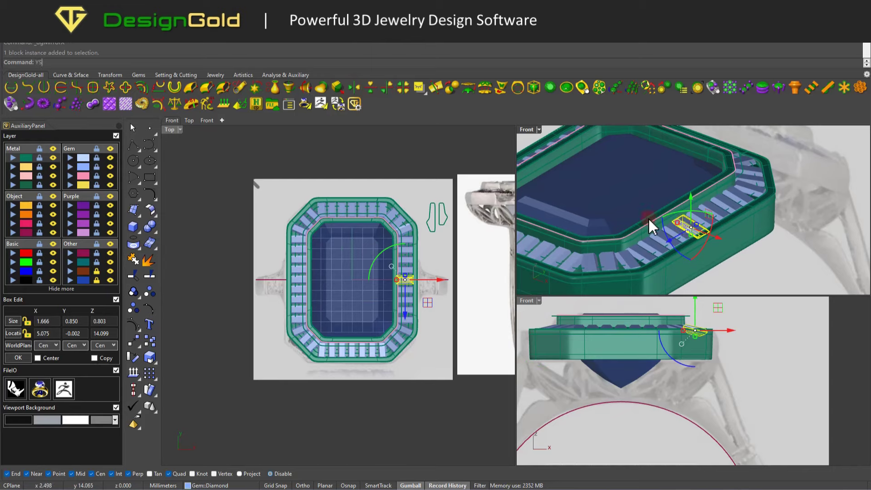
# Step: Select all the baguette stones and group them into one set
pyautogui.rightClick(274, 264)
pyautogui.press('Escape')
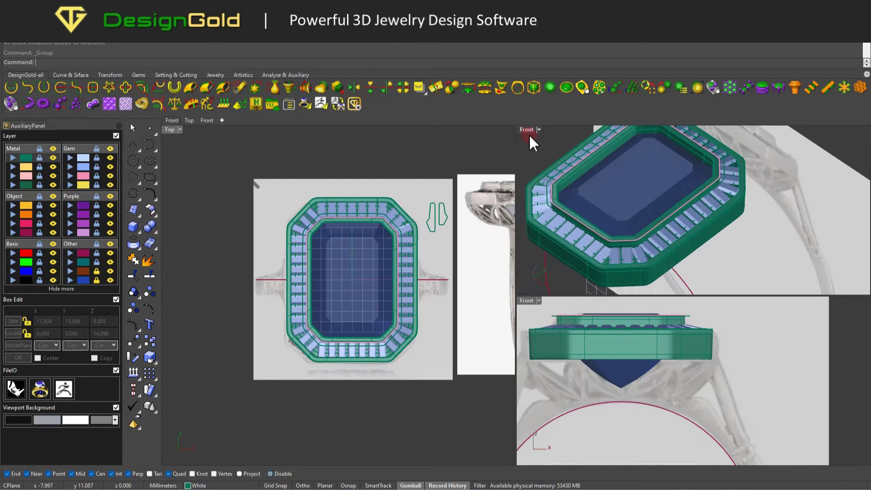
pyautogui.doubleClick(526, 129)
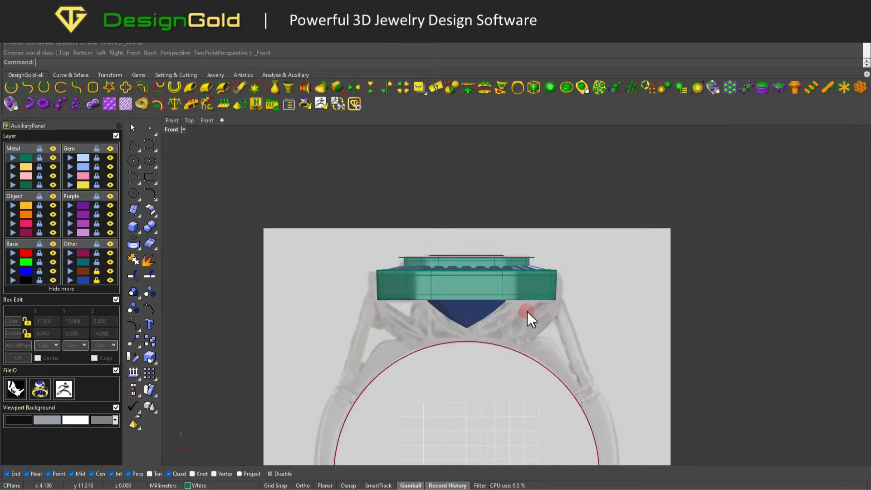
# Step: Select the closed curve at the bezel's edge and lower it beneath the bezel
pyautogui.scroll(3, 453, 307)
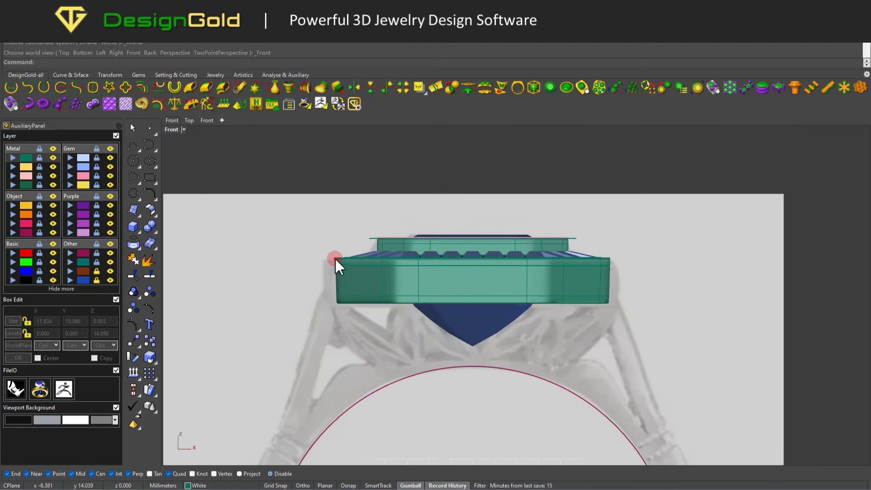
pyautogui.click(336, 258)
pyautogui.click(358, 287)
pyautogui.moveTo(474, 225); pyautogui.dragTo(446, 276)
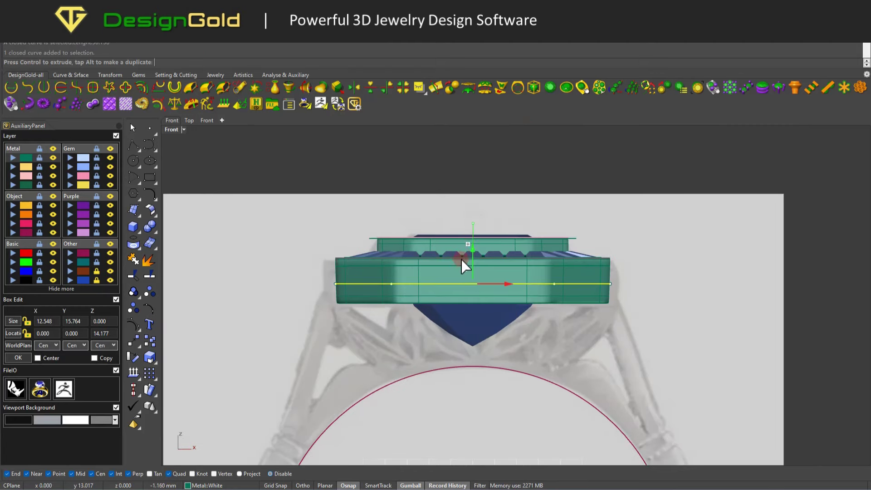
# Step: Extract an iso-curve around the bezel's bottom edge and extrude it about 3.688 mm downward
pyautogui.scroll(5, 346, 302)
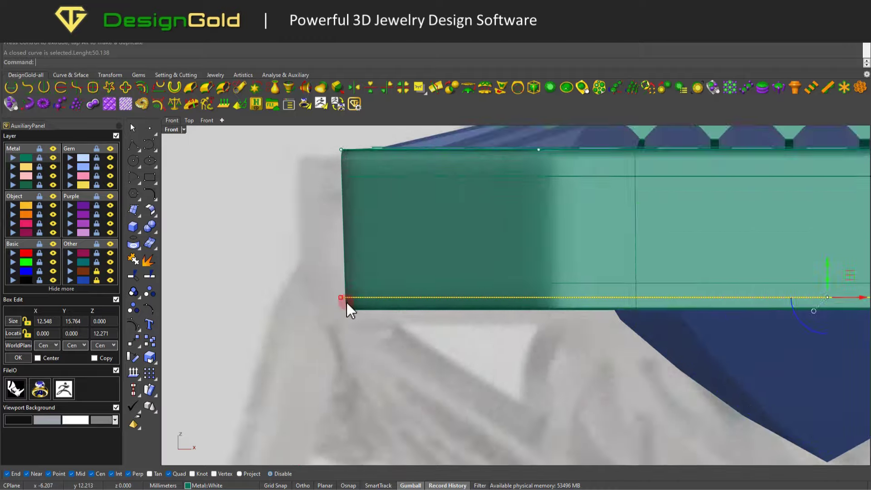
pyautogui.scroll(5, 366, 302)
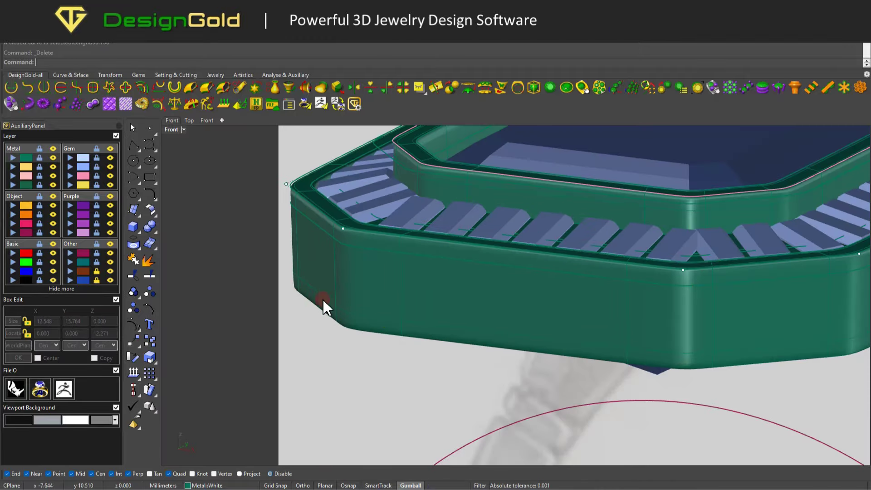
pyautogui.click(273, 292)
pyautogui.scroll(3, 303, 285)
pyautogui.write('t')
pyautogui.press('Return')
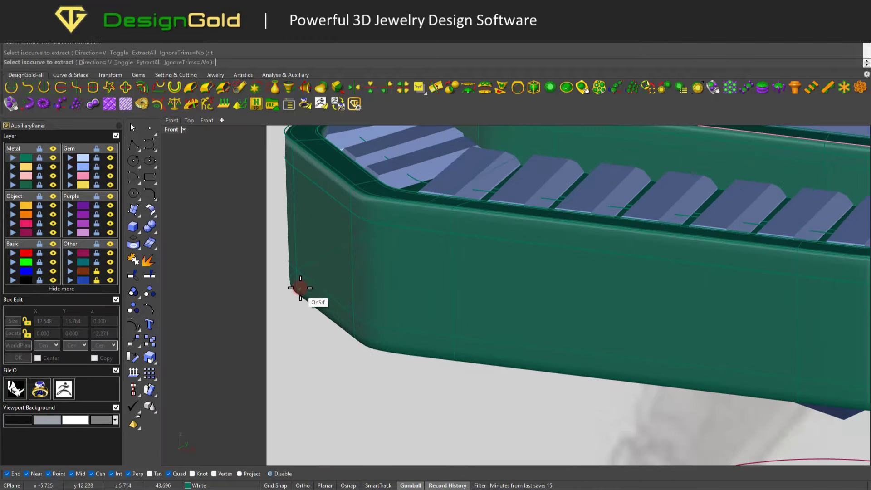
pyautogui.click(299, 288)
pyautogui.hotkey('ctrl', 'F2')
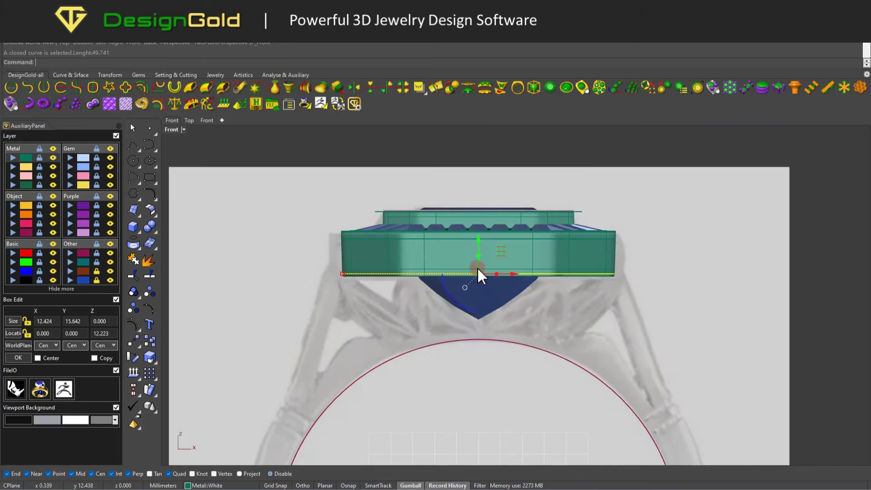
pyautogui.moveTo(477, 267)
pyautogui.mouseDown()
pyautogui.moveTo(472, 347)
pyautogui.moveTo(461, 352)
pyautogui.mouseUp()
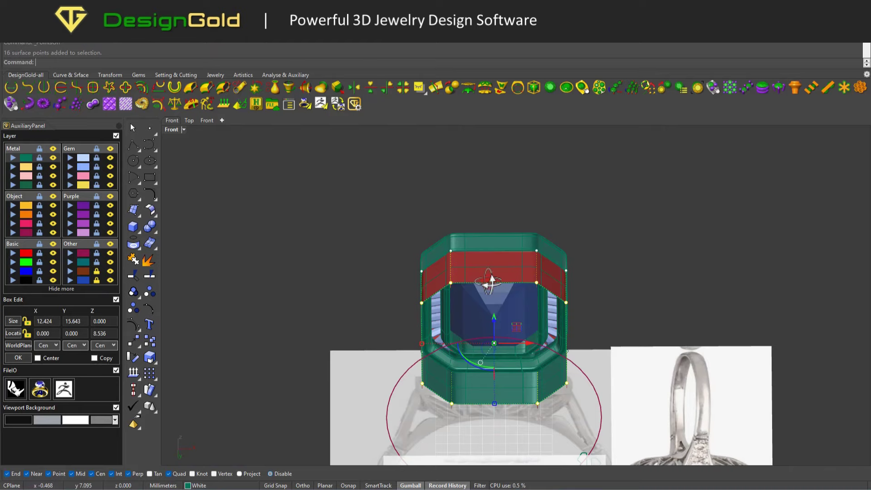
# Step: Taper the new surface's bottom edge inward toward the finger circle
pyautogui.moveTo(617, 396); pyautogui.dragTo(507, 330, button='right')
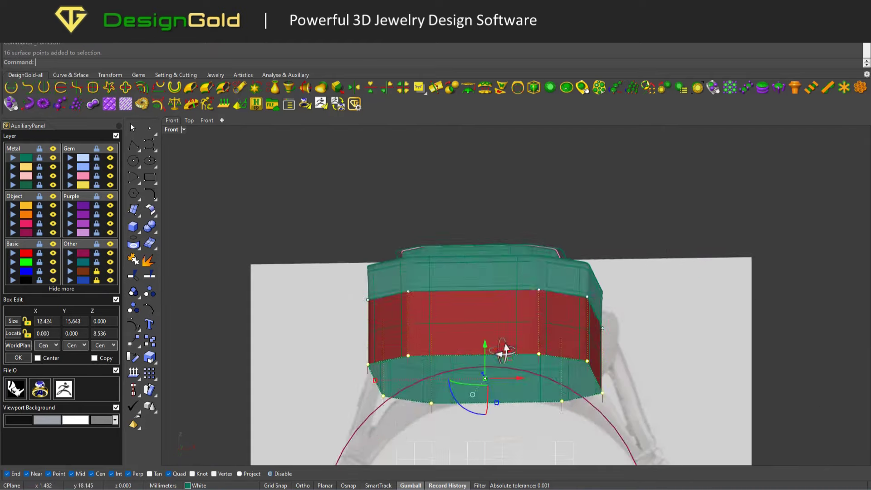
pyautogui.hotkey('ctrl', 'F2')
pyautogui.moveTo(507, 339); pyautogui.dragTo(414, 359)
pyautogui.scroll(2, 481, 322)
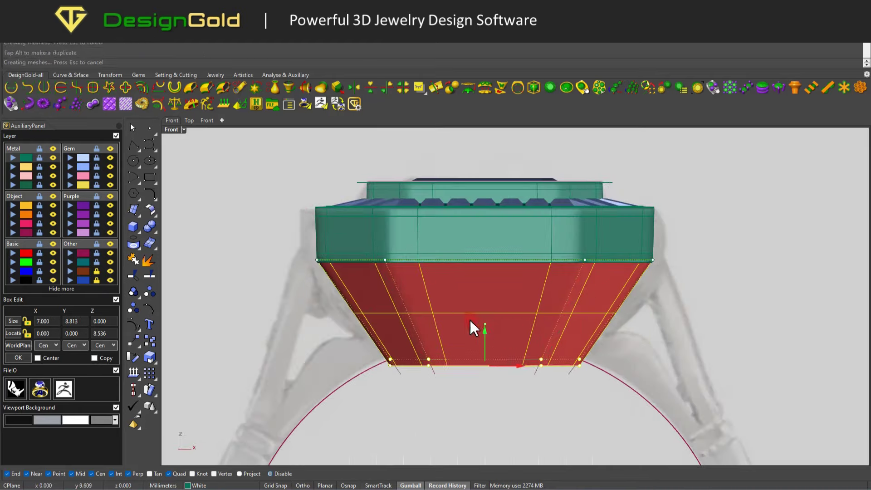
pyautogui.moveTo(469, 318)
pyautogui.mouseDown(button='right')
pyautogui.moveTo(358, 325)
pyautogui.moveTo(452, 295)
pyautogui.mouseUp(button='right')
# Step: Check the taper from the side view and narrow the surface's bottom edge further
pyautogui.hotkey('ctrl', 'F3')
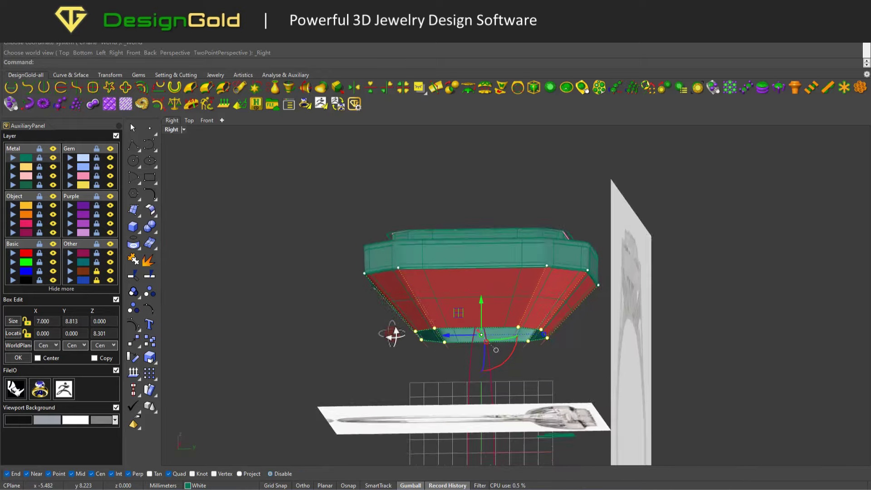
pyautogui.scroll(3, 414, 366)
pyautogui.scroll(2, 414, 366)
pyautogui.scroll(1, 414, 340)
pyautogui.scroll(-3, 417, 349)
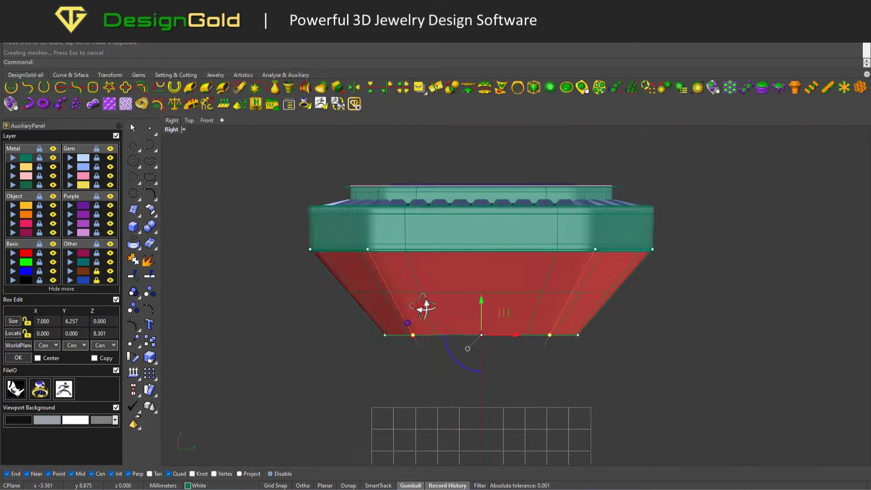
pyautogui.moveTo(423, 304); pyautogui.dragTo(554, 329, button='right')
pyautogui.hotkey('ctrl', 'F3')
pyautogui.hotkey('ctrl', 'F2')
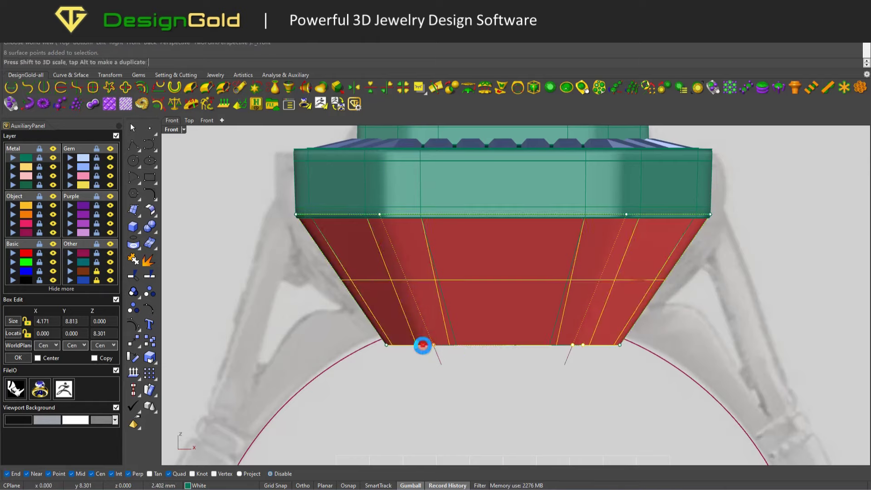
pyautogui.moveTo(421, 346); pyautogui.dragTo(481, 281, button='right')
pyautogui.hotkey('ctrl', 'F3')
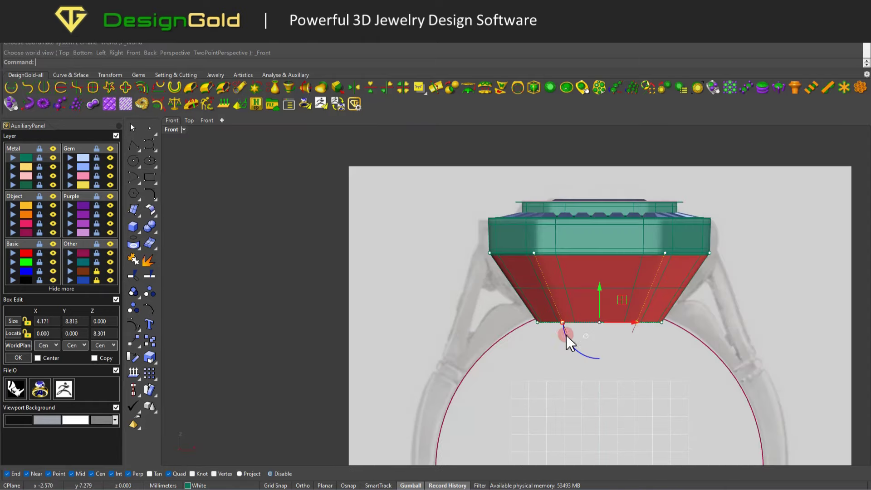
pyautogui.scroll(2, 472, 344)
# Step: Flip the tapered lower surface's direction so it faces outward
pyautogui.click(476, 322)
pyautogui.moveTo(485, 325)
pyautogui.mouseDown(button='right')
pyautogui.moveTo(548, 283)
pyautogui.moveTo(587, 286)
pyautogui.mouseUp(button='right')
pyautogui.hotkey('ctrl', 'F2')
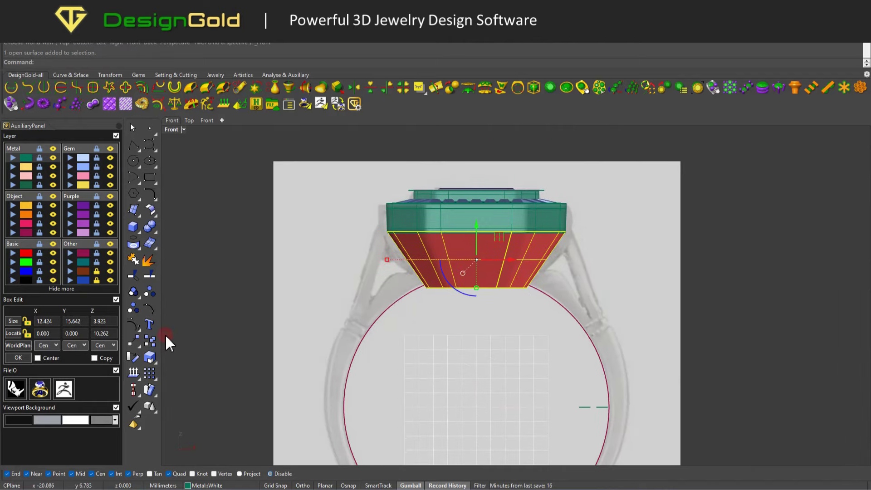
pyautogui.click(148, 399)
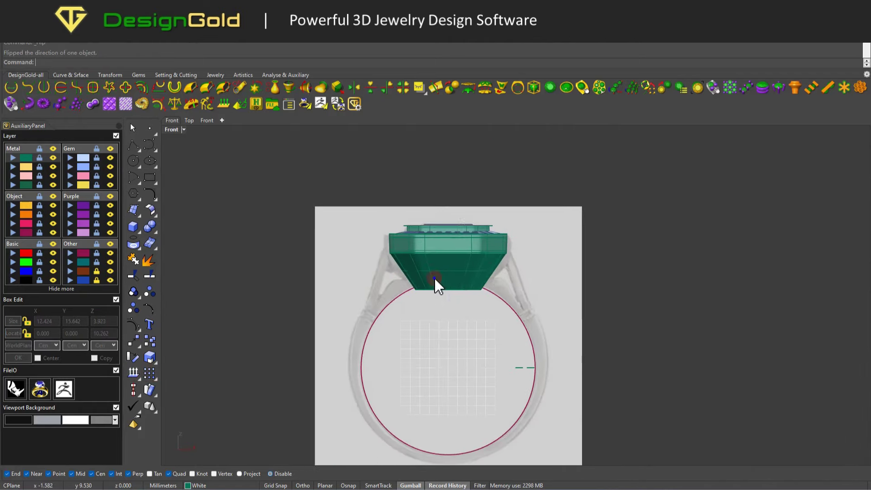
# Step: Select the lower tapered surface under the stone and start Change Degree
pyautogui.click(522, 287)
pyautogui.moveTo(490, 214); pyautogui.dragTo(472, 226, button='right')
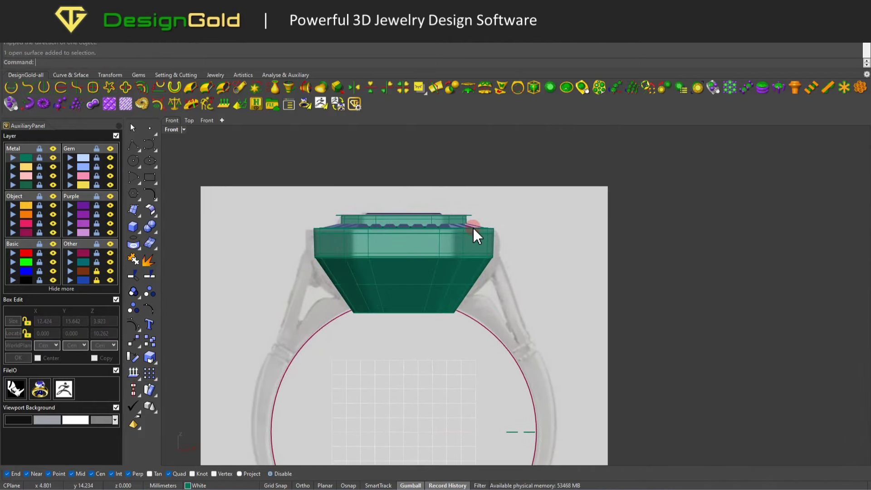
pyautogui.click(433, 284)
pyautogui.click(153, 214)
pyautogui.click(264, 247)
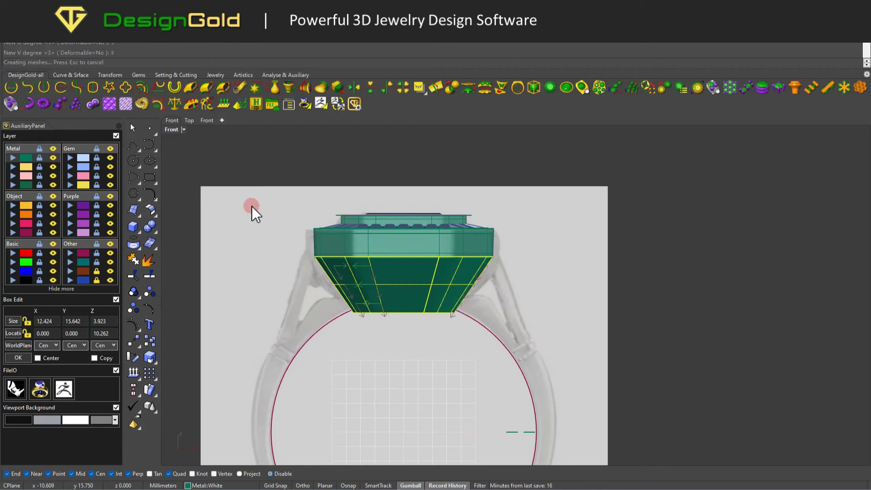
# Step: Nudge all the tapered surface's control points outward along N with MoveUVN
pyautogui.press('F10')
pyautogui.moveTo(511, 300); pyautogui.dragTo(511, 295)
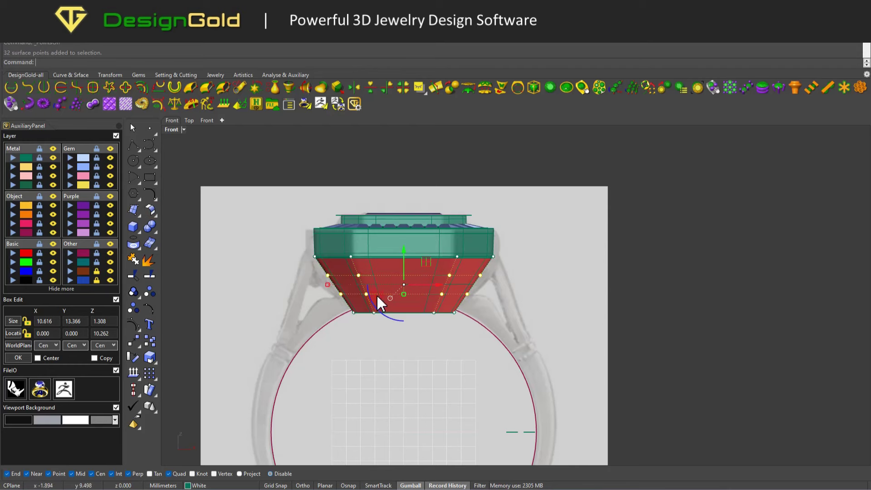
pyautogui.write('uv')
pyautogui.press('Return')
pyautogui.click(566, 200)
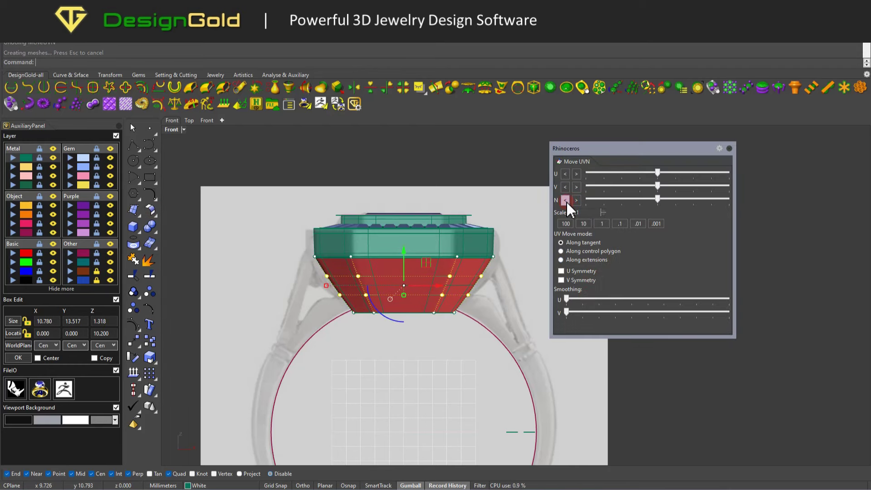
pyautogui.scroll(3, 471, 287)
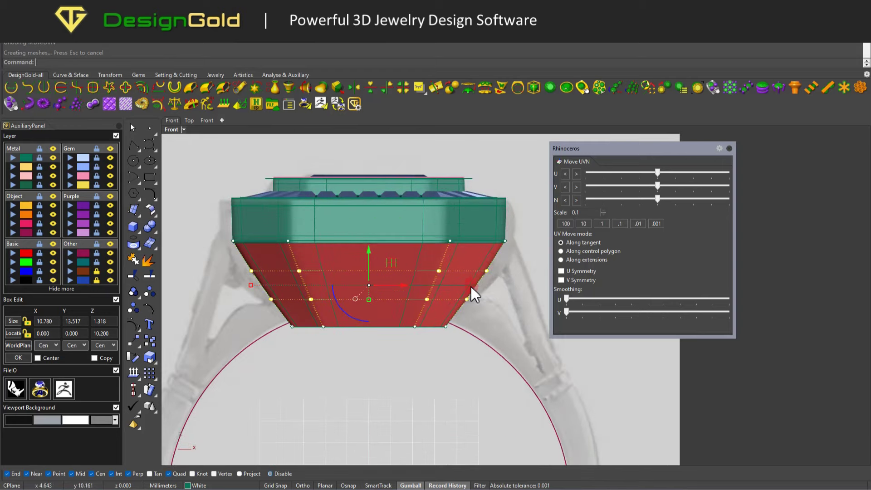
pyautogui.click(729, 148)
pyautogui.scroll(-4, 453, 292)
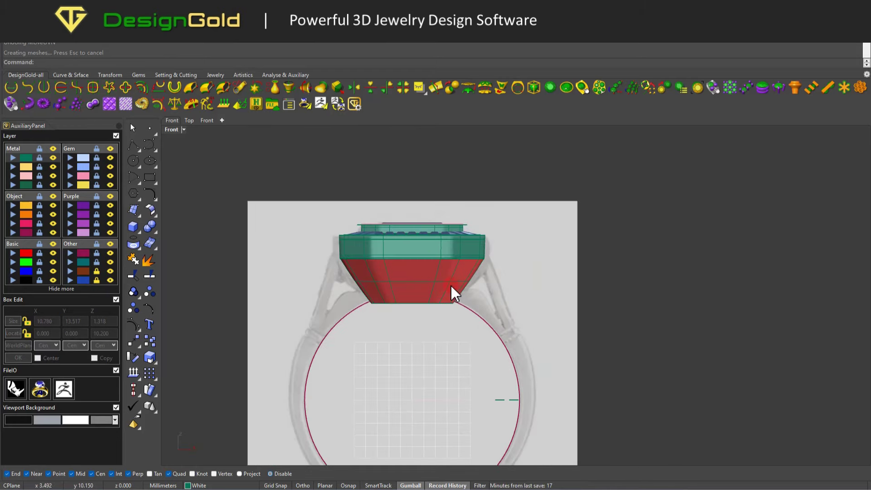
# Step: Flip the tapered surface's direction outward again
pyautogui.click(133, 373)
pyautogui.scroll(3, 477, 283)
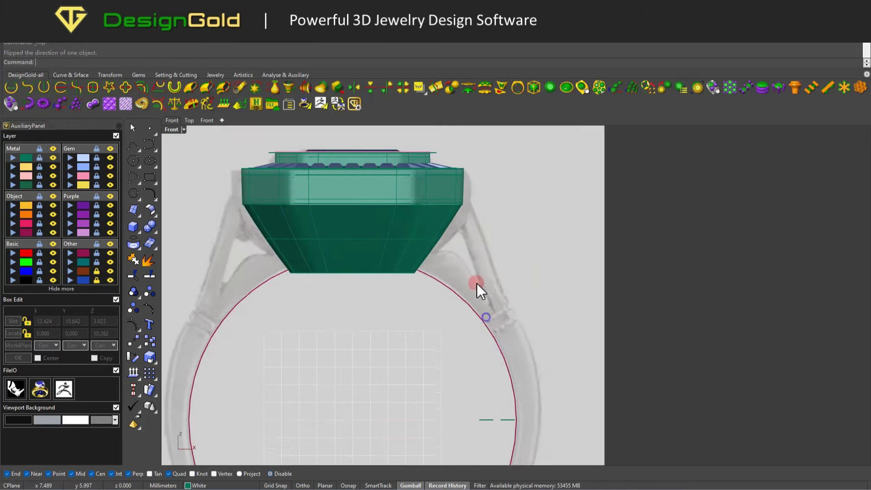
pyautogui.scroll(-4, 463, 289)
pyautogui.moveTo(454, 280); pyautogui.dragTo(453, 235, button='right')
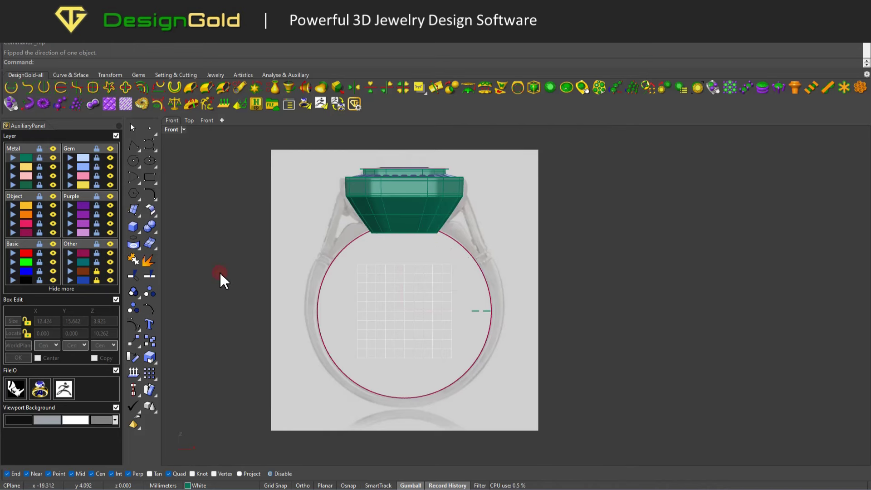
# Step: Create a half US size 8.44 ring arc (18.492 mm diameter) along the right side
pyautogui.click(311, 283)
pyautogui.click(234, 248)
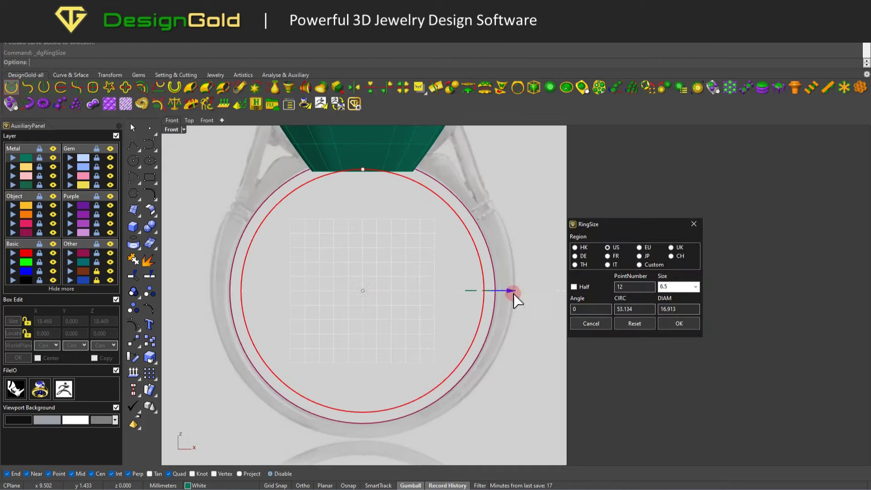
pyautogui.click(579, 289)
pyautogui.click(647, 290)
pyautogui.write('7')
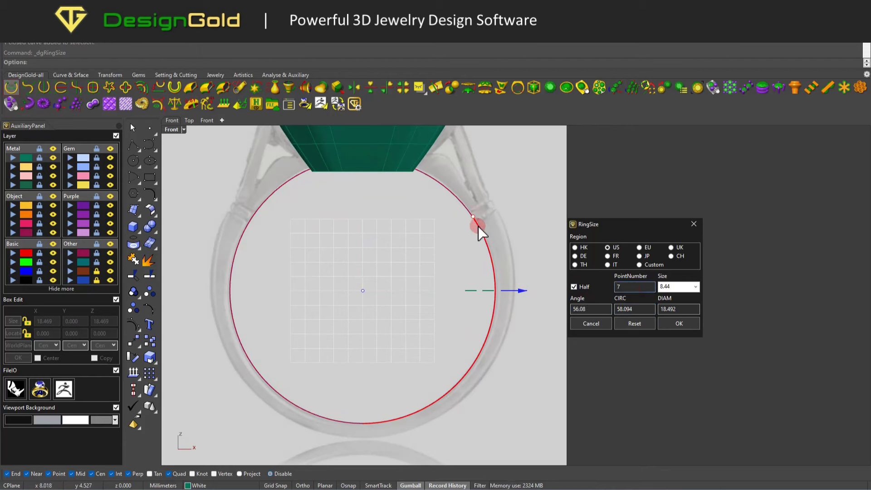
pyautogui.click(678, 323)
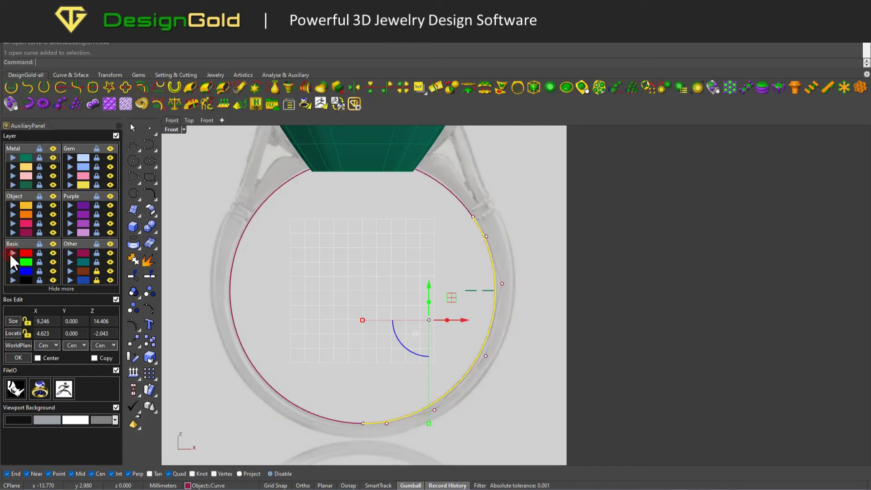
# Step: Make the red Basic layer current
pyautogui.click(502, 254)
pyautogui.scroll(2, 483, 256)
pyautogui.click(461, 254)
pyautogui.scroll(-3, 322, 206)
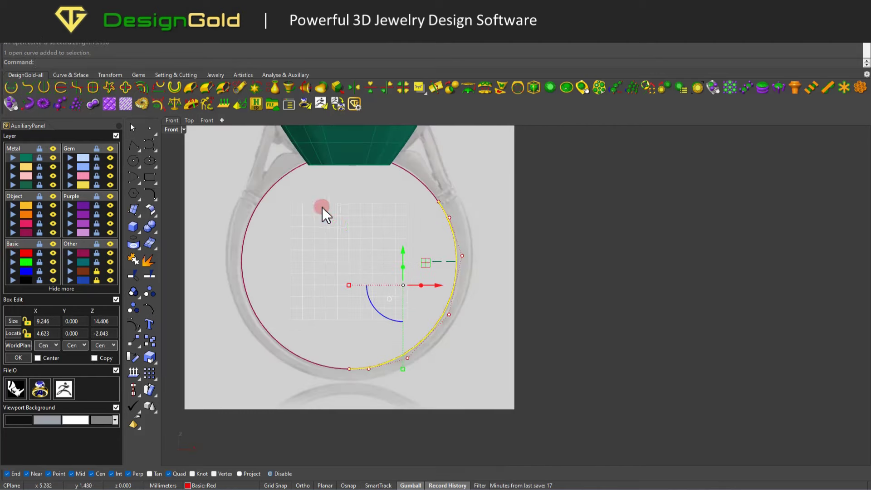
# Step: Offset the half-ring arc to the band's outer edge and adjust its top points to match
pyautogui.click(142, 87)
pyautogui.scroll(2, 376, 374)
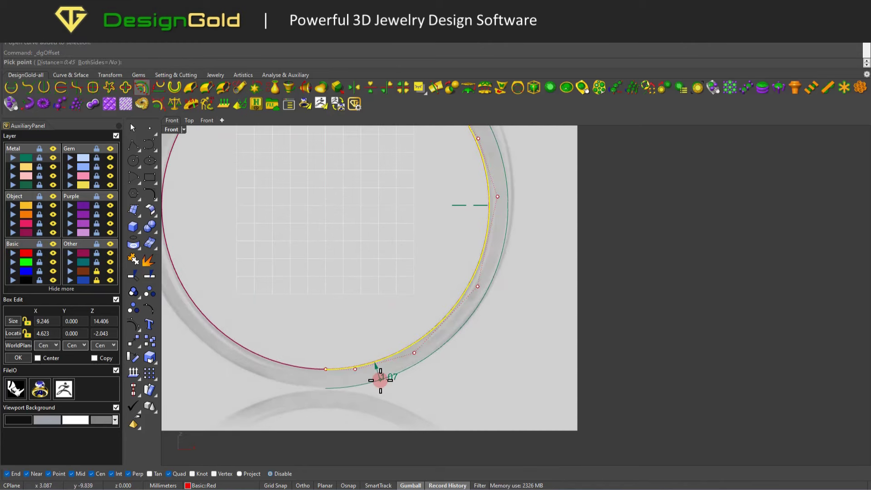
pyautogui.click(380, 380)
pyautogui.scroll(-2, 486, 317)
pyautogui.scroll(3, 440, 194)
pyautogui.moveTo(449, 190); pyautogui.dragTo(480, 208)
pyautogui.scroll(1, 470, 204)
pyautogui.moveTo(460, 330); pyautogui.dragTo(502, 388)
pyautogui.scroll(-2, 524, 360)
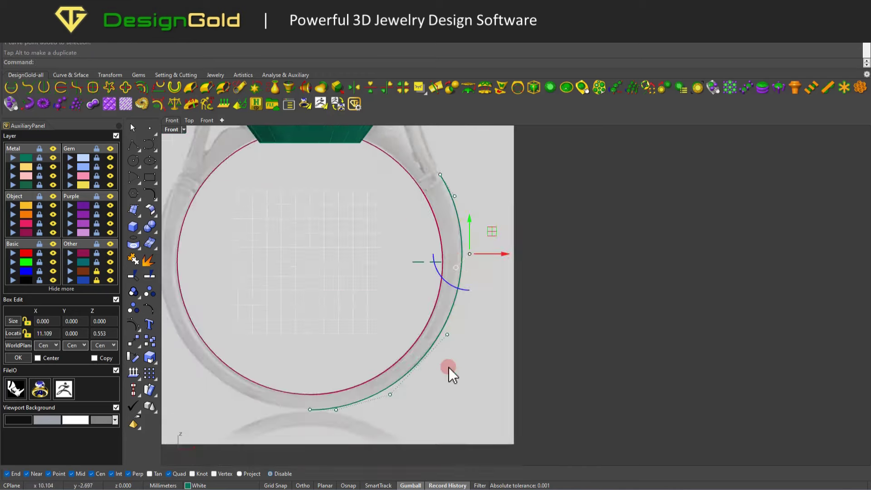
pyautogui.scroll(2, 474, 308)
pyautogui.moveTo(470, 301); pyautogui.dragTo(470, 301)
pyautogui.scroll(-2, 470, 300)
pyautogui.scroll(-2, 470, 242)
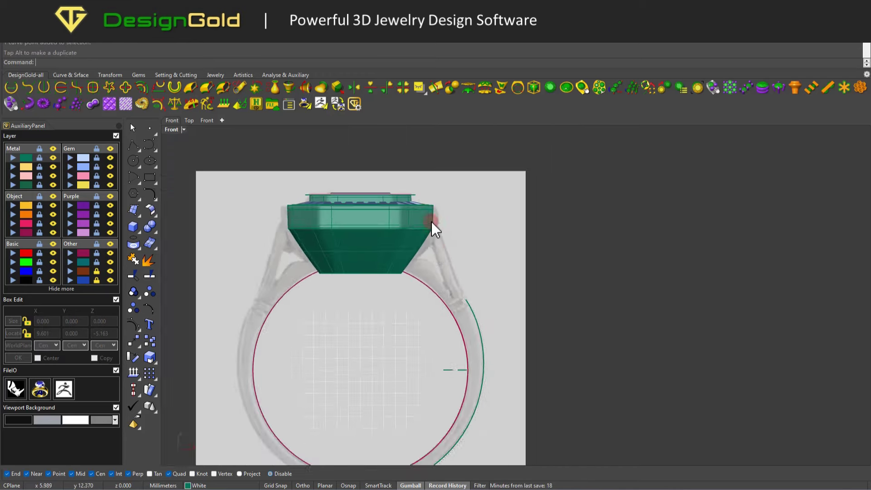
pyautogui.scroll(2, 421, 232)
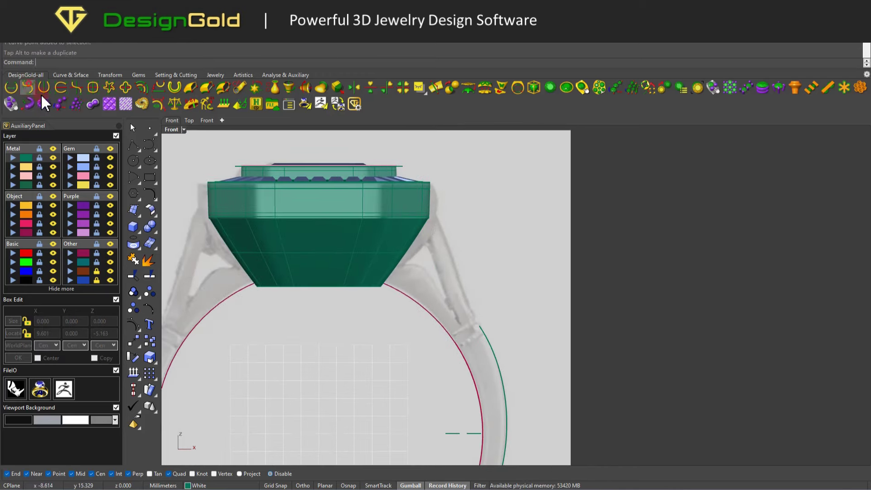
pyautogui.scroll(1, 434, 197)
# Step: Draw a curve down the right shoulder from the stone's corner and offset it 1.059 mm
pyautogui.click(432, 193)
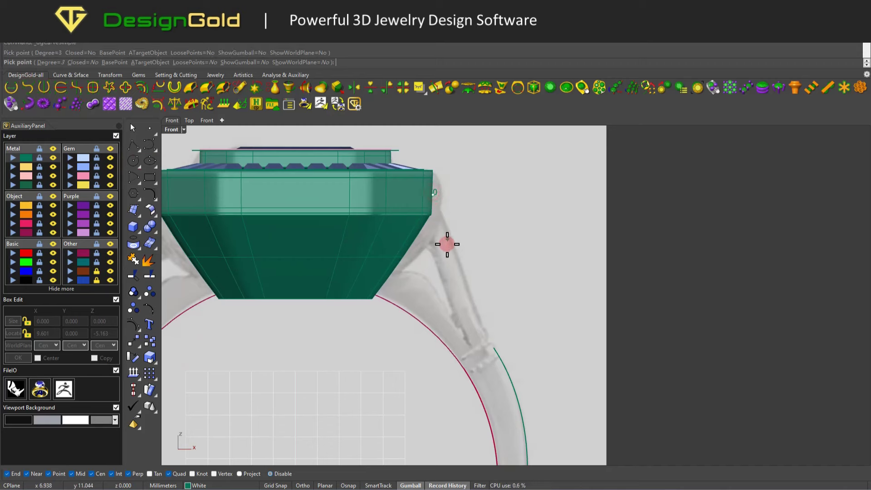
pyautogui.click(454, 254)
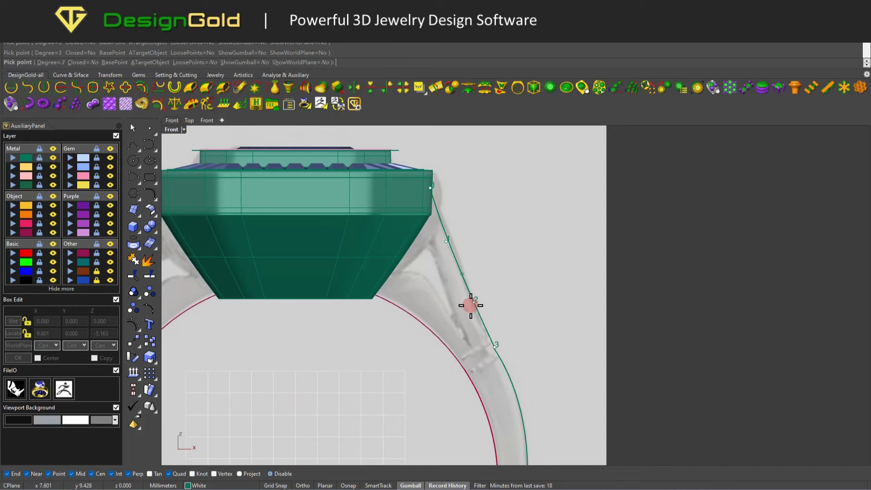
pyautogui.rightClick(436, 273)
pyautogui.click(158, 87)
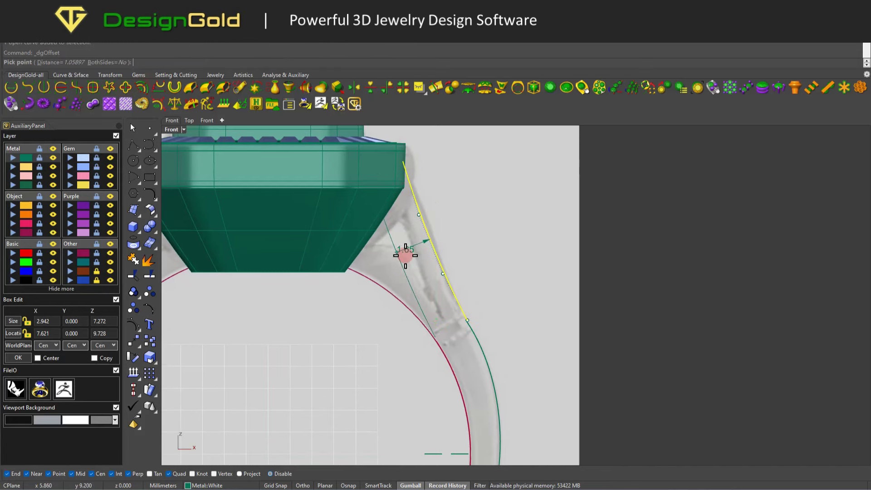
pyautogui.click(416, 259)
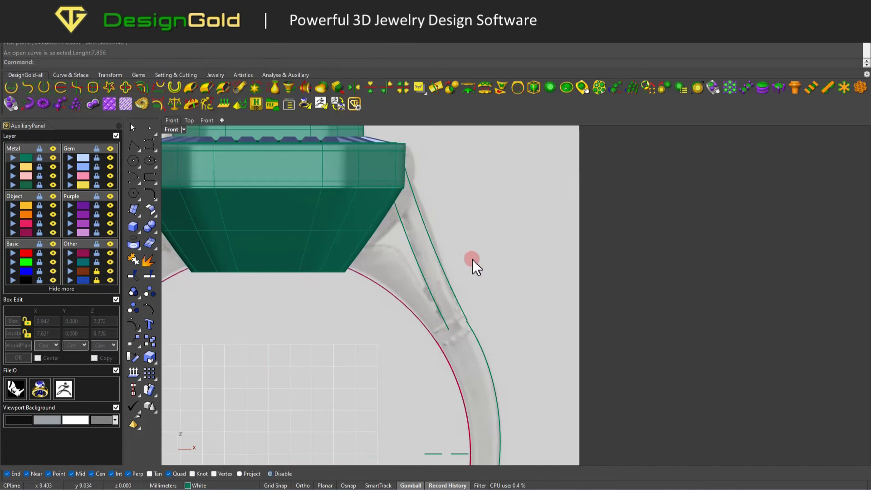
pyautogui.scroll(-3, 326, 200)
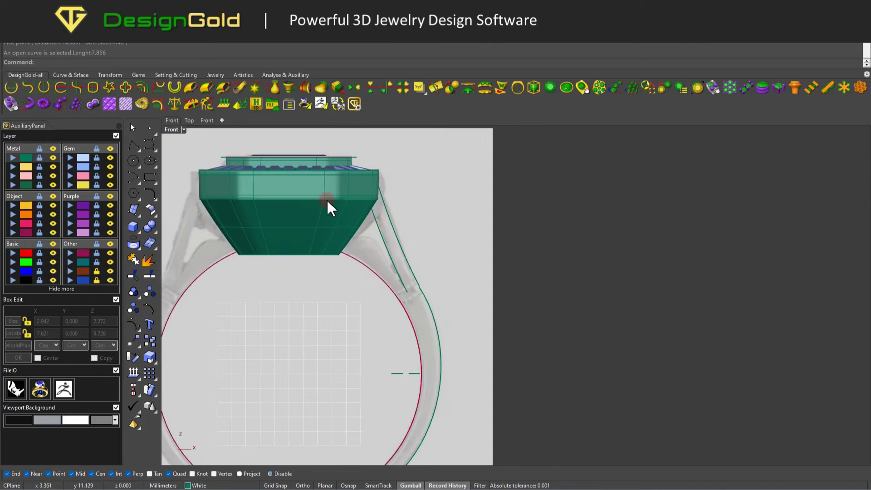
# Step: Draw a small rectangle beside the shoulder and edit its points
pyautogui.click(91, 92)
pyautogui.scroll(1, 471, 198)
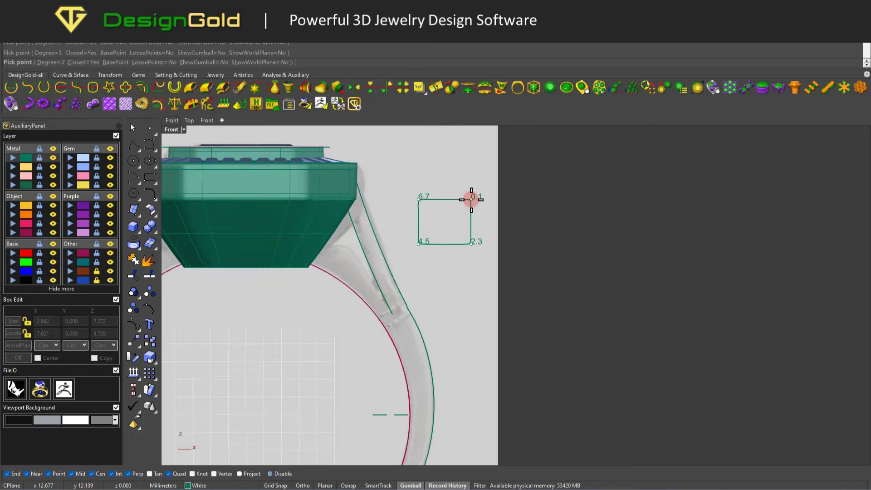
pyautogui.click(470, 214)
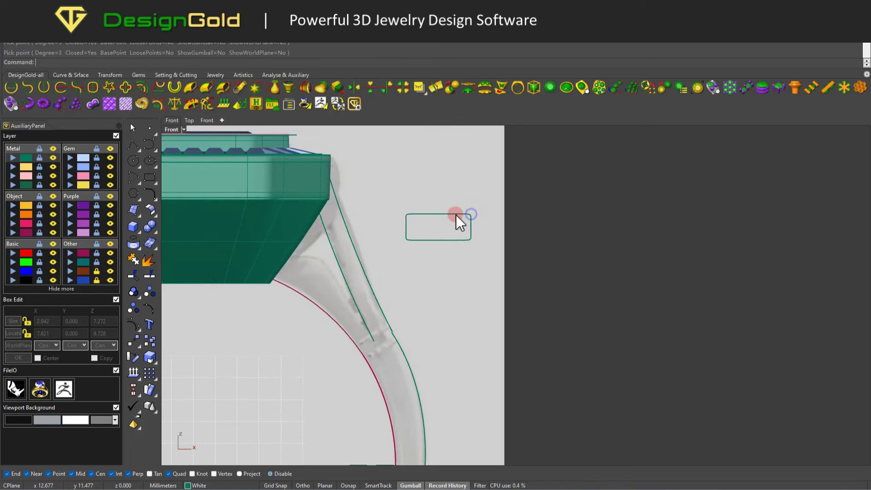
pyautogui.doubleClick(457, 215)
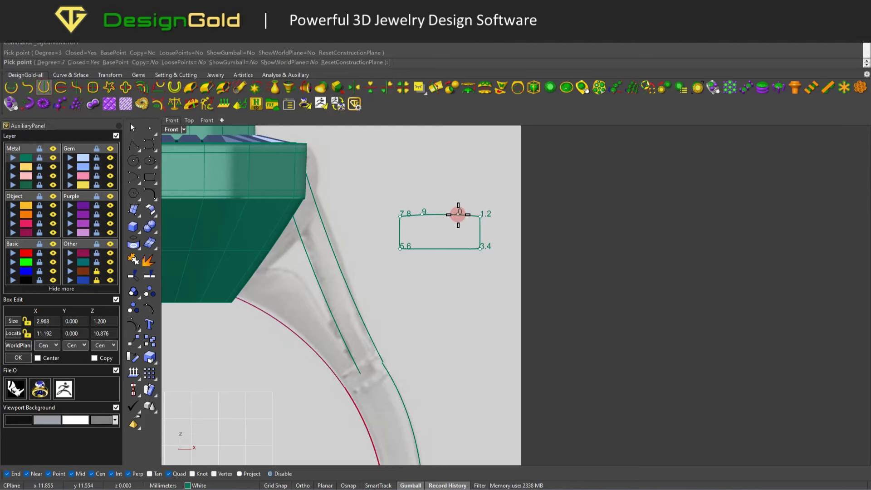
pyautogui.rightClick(456, 214)
pyautogui.scroll(-3, 401, 255)
pyautogui.scroll(1, 415, 257)
pyautogui.scroll(-1, 422, 246)
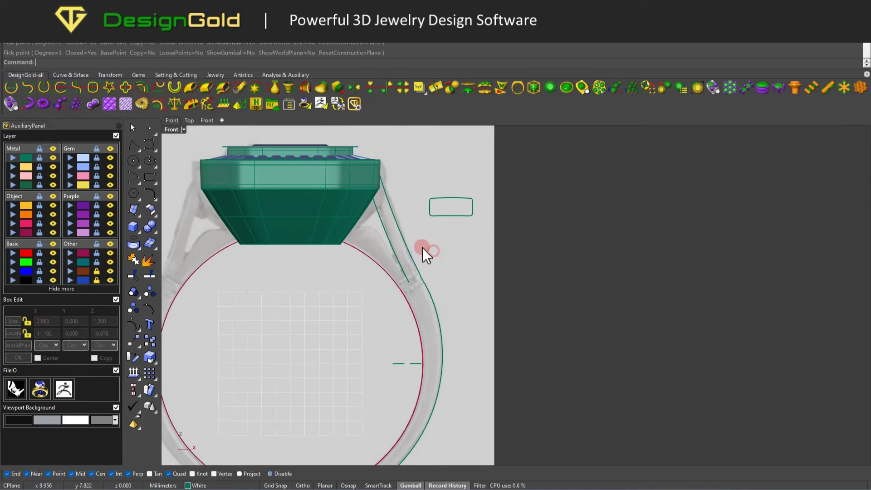
pyautogui.click(442, 216)
pyautogui.scroll(1, 446, 218)
pyautogui.press('Escape')
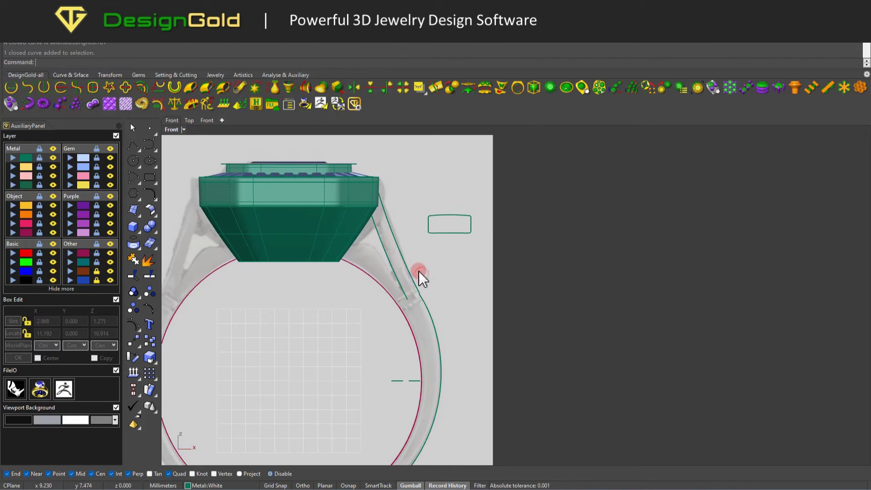
pyautogui.scroll(1, 431, 254)
pyautogui.scroll(-2, 426, 233)
pyautogui.scroll(-1, 416, 244)
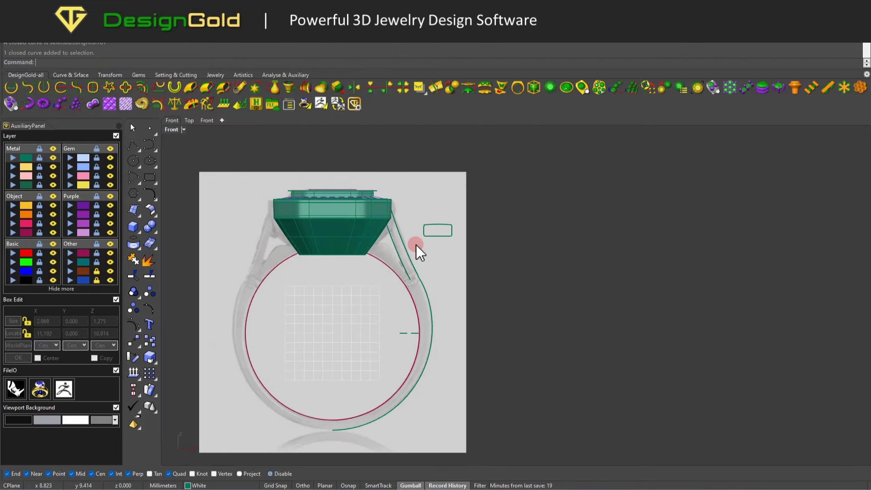
# Step: Select the open outer shank curve together with the shoulder curve
pyautogui.moveTo(429, 259)
pyautogui.mouseDown(button='right')
pyautogui.moveTo(446, 251)
pyautogui.moveTo(494, 256)
pyautogui.mouseUp(button='right')
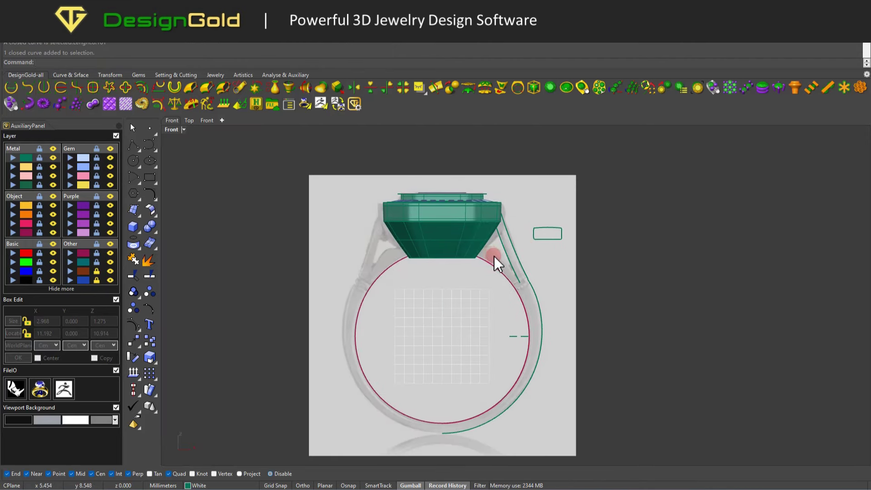
pyautogui.scroll(1, 525, 240)
pyautogui.scroll(2, 529, 213)
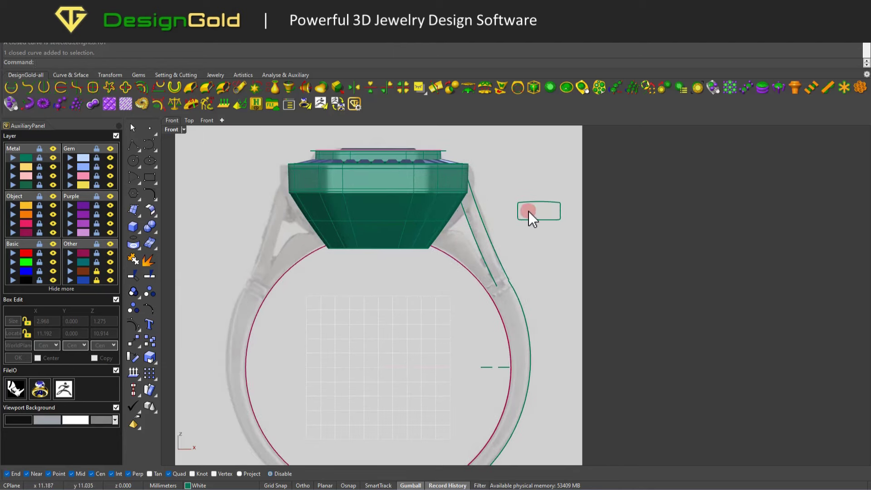
pyautogui.click(472, 226)
pyautogui.click(460, 316)
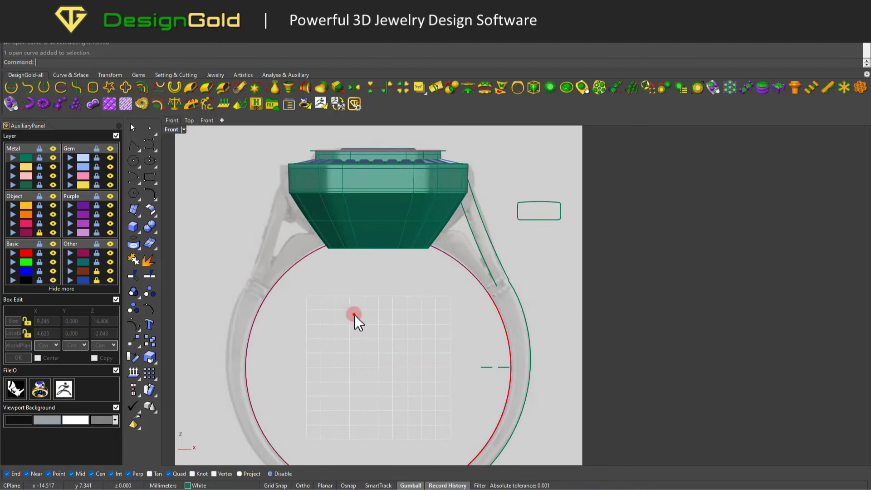
pyautogui.scroll(-2, 433, 266)
pyautogui.scroll(2, 458, 235)
pyautogui.click(417, 227)
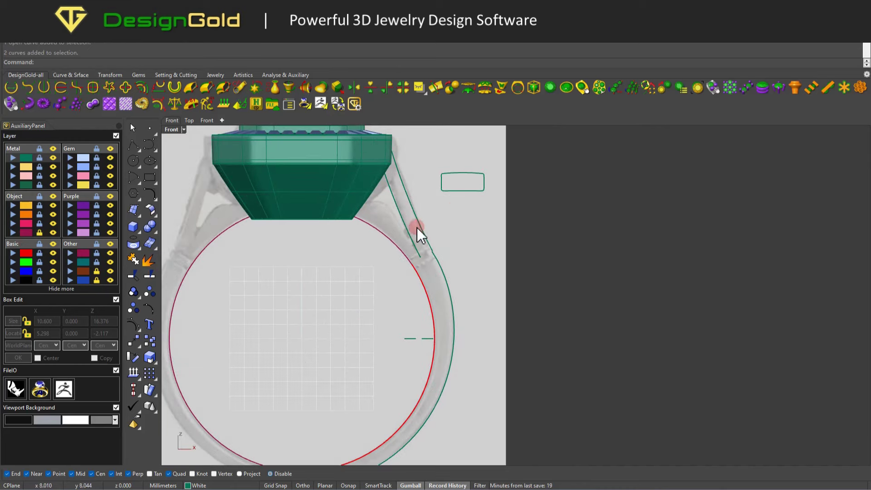
# Step: Draw a closed symmetric profile curve with Curve Mirror Y
pyautogui.click(45, 86)
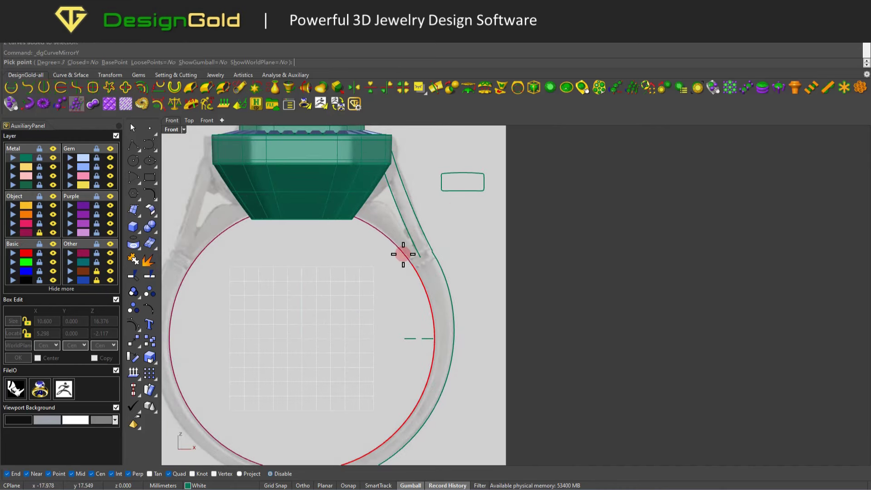
pyautogui.scroll(3, 402, 249)
pyautogui.scroll(-2, 227, 253)
pyautogui.click(307, 256)
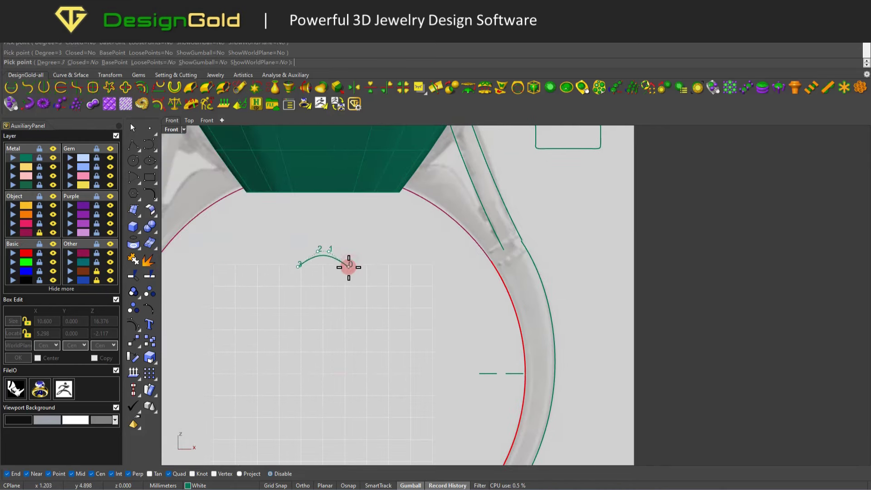
pyautogui.scroll(2, 343, 284)
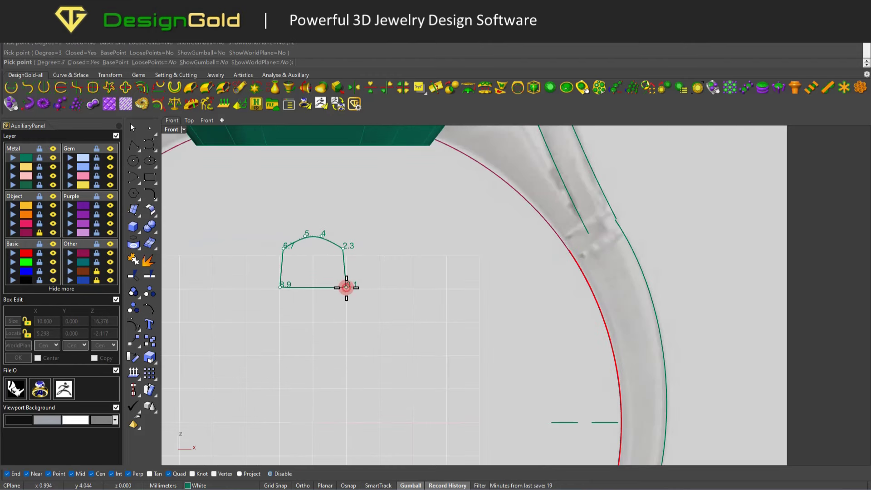
pyautogui.click(344, 284)
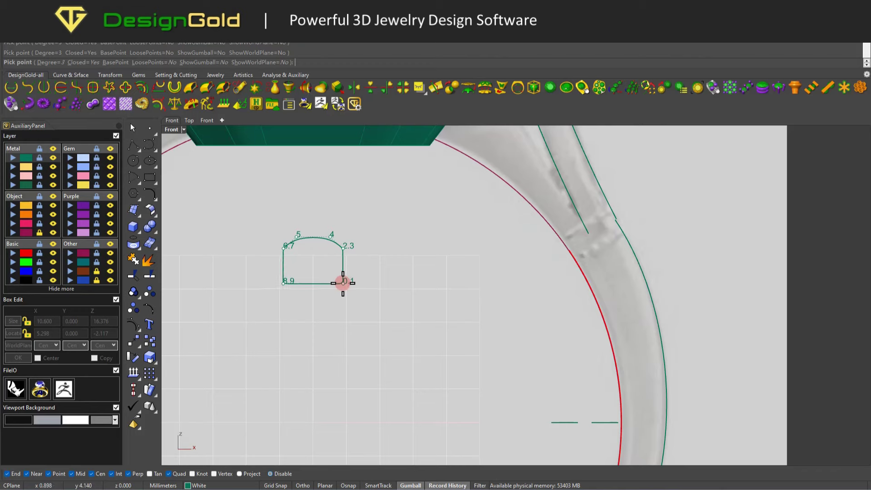
pyautogui.press('Return')
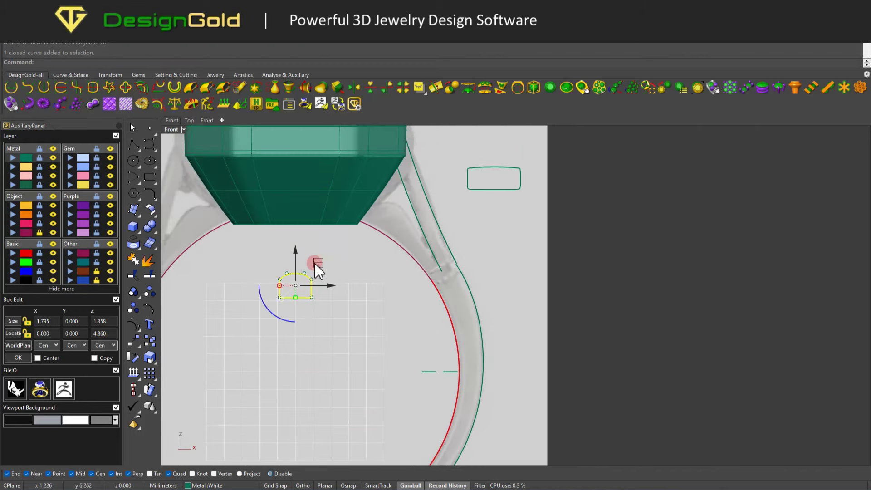
pyautogui.scroll(3, 503, 265)
pyautogui.press('Escape')
# Step: Drag the profile's two top points to give it a rounded, domed top
pyautogui.scroll(1, 496, 243)
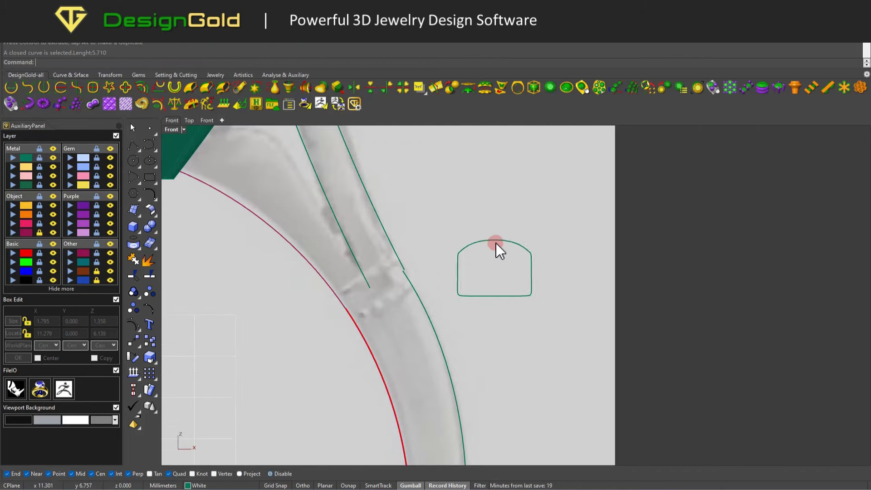
pyautogui.moveTo(534, 243); pyautogui.dragTo(539, 249)
pyautogui.moveTo(475, 240); pyautogui.dragTo(479, 245)
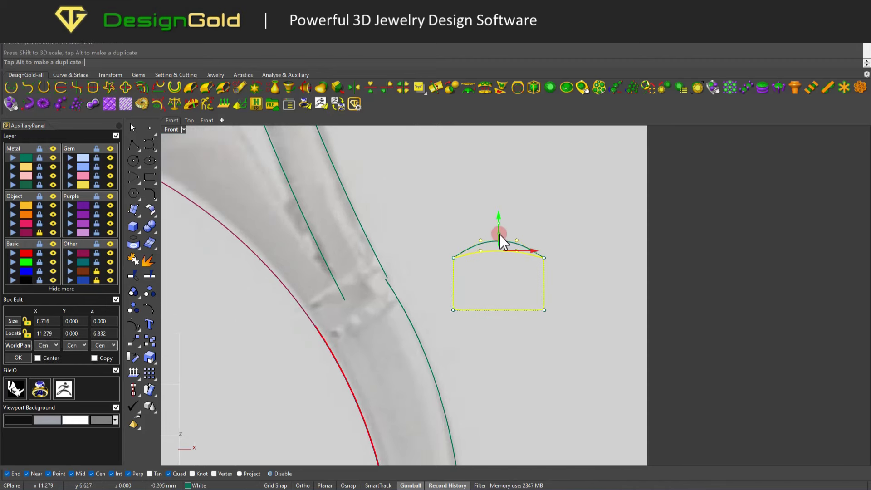
pyautogui.scroll(-3, 501, 240)
pyautogui.scroll(-2, 482, 266)
pyautogui.click(422, 229)
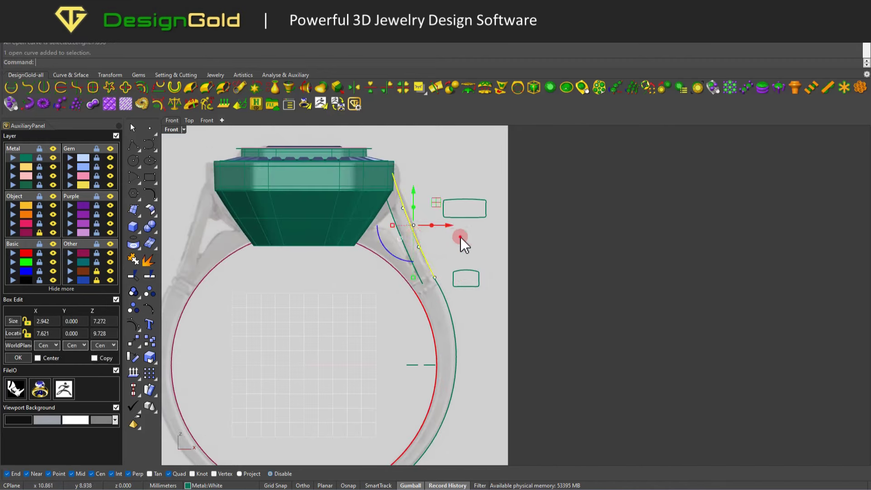
pyautogui.moveTo(421, 257)
pyautogui.mouseDown(button='right')
pyautogui.moveTo(484, 256)
pyautogui.moveTo(344, 222)
pyautogui.mouseUp(button='right')
pyautogui.click(439, 279)
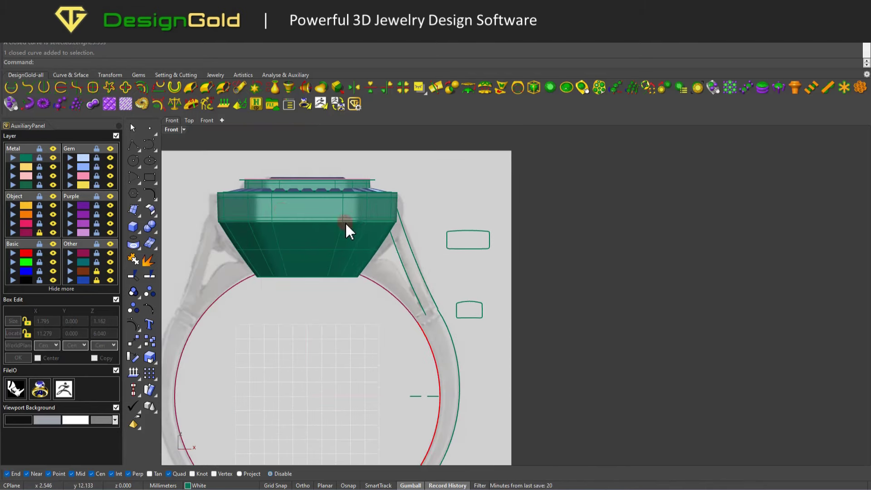
# Step: Restore the Top and Front multi-view layout and frame the shoulder in Front
pyautogui.doubleClick(173, 130)
pyautogui.click(305, 146)
pyautogui.moveTo(594, 203)
pyautogui.mouseDown(button='right')
pyautogui.moveTo(678, 198)
pyautogui.moveTo(613, 200)
pyautogui.mouseUp(button='right')
pyautogui.scroll(2, 633, 209)
pyautogui.scroll(2, 648, 206)
pyautogui.scroll(1, 633, 206)
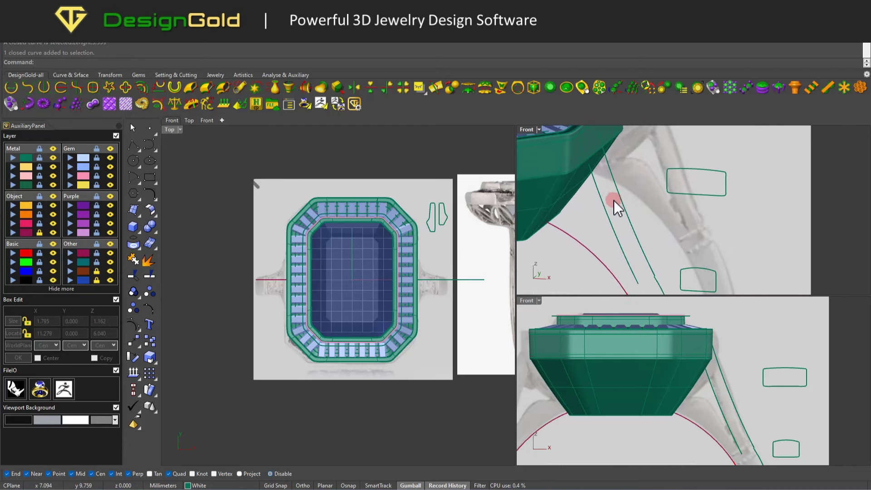
pyautogui.press('Right')
pyautogui.press('Right')
pyautogui.press('Right')
pyautogui.press('Right')
pyautogui.press('Right')
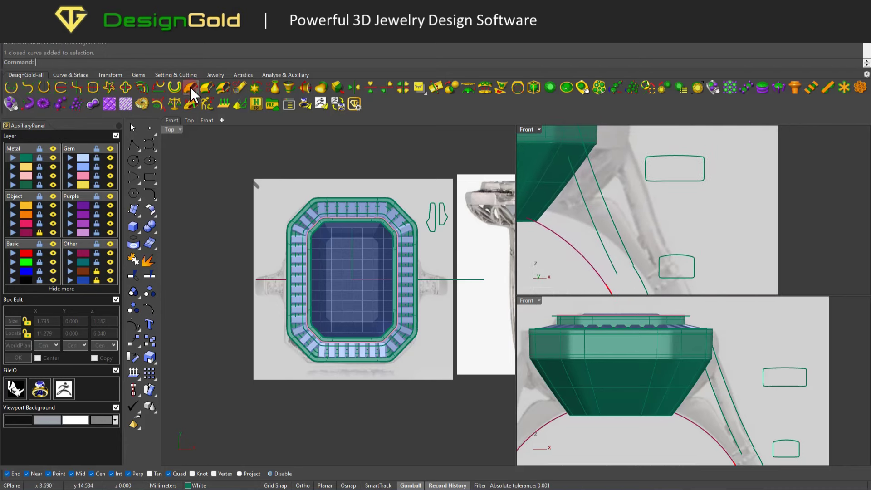
# Step: Pick the two side rails to preview a two-rail sweep and adjust its SweepLocation
pyautogui.click(584, 205)
pyautogui.click(607, 199)
pyautogui.press('Return')
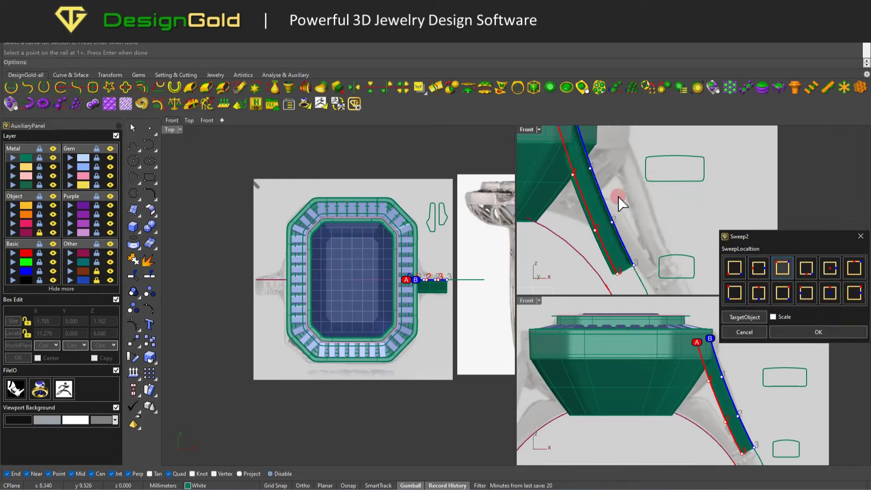
pyautogui.scroll(2, 551, 201)
pyautogui.scroll(2, 570, 203)
pyautogui.scroll(2, 589, 209)
pyautogui.scroll(2, 563, 172)
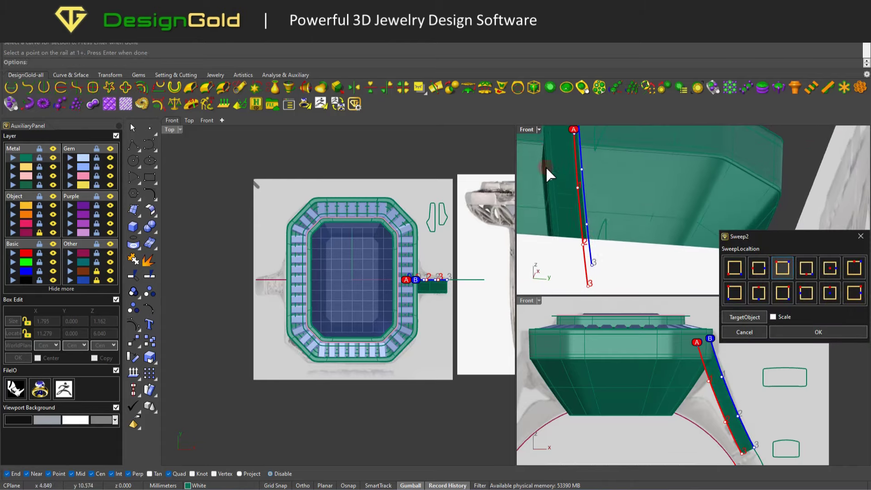
pyautogui.scroll(2, 529, 129)
pyautogui.click(759, 268)
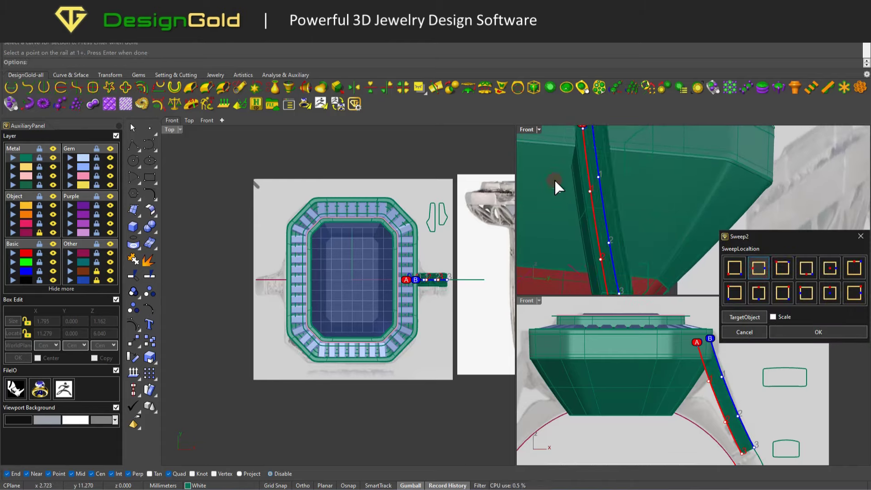
# Step: Redo the Sweep2 with the second rail and profile section, accepting the green shoulder piece
pyautogui.doubleClick(526, 130)
pyautogui.moveTo(432, 241)
pyautogui.mouseDown(button='right')
pyautogui.moveTo(471, 283)
pyautogui.moveTo(494, 365)
pyautogui.moveTo(507, 346)
pyautogui.moveTo(475, 324)
pyautogui.moveTo(434, 334)
pyautogui.mouseUp(button='right')
pyautogui.click(758, 293)
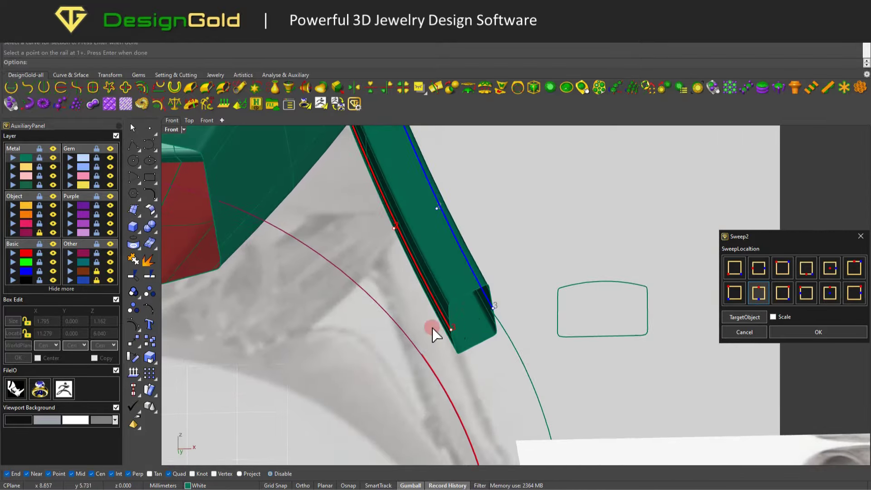
pyautogui.rightClick(464, 320)
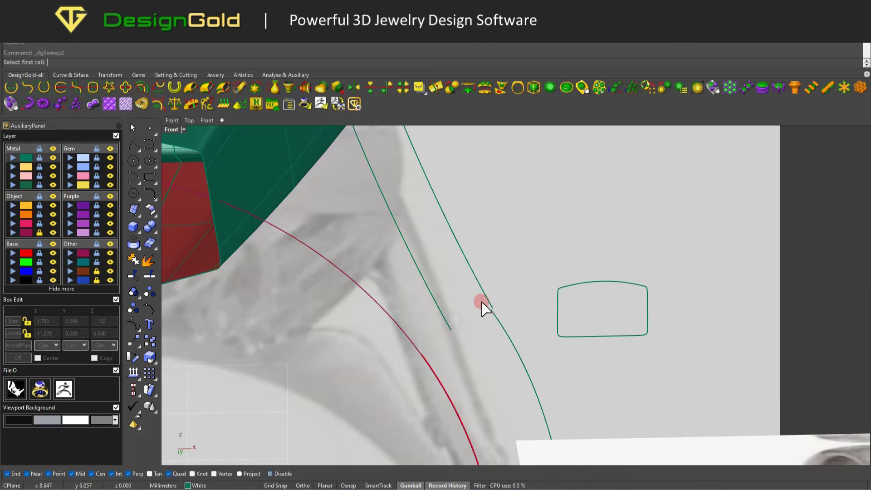
pyautogui.click(488, 299)
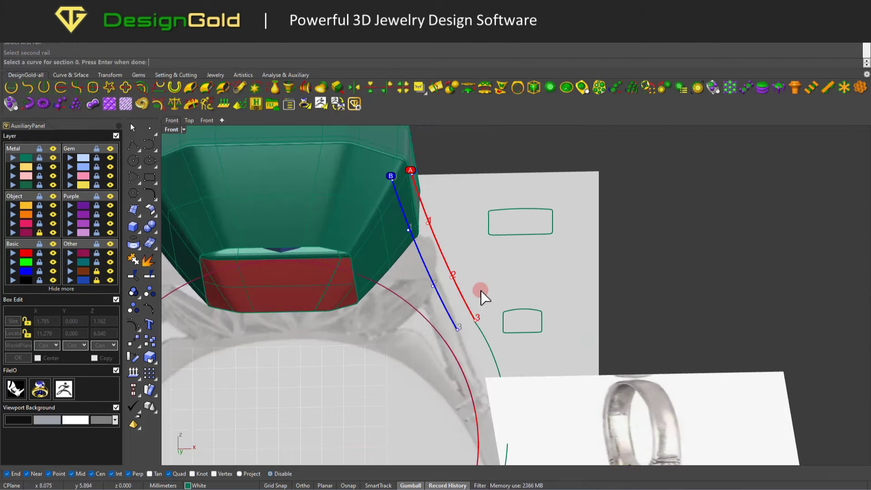
pyautogui.click(492, 237)
pyautogui.press('Return')
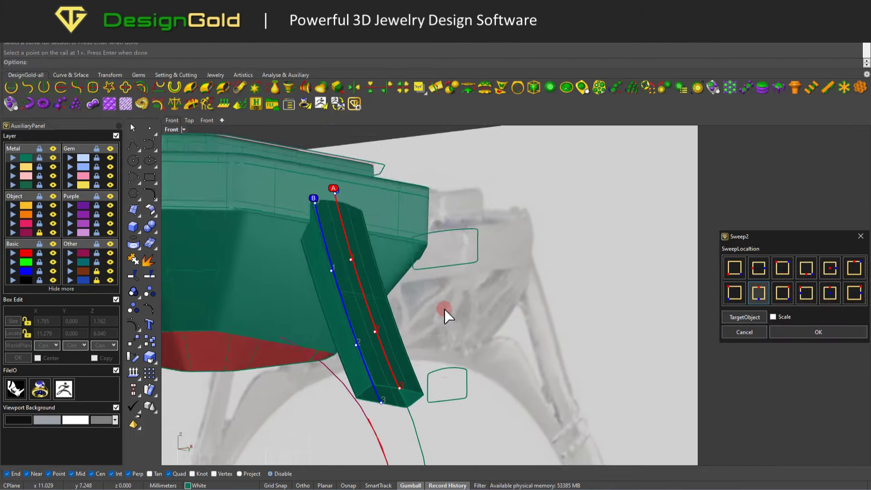
pyautogui.click(778, 330)
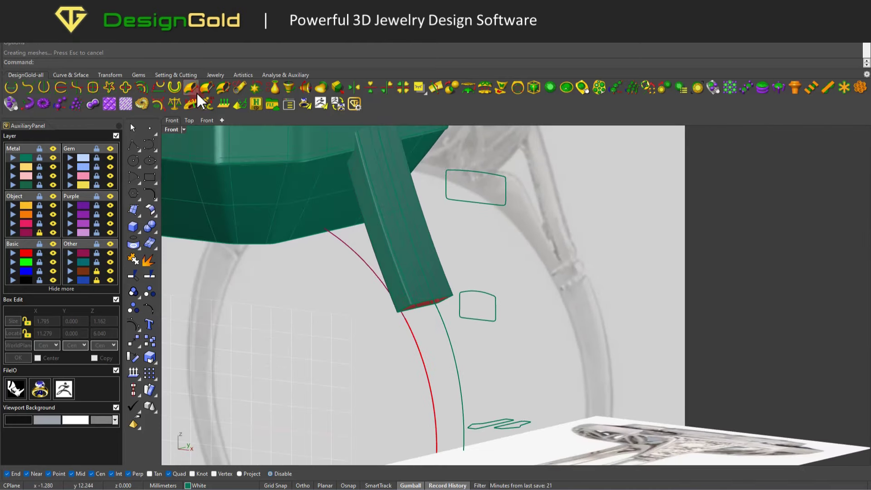
# Step: Sweep the lower shank band and restore the Top and Front multi-view layout
pyautogui.press('Return')
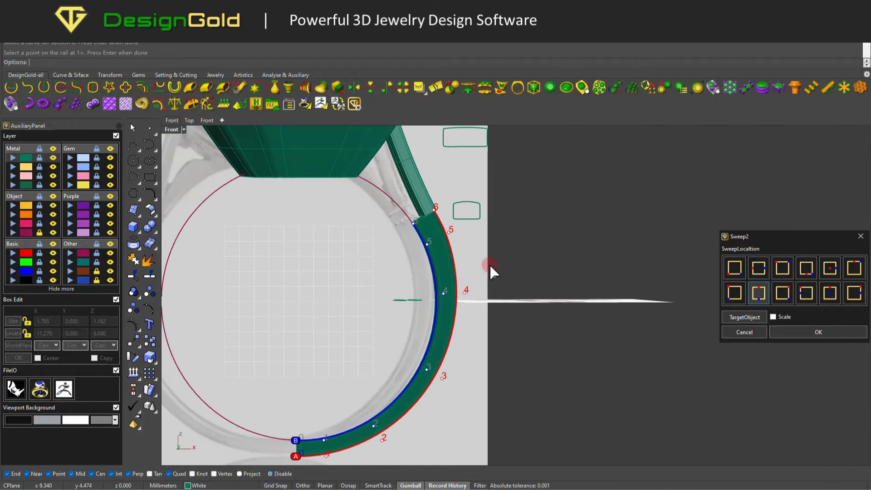
pyautogui.rightClick(602, 290)
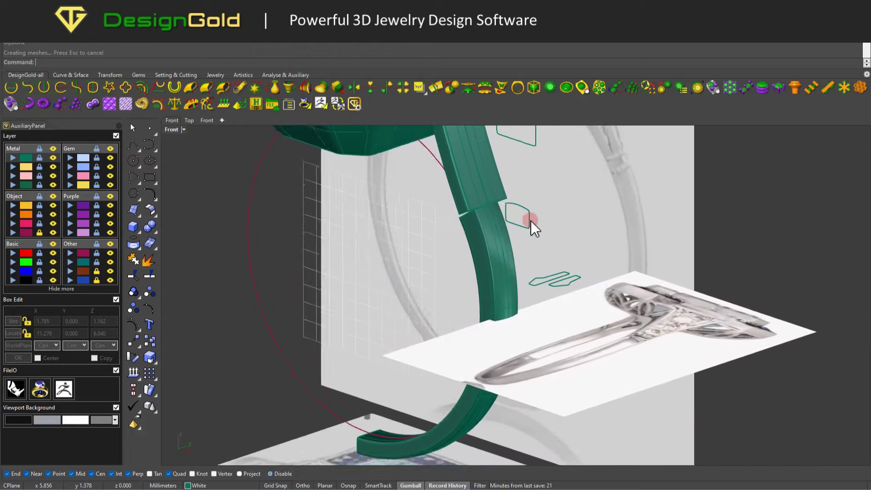
pyautogui.doubleClick(170, 129)
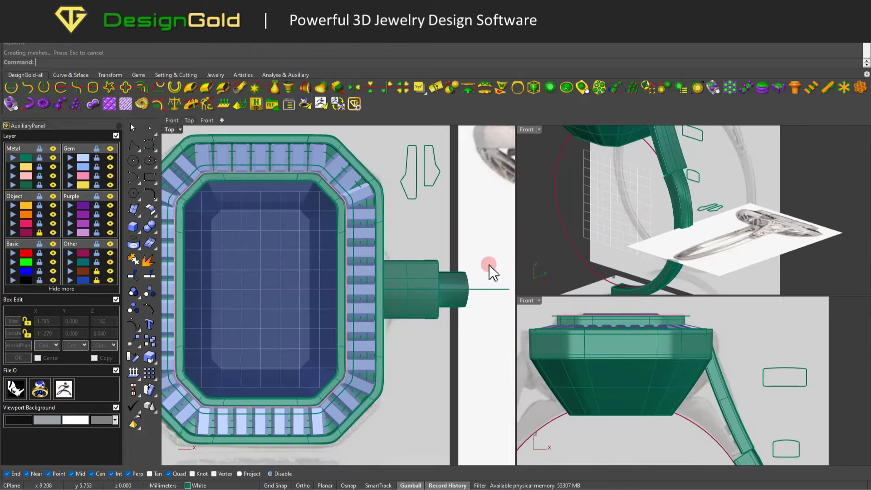
# Step: Show the shoulder piece's control points and taper its lower end
pyautogui.scroll(3, 697, 174)
pyautogui.click(690, 200)
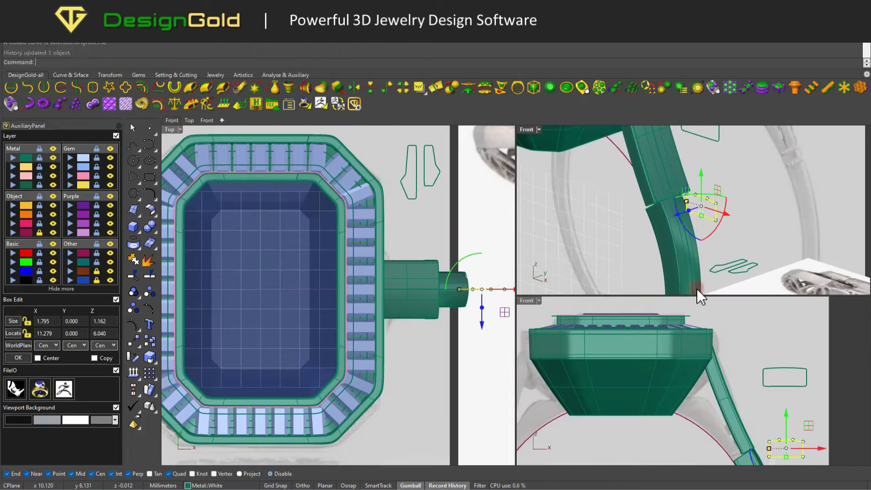
pyautogui.scroll(3, 494, 278)
pyautogui.click(660, 258)
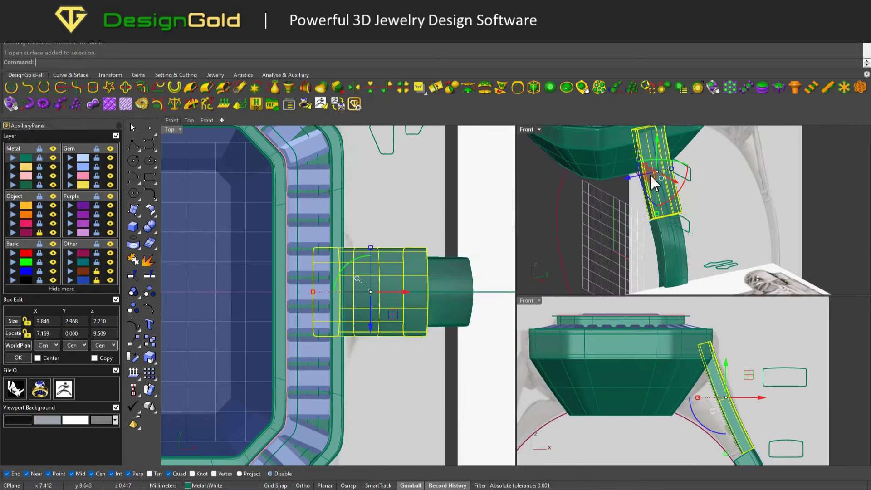
pyautogui.moveTo(645, 255); pyautogui.dragTo(600, 229, button='right')
pyautogui.press('F10')
pyautogui.moveTo(600, 230); pyautogui.dragTo(630, 241)
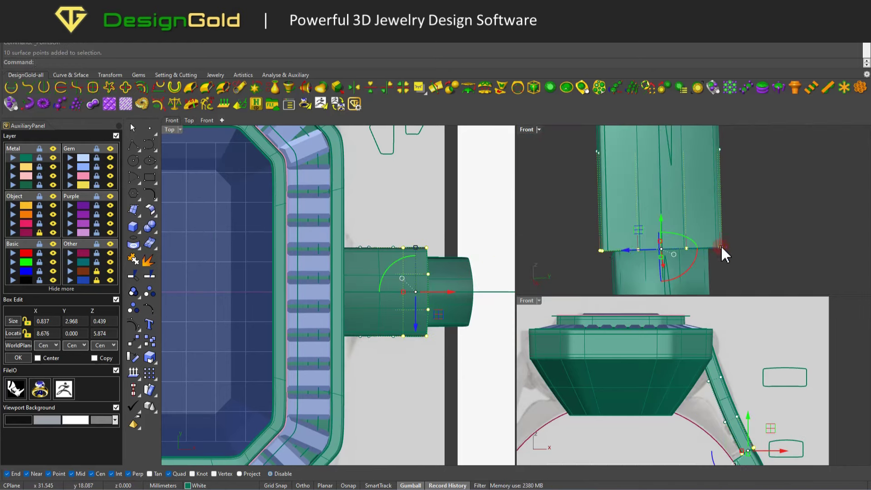
pyautogui.moveTo(722, 249); pyautogui.dragTo(709, 246)
# Step: Widen the shoulder's top row of ten points where it meets the bezel
pyautogui.scroll(-2, 700, 177)
pyautogui.moveTo(701, 178); pyautogui.dragTo(681, 186)
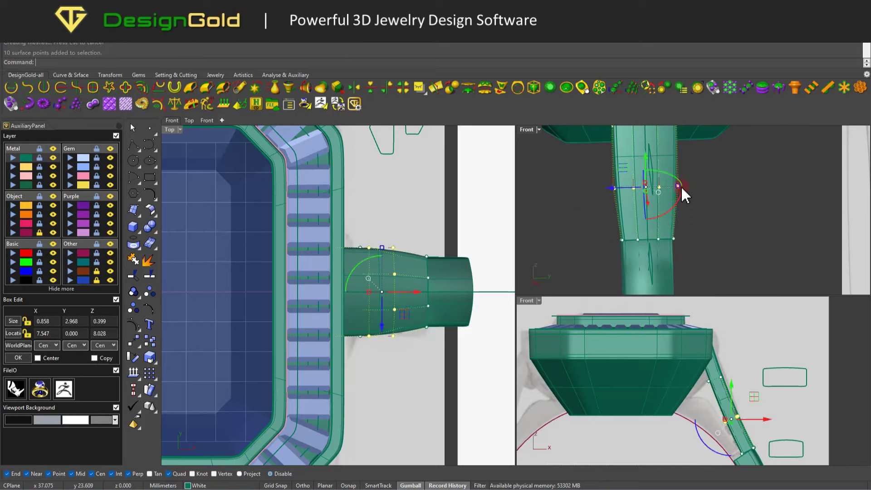
pyautogui.scroll(-2, 618, 206)
pyautogui.scroll(2, 586, 198)
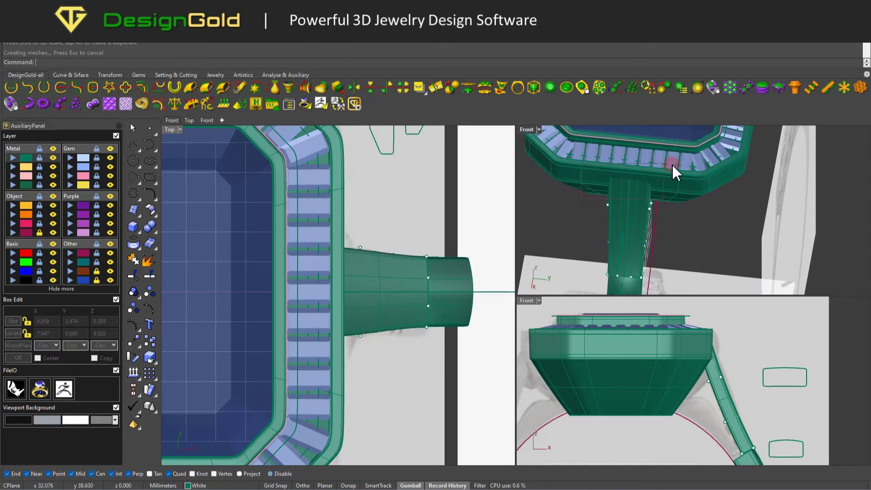
pyautogui.moveTo(598, 157); pyautogui.dragTo(663, 200)
pyautogui.scroll(2, 663, 172)
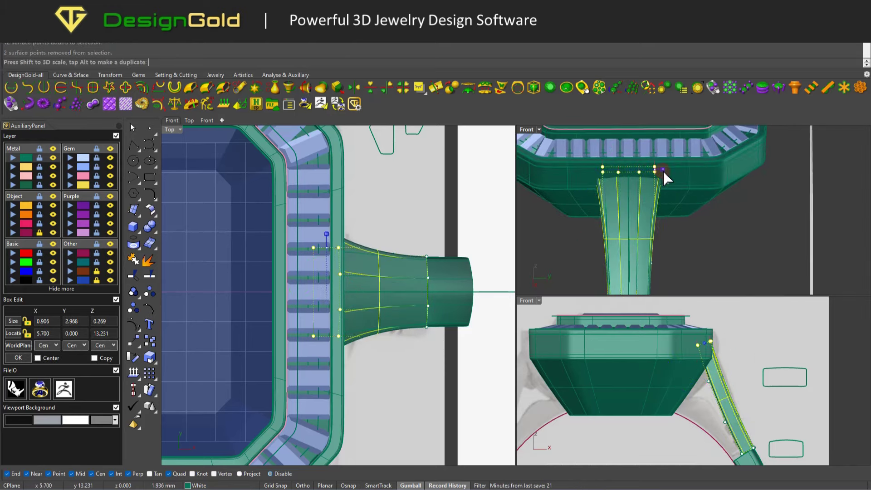
pyautogui.moveTo(663, 169); pyautogui.dragTo(594, 220)
pyautogui.moveTo(657, 217); pyautogui.dragTo(657, 210)
pyautogui.press('Escape')
pyautogui.moveTo(657, 210)
pyautogui.mouseDown(button='right')
pyautogui.moveTo(617, 214)
pyautogui.moveTo(653, 163)
pyautogui.moveTo(649, 180)
pyautogui.mouseUp(button='right')
# Step: Switch the Top view to wireframe and hide the pavé stones layer
pyautogui.scroll(2, 649, 180)
pyautogui.scroll(-3, 354, 232)
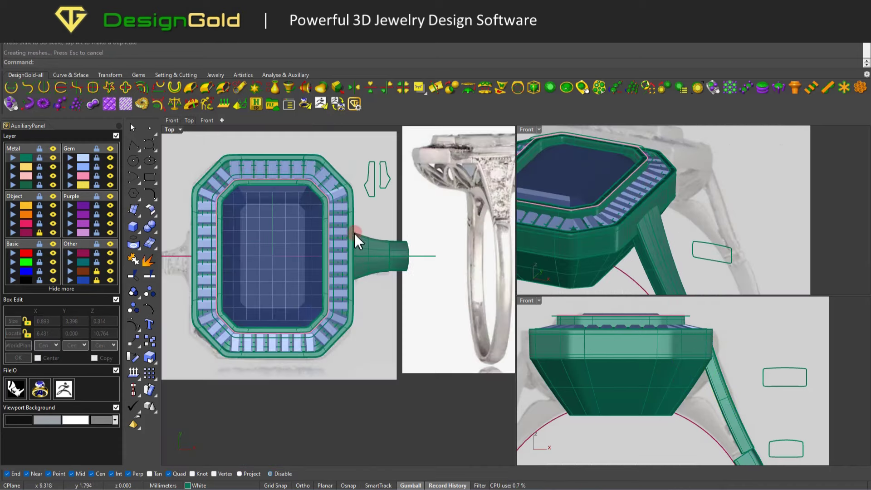
pyautogui.scroll(-1, 359, 231)
pyautogui.scroll(-2, 311, 263)
pyautogui.scroll(2, 311, 263)
pyautogui.middleClick(301, 206)
pyautogui.click(372, 214)
pyautogui.scroll(2, 326, 235)
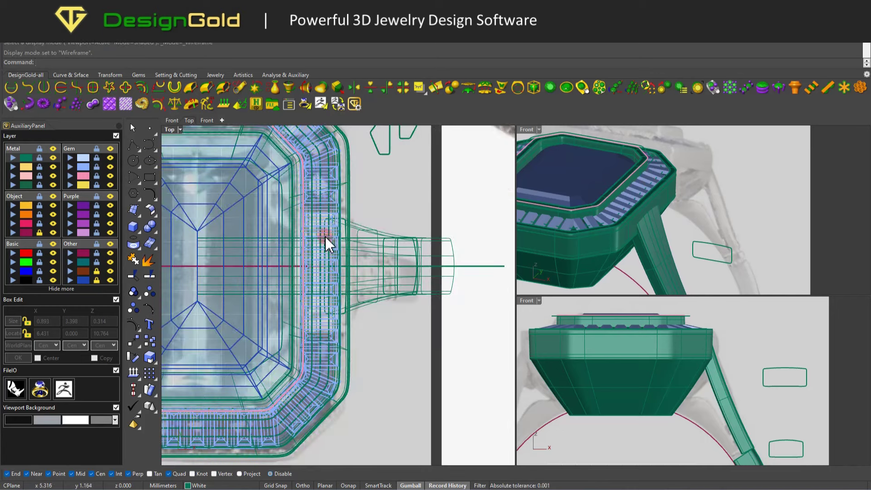
pyautogui.scroll(1, 338, 240)
pyautogui.scroll(-2, 268, 243)
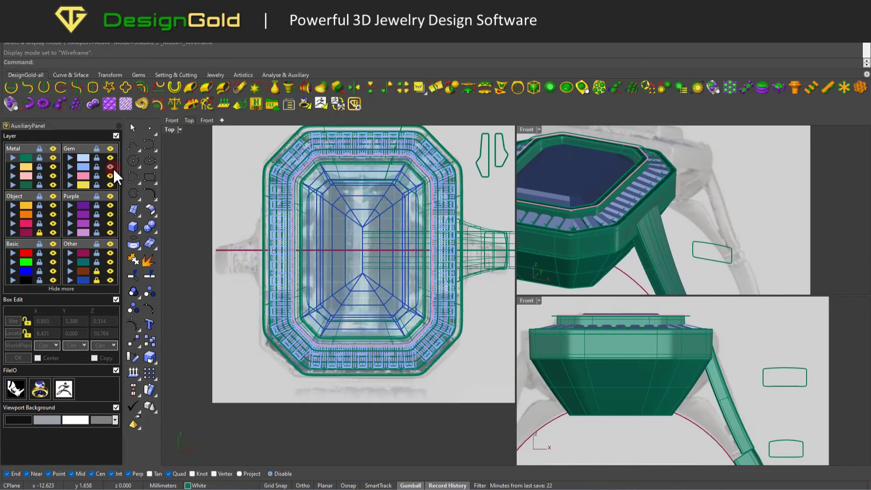
pyautogui.click(82, 213)
pyautogui.scroll(2, 279, 231)
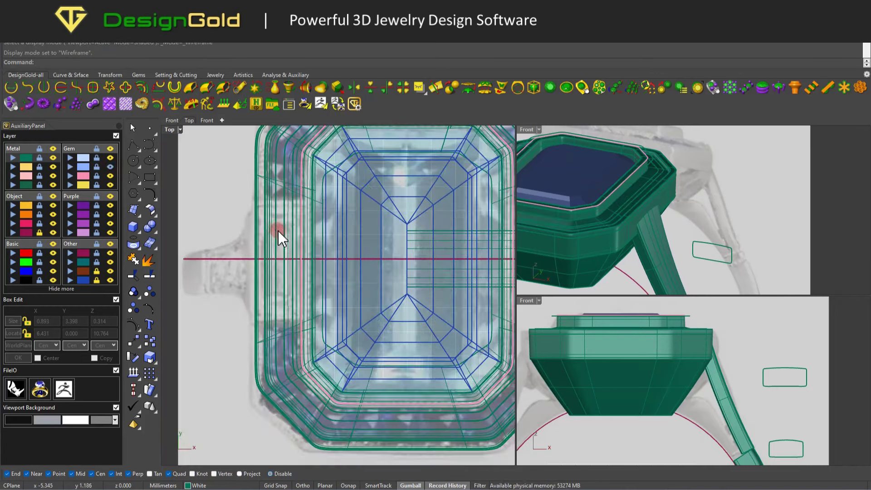
pyautogui.scroll(-2, 275, 229)
pyautogui.scroll(-1, 315, 233)
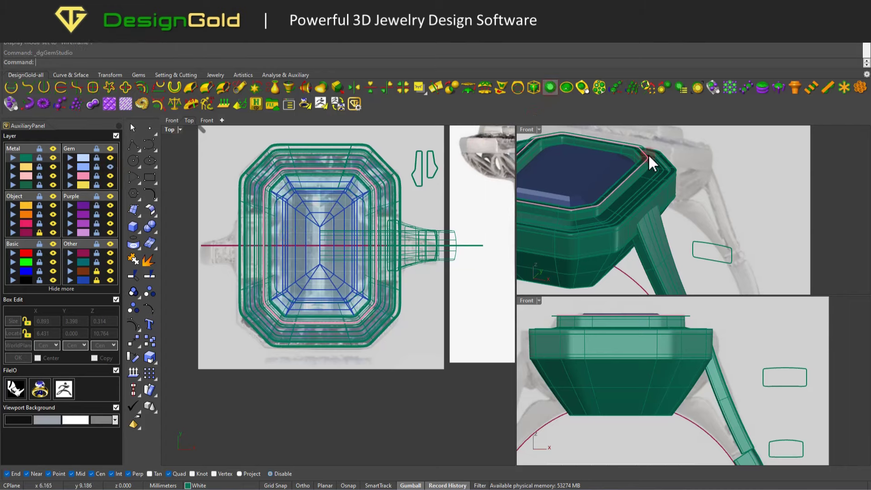
# Step: Create a new straight baguette gem in Gem Studio
pyautogui.click(512, 239)
pyautogui.scroll(3, 632, 248)
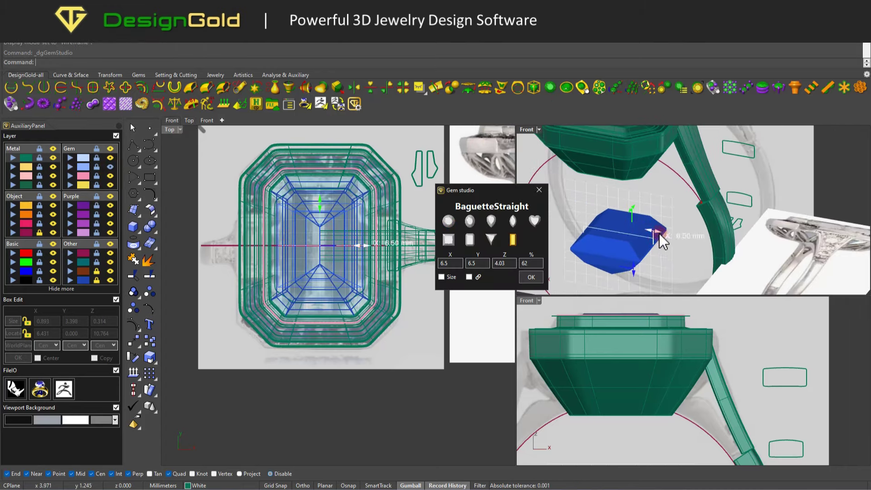
pyautogui.moveTo(656, 233); pyautogui.dragTo(639, 230)
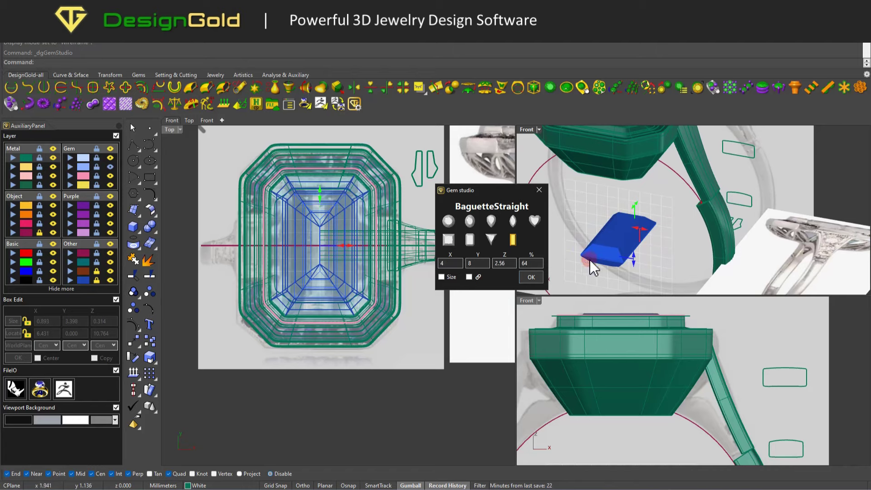
pyautogui.click(531, 276)
# Step: Move the baguette to the right shoulder, stretch it to about 4.5 mm, and raise it to bezel height
pyautogui.click(337, 225)
pyautogui.scroll(-2, 336, 233)
pyautogui.moveTo(336, 233); pyautogui.dragTo(360, 241)
pyautogui.scroll(2, 351, 241)
pyautogui.scroll(3, 346, 236)
pyautogui.scroll(1, 330, 286)
pyautogui.moveTo(340, 170); pyautogui.dragTo(349, 180)
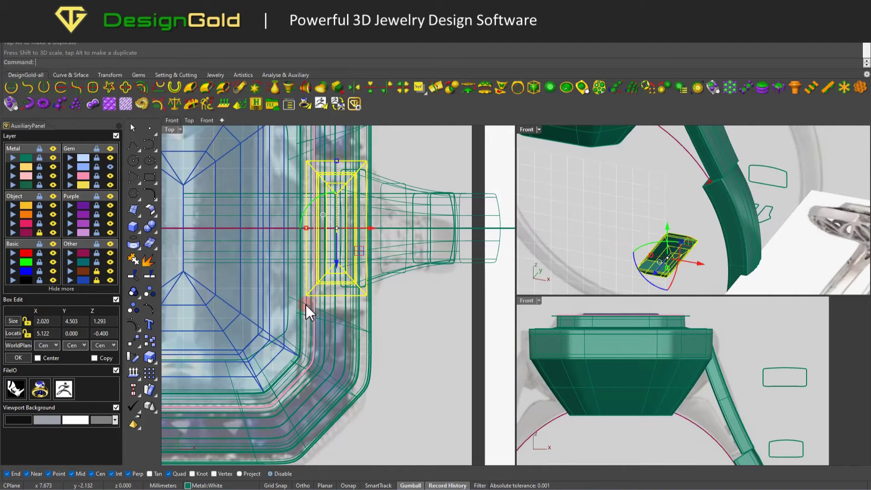
pyautogui.scroll(-5, 306, 304)
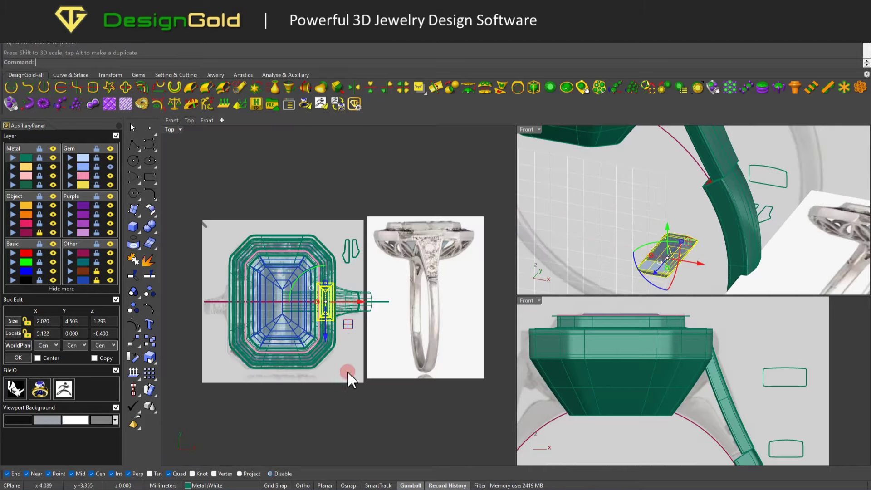
pyautogui.scroll(-2, 380, 320)
pyautogui.scroll(-3, 669, 398)
pyautogui.moveTo(670, 410); pyautogui.dragTo(670, 324)
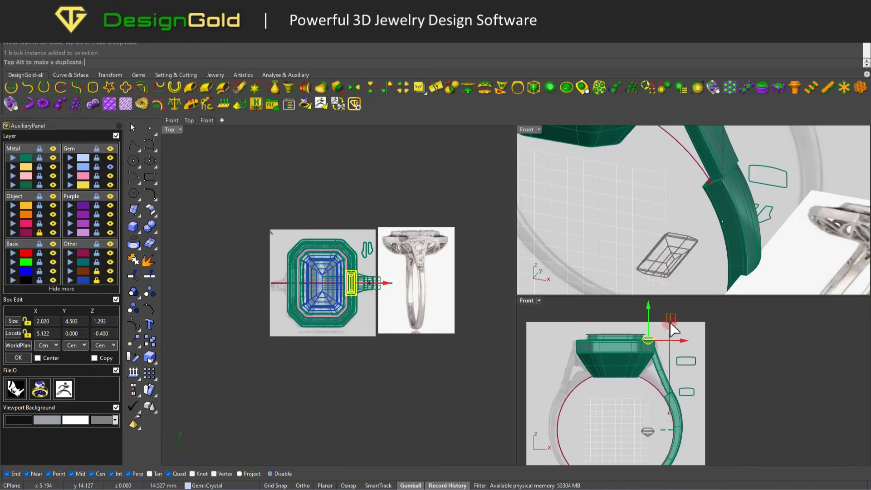
pyautogui.scroll(3, 647, 214)
pyautogui.scroll(3, 647, 214)
pyautogui.scroll(2, 681, 232)
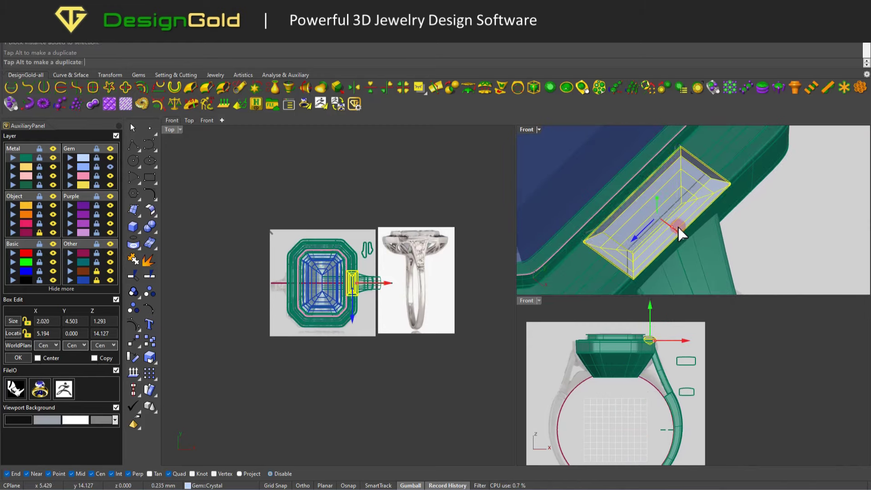
pyautogui.moveTo(680, 233); pyautogui.dragTo(680, 228)
# Step: Tilt the baguette to follow the shoulder and nudge it snug against the bezel
pyautogui.moveTo(677, 224)
pyautogui.mouseDown(button='right')
pyautogui.moveTo(711, 187)
pyautogui.moveTo(712, 206)
pyautogui.mouseUp(button='right')
pyautogui.scroll(3, 648, 344)
pyautogui.scroll(2, 644, 354)
pyautogui.moveTo(635, 358)
pyautogui.mouseDown()
pyautogui.moveTo(625, 365)
pyautogui.moveTo(642, 231)
pyautogui.mouseUp()
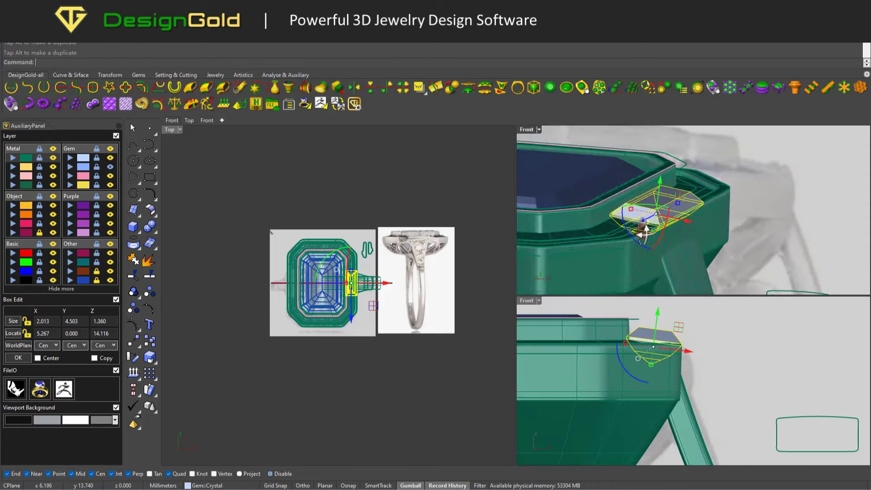
pyautogui.moveTo(642, 231)
pyautogui.mouseDown(button='right')
pyautogui.moveTo(657, 246)
pyautogui.moveTo(679, 237)
pyautogui.mouseUp(button='right')
pyautogui.click(448, 296)
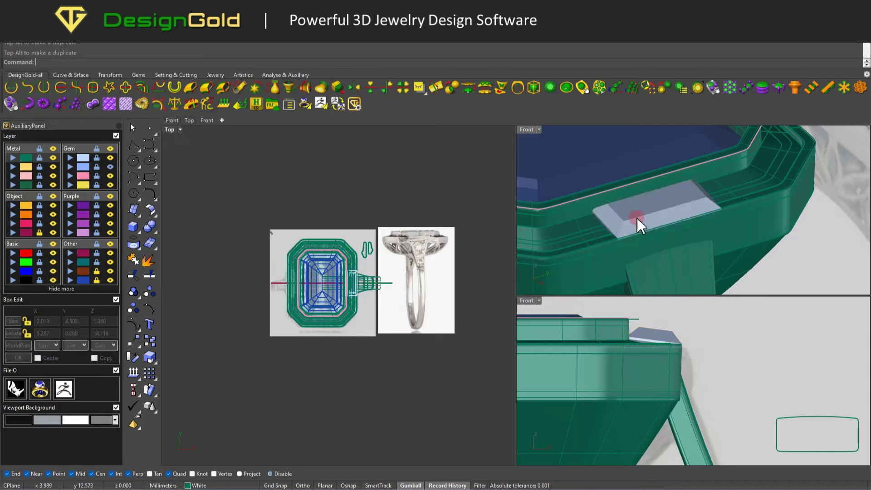
pyautogui.click(636, 217)
pyautogui.moveTo(637, 218)
pyautogui.mouseDown(button='right')
pyautogui.moveTo(681, 214)
pyautogui.moveTo(615, 229)
pyautogui.mouseUp(button='right')
pyautogui.scroll(5, 340, 277)
pyautogui.middleClick(387, 277)
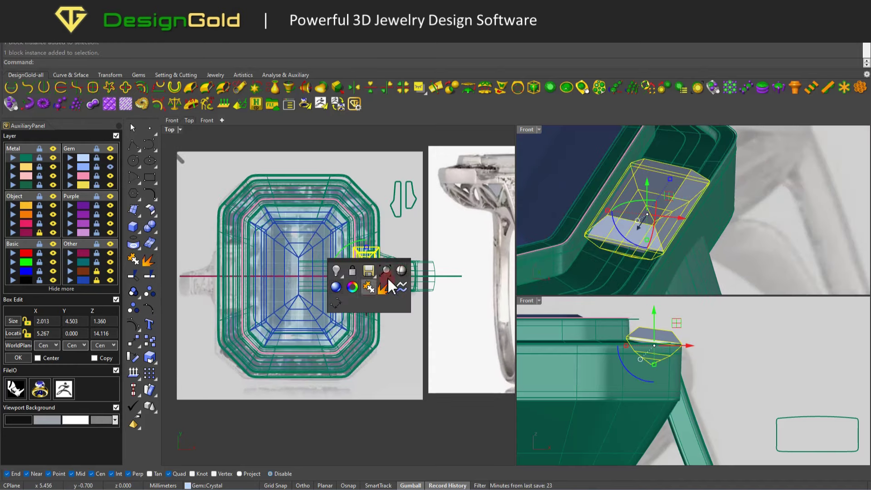
pyautogui.click(388, 277)
pyautogui.moveTo(705, 245); pyautogui.dragTo(660, 322, button='right')
pyautogui.moveTo(659, 322); pyautogui.dragTo(659, 324)
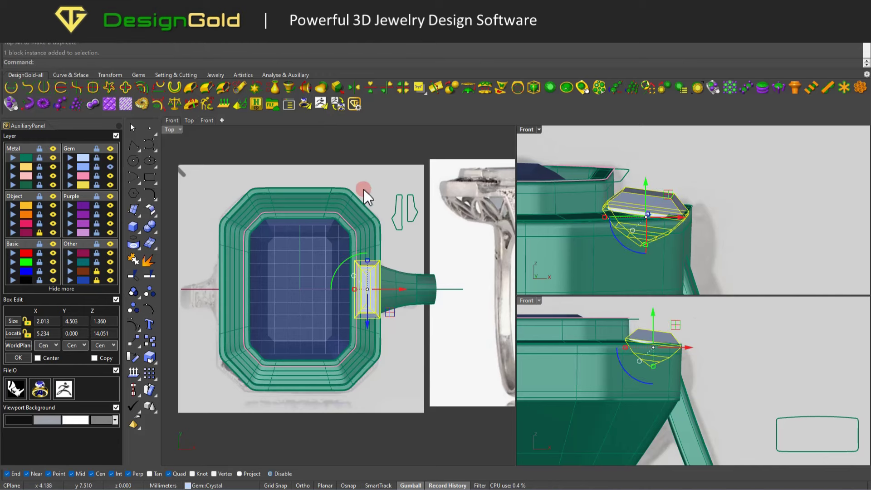
pyautogui.scroll(2, 358, 243)
pyautogui.scroll(2, 671, 356)
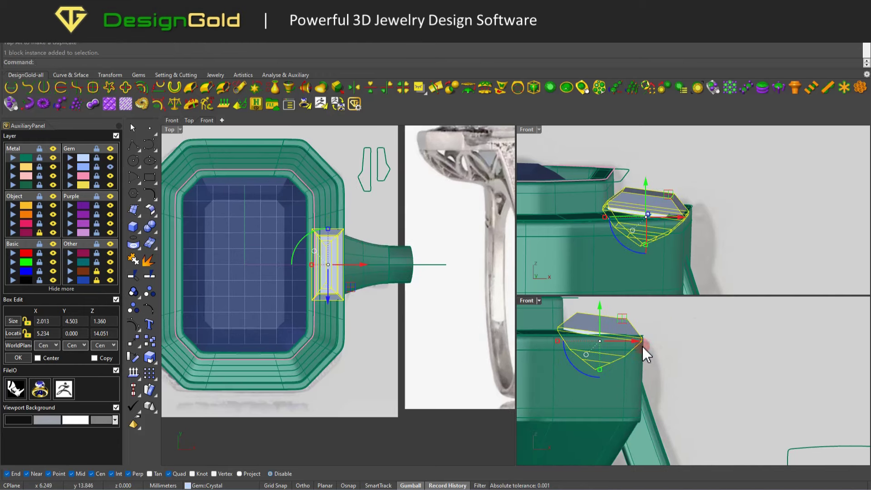
# Step: Start a baguette gallery rail with no bottom rail, a narrower top width and 1.49 mm top height
pyautogui.click(743, 103)
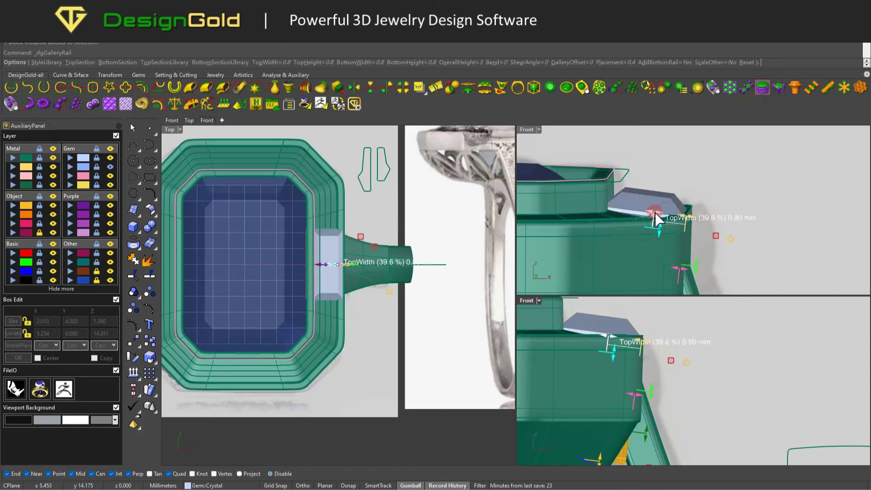
pyautogui.moveTo(653, 218); pyautogui.dragTo(637, 253, button='right')
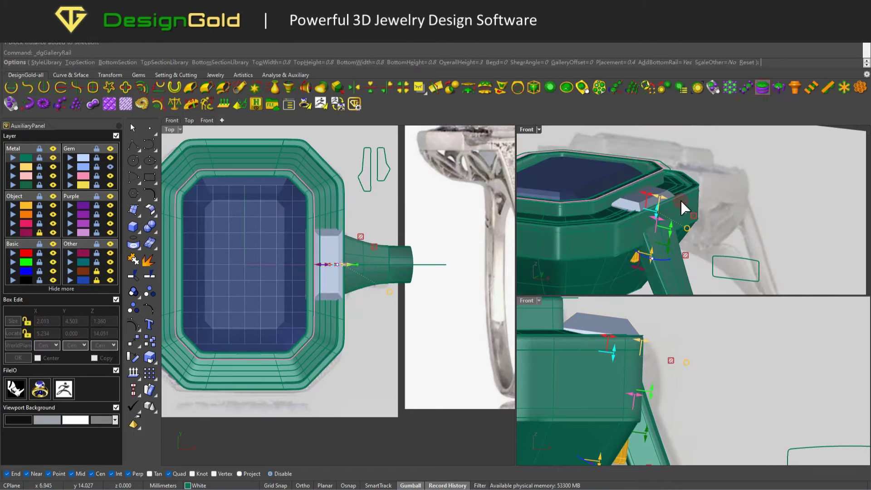
pyautogui.hotkey('ctrl', 'alt', 'w')
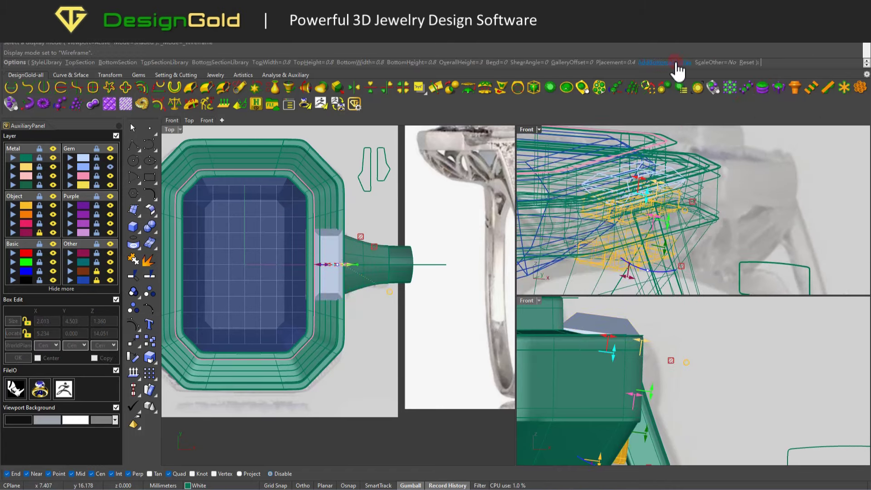
pyautogui.click(675, 62)
pyautogui.scroll(3, 653, 209)
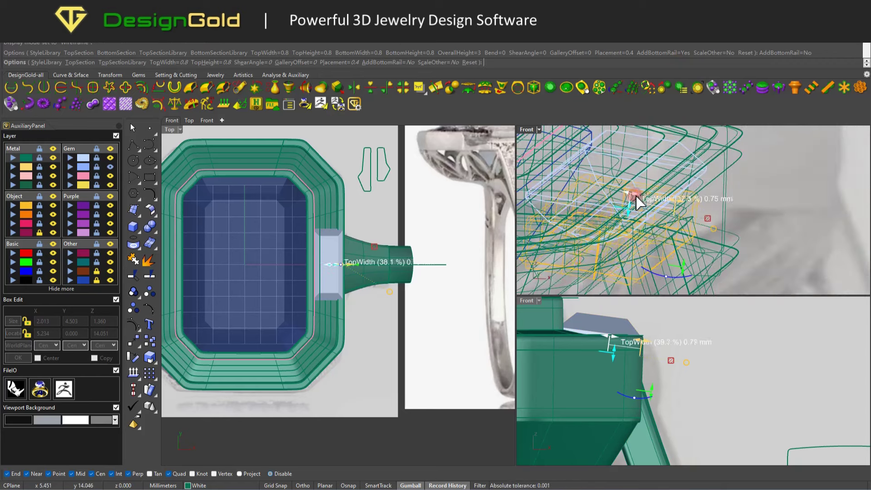
pyautogui.moveTo(636, 203)
pyautogui.mouseDown()
pyautogui.moveTo(656, 229)
pyautogui.moveTo(639, 210)
pyautogui.moveTo(670, 175)
pyautogui.mouseUp()
pyautogui.hotkey('ctrl', 'alt', 's')
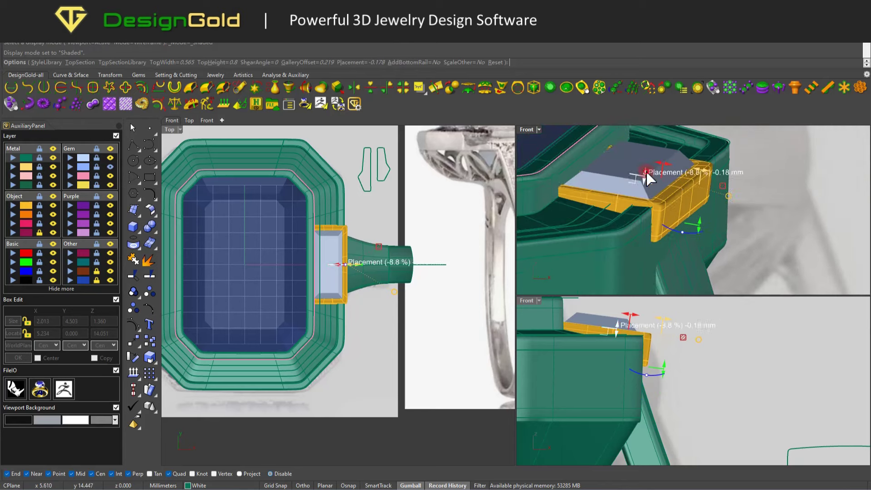
pyautogui.moveTo(686, 190); pyautogui.dragTo(665, 240, button='right')
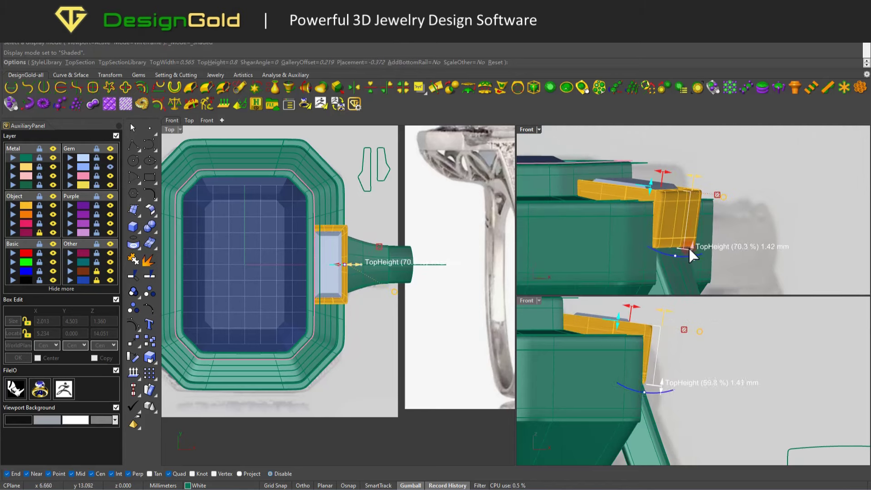
pyautogui.moveTo(690, 255); pyautogui.dragTo(689, 254)
# Step: Fine-tune the gallery placement, widen its offset to 0.39 mm, and finish the collar
pyautogui.moveTo(689, 254); pyautogui.dragTo(689, 252, button='right')
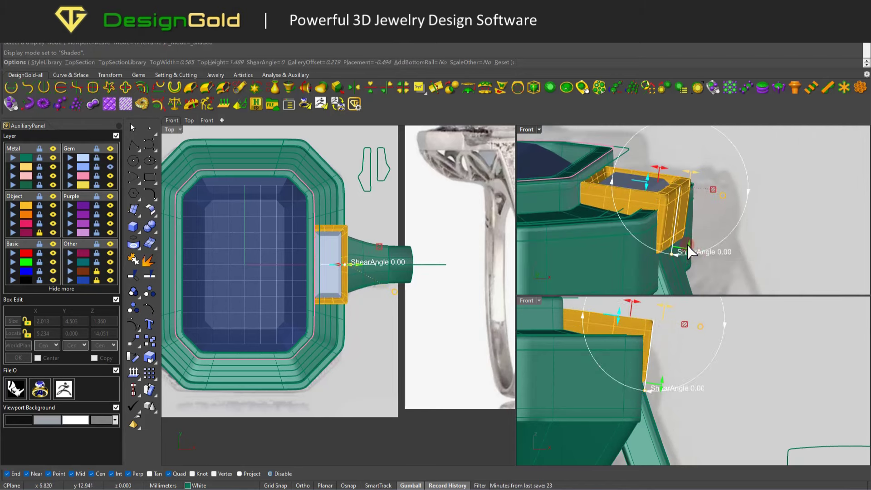
pyautogui.moveTo(646, 188); pyautogui.dragTo(657, 183)
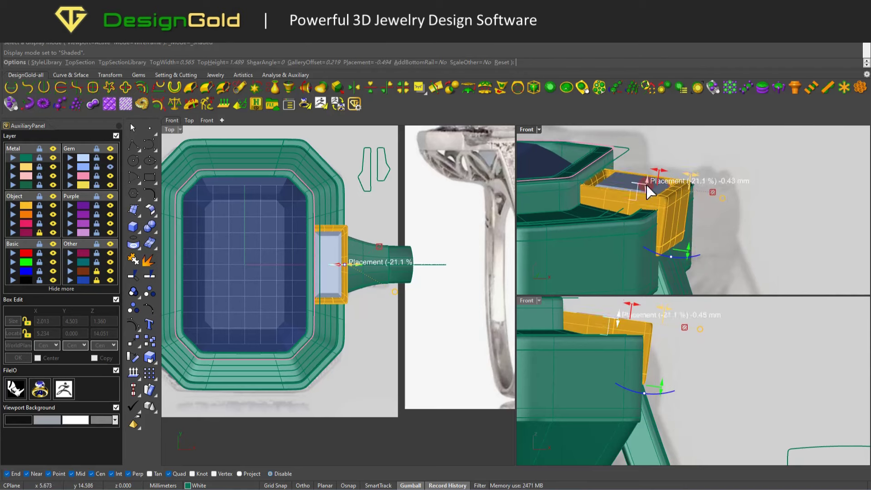
pyautogui.moveTo(658, 183); pyautogui.dragTo(685, 178, button='right')
pyautogui.scroll(2, 685, 179)
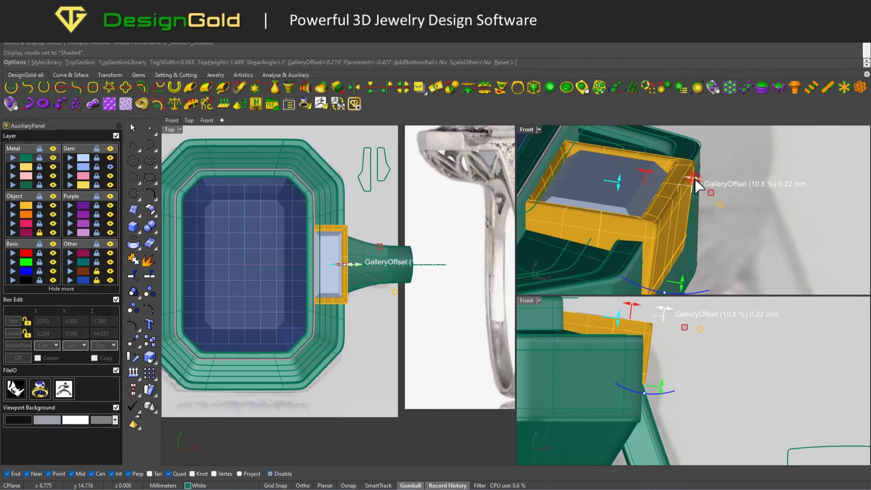
pyautogui.moveTo(696, 185); pyautogui.dragTo(694, 189)
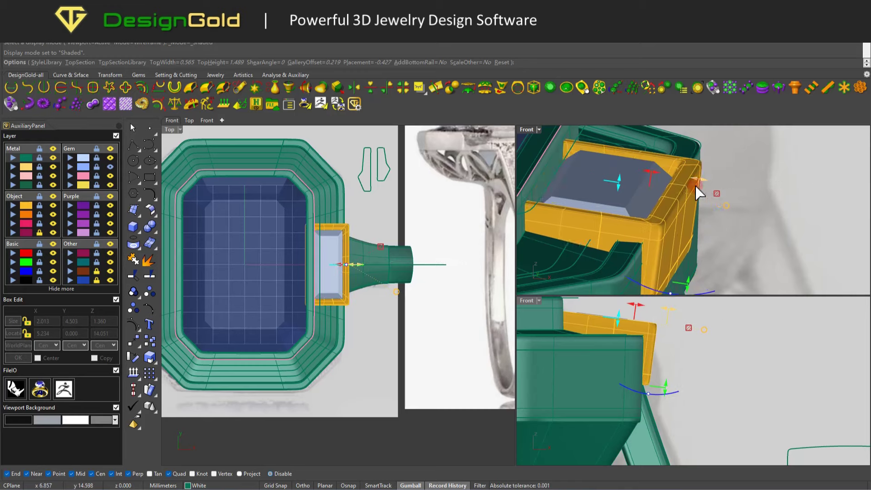
pyautogui.moveTo(694, 189); pyautogui.dragTo(670, 210, button='right')
pyautogui.moveTo(671, 213); pyautogui.dragTo(673, 213)
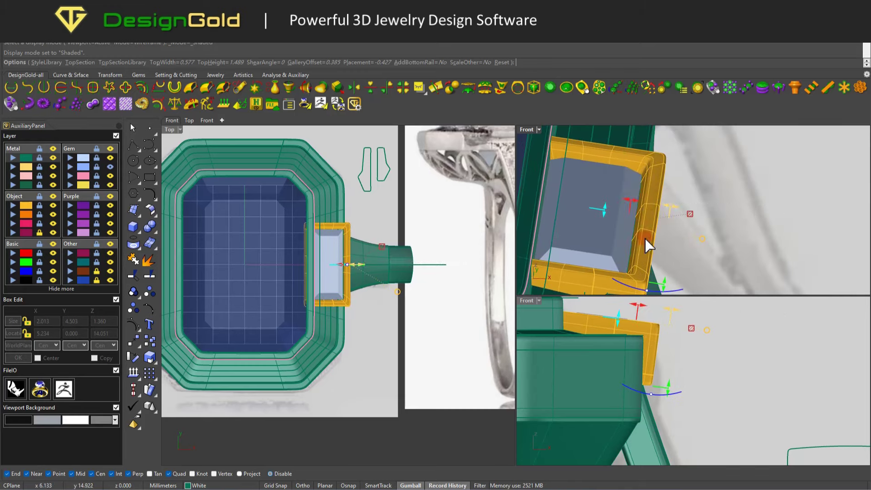
pyautogui.moveTo(646, 245); pyautogui.dragTo(667, 255, button='right')
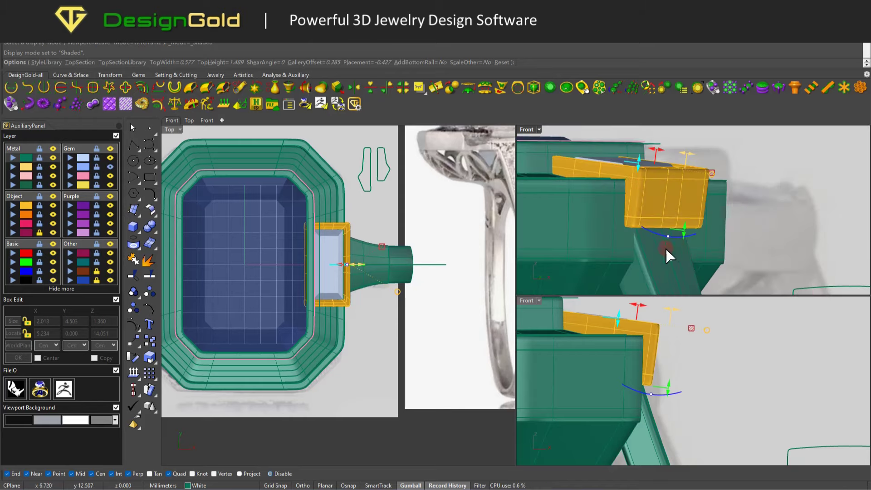
pyautogui.press('Return')
pyautogui.click(673, 218)
pyautogui.moveTo(668, 220)
pyautogui.mouseDown(button='right')
pyautogui.moveTo(565, 218)
pyautogui.moveTo(689, 201)
pyautogui.mouseUp(button='right')
pyautogui.press('Escape')
# Step: Extract a closed profile curve from the gallery and move it about 2 mm outward
pyautogui.scroll(5, 347, 273)
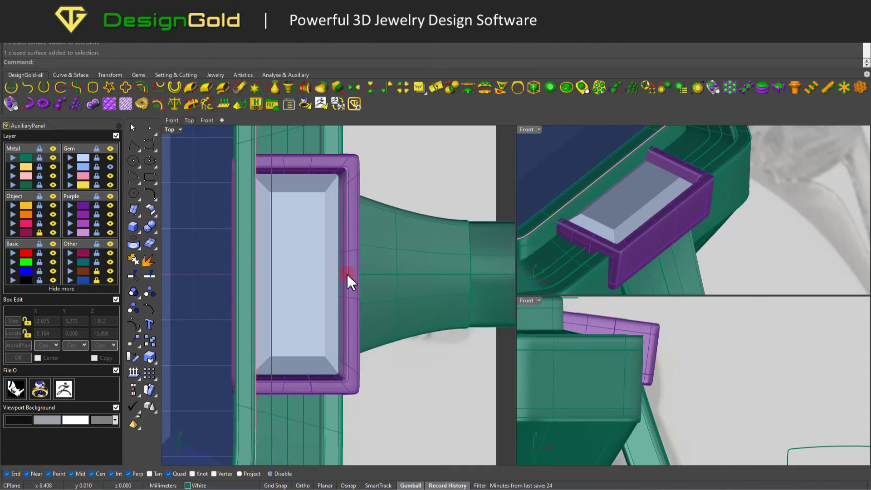
pyautogui.scroll(3, 347, 271)
pyautogui.click(360, 273)
pyautogui.press('Return')
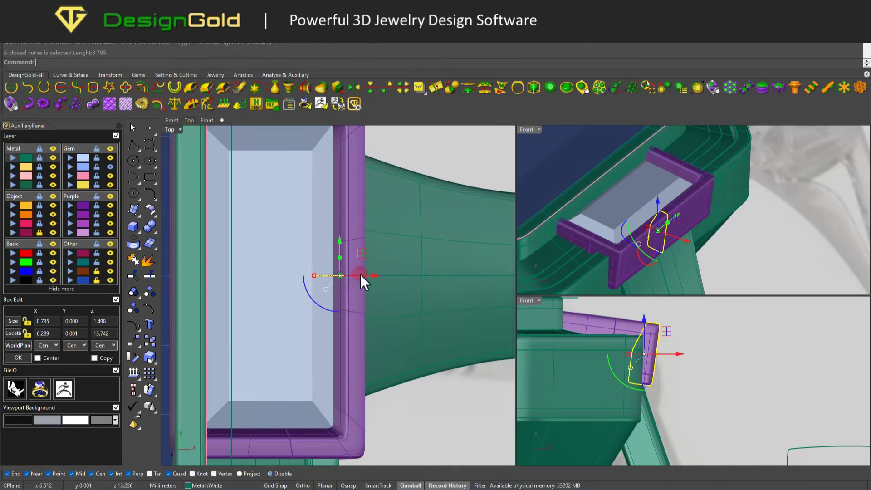
pyautogui.scroll(-3, 360, 273)
pyautogui.moveTo(638, 359); pyautogui.dragTo(671, 360)
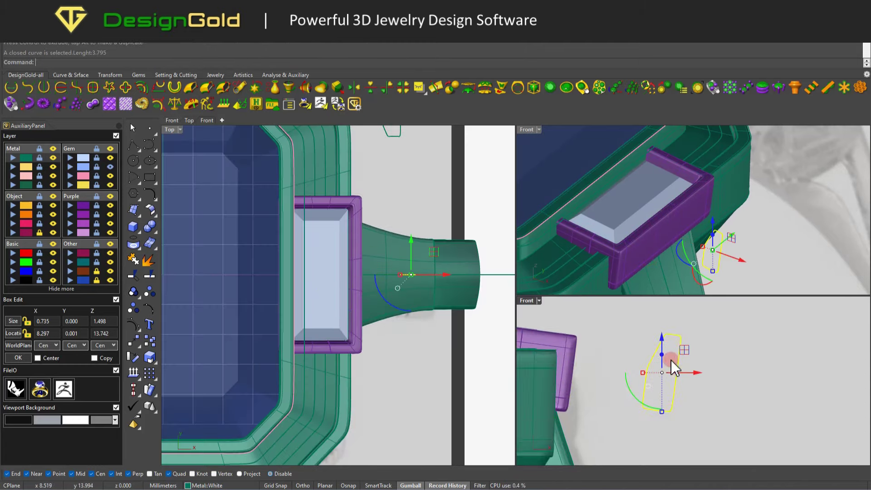
pyautogui.moveTo(421, 270); pyautogui.dragTo(387, 261, button='right')
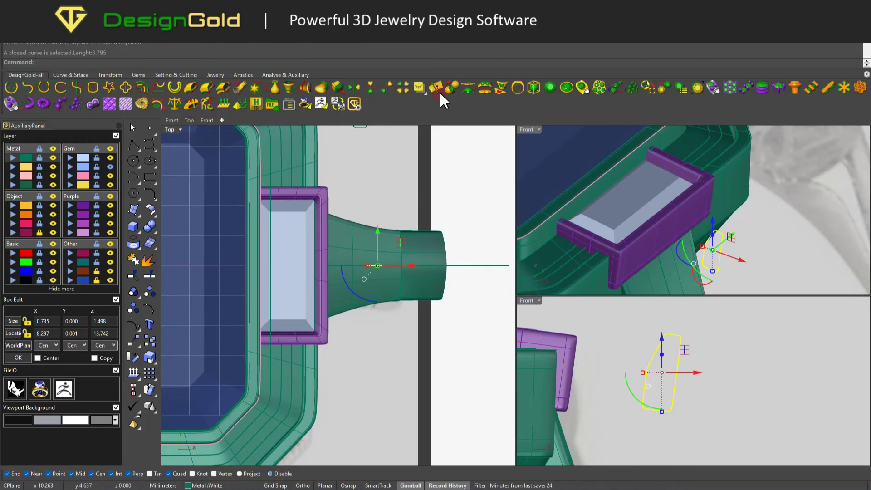
# Step: Trace a new closed outline curve, then select it and the purple bezel frame
pyautogui.click(674, 363)
pyautogui.scroll(2, 675, 363)
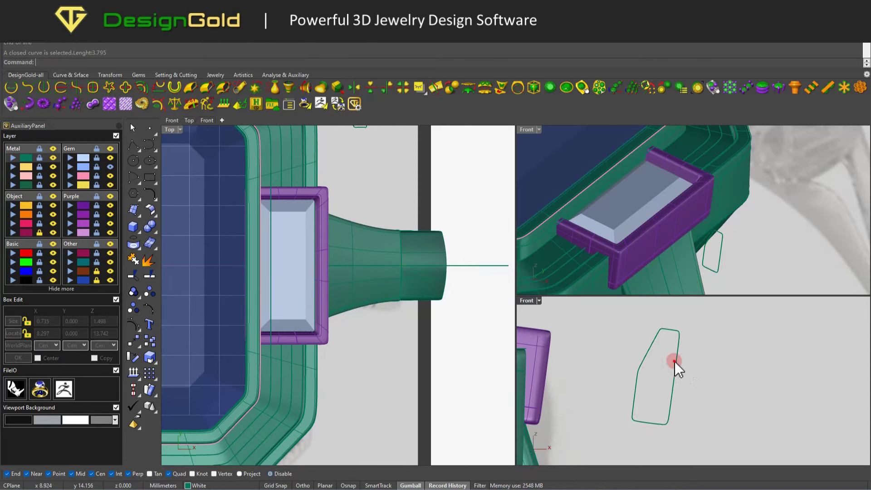
pyautogui.click(622, 354)
pyautogui.scroll(2, 622, 354)
pyautogui.click(27, 87)
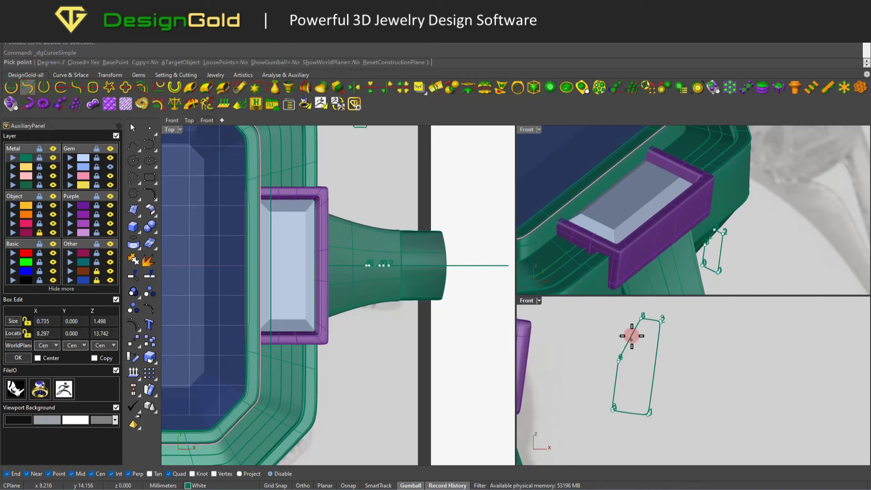
pyautogui.scroll(2, 632, 336)
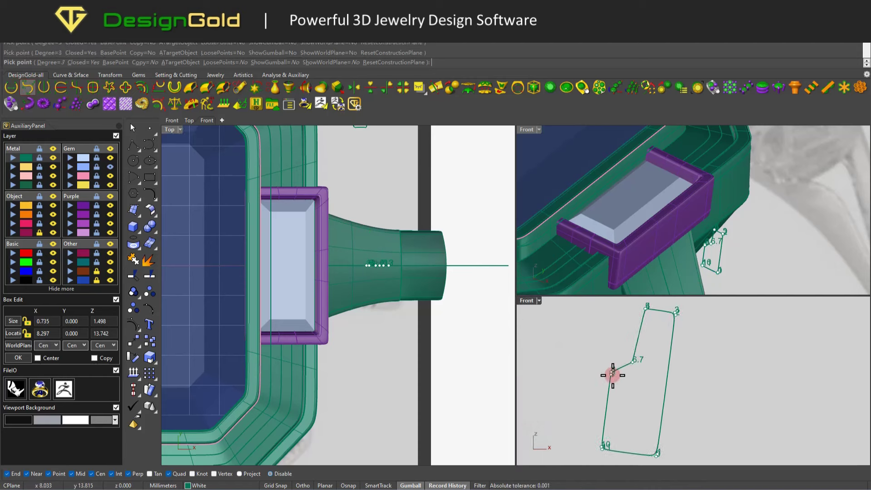
pyautogui.scroll(2, 612, 374)
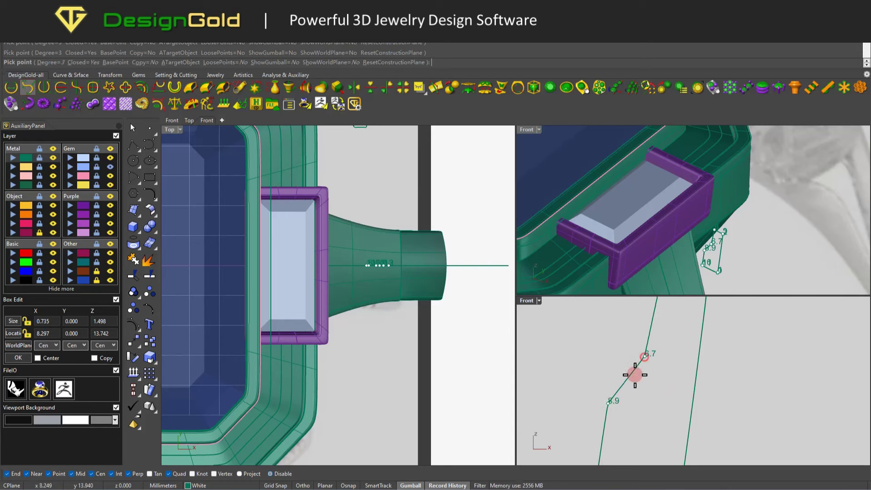
pyautogui.scroll(-2, 641, 381)
pyautogui.scroll(-1, 632, 369)
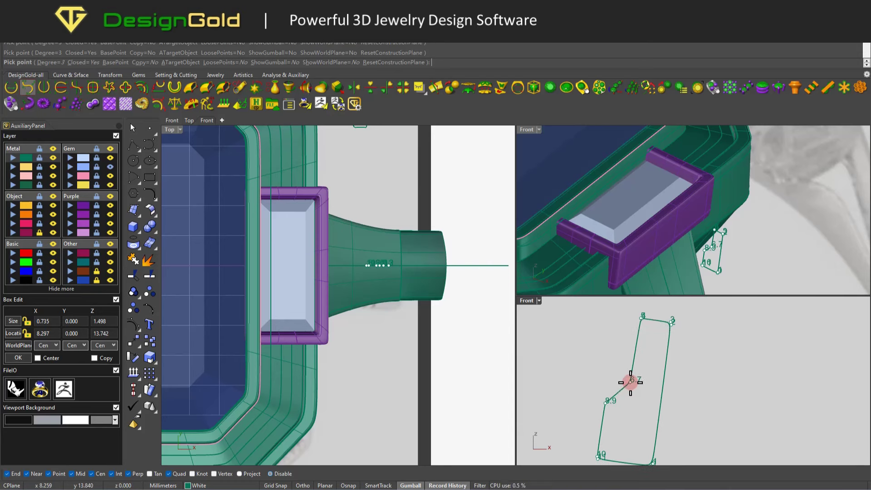
pyautogui.click(615, 368)
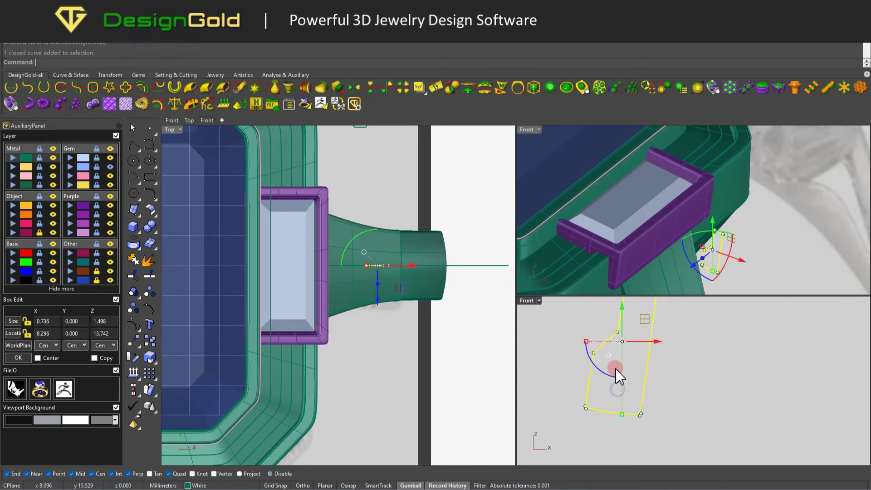
pyautogui.moveTo(725, 236)
pyautogui.mouseDown(button='right')
pyautogui.moveTo(681, 201)
pyautogui.moveTo(668, 209)
pyautogui.mouseUp(button='right')
pyautogui.click(668, 209)
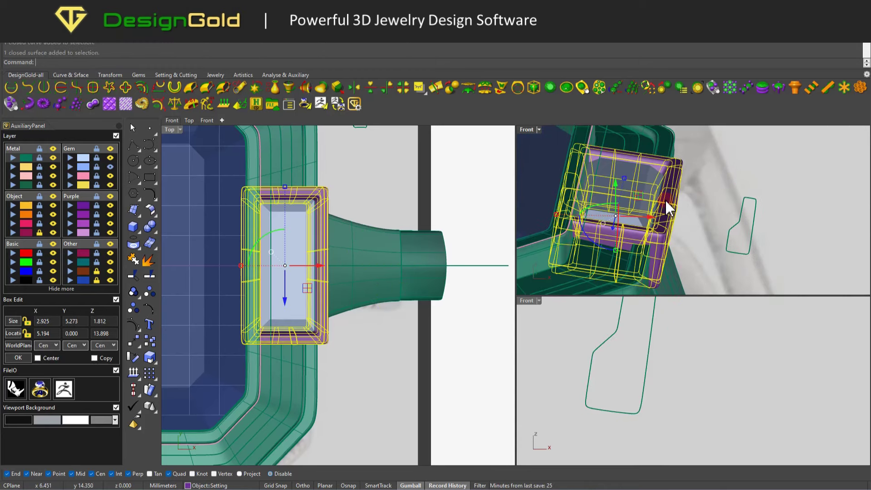
# Step: Rebuild the gallery rail using the traced curve as top section, -3 shear, 0.73 mm top width
pyautogui.click(635, 192)
pyautogui.click(763, 87)
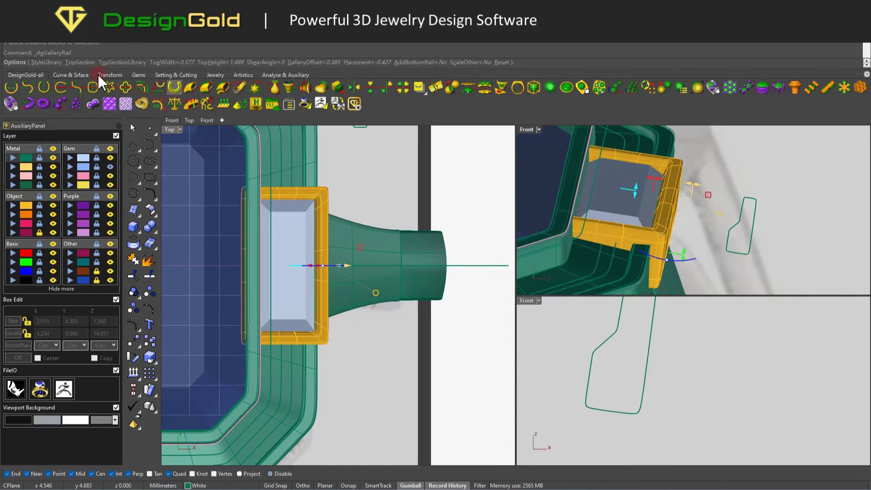
pyautogui.click(87, 63)
pyautogui.click(461, 214)
pyautogui.click(740, 230)
pyautogui.moveTo(684, 195)
pyautogui.mouseDown(button='right')
pyautogui.moveTo(674, 255)
pyautogui.moveTo(674, 243)
pyautogui.mouseUp(button='right')
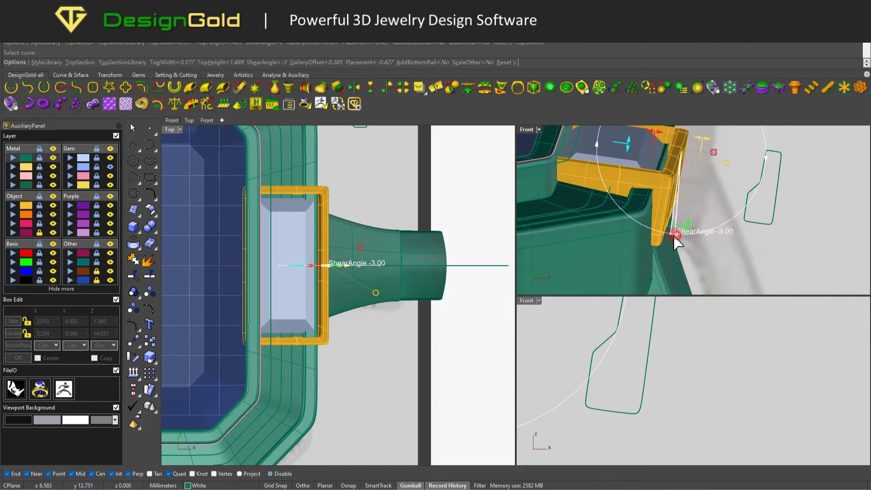
pyautogui.press('Return')
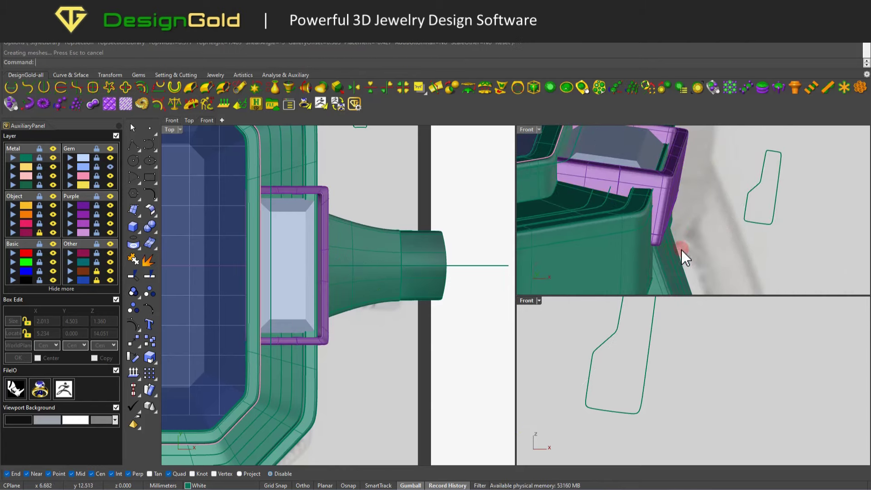
pyautogui.moveTo(678, 204); pyautogui.dragTo(652, 168, button='right')
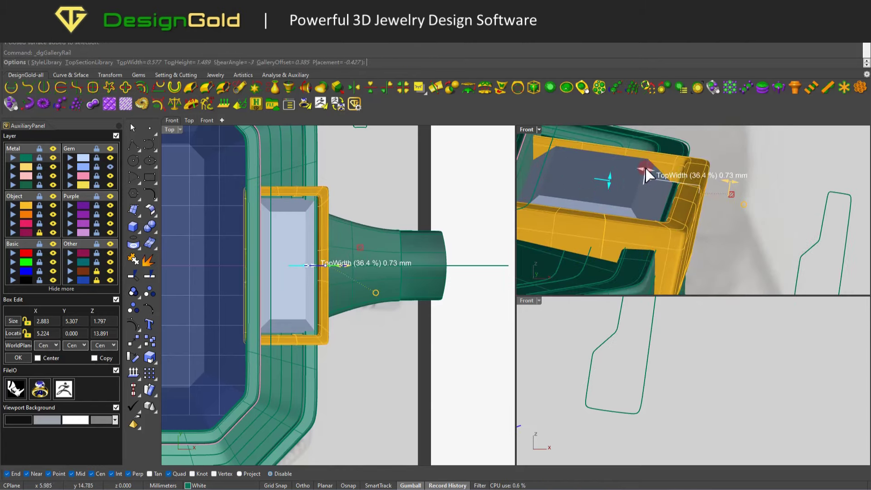
pyautogui.click(649, 179)
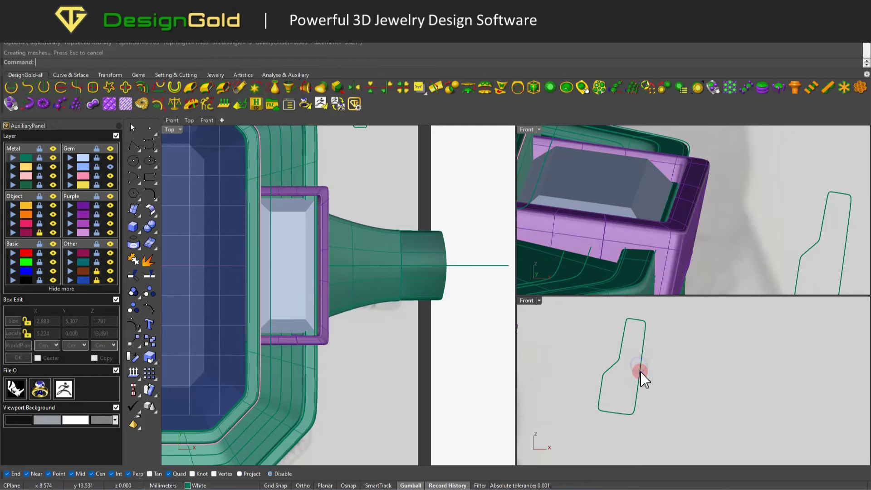
pyautogui.moveTo(640, 372); pyautogui.dragTo(596, 331)
# Step: Switch the perspective view to wireframe and nudge the selected profile curve points up and left
pyautogui.middleClick(670, 218)
pyautogui.click(678, 244)
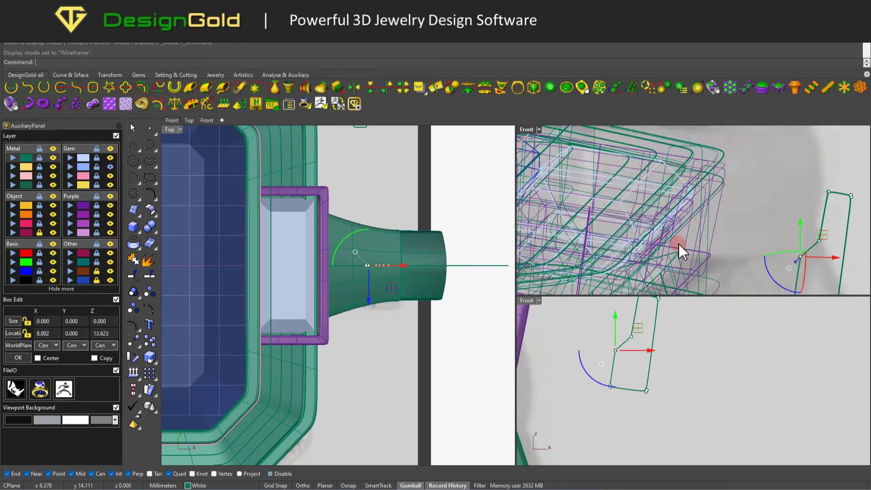
pyautogui.moveTo(678, 244); pyautogui.dragTo(679, 304, button='right')
pyautogui.scroll(2, 627, 352)
pyautogui.moveTo(627, 352); pyautogui.dragTo(625, 348)
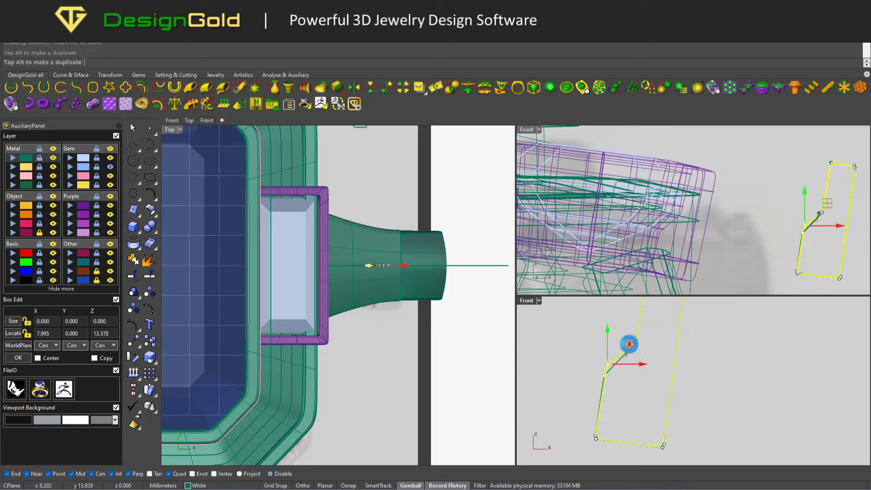
# Step: Select another profile curve point, orbit to check the change, and return to shaded display
pyautogui.moveTo(580, 391); pyautogui.dragTo(648, 329)
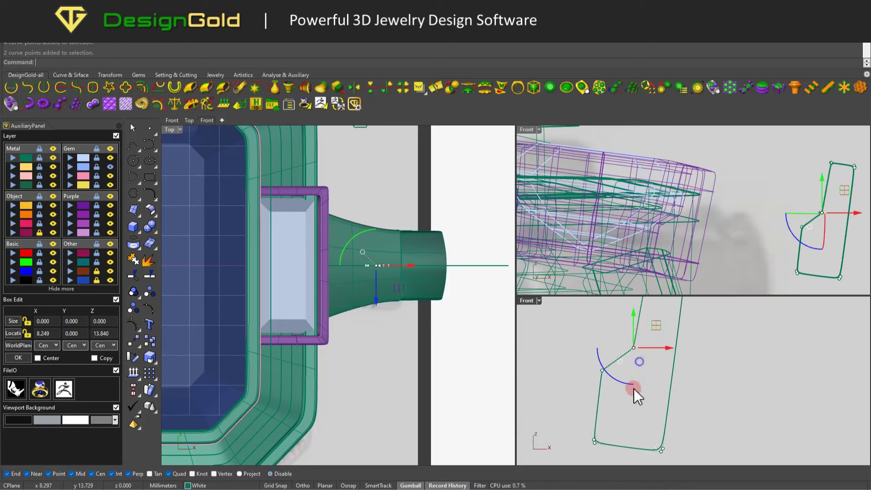
pyautogui.scroll(1, 633, 388)
pyautogui.moveTo(685, 198); pyautogui.dragTo(661, 200, button='right')
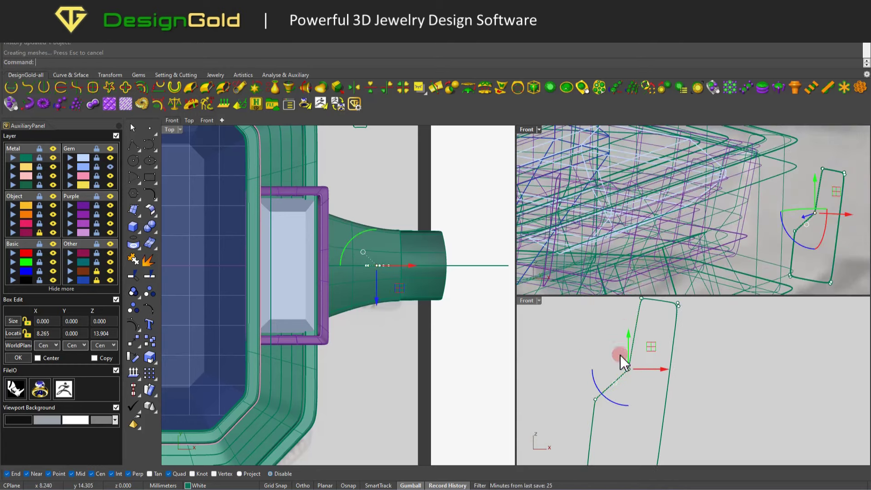
pyautogui.keyDown('ctrl'); pyautogui.moveTo(622, 360); pyautogui.dragTo(641, 408, button='right'); pyautogui.keyUp('ctrl')
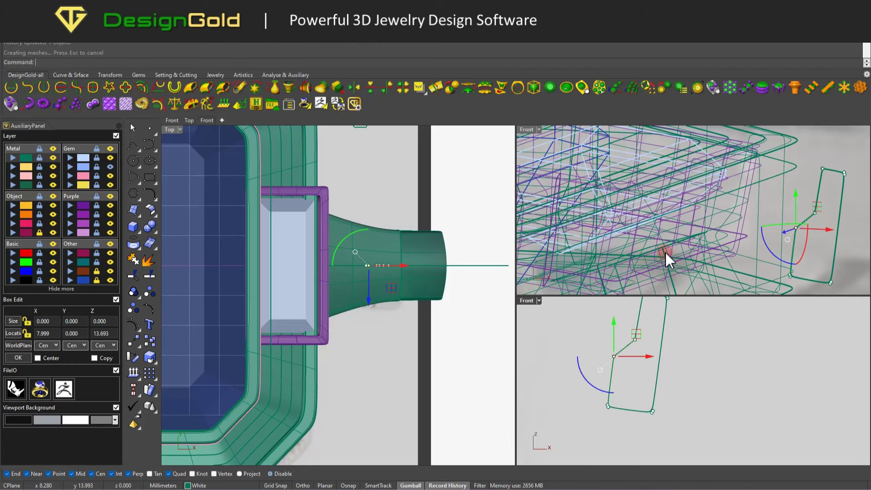
pyautogui.middleClick(666, 200)
pyautogui.click(680, 212)
pyautogui.moveTo(679, 213)
pyautogui.mouseDown(button='right')
pyautogui.moveTo(698, 195)
pyautogui.moveTo(635, 224)
pyautogui.mouseUp(button='right')
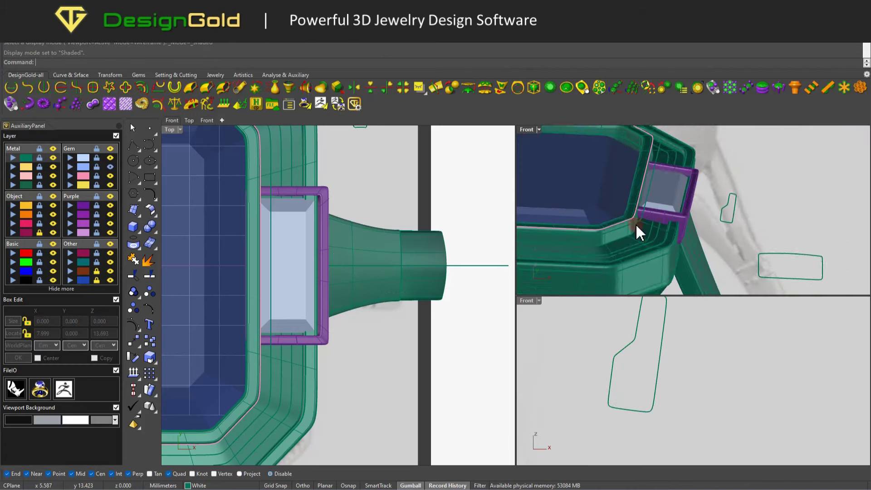
# Step: Rerun Gallery Rail on the purple frame, raising its TopHeight from 1.489 to about 2.28 mm
pyautogui.press('Escape')
pyautogui.moveTo(334, 232); pyautogui.dragTo(378, 224, button='right')
pyautogui.moveTo(690, 202)
pyautogui.mouseDown(button='right')
pyautogui.moveTo(608, 196)
pyautogui.moveTo(651, 201)
pyautogui.moveTo(661, 227)
pyautogui.mouseUp(button='right')
pyautogui.click(652, 201)
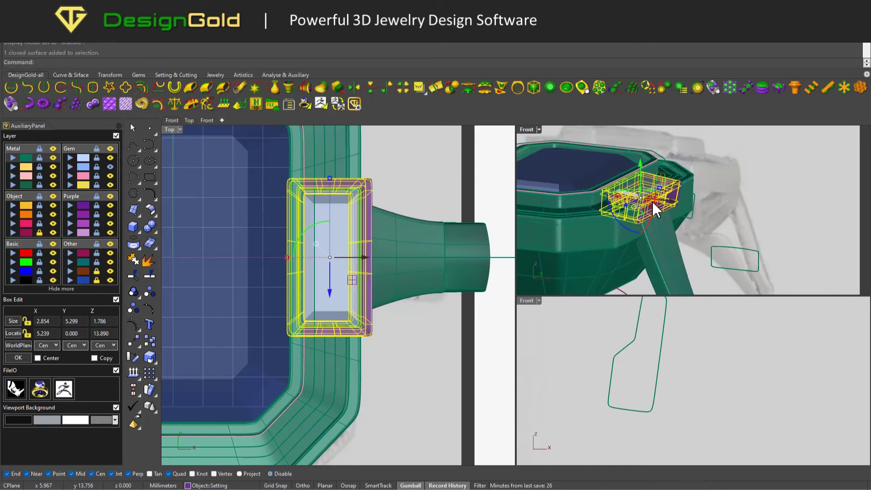
pyautogui.click(766, 86)
pyautogui.moveTo(663, 230); pyautogui.dragTo(659, 253)
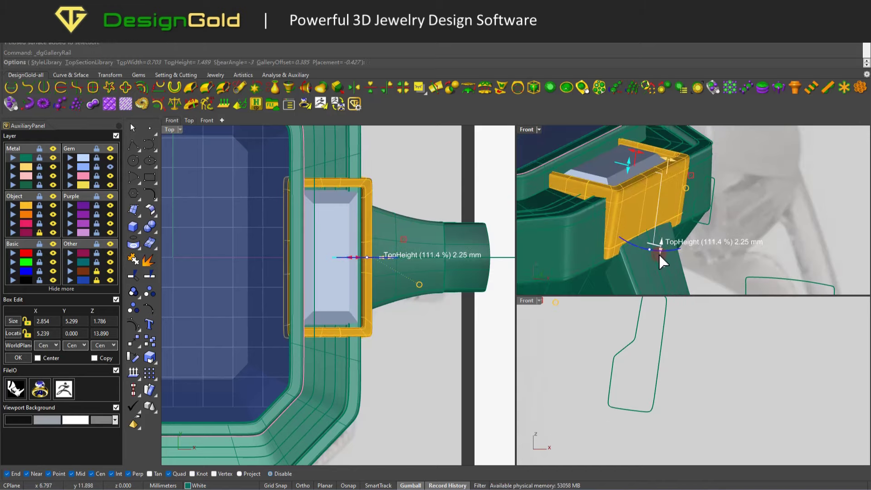
pyautogui.moveTo(658, 253); pyautogui.dragTo(662, 252, button='right')
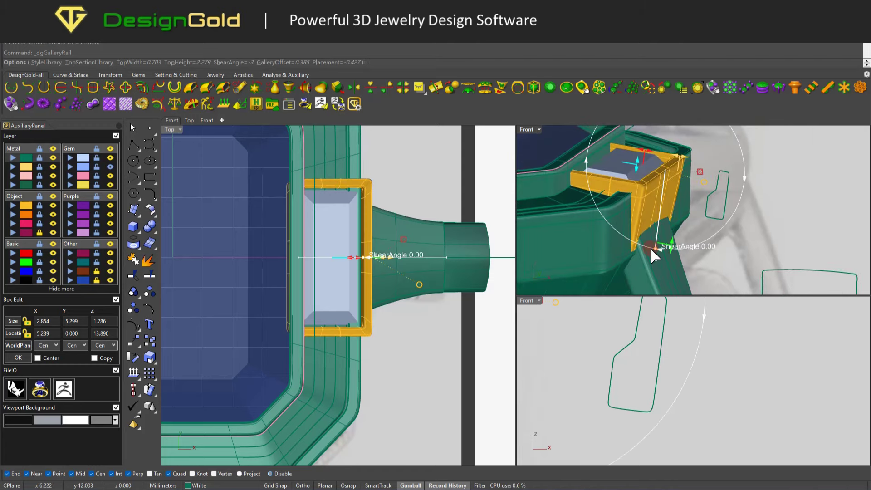
pyautogui.rightClick(650, 246)
pyautogui.moveTo(668, 219); pyautogui.dragTo(690, 196, button='right')
# Step: Window-select four side profile points and shift them left, then nudge another point up-right
pyautogui.scroll(-3, 395, 170)
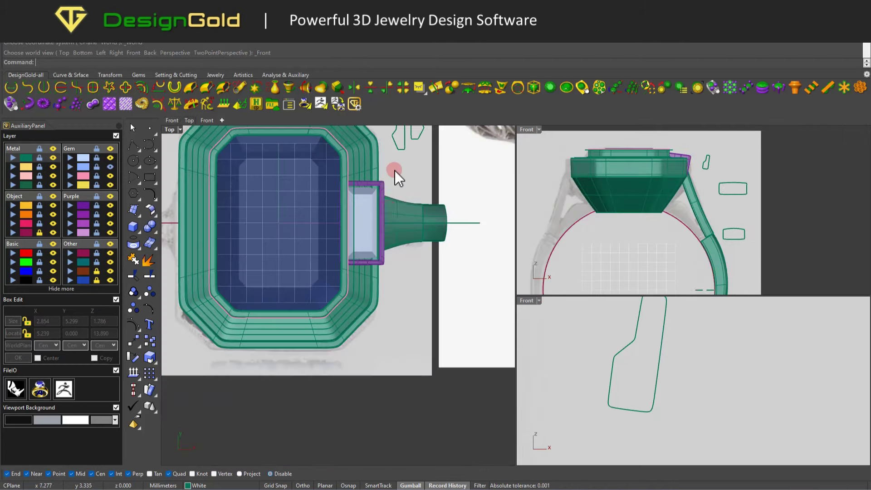
pyautogui.scroll(-2, 394, 170)
pyautogui.scroll(-2, 690, 204)
pyautogui.moveTo(692, 191); pyautogui.dragTo(698, 210)
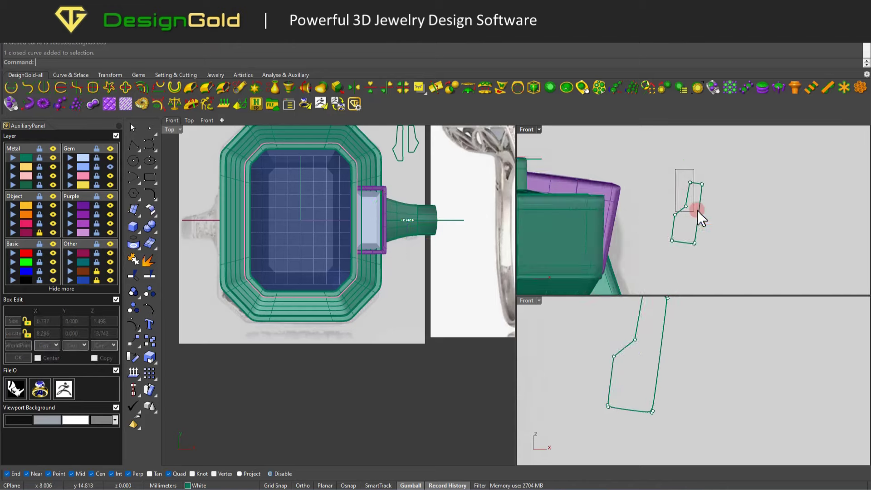
pyautogui.moveTo(670, 194); pyautogui.dragTo(653, 340, button='right')
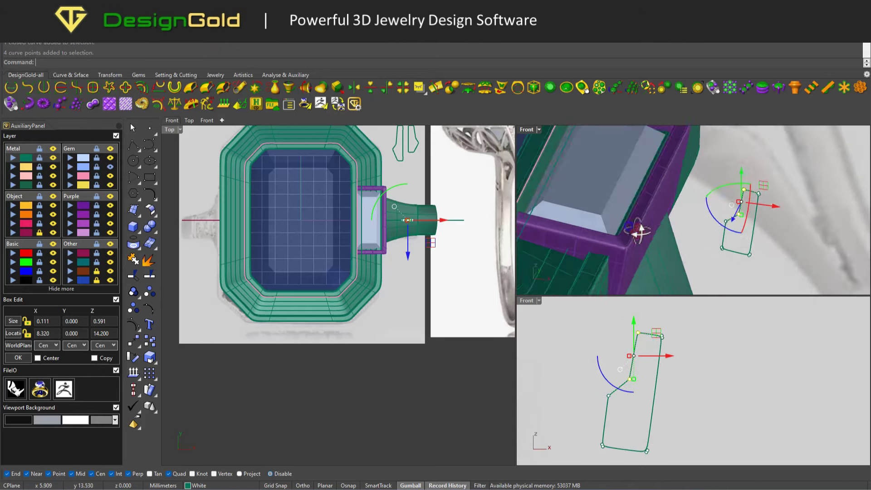
pyautogui.moveTo(635, 227); pyautogui.dragTo(672, 366, button='right')
pyautogui.moveTo(659, 337); pyautogui.dragTo(652, 334)
pyautogui.moveTo(618, 399)
pyautogui.mouseDown()
pyautogui.moveTo(649, 362)
pyautogui.moveTo(634, 352)
pyautogui.mouseUp()
pyautogui.moveTo(614, 251); pyautogui.dragTo(643, 375, button='right')
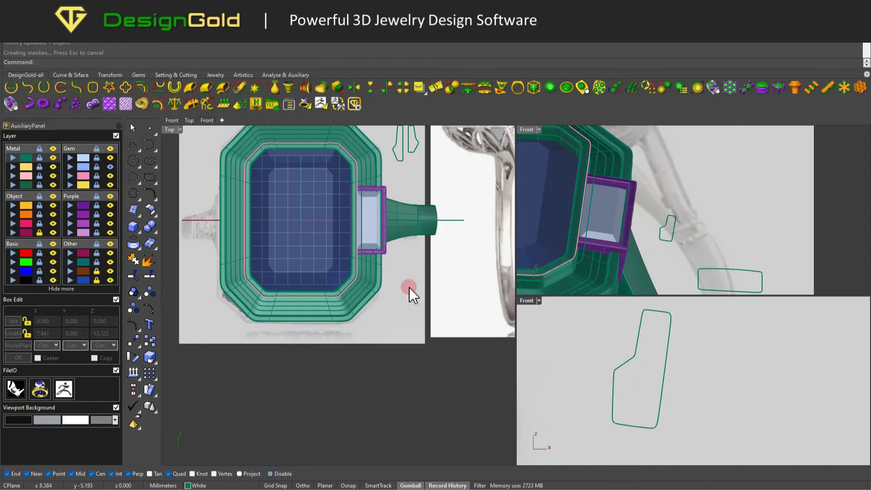
pyautogui.moveTo(602, 231); pyautogui.dragTo(640, 178, button='right')
# Step: Maximise the 3D view, face the ring's front, and show the shank's control points
pyautogui.doubleClick(525, 130)
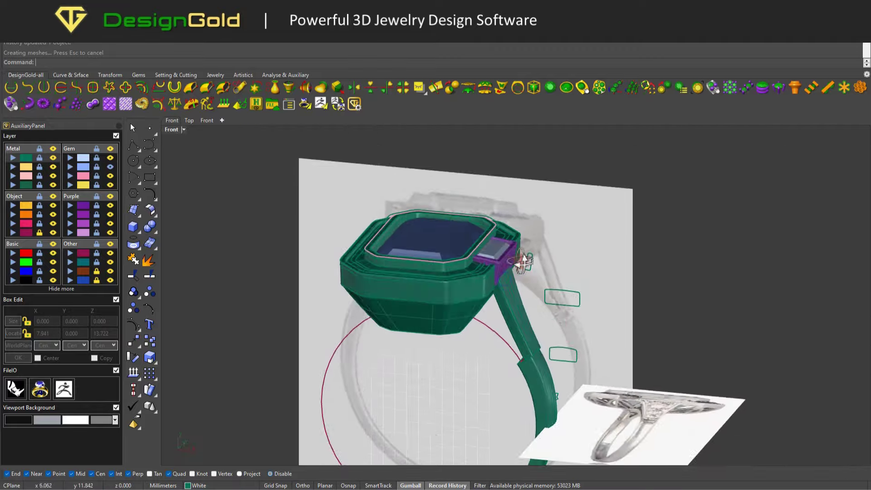
pyautogui.moveTo(522, 261); pyautogui.dragTo(537, 304, button='right')
pyautogui.scroll(5, 537, 303)
pyautogui.click(547, 312)
pyautogui.press('F10')
pyautogui.scroll(3, 589, 294)
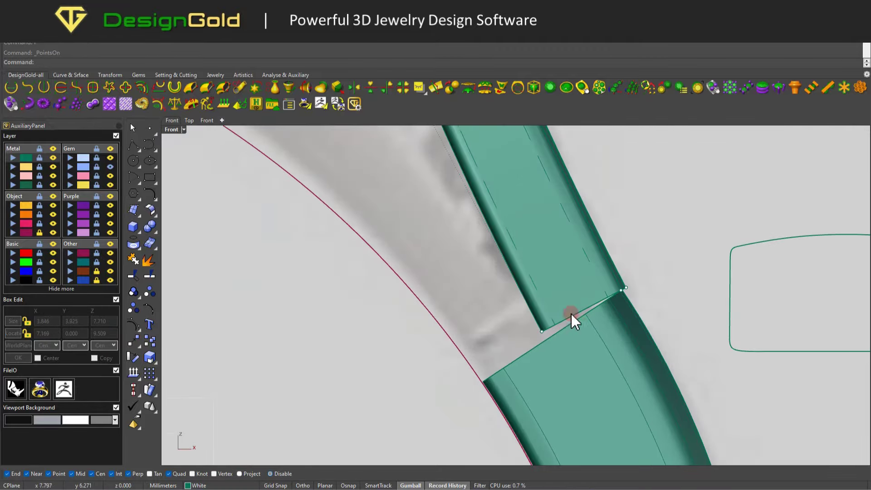
pyautogui.scroll(-5, 608, 336)
# Step: Select the profile's left and top corner points and raise the top corners
pyautogui.moveTo(672, 318)
pyautogui.mouseDown()
pyautogui.moveTo(625, 252)
pyautogui.moveTo(644, 259)
pyautogui.mouseUp()
pyautogui.scroll(-3, 616, 276)
pyautogui.keyDown('shift'); pyautogui.click(692, 263); pyautogui.keyUp('shift')
pyautogui.scroll(2, 641, 265)
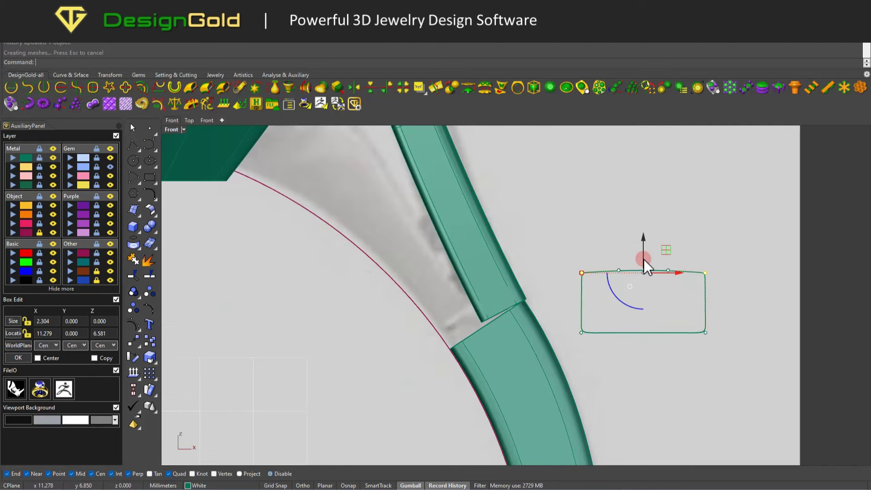
pyautogui.scroll(2, 644, 259)
pyautogui.click(495, 254)
pyautogui.click(575, 275)
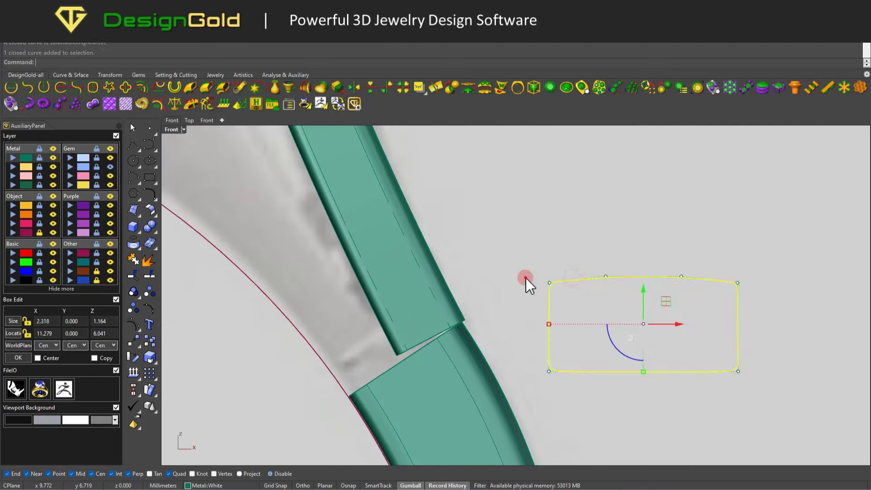
pyautogui.moveTo(526, 277); pyautogui.dragTo(754, 296)
pyautogui.scroll(2, 646, 267)
pyautogui.moveTo(646, 265); pyautogui.dragTo(645, 260)
pyautogui.scroll(-3, 461, 305)
# Step: Show a shank curve's control points and scale a row of points across the shank
pyautogui.click(475, 293)
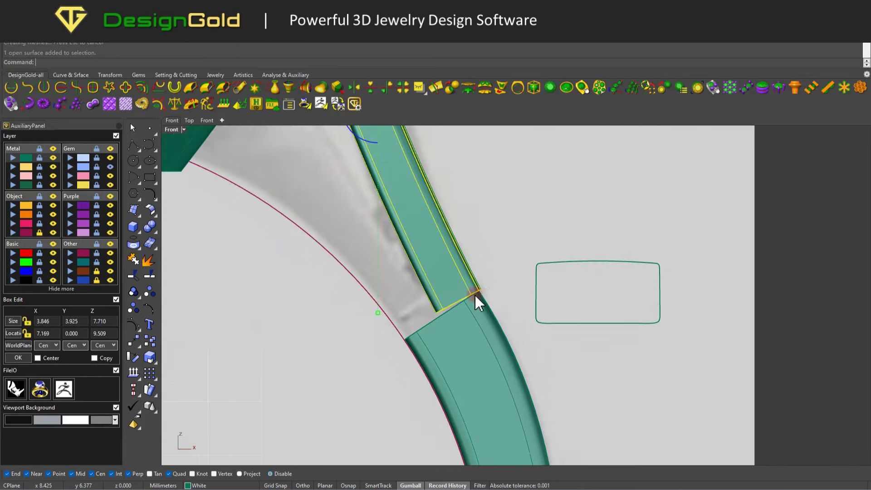
pyautogui.scroll(2, 464, 222)
pyautogui.press('F10')
pyautogui.moveTo(347, 248); pyautogui.dragTo(480, 338)
pyautogui.scroll(-3, 472, 336)
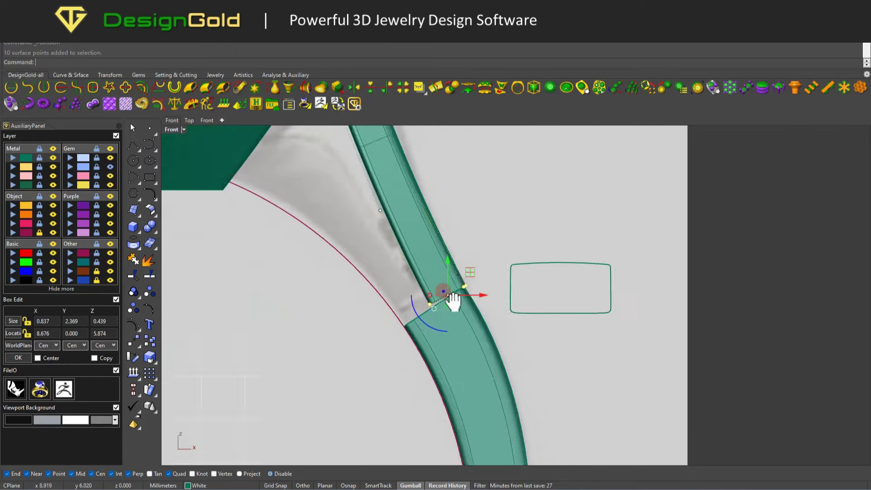
pyautogui.scroll(2, 472, 341)
pyautogui.scroll(-3, 455, 345)
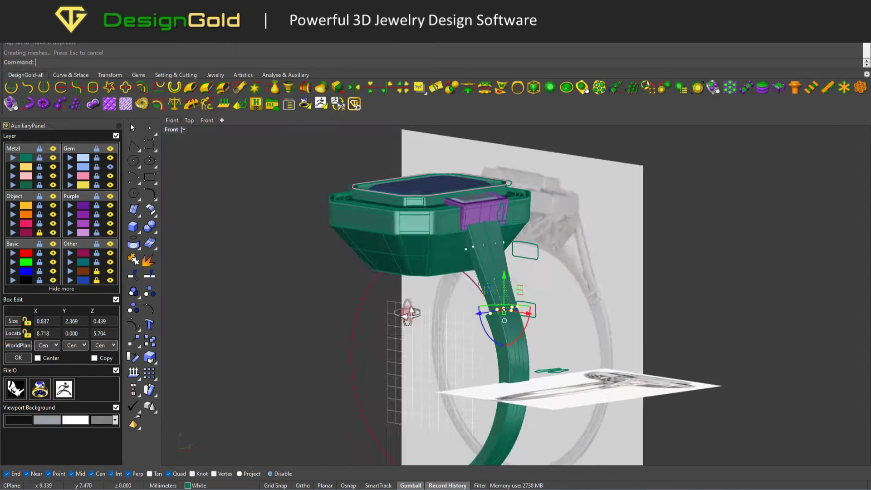
pyautogui.scroll(3, 502, 302)
pyautogui.scroll(2, 654, 325)
pyautogui.moveTo(644, 316); pyautogui.dragTo(646, 323)
pyautogui.scroll(-3, 496, 282)
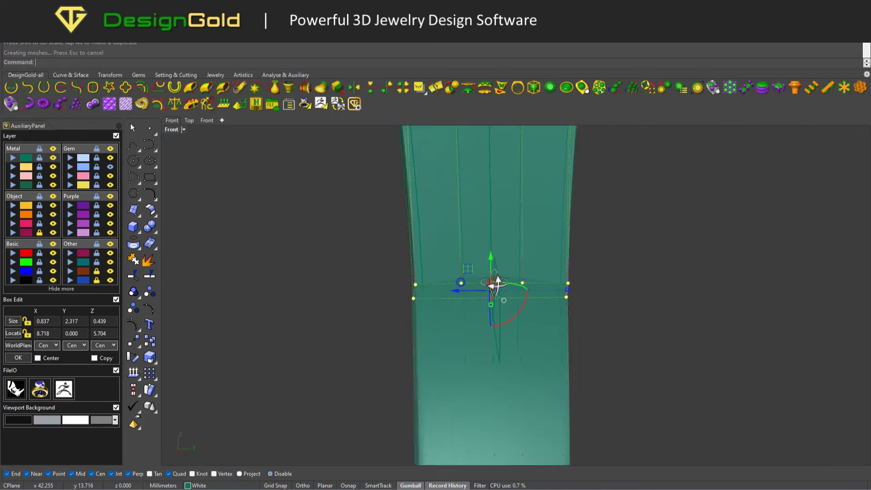
# Step: Move the lower shank segment into line with the upper arm and clear the selection
pyautogui.hotkey('ctrl', 'F2')
pyautogui.scroll(3, 517, 288)
pyautogui.click(499, 276)
pyautogui.scroll(-2, 499, 276)
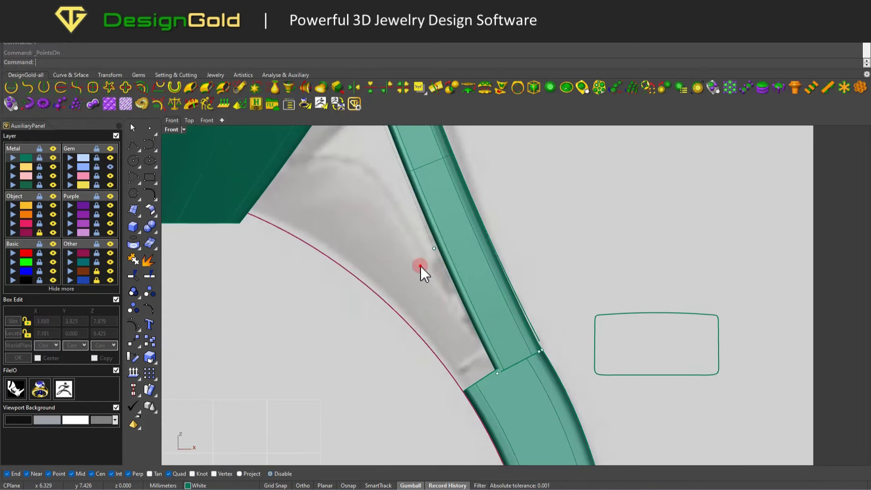
pyautogui.scroll(-3, 543, 357)
pyautogui.scroll(2, 543, 357)
pyautogui.click(546, 335)
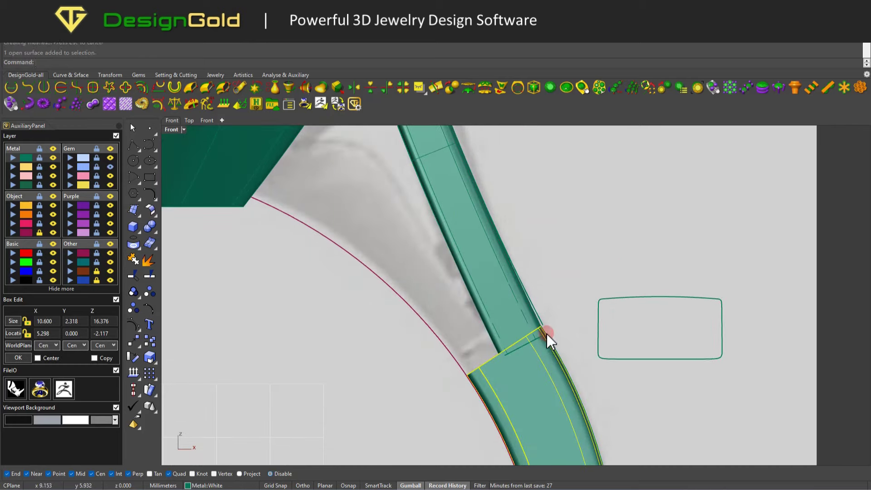
pyautogui.scroll(2, 542, 349)
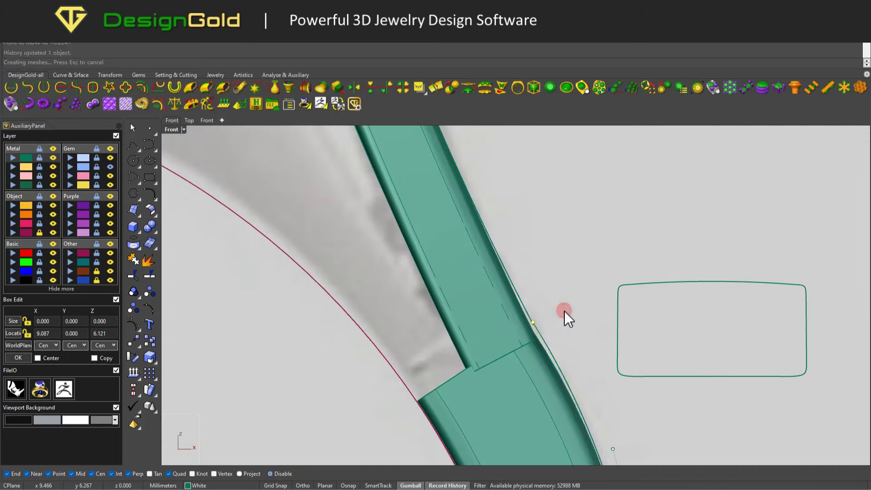
pyautogui.scroll(-3, 563, 304)
pyautogui.scroll(-2, 567, 302)
pyautogui.press('Escape')
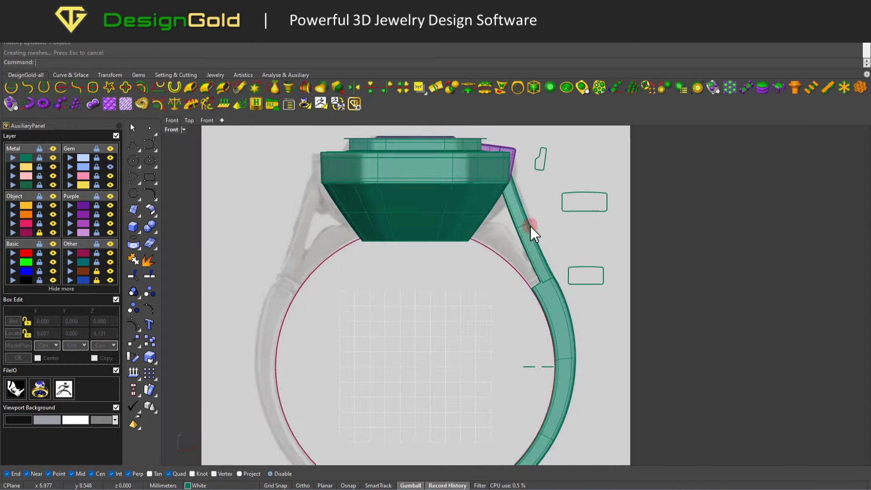
# Step: Turn on the upper shank arm's control points and rotate its end points inward
pyautogui.click(530, 224)
pyautogui.scroll(2, 538, 216)
pyautogui.moveTo(533, 260); pyautogui.dragTo(533, 287, button='right')
pyautogui.press('F10')
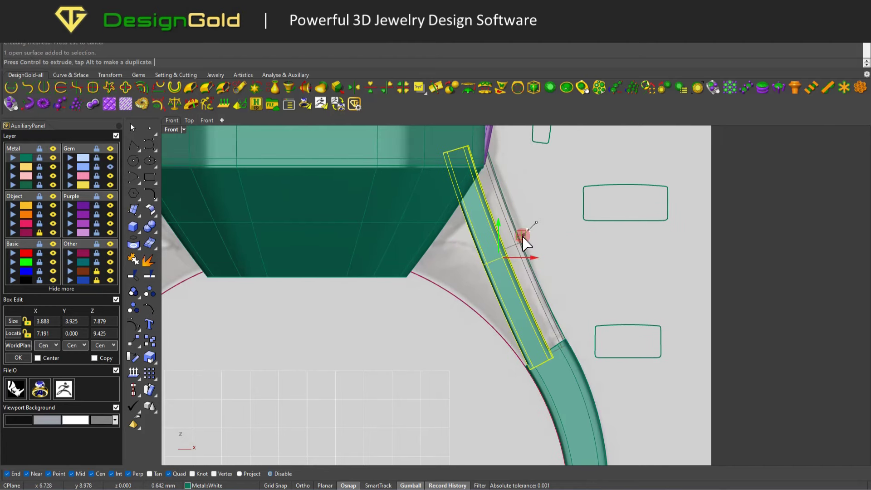
pyautogui.moveTo(492, 188); pyautogui.dragTo(453, 263)
pyautogui.moveTo(479, 212); pyautogui.dragTo(478, 232, button='right')
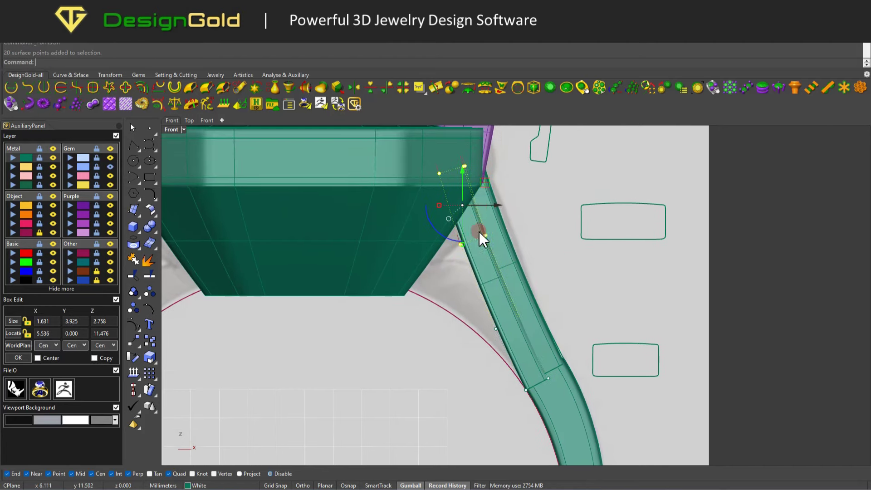
pyautogui.click(502, 324)
# Step: In wireframe, rotate more shank end points to follow the band, then return to shaded Front view
pyautogui.click(461, 301)
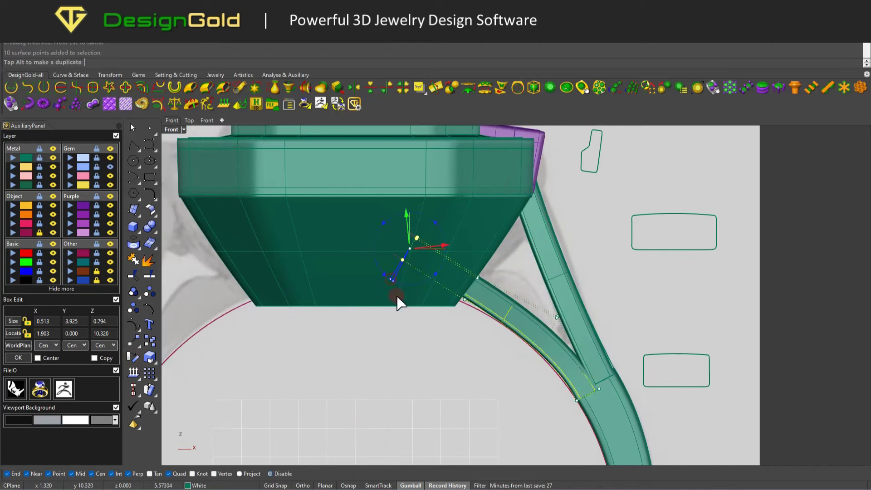
pyautogui.moveTo(402, 342); pyautogui.dragTo(509, 259)
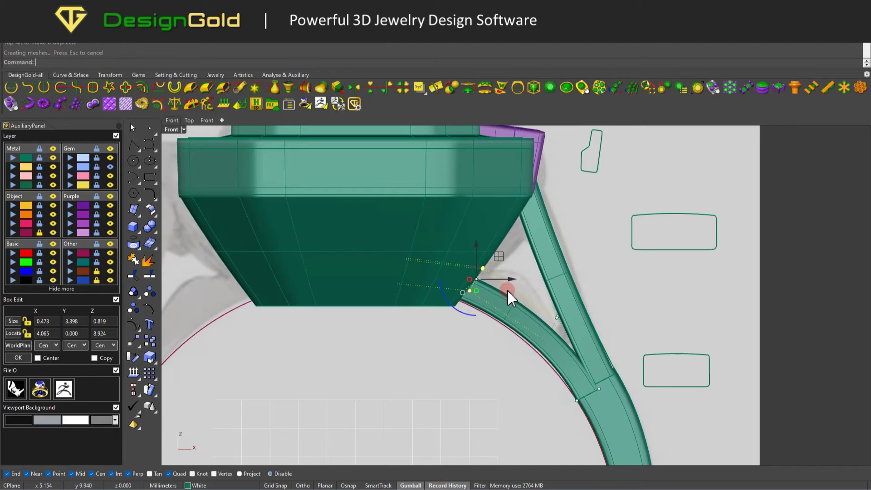
pyautogui.hotkey('ctrl', 'alt', 'w')
pyautogui.scroll(3, 436, 309)
pyautogui.moveTo(379, 295); pyautogui.dragTo(398, 227)
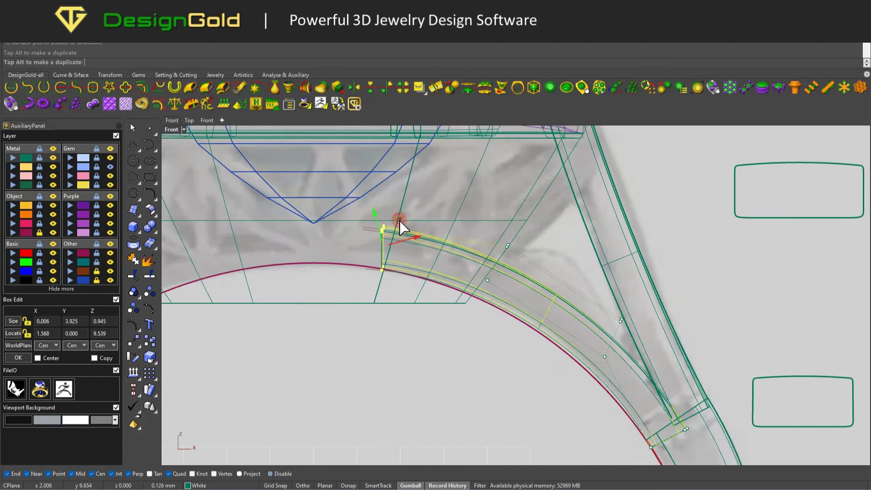
pyautogui.moveTo(450, 346); pyautogui.dragTo(544, 226)
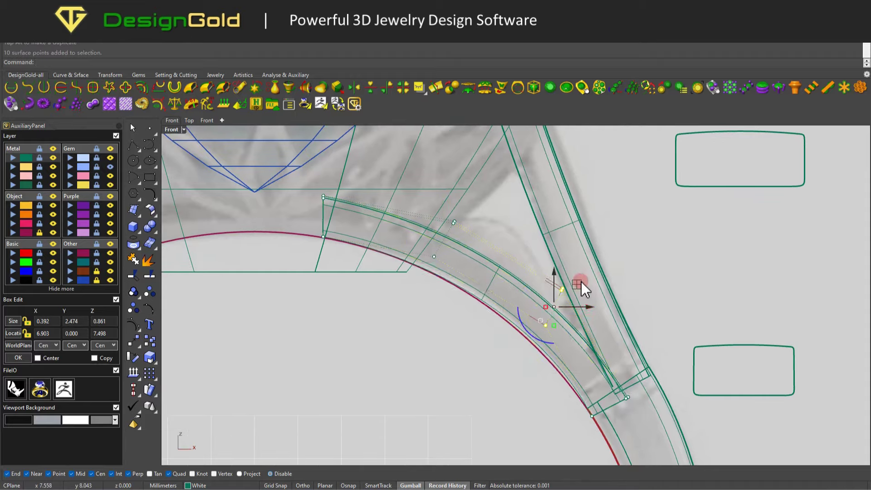
pyautogui.middleClick(576, 285)
pyautogui.click(522, 295)
pyautogui.moveTo(517, 279)
pyautogui.mouseDown(button='right')
pyautogui.moveTo(404, 305)
pyautogui.moveTo(511, 272)
pyautogui.mouseUp(button='right')
pyautogui.hotkey('ctrl', 'F2')
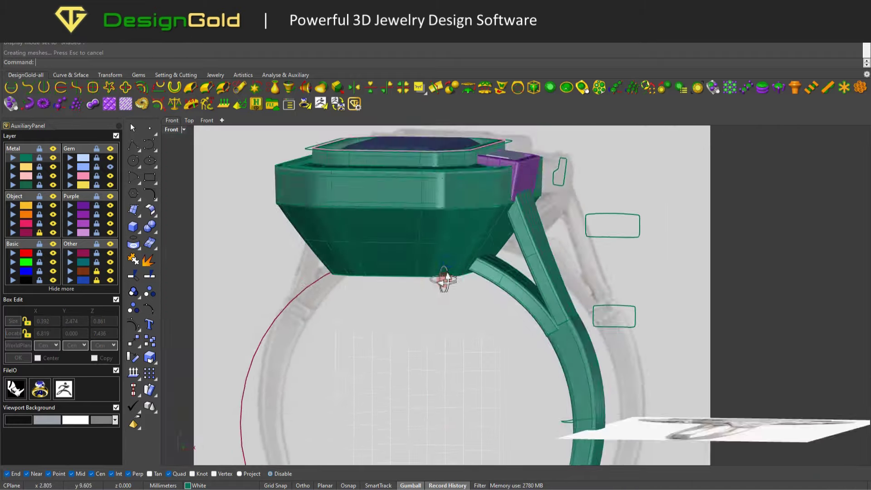
# Step: Split the band with the bezel's lower surface and delete the cut piece inside the bezel
pyautogui.moveTo(321, 279); pyautogui.dragTo(107, 276, button='right')
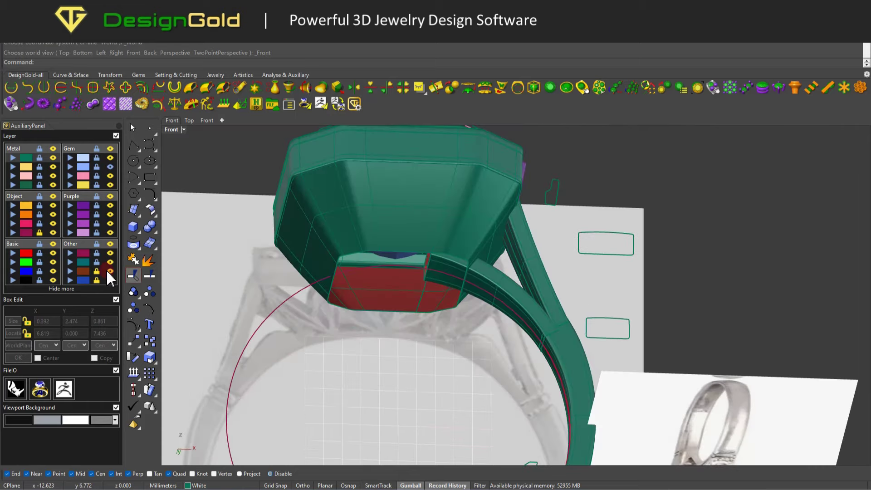
pyautogui.click(217, 323)
pyautogui.moveTo(217, 323); pyautogui.dragTo(375, 351, button='right')
pyautogui.moveTo(299, 346); pyautogui.dragTo(254, 344, button='right')
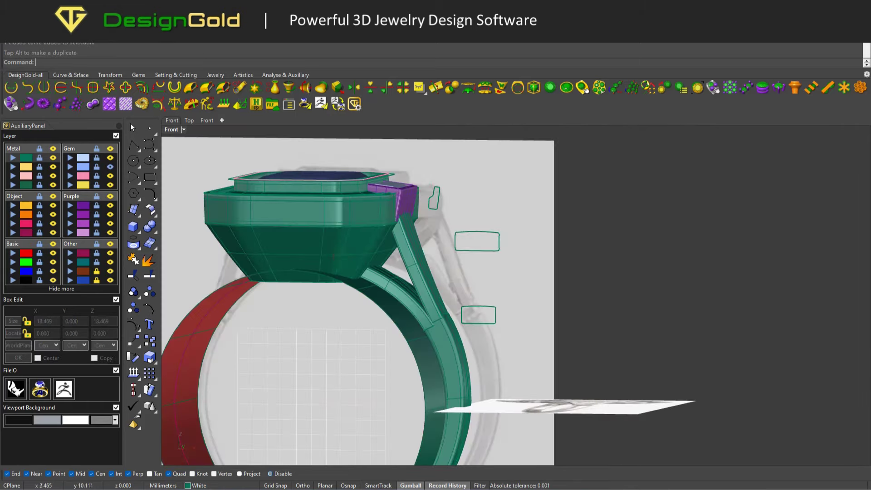
pyautogui.click(356, 278)
pyautogui.scroll(3, 356, 278)
pyautogui.click(148, 276)
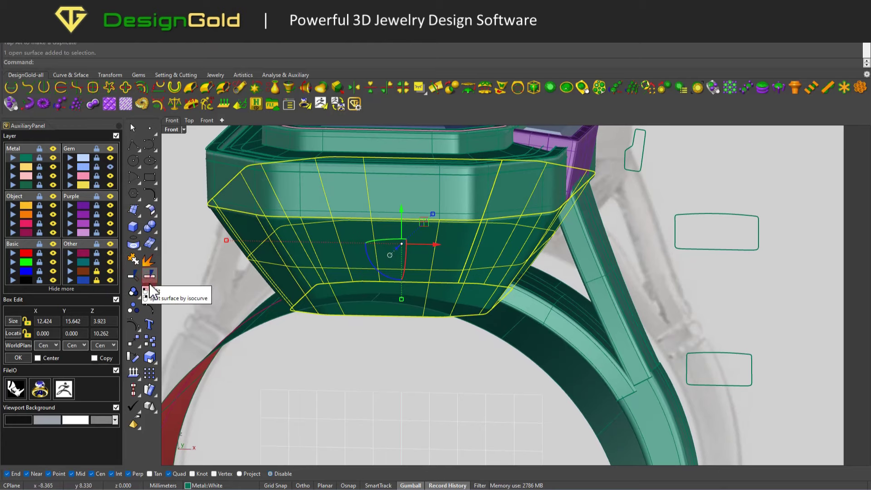
pyautogui.click(281, 320)
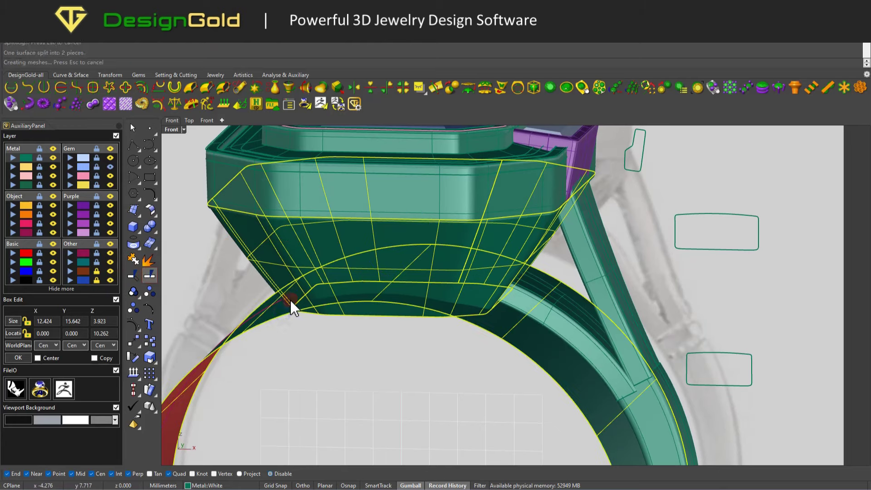
pyautogui.press('Return')
pyautogui.click(350, 301)
pyautogui.press('Delete')
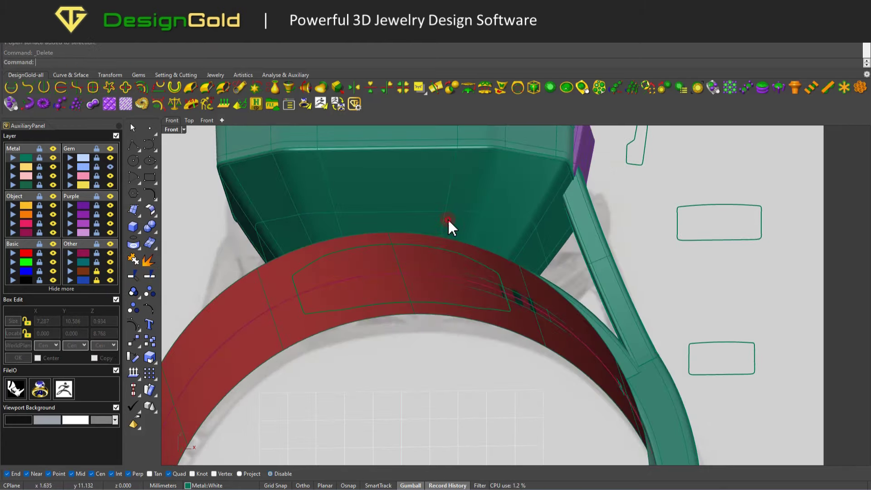
# Step: Copy the opening's edge as a new closed curve with DupEdge, then switch to Top view
pyautogui.click(133, 257)
pyautogui.click(361, 249)
pyautogui.press('Return')
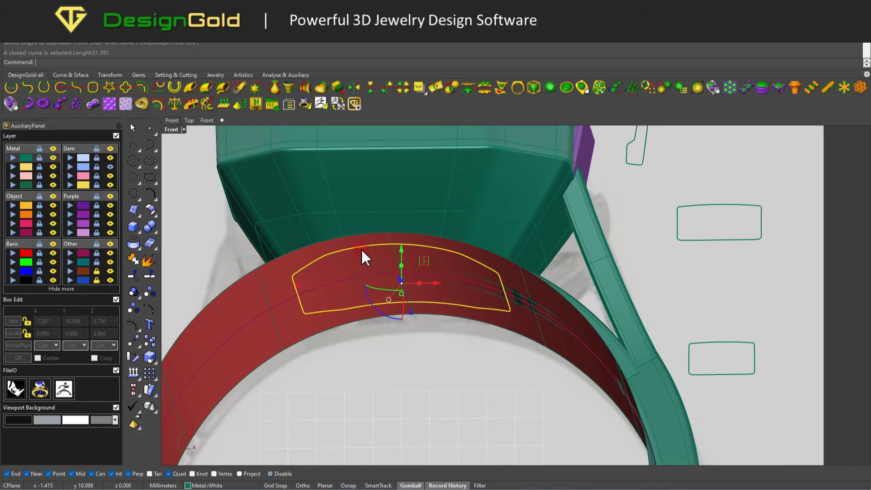
pyautogui.hotkey('ctrl', 'F1')
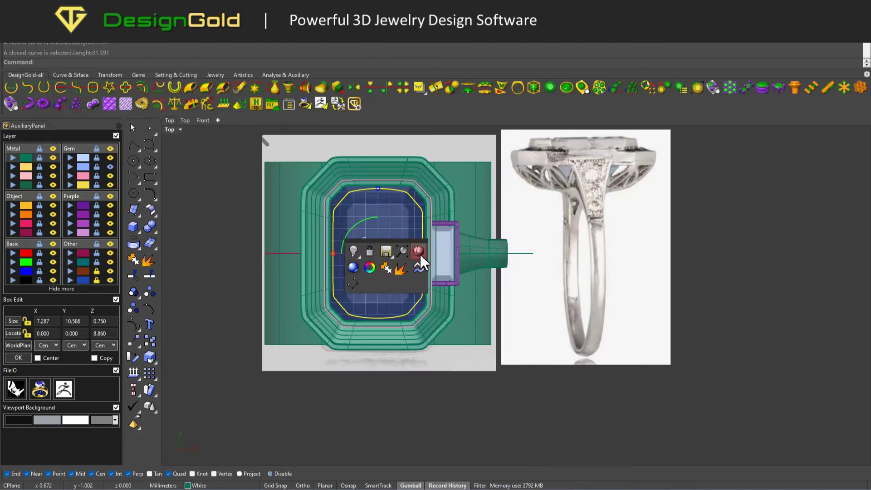
# Step: Select the copied closed curve and begin a CurveSquare trace around the emerald cut's corners
pyautogui.scroll(5, 420, 254)
pyautogui.click(445, 219)
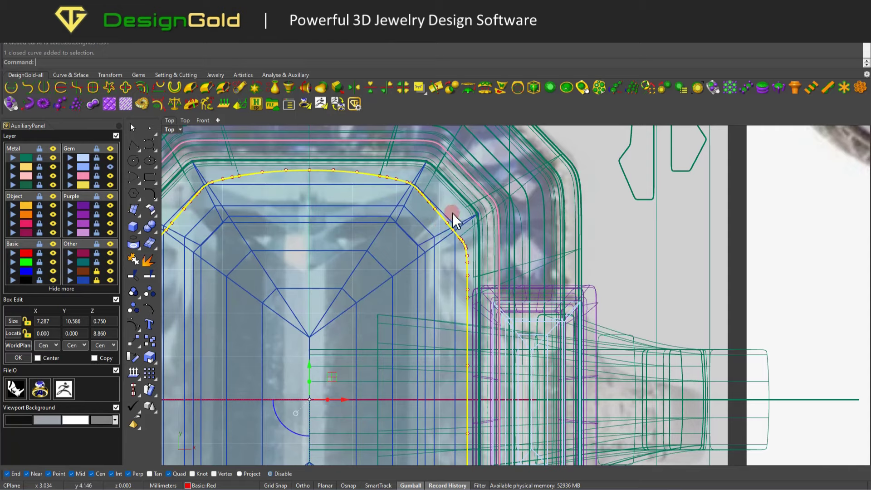
pyautogui.click(100, 97)
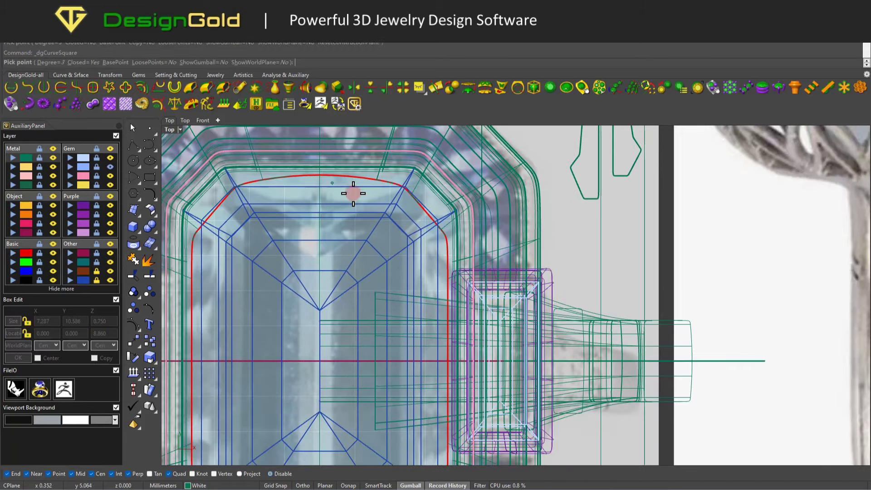
pyautogui.scroll(2, 354, 192)
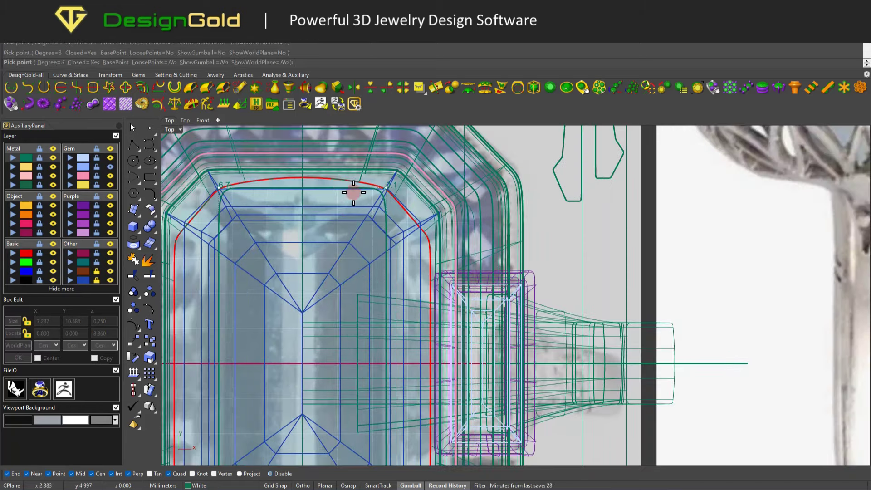
pyautogui.scroll(2, 393, 196)
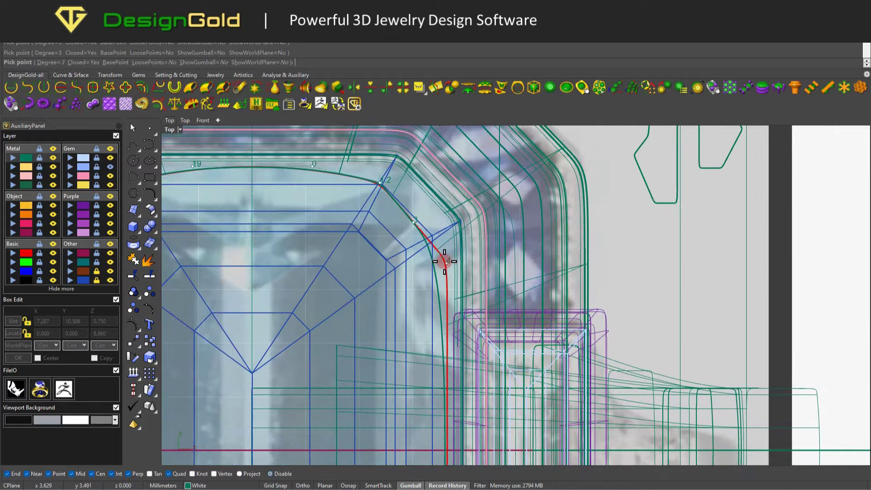
pyautogui.scroll(2, 435, 290)
pyautogui.scroll(-1, 447, 254)
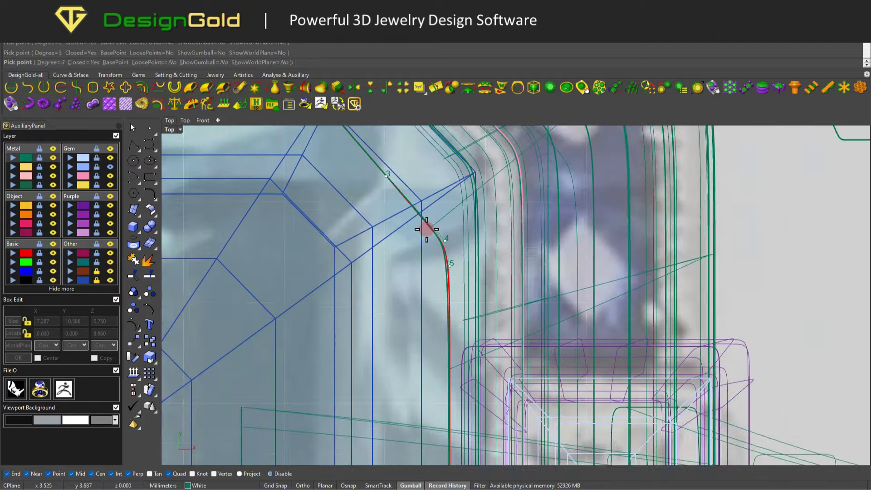
pyautogui.scroll(-3, 435, 245)
pyautogui.scroll(2, 443, 186)
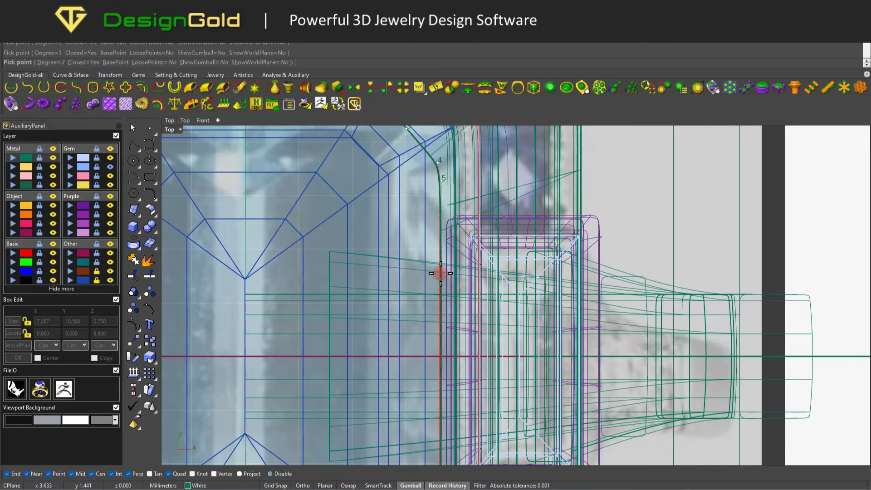
pyautogui.scroll(3, 435, 218)
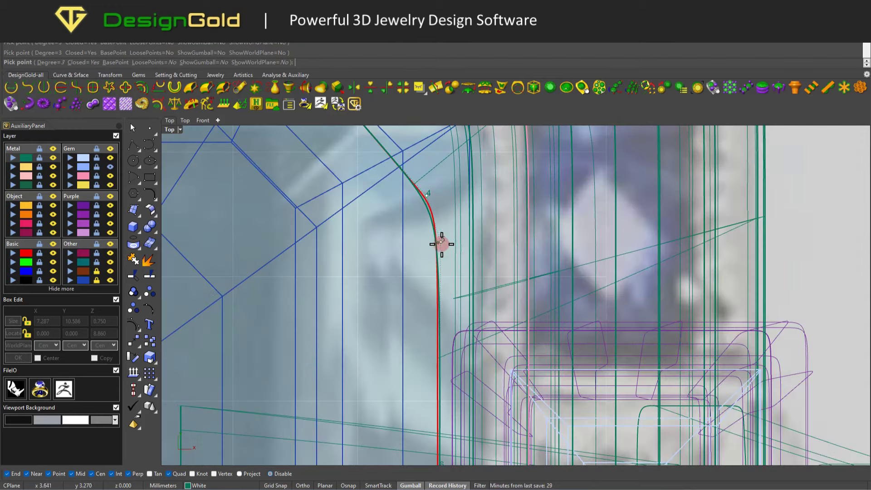
pyautogui.scroll(-3, 440, 230)
pyautogui.scroll(3, 403, 183)
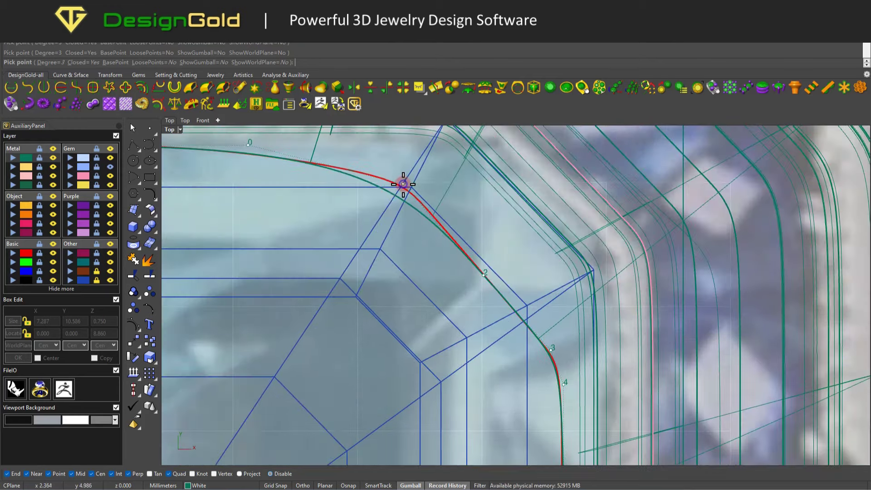
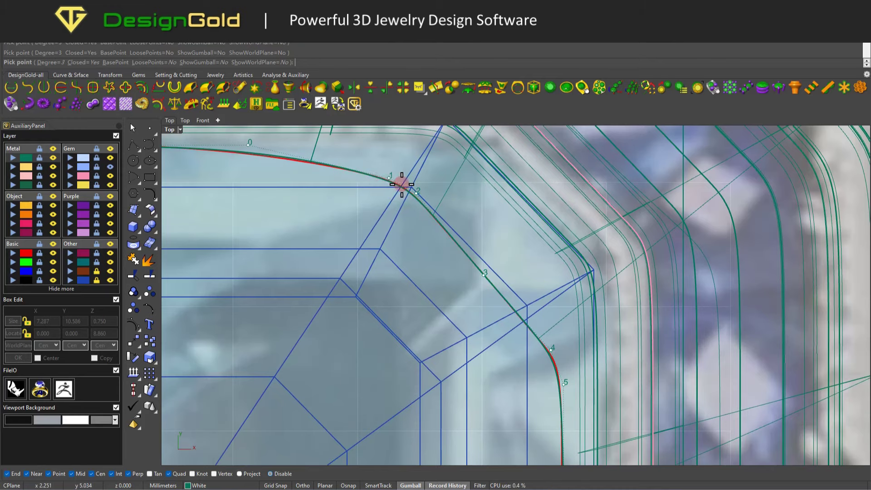
# Step: Close the outline curve at its start point inside the emerald's top edge
pyautogui.scroll(-2, 402, 185)
pyautogui.scroll(1, 380, 184)
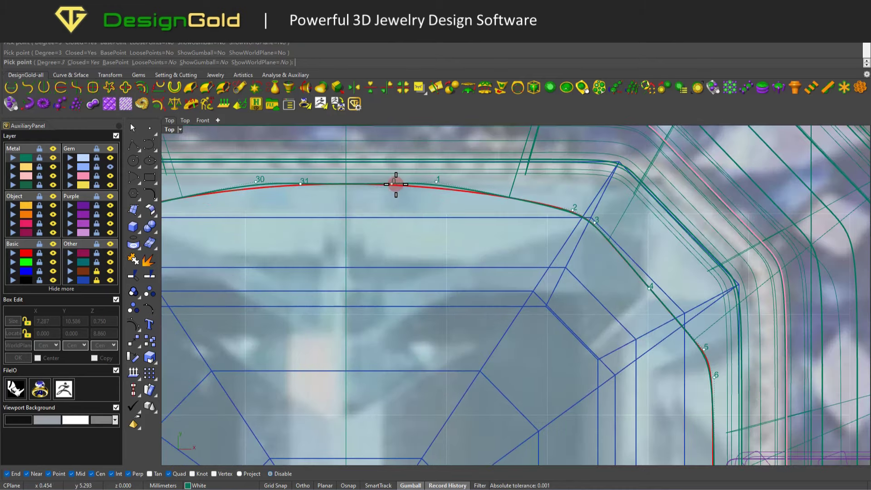
pyautogui.click(394, 184)
pyautogui.press('Return')
# Step: Select the new closed outline curve from the overlapping objects in the Selection Menu
pyautogui.scroll(-3, 499, 192)
pyautogui.scroll(-1, 520, 198)
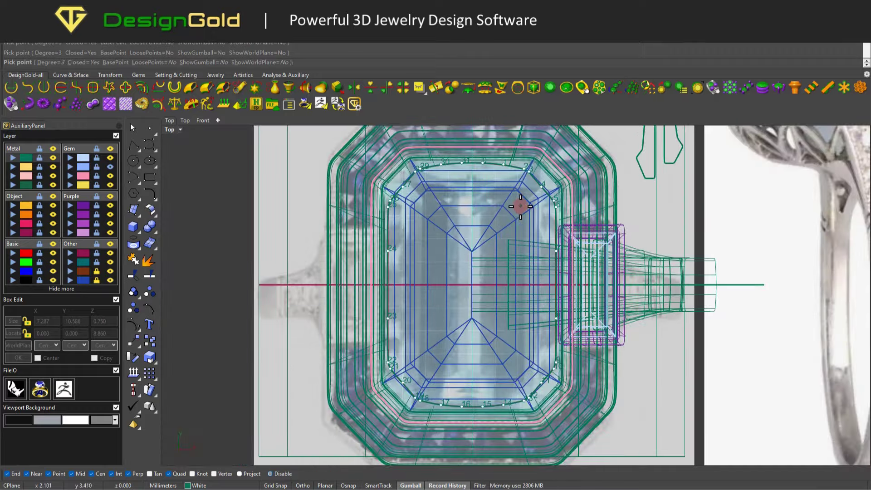
pyautogui.scroll(3, 535, 190)
pyautogui.scroll(2, 550, 185)
pyautogui.click(552, 183)
pyautogui.scroll(-2, 564, 233)
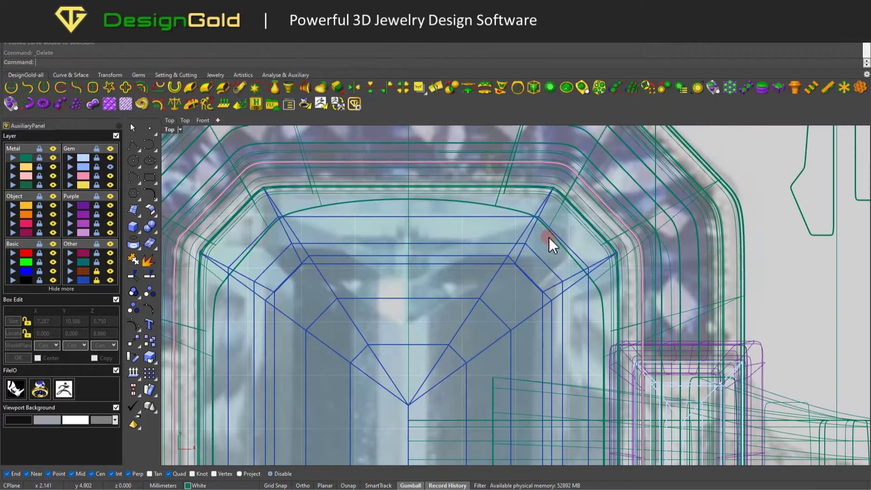
pyautogui.click(557, 256)
pyautogui.click(585, 273)
pyautogui.scroll(-3, 525, 250)
# Step: Back in the four-view layout, offset the outline curve by 0.8 mm with dgOffset
pyautogui.doubleClick(175, 128)
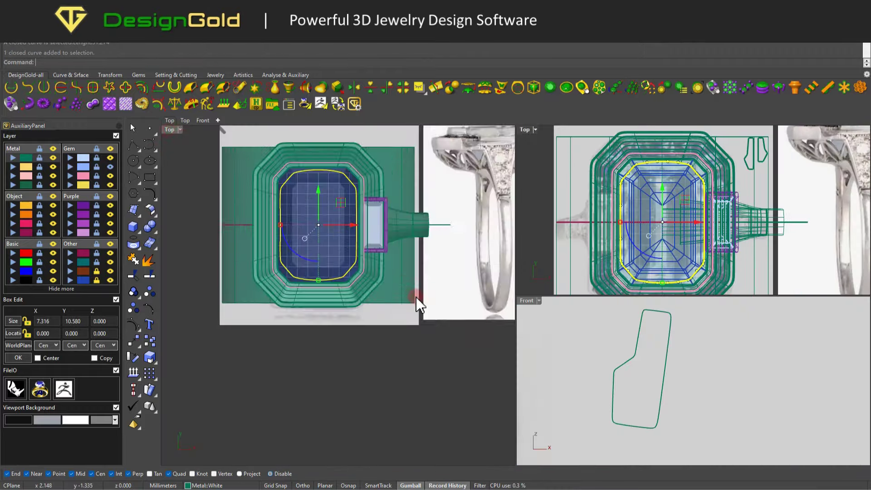
pyautogui.scroll(-2, 389, 290)
pyautogui.scroll(3, 377, 292)
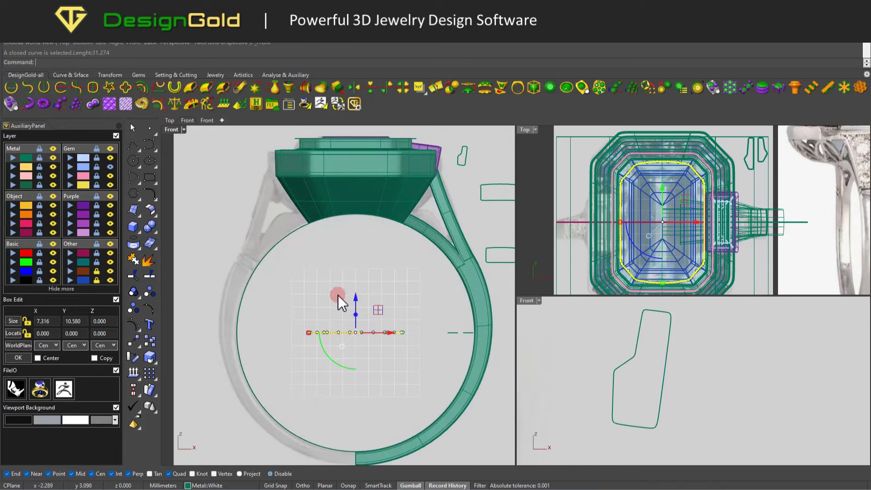
pyautogui.scroll(3, 680, 164)
pyautogui.scroll(2, 680, 163)
pyautogui.click(177, 101)
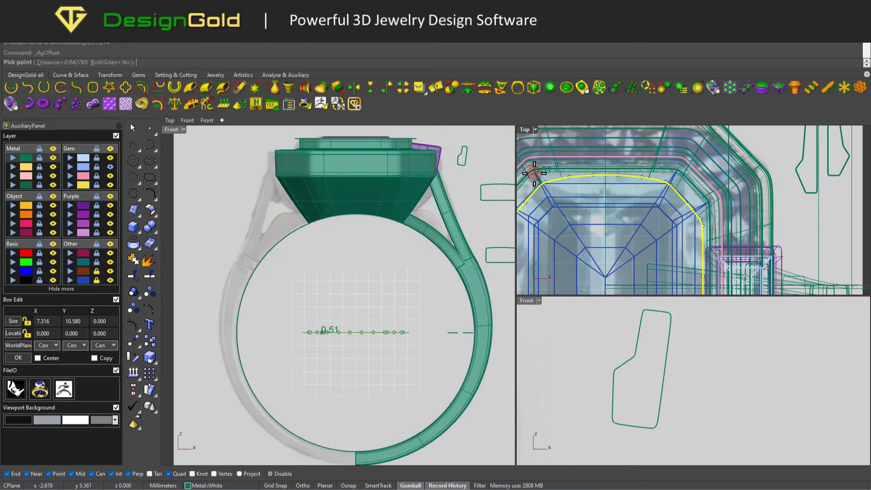
pyautogui.write('0.8')
pyautogui.press('Return')
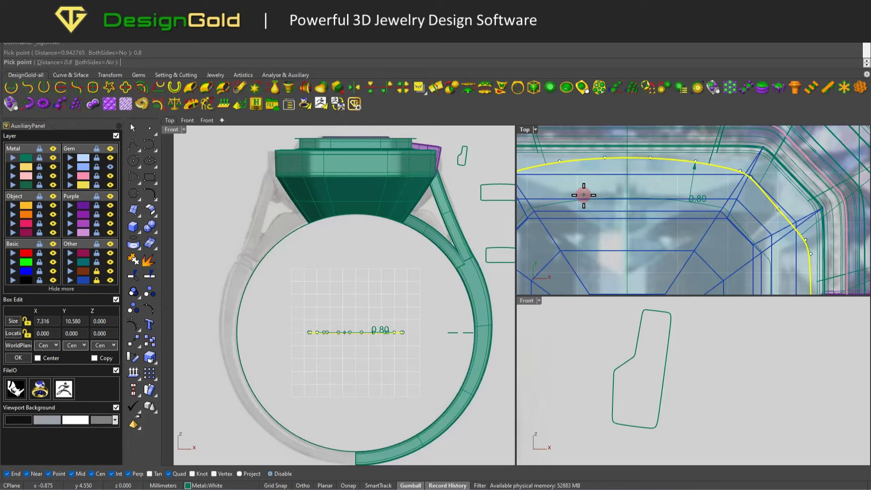
# Step: Place the offset inside the outline and select both nested outline curves
pyautogui.click(618, 178)
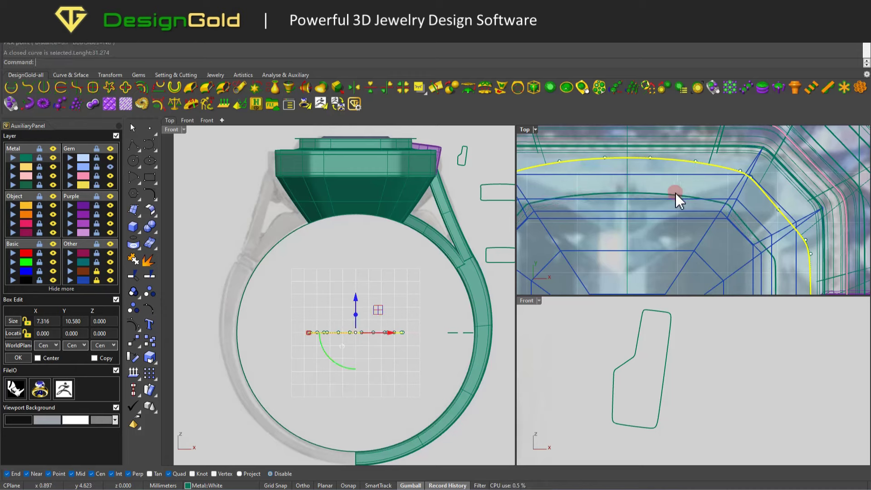
pyautogui.scroll(1, 716, 192)
pyautogui.click(755, 200)
pyautogui.click(789, 219)
pyautogui.scroll(-5, 711, 187)
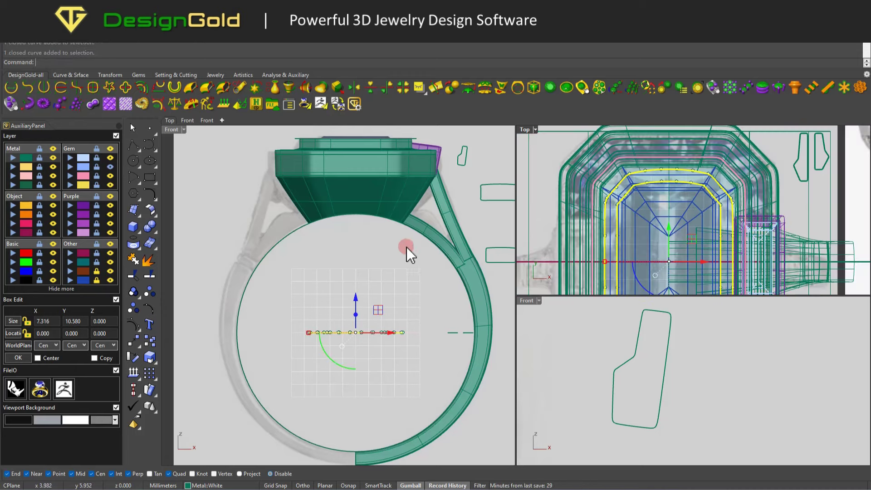
pyautogui.scroll(3, 600, 165)
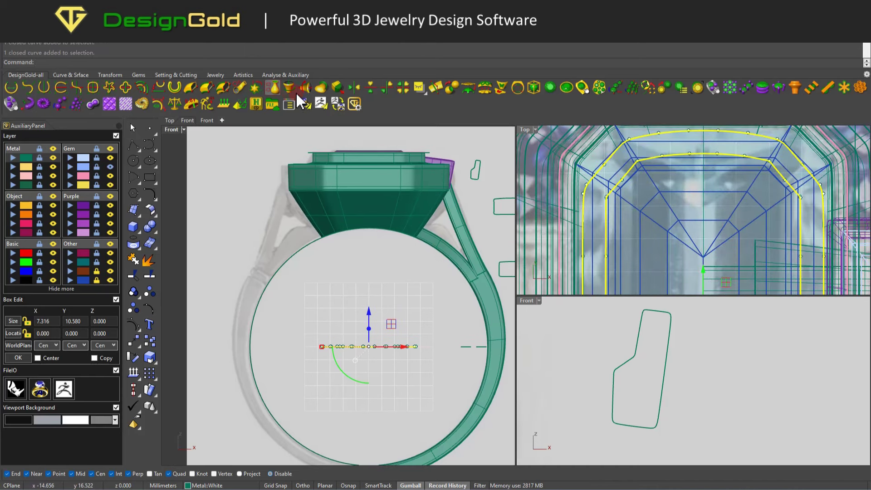
# Step: Project both outline curves vertically onto the shank top using a Front-view direction
pyautogui.click(485, 88)
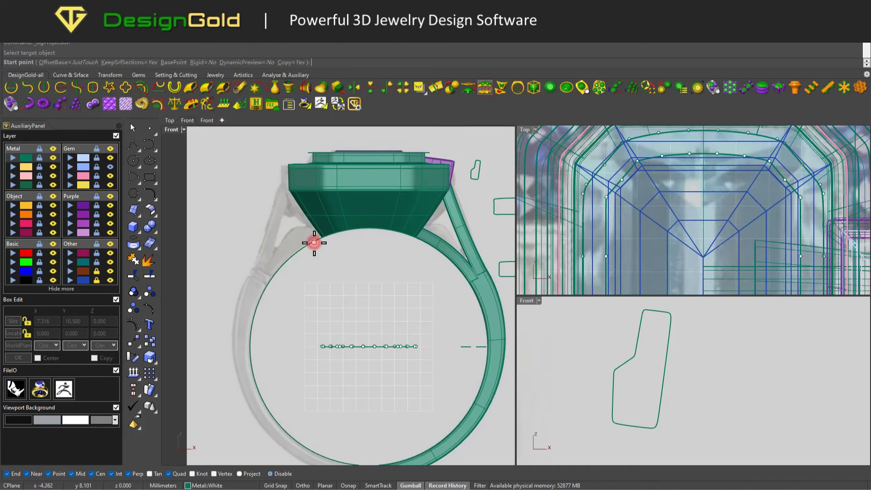
pyautogui.click(370, 338)
pyautogui.click(371, 264)
pyautogui.scroll(-4, 622, 266)
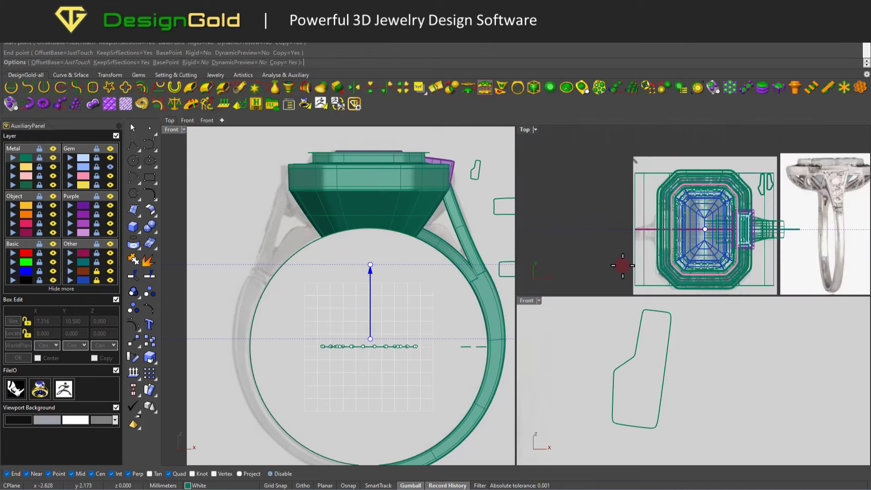
pyautogui.scroll(-2, 360, 248)
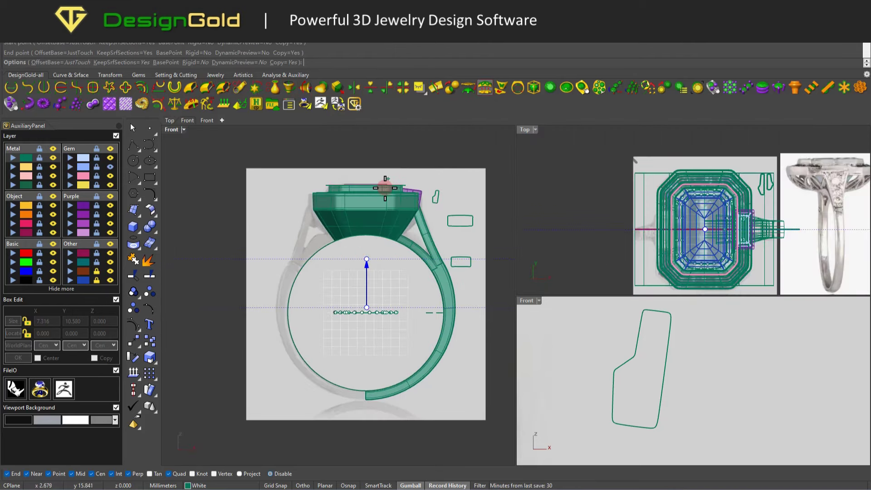
pyautogui.scroll(5, 385, 194)
pyautogui.press('Return')
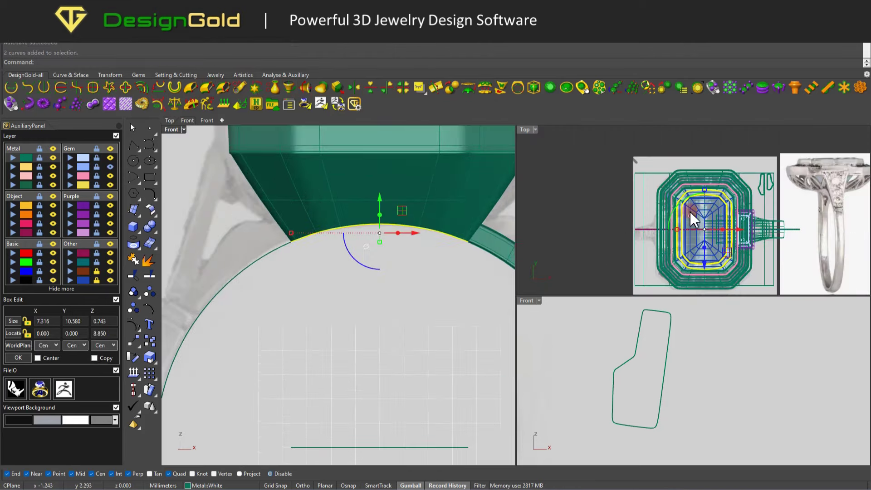
# Step: Orbit to the shank top and select both projected inner and outer curves
pyautogui.scroll(5, 693, 190)
pyautogui.moveTo(728, 220)
pyautogui.mouseDown(button='right')
pyautogui.moveTo(665, 189)
pyautogui.moveTo(719, 179)
pyautogui.mouseUp(button='right')
pyautogui.click(684, 181)
pyautogui.keyDown('shift'); pyautogui.click(708, 193); pyautogui.keyUp('shift')
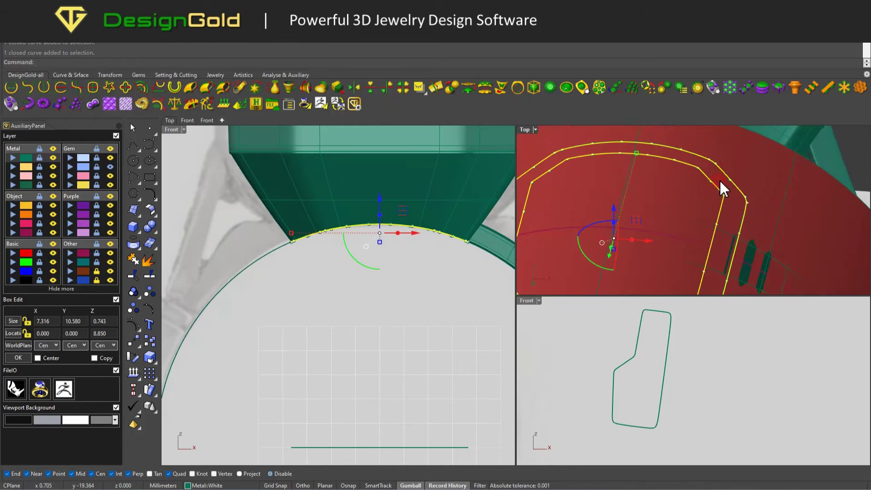
pyautogui.scroll(-2, 419, 275)
pyautogui.click(171, 142)
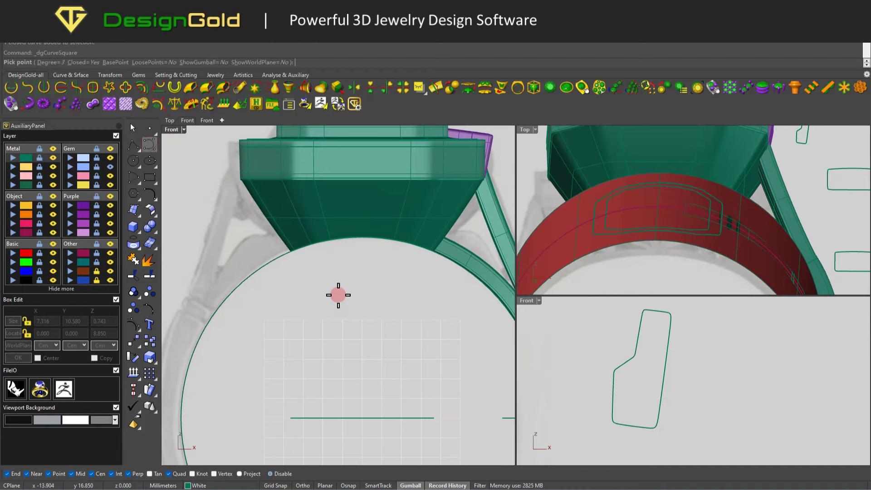
# Step: Draw a small rectangular profile in Front view and move it up near the shank top
pyautogui.click(359, 391)
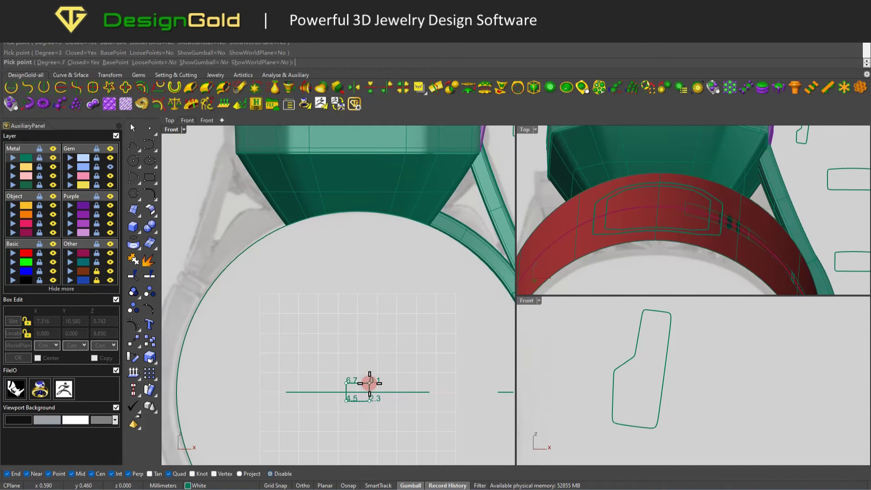
pyautogui.click(370, 384)
pyautogui.moveTo(382, 380); pyautogui.dragTo(423, 222)
pyautogui.scroll(2, 423, 221)
pyautogui.scroll(2, 708, 210)
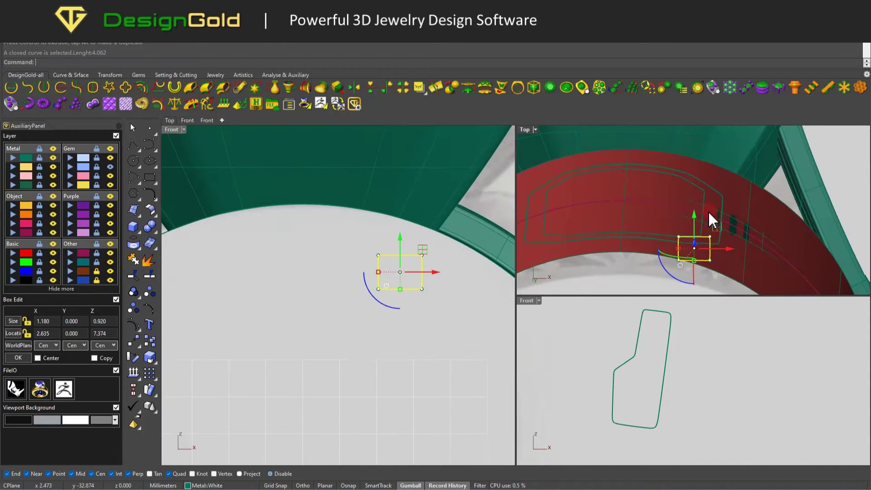
pyautogui.press('Escape')
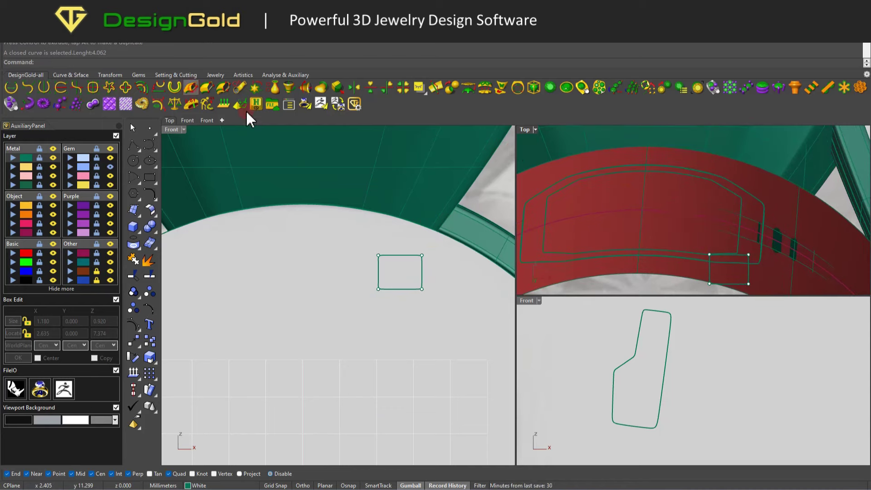
# Step: Sweep2 the rectangle along the two projected rails to create the collar band surface
pyautogui.click(725, 188)
pyautogui.click(748, 272)
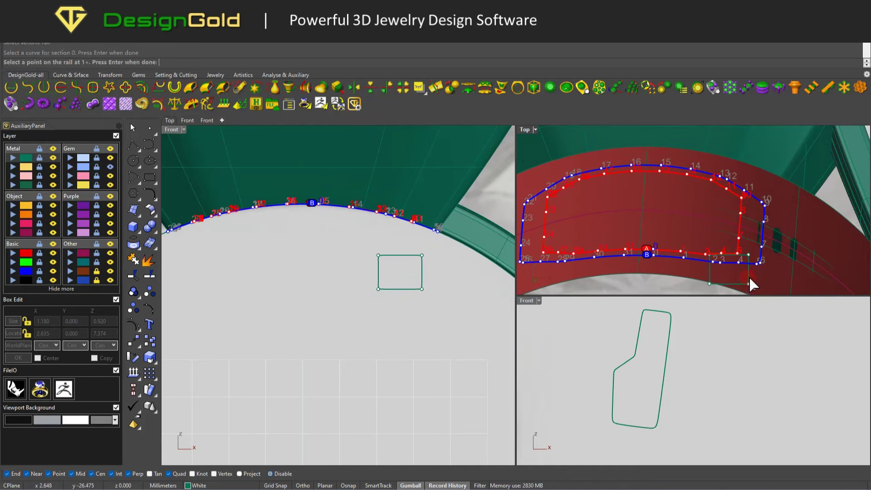
pyautogui.press('Return')
pyautogui.click(778, 270)
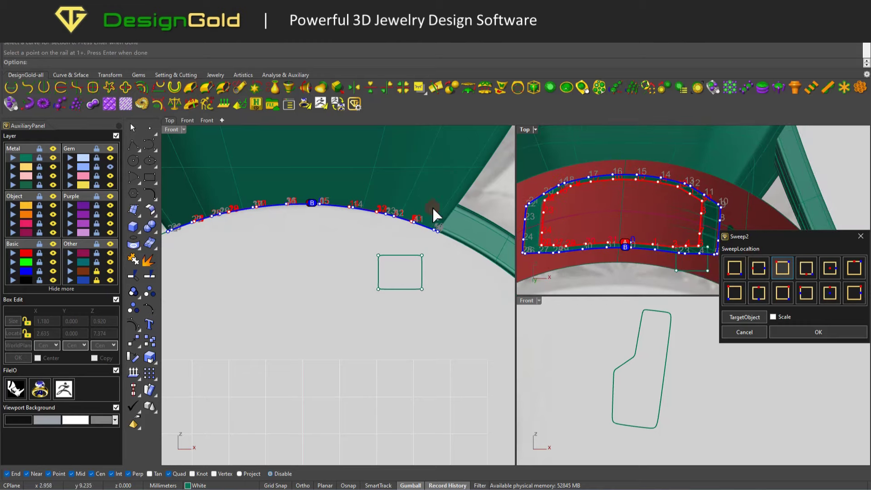
pyautogui.scroll(-3, 696, 213)
pyautogui.scroll(1, 696, 210)
pyautogui.press('Return')
# Step: Check the sweep in wireframe and shaded modes, then maximize the top view
pyautogui.middleClick(711, 200)
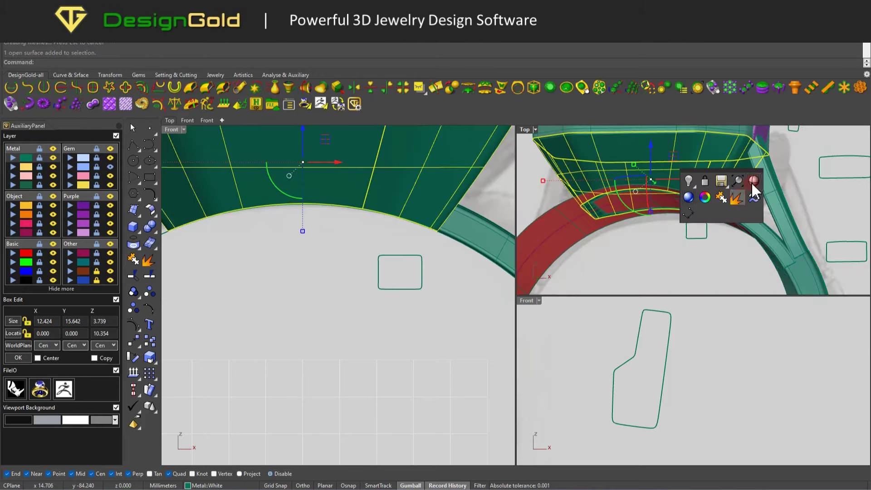
pyautogui.click(692, 181)
pyautogui.middleClick(640, 210)
pyautogui.click(667, 186)
pyautogui.scroll(3, 635, 195)
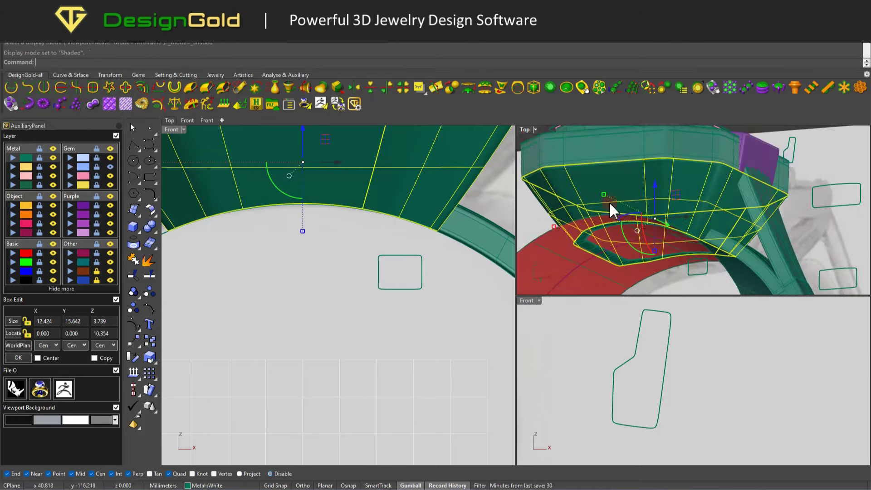
pyautogui.doubleClick(525, 129)
pyautogui.scroll(-3, 544, 290)
# Step: Pick the closed collar band surface from the overlapping objects for layer Object::Setting
pyautogui.scroll(1, 531, 299)
pyautogui.click(588, 285)
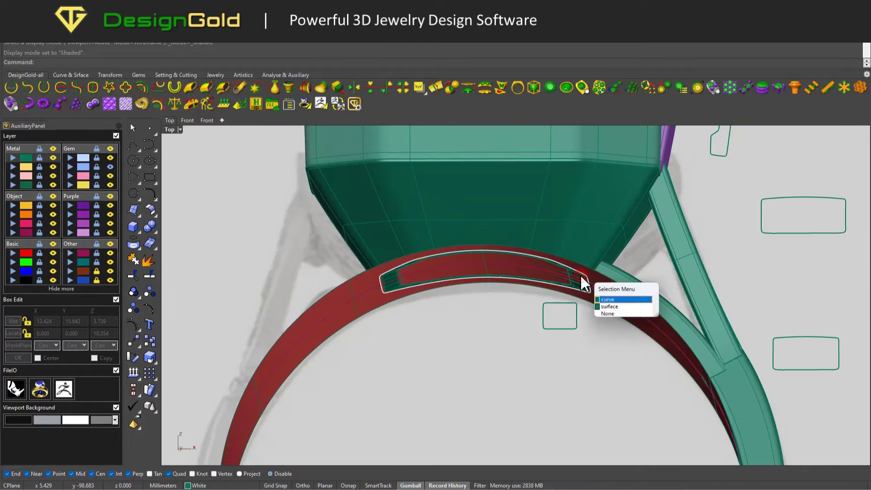
pyautogui.click(606, 308)
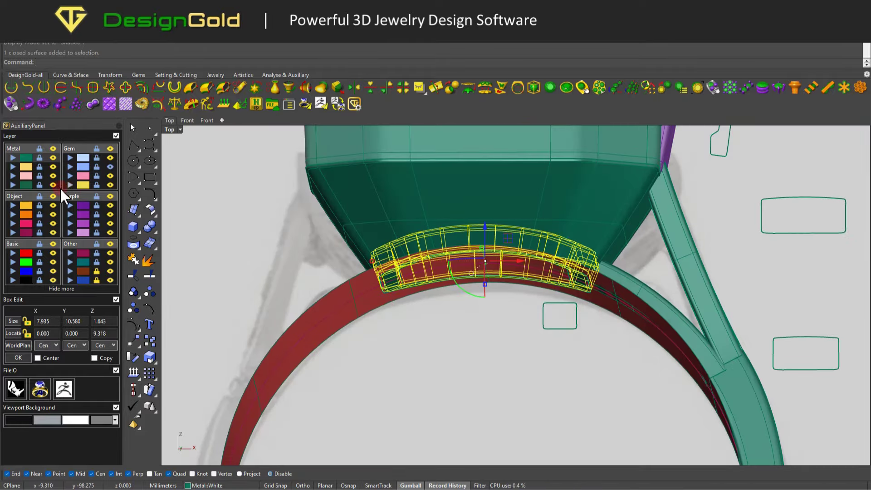
pyautogui.scroll(3, 311, 233)
pyautogui.scroll(2, 414, 237)
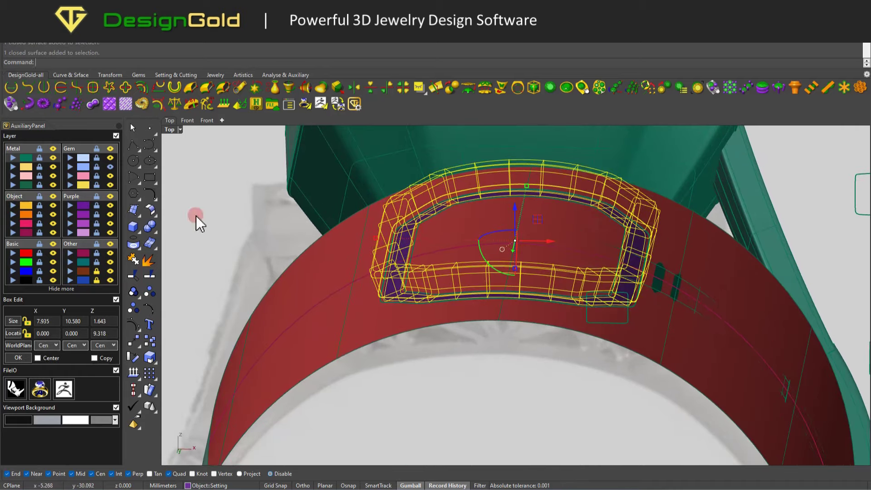
# Step: Move the setting's tapered basket surface onto the Metal Rose layer
pyautogui.click(239, 230)
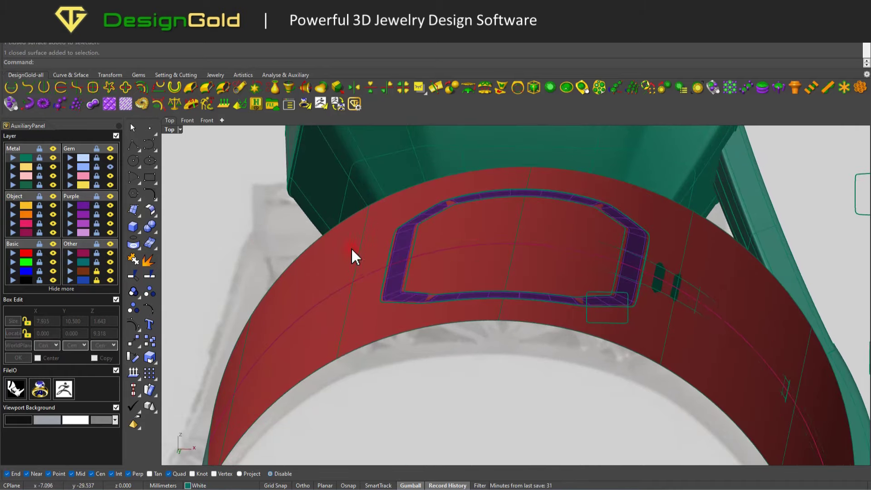
pyautogui.scroll(-3, 352, 259)
pyautogui.click(335, 267)
pyautogui.scroll(2, 403, 268)
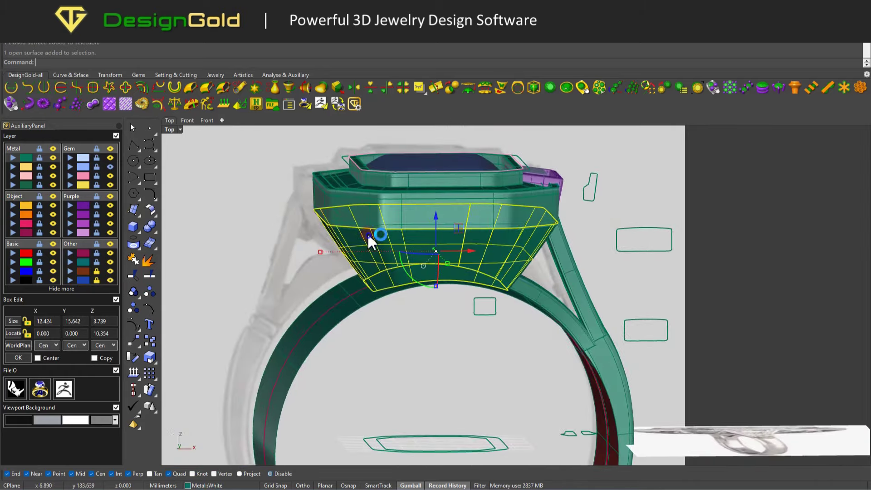
pyautogui.click(15, 176)
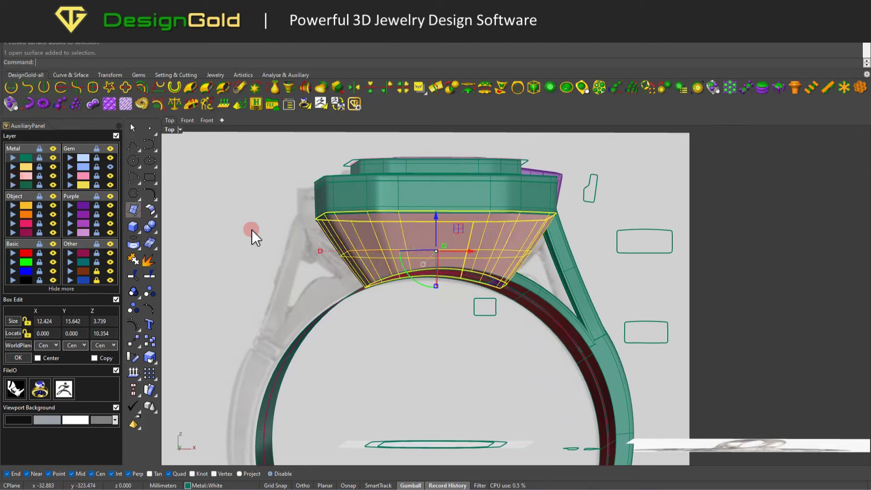
# Step: Extract a vertical isocurve from the gallery surface and inspect it in front and top views
pyautogui.scroll(2, 442, 208)
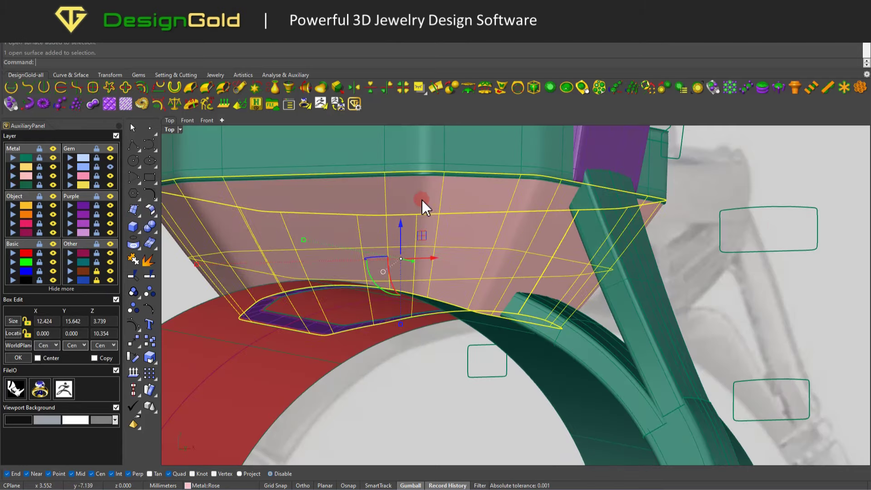
pyautogui.press('Return')
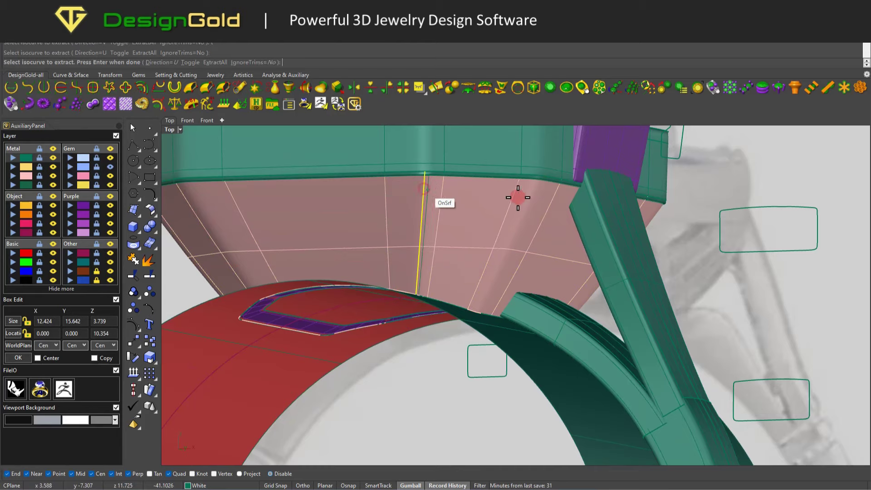
pyautogui.click(533, 194)
pyautogui.press('Return')
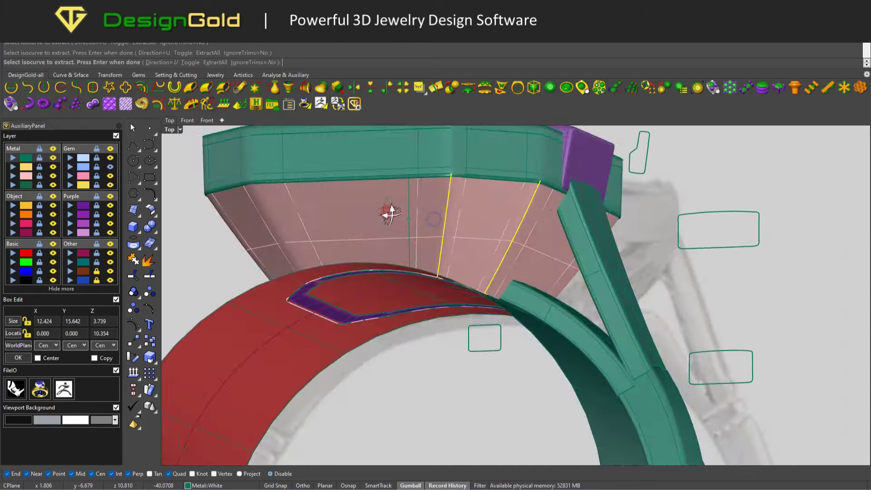
pyautogui.moveTo(351, 210); pyautogui.dragTo(400, 229, button='right')
pyautogui.scroll(-2, 400, 229)
pyautogui.hotkey('ctrl', 'F2')
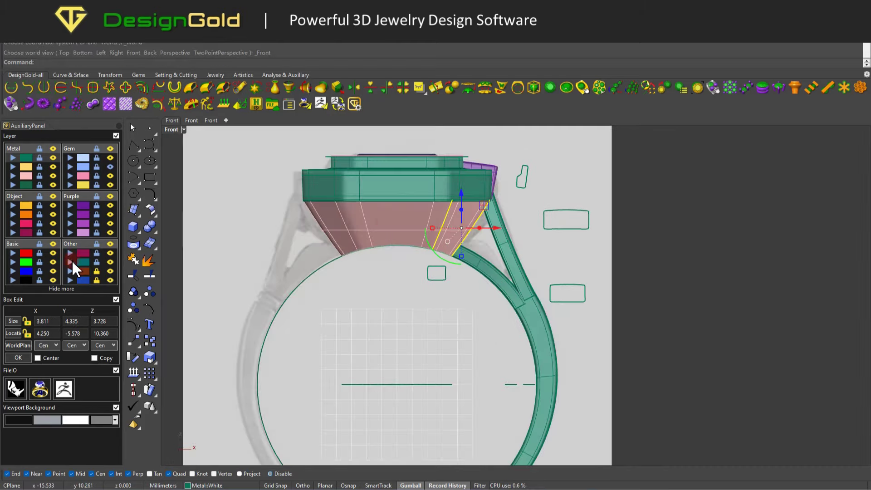
pyautogui.moveTo(452, 236)
pyautogui.mouseDown(button='right')
pyautogui.moveTo(460, 221)
pyautogui.moveTo(483, 227)
pyautogui.mouseUp(button='right')
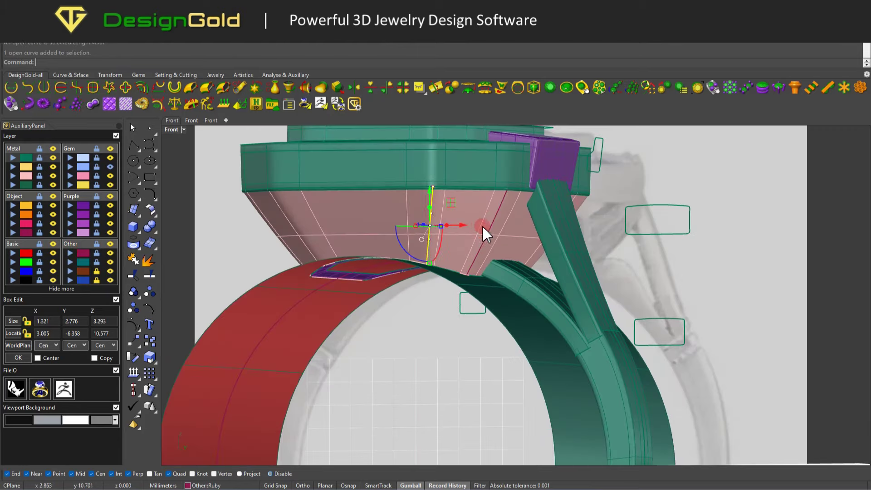
pyautogui.hotkey('ctrl', 'F1')
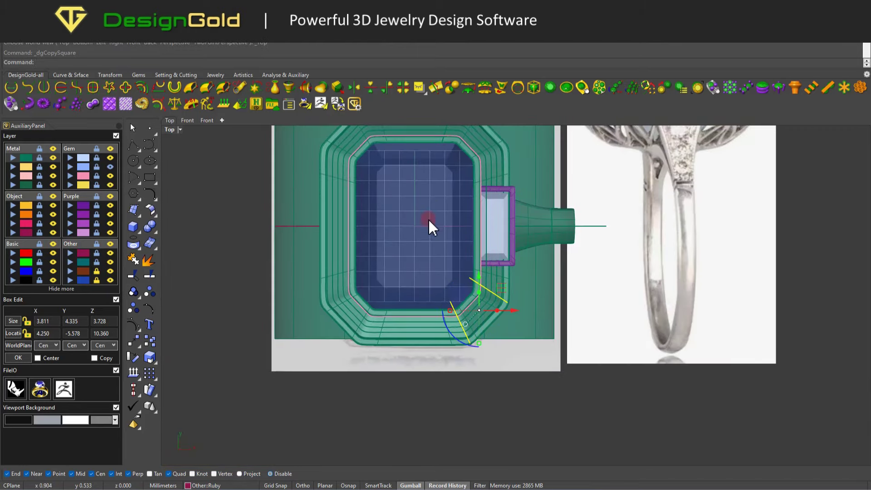
pyautogui.hotkey('ctrl', 'F2')
# Step: Crossing-select the gallery surface and its curves, excluding the ring band and collar surface
pyautogui.click(496, 260)
pyautogui.moveTo(498, 258); pyautogui.dragTo(243, 229)
pyautogui.keyDown('ctrl'); pyautogui.click(473, 304); pyautogui.keyUp('ctrl')
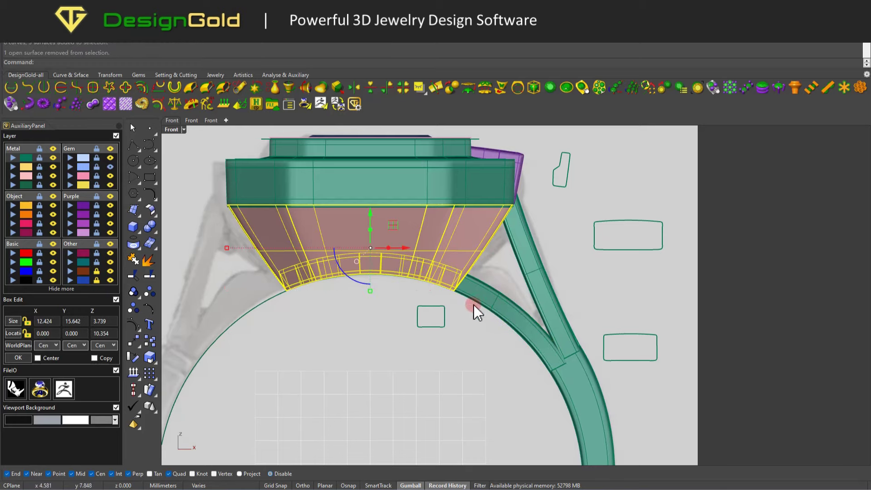
pyautogui.keyDown('ctrl'); pyautogui.click(266, 324); pyautogui.keyUp('ctrl')
pyautogui.keyDown('ctrl'); pyautogui.keyDown('shift'); pyautogui.moveTo(445, 261); pyautogui.dragTo(400, 226, button='right'); pyautogui.keyUp('shift'); pyautogui.keyUp('ctrl')
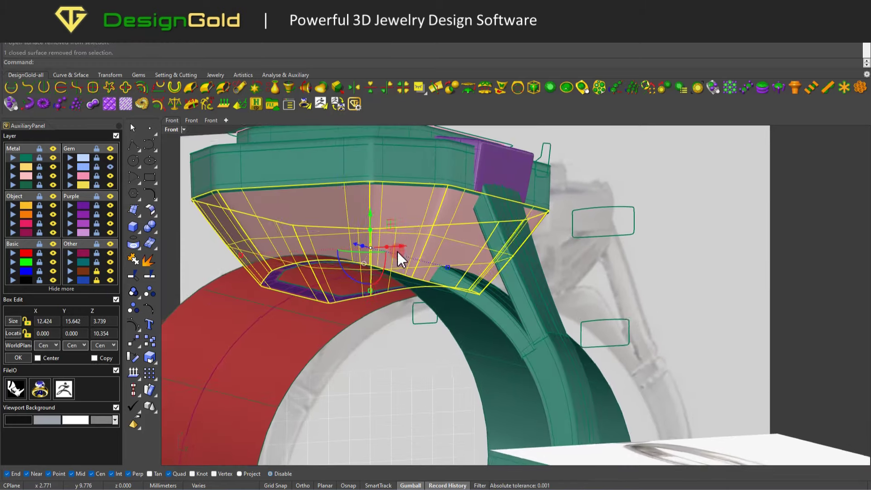
pyautogui.click(502, 87)
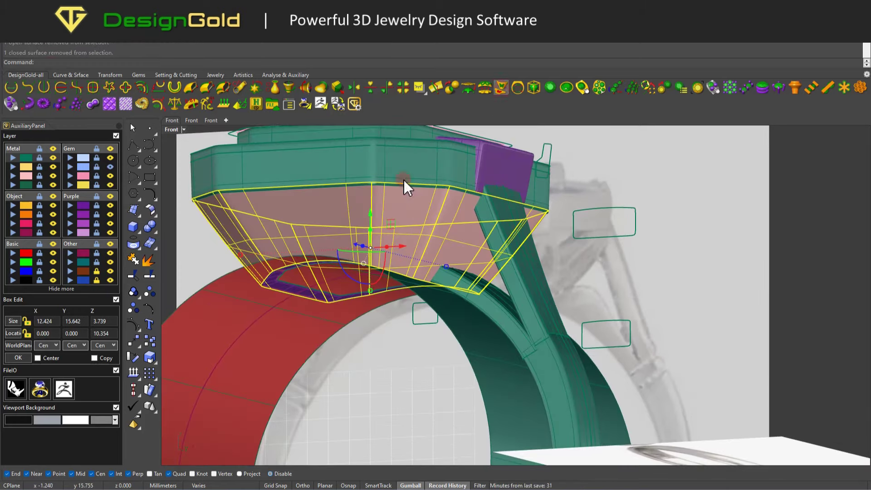
# Step: Flatten the gallery with Squish and hide the two curves inside the disc's hole
pyautogui.press('Return')
pyautogui.scroll(-3, 389, 307)
pyautogui.keyDown('ctrl'); pyautogui.keyDown('shift'); pyautogui.moveTo(389, 307); pyautogui.dragTo(383, 346, button='right'); pyautogui.keyUp('shift'); pyautogui.keyUp('ctrl')
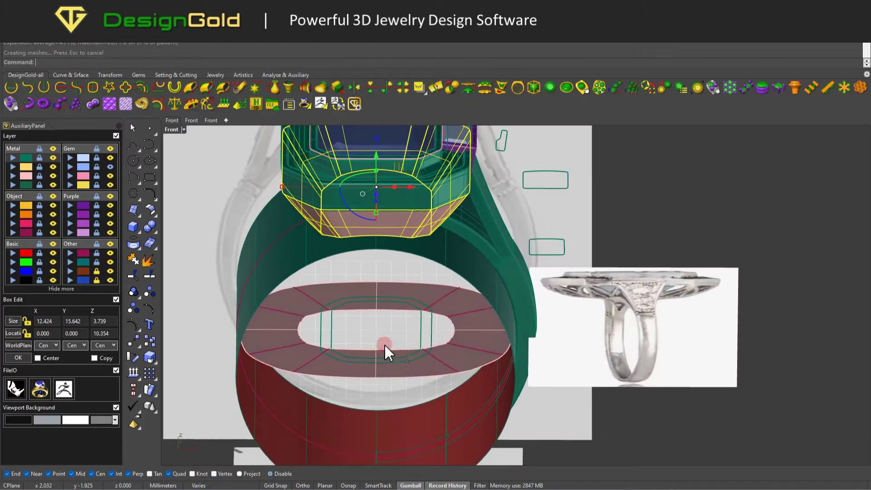
pyautogui.scroll(4, 294, 321)
pyautogui.scroll(-2, 295, 322)
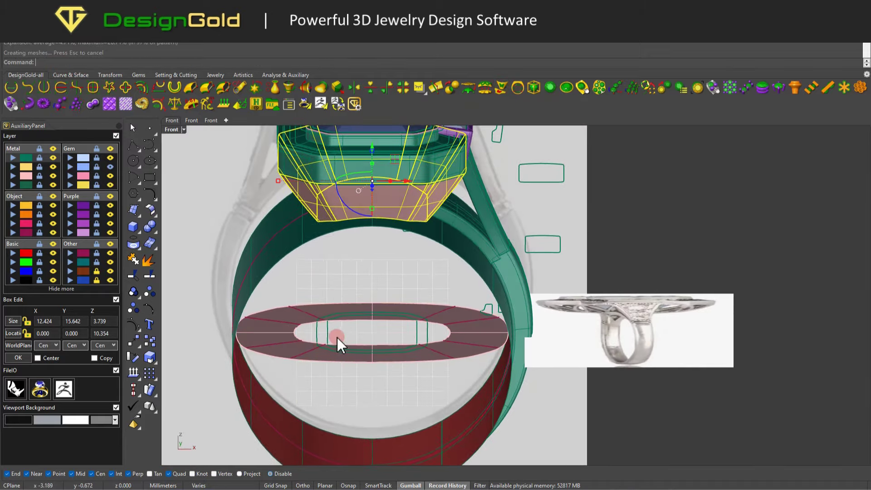
pyautogui.click(336, 337)
pyautogui.middleClick(279, 299)
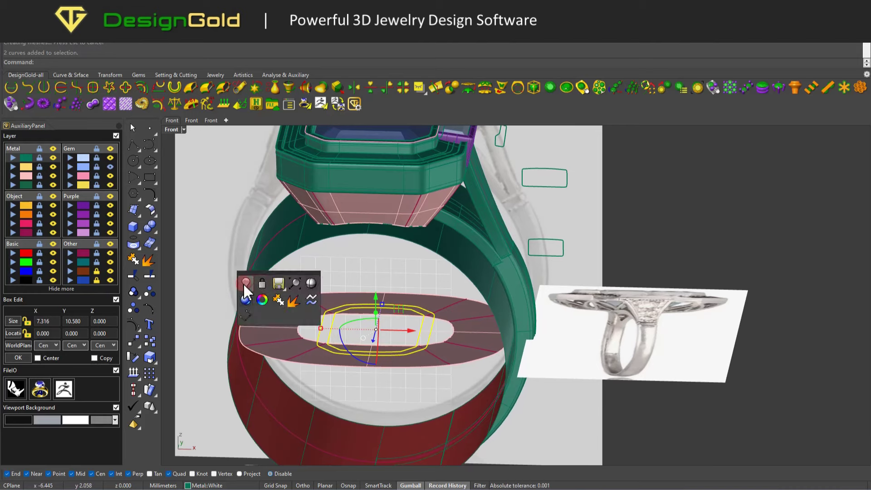
pyautogui.click(250, 288)
# Step: Select the flattened disc together with the gallery parts and ungroup them
pyautogui.keyDown('ctrl'); pyautogui.keyDown('shift'); pyautogui.moveTo(317, 323); pyautogui.dragTo(314, 306, button='right'); pyautogui.keyUp('shift'); pyautogui.keyUp('ctrl')
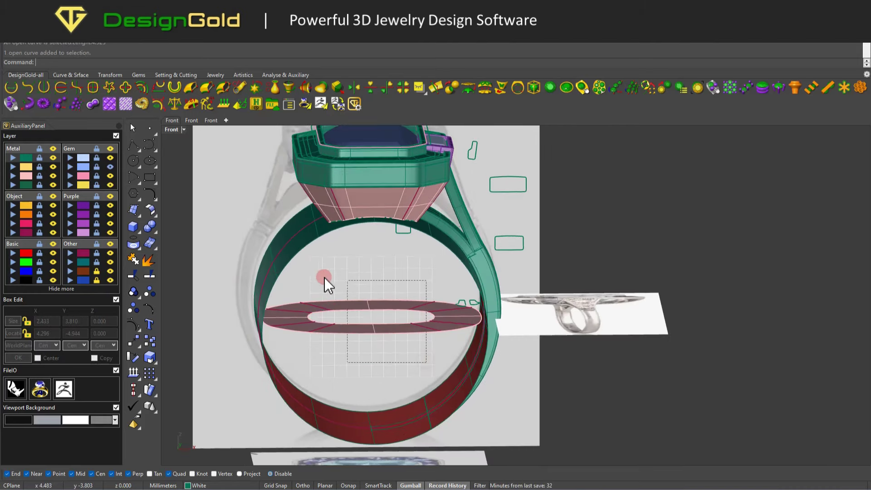
pyautogui.click(369, 323)
pyautogui.click(388, 347)
pyautogui.click(412, 321)
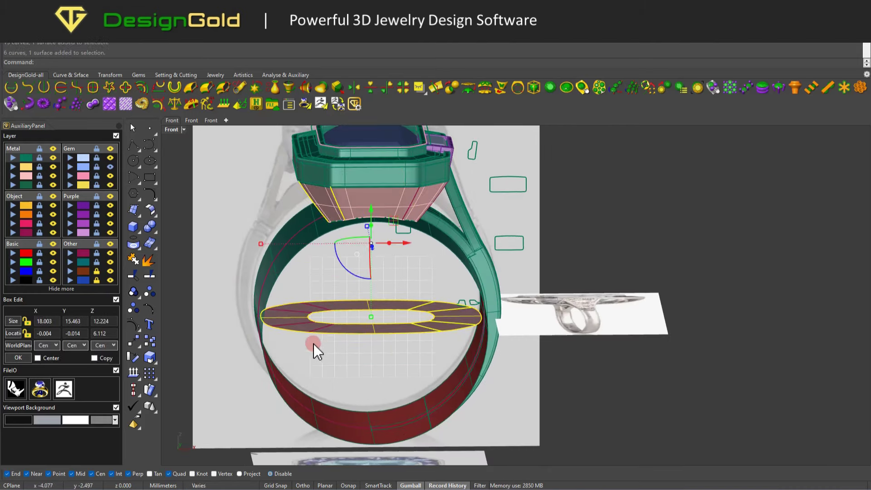
pyautogui.keyDown('shift'); pyautogui.click(363, 224); pyautogui.keyUp('shift')
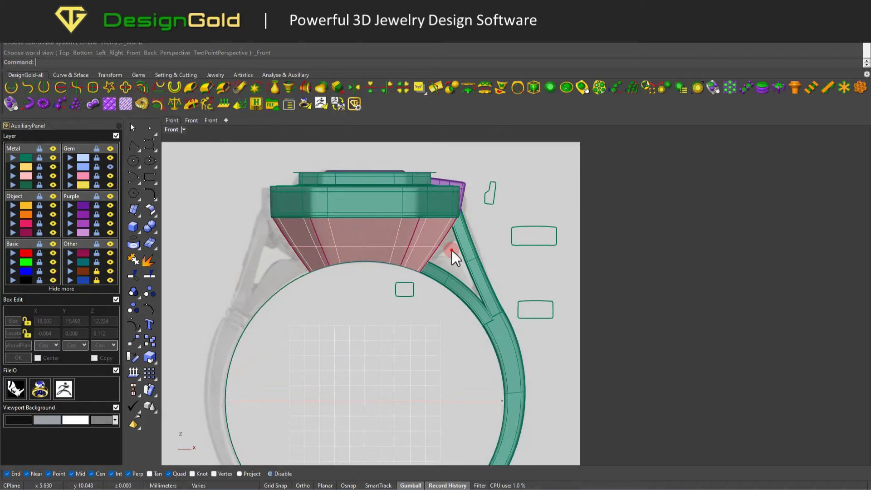
pyautogui.keyDown('shift'); pyautogui.click(334, 238); pyautogui.keyUp('shift')
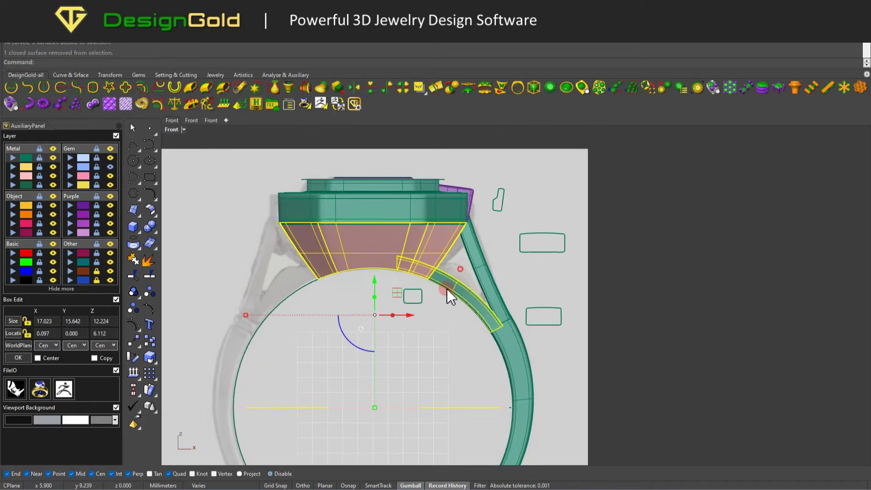
pyautogui.click(149, 287)
# Step: Select only the flattened disc and nudge it 20 mm down in Top view
pyautogui.moveTo(318, 299)
pyautogui.keyDown('ctrl'); pyautogui.keyDown('shift'); pyautogui.mouseDown(button='right')
pyautogui.moveTo(337, 306)
pyautogui.moveTo(326, 340)
pyautogui.mouseUp(button='right'); pyautogui.keyUp('shift'); pyautogui.keyUp('ctrl')
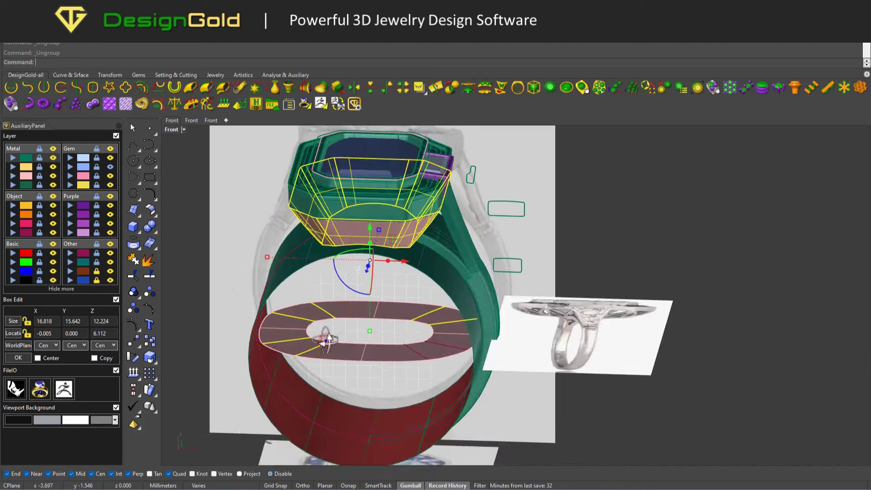
pyautogui.moveTo(214, 292); pyautogui.dragTo(465, 352)
pyautogui.scroll(3, 449, 296)
pyautogui.scroll(-3, 449, 296)
pyautogui.keyDown('ctrl'); pyautogui.click(449, 324); pyautogui.keyUp('ctrl')
pyautogui.hotkey('ctrl', 'F1')
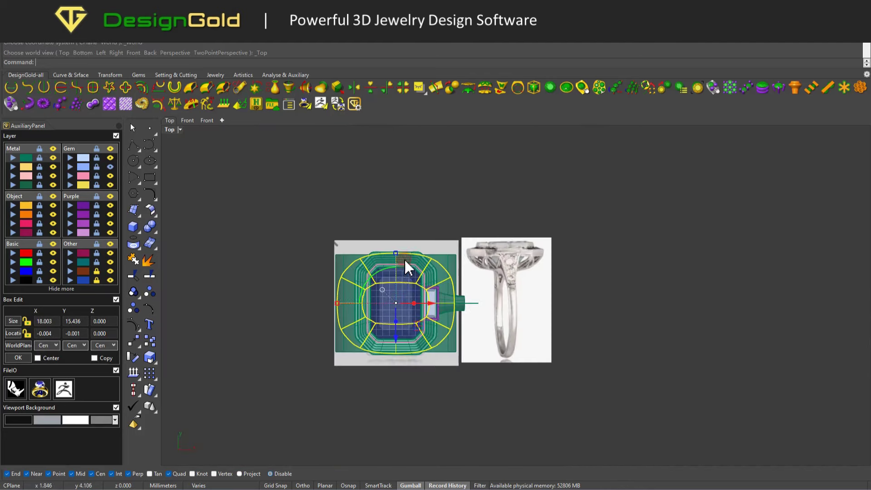
pyautogui.scroll(2, 407, 298)
pyautogui.scroll(-1, 415, 241)
pyautogui.hotkey('alt', 'Down')
pyautogui.hotkey('alt', 'Down')
pyautogui.hotkey('alt', 'Down')
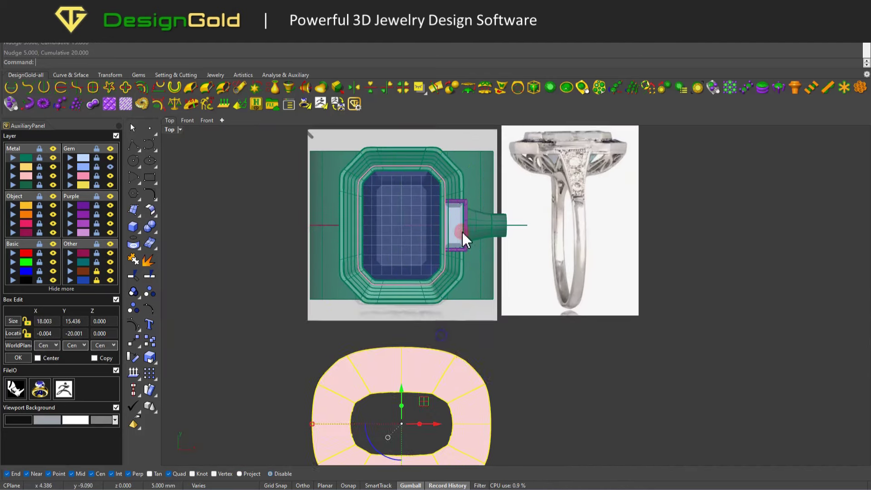
pyautogui.hotkey('alt', 'Down')
pyautogui.press('Escape')
pyautogui.scroll(2, 416, 268)
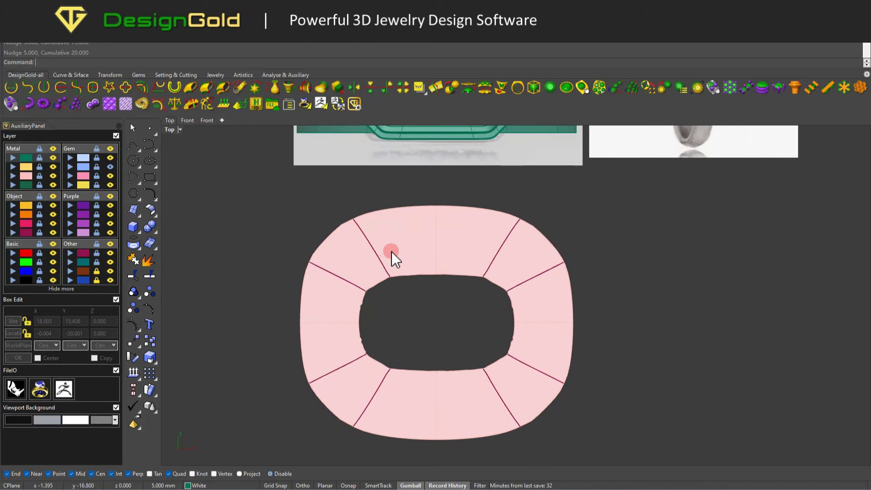
# Step: Draw an arc beside the flattened gallery and mirror it into a leaf-shaped lens
pyautogui.click(169, 186)
pyautogui.scroll(1, 256, 254)
pyautogui.click(259, 249)
pyautogui.click(253, 282)
pyautogui.scroll(1, 260, 266)
pyautogui.click(279, 254)
pyautogui.scroll(-1, 281, 249)
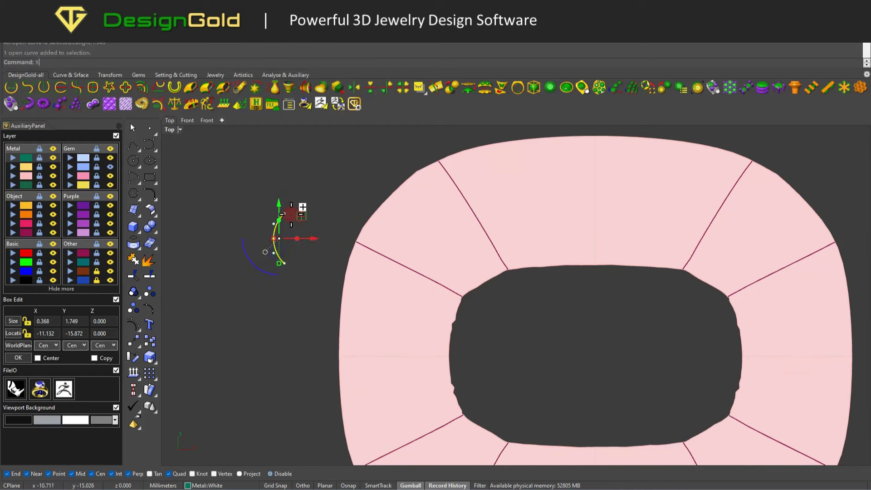
pyautogui.scroll(-2, 299, 233)
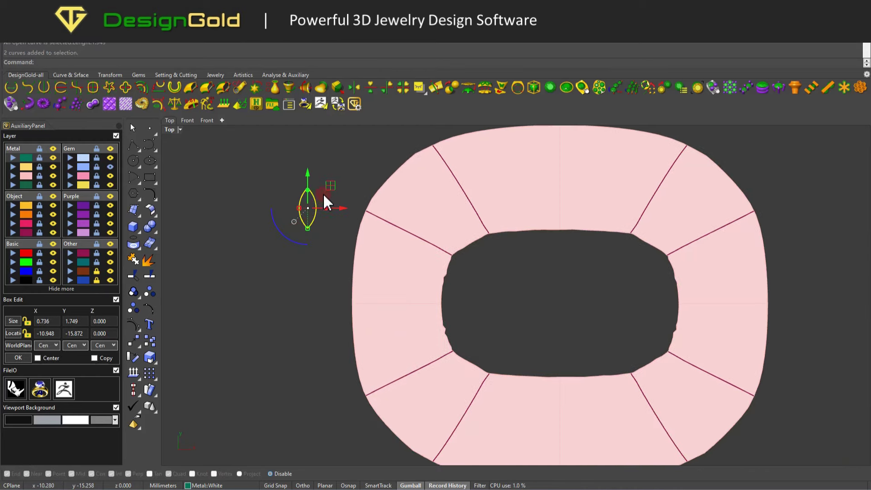
pyautogui.scroll(2, 295, 214)
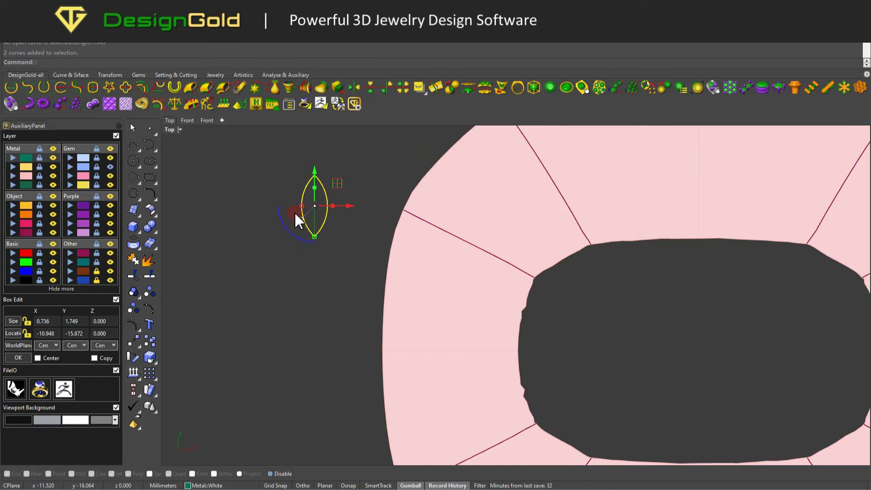
# Step: Rebuild the lens curve to 3 points, degree 2
pyautogui.rightClick(295, 211)
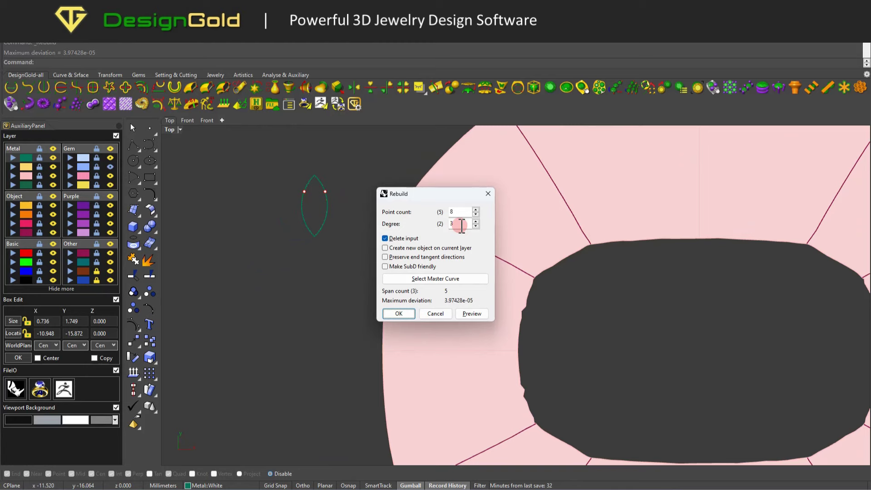
pyautogui.click(399, 313)
pyautogui.scroll(-2, 324, 209)
# Step: Stretch the lens to about 5.9 mm, lay it horizontal, then shorten it to about 3.9 mm
pyautogui.moveTo(325, 229); pyautogui.dragTo(319, 201)
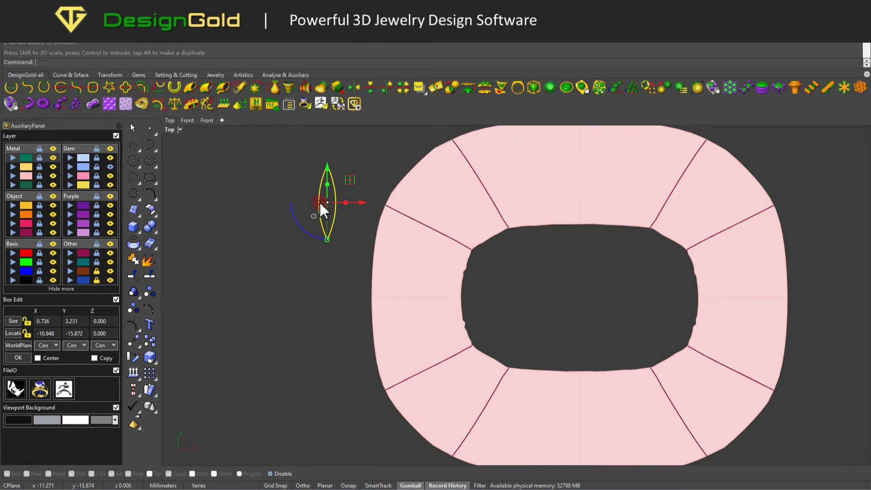
pyautogui.scroll(-2, 314, 231)
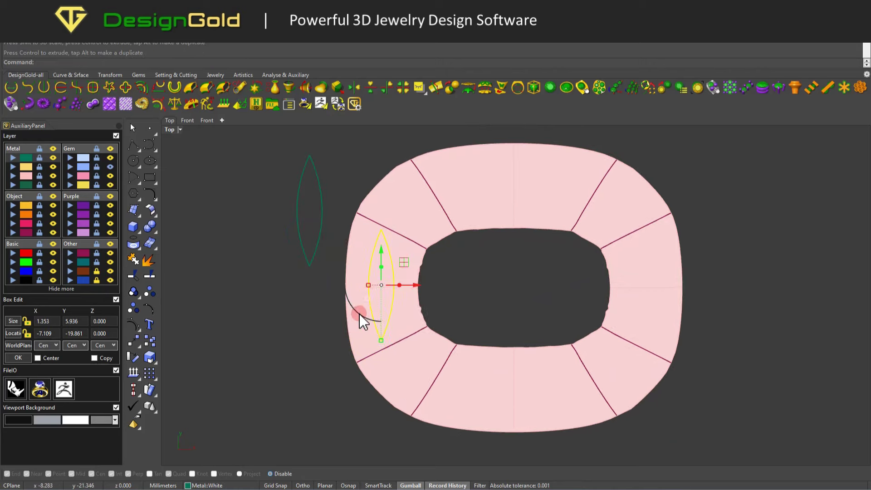
pyautogui.moveTo(359, 314); pyautogui.dragTo(445, 317)
pyautogui.scroll(3, 365, 278)
pyautogui.click(421, 286)
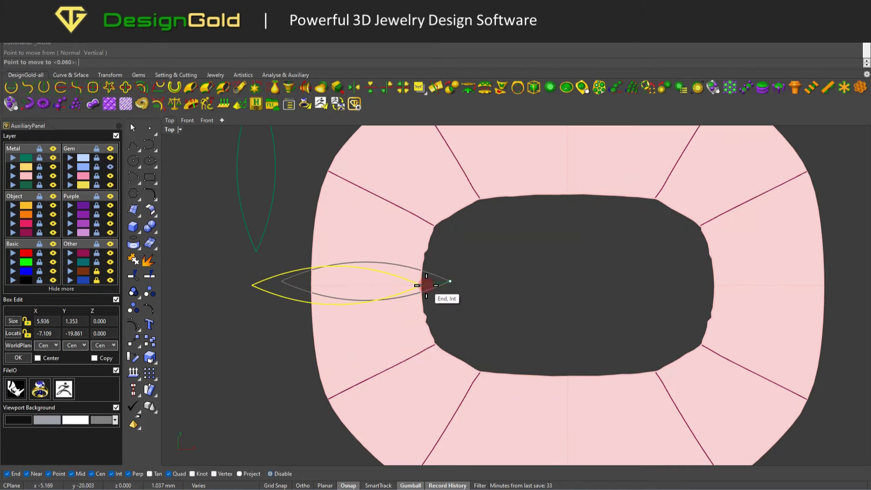
pyautogui.click(421, 286)
pyautogui.click(253, 288)
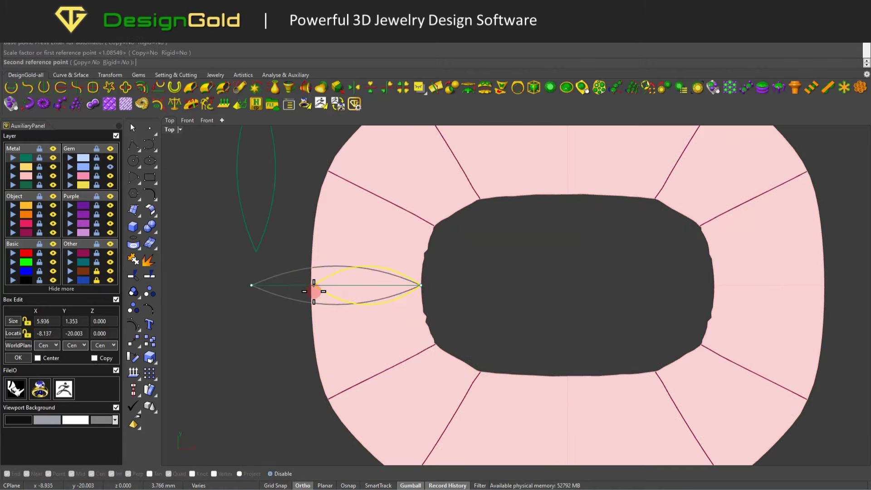
pyautogui.click(313, 287)
# Step: Move the upper lens onto the disc, tilting it about 45° and slightly enlarging it
pyautogui.moveTo(378, 265); pyautogui.dragTo(371, 218)
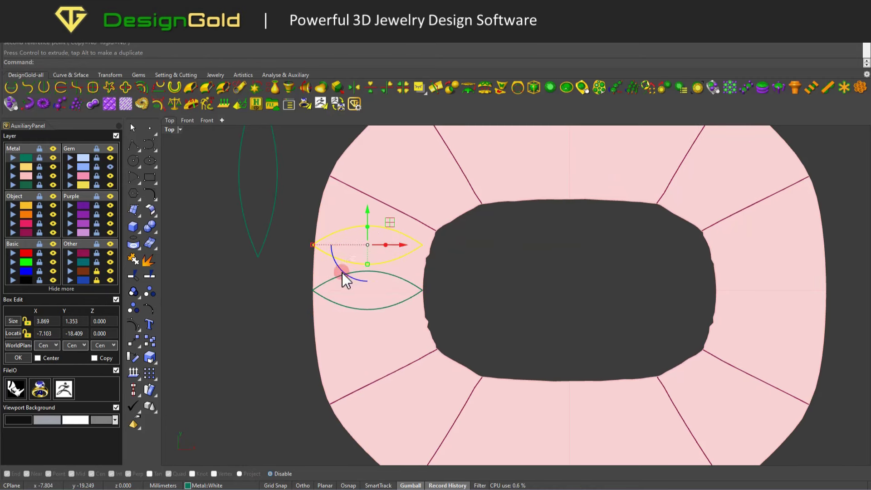
pyautogui.moveTo(342, 272)
pyautogui.mouseDown()
pyautogui.moveTo(413, 245)
pyautogui.moveTo(360, 238)
pyautogui.mouseUp()
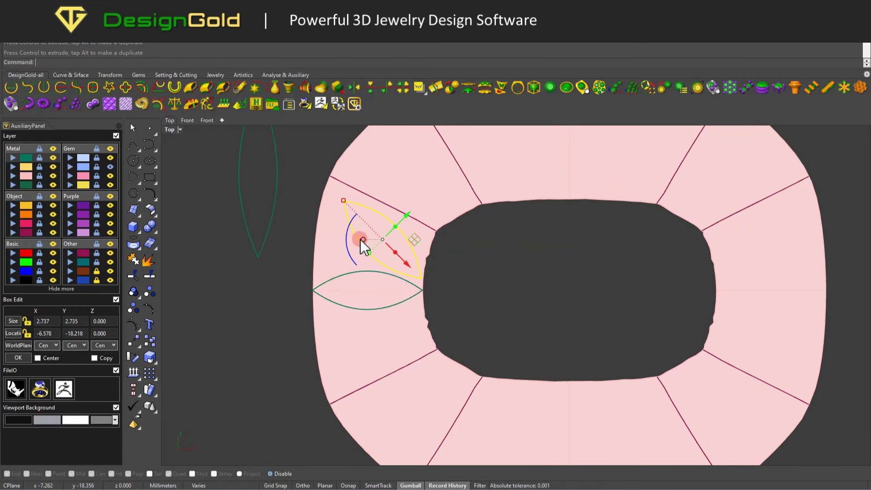
pyautogui.moveTo(418, 239)
pyautogui.mouseDown()
pyautogui.moveTo(411, 244)
pyautogui.moveTo(410, 235)
pyautogui.mouseUp()
pyautogui.click(328, 185)
pyautogui.scroll(2, 422, 294)
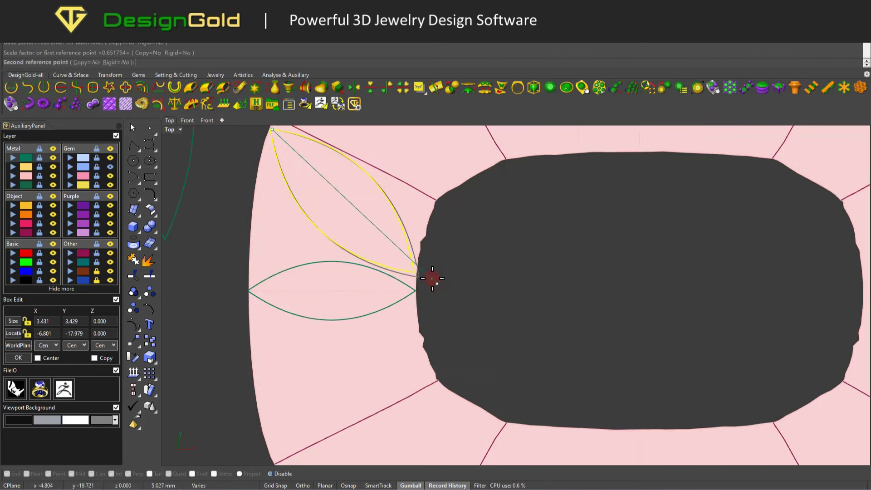
# Step: Stretch the horizontal leaf slightly taller
pyautogui.click(433, 279)
pyautogui.scroll(-1, 396, 302)
pyautogui.click(349, 311)
pyautogui.moveTo(349, 312); pyautogui.dragTo(349, 316)
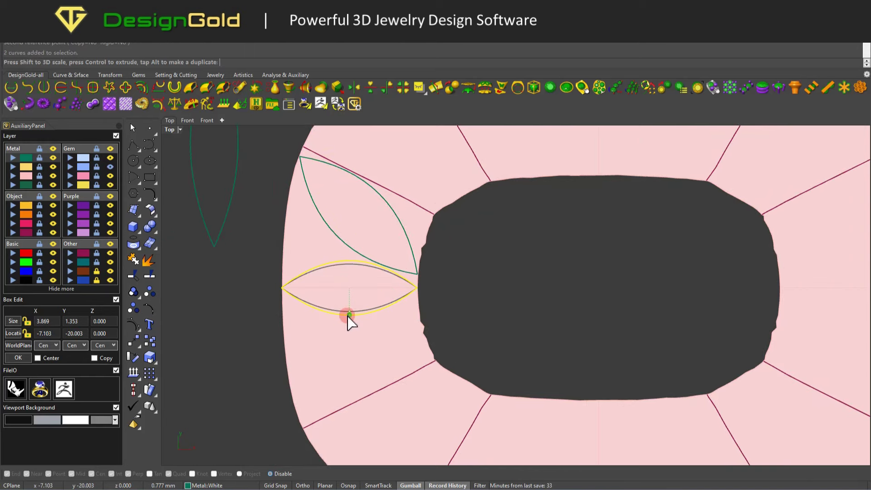
pyautogui.press('Escape')
# Step: Rotate and widen the upper-left leaf, then mirror it to add a leaf above
pyautogui.click(324, 247)
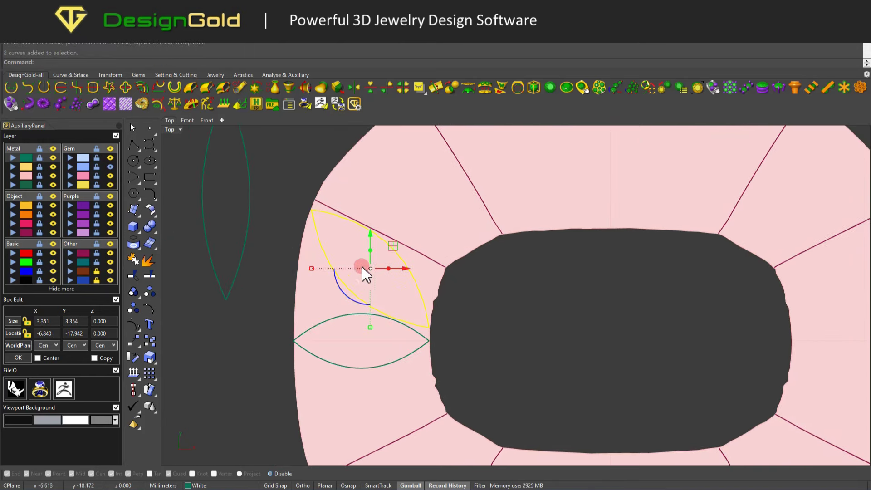
pyautogui.moveTo(352, 301); pyautogui.dragTo(390, 252)
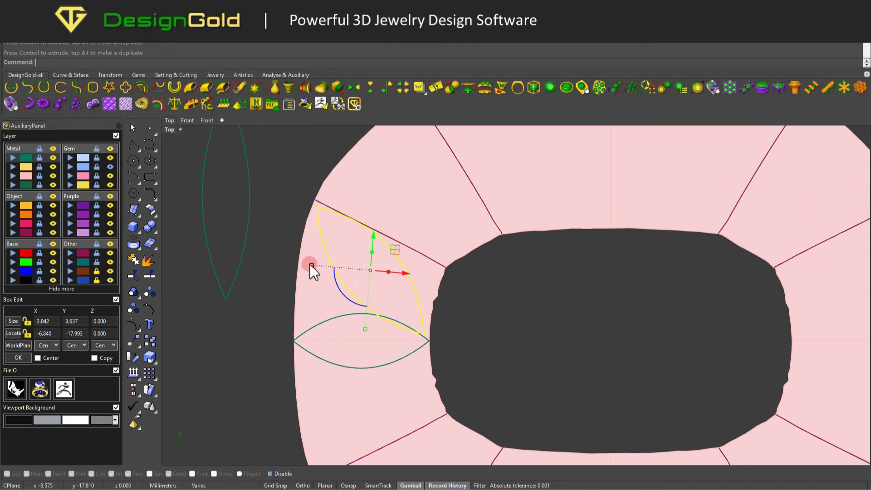
pyautogui.moveTo(309, 265); pyautogui.dragTo(355, 263)
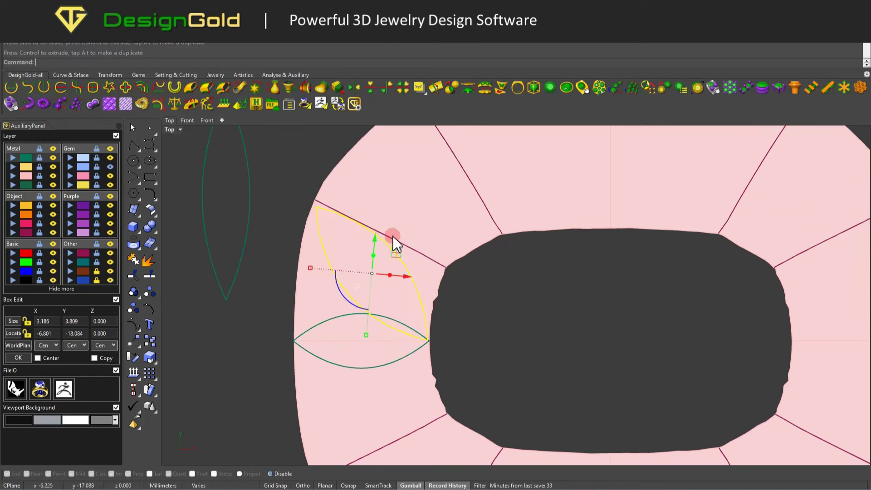
pyautogui.click(352, 238)
pyautogui.click(433, 311)
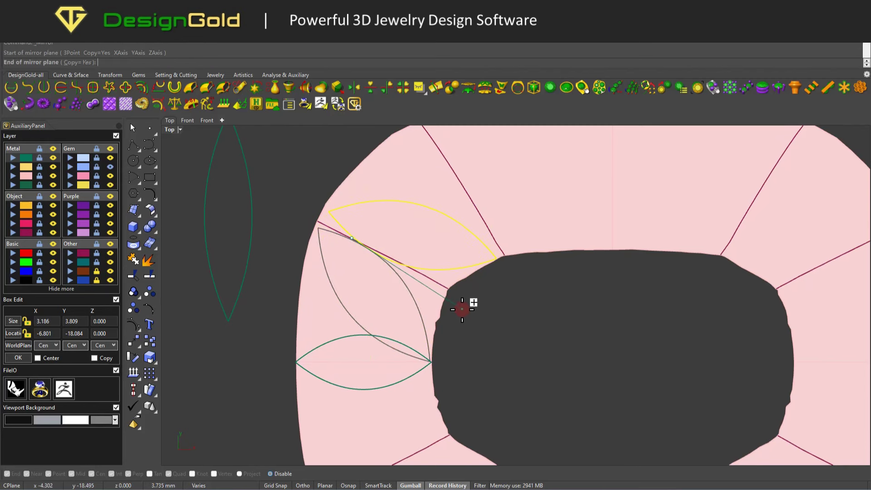
# Step: Nudge the mirrored leaf lower and narrow it by scaling its control points
pyautogui.click(437, 263)
pyautogui.moveTo(438, 213); pyautogui.dragTo(428, 228)
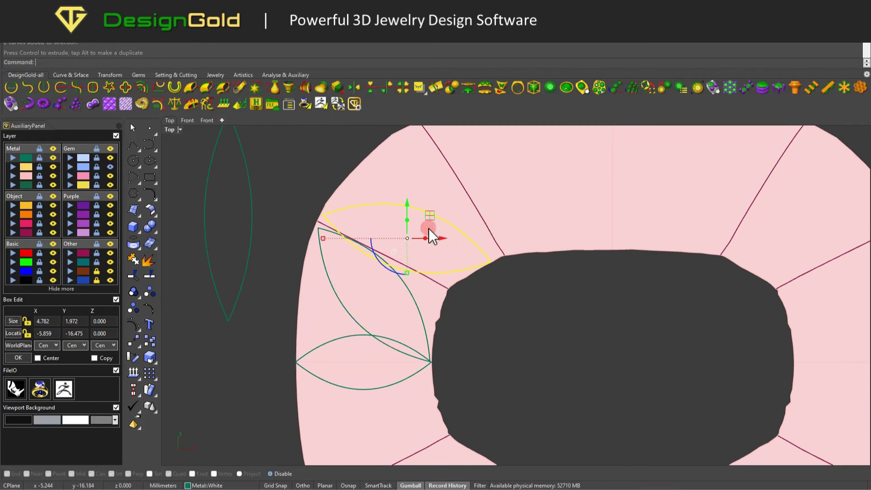
pyautogui.press('F10')
pyautogui.moveTo(368, 164)
pyautogui.mouseDown()
pyautogui.moveTo(441, 289)
pyautogui.moveTo(404, 285)
pyautogui.mouseUp()
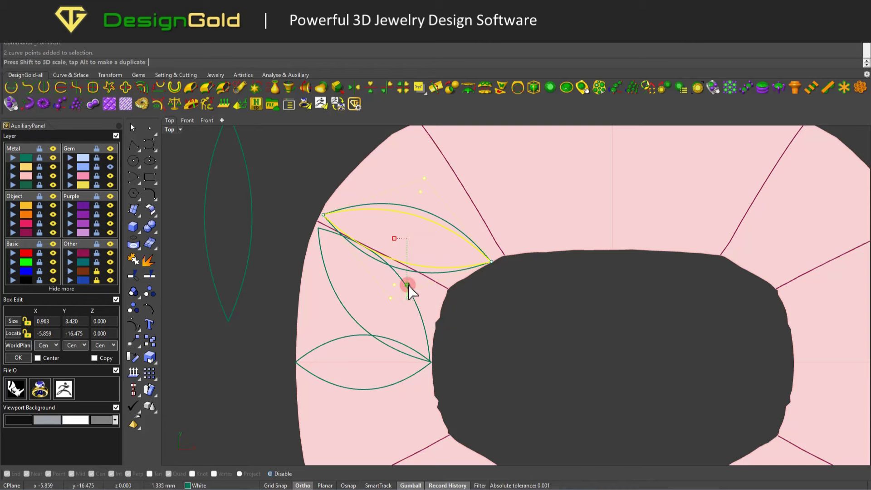
pyautogui.press('Escape')
# Step: Reshape the leaf by scaling its control points and adjust its curvature
pyautogui.moveTo(404, 285); pyautogui.dragTo(388, 298, button='right')
pyautogui.click(387, 297)
pyautogui.click(414, 322)
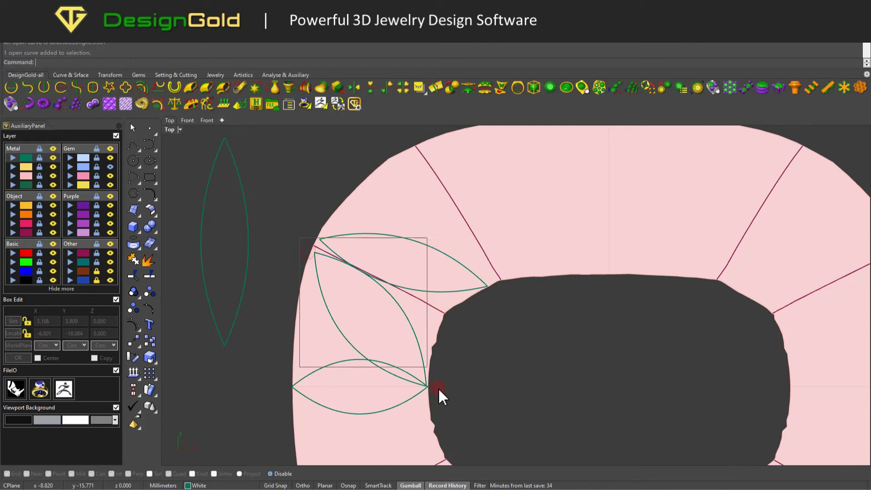
pyautogui.press('F10')
pyautogui.moveTo(278, 258); pyautogui.dragTo(429, 368)
pyautogui.moveTo(322, 321); pyautogui.dragTo(331, 329)
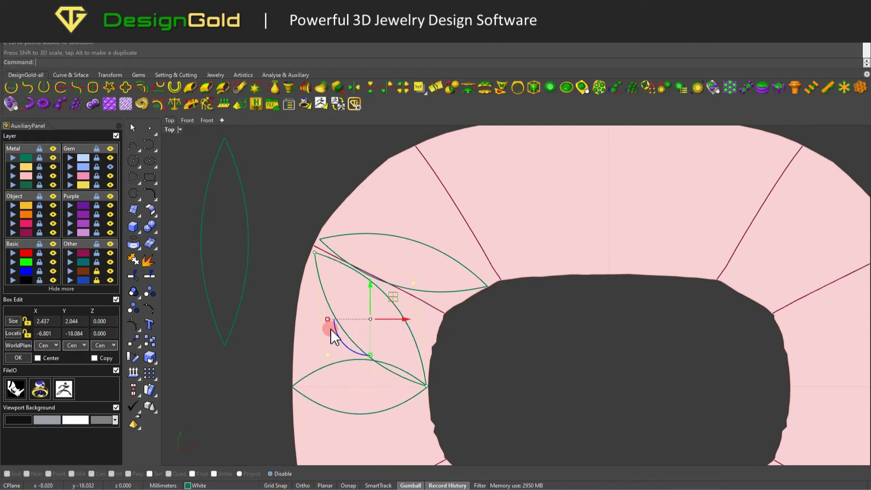
pyautogui.press('Escape')
pyautogui.moveTo(340, 239); pyautogui.dragTo(363, 219, button='right')
# Step: Mirror an upright leaf copy, move its tip to the upper ring edge, rotate and shrink it
pyautogui.click(449, 227)
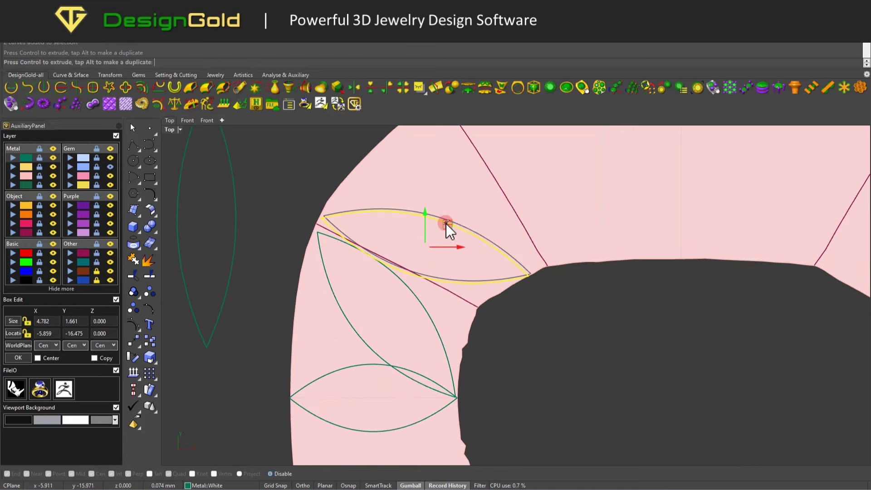
pyautogui.scroll(-2, 449, 245)
pyautogui.click(489, 289)
pyautogui.click(511, 320)
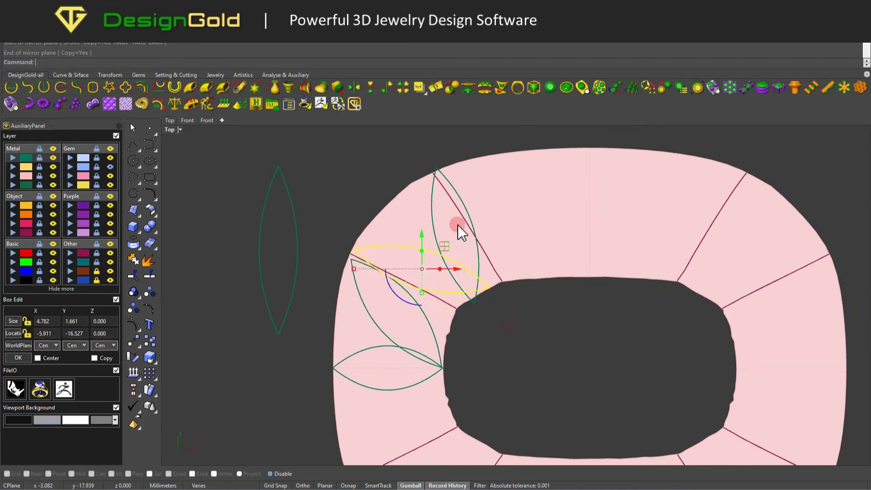
pyautogui.write('m')
pyautogui.press('Return')
pyautogui.click(482, 285)
pyautogui.click(430, 170)
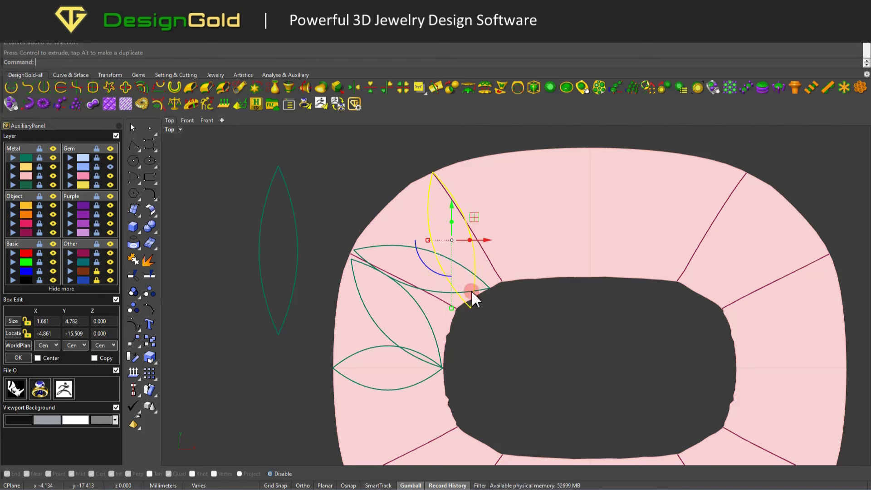
pyautogui.moveTo(433, 268); pyautogui.dragTo(447, 275)
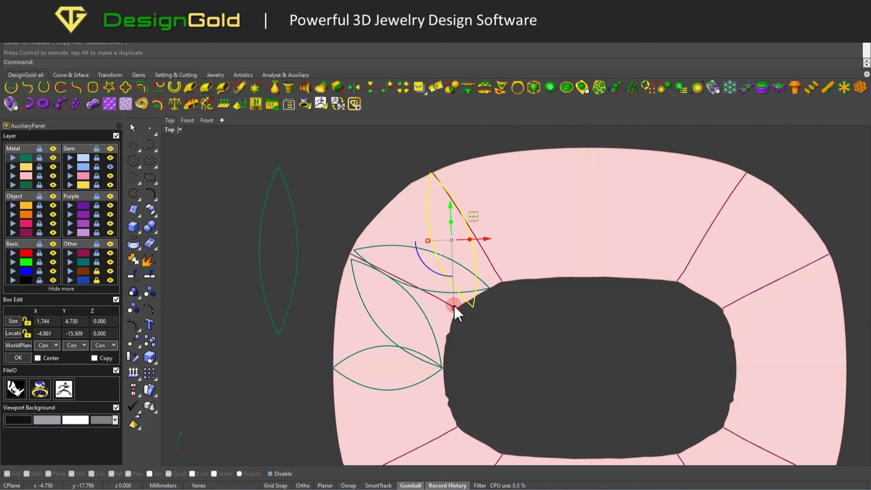
pyautogui.moveTo(474, 218); pyautogui.dragTo(474, 213)
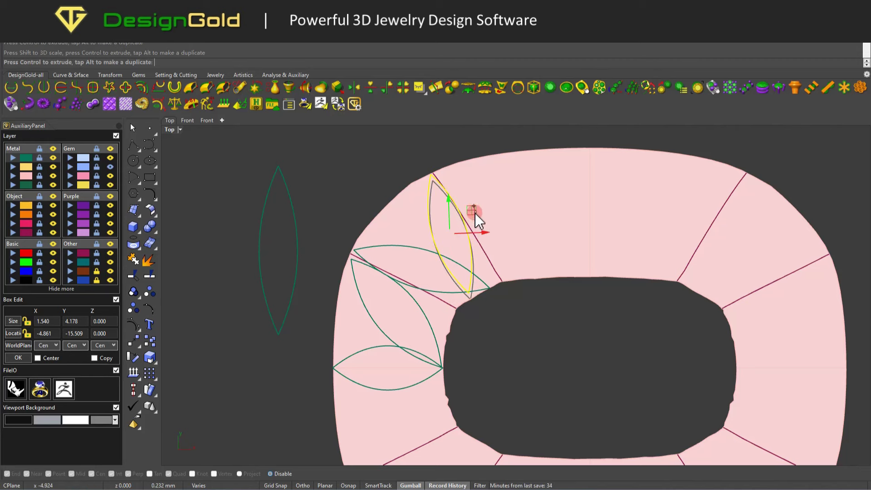
# Step: Rotate the horizontal upper leaf and shorten it to about 4.15 mm from its tip
pyautogui.moveTo(352, 235); pyautogui.dragTo(495, 298)
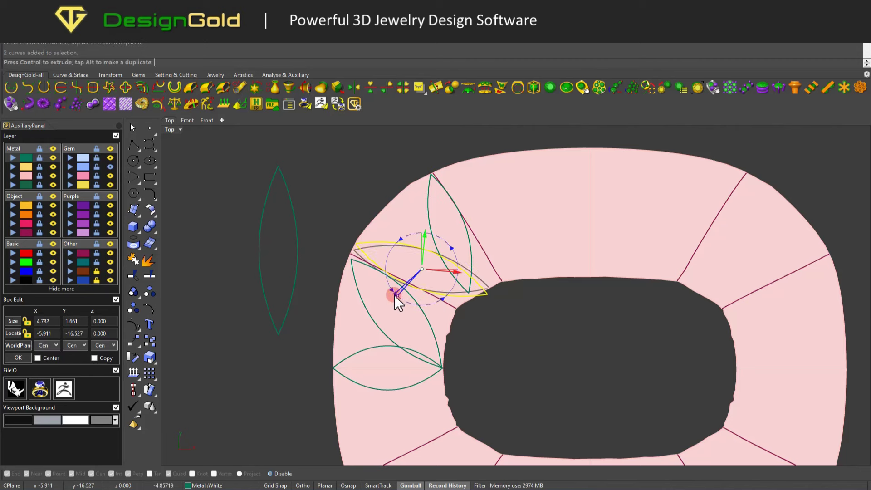
pyautogui.moveTo(394, 295); pyautogui.dragTo(413, 304)
pyautogui.press('Return')
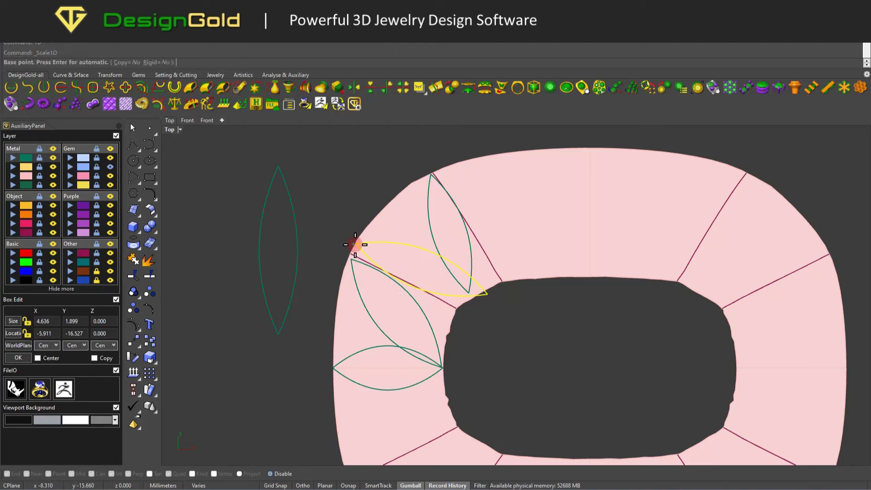
pyautogui.click(356, 244)
pyautogui.click(486, 293)
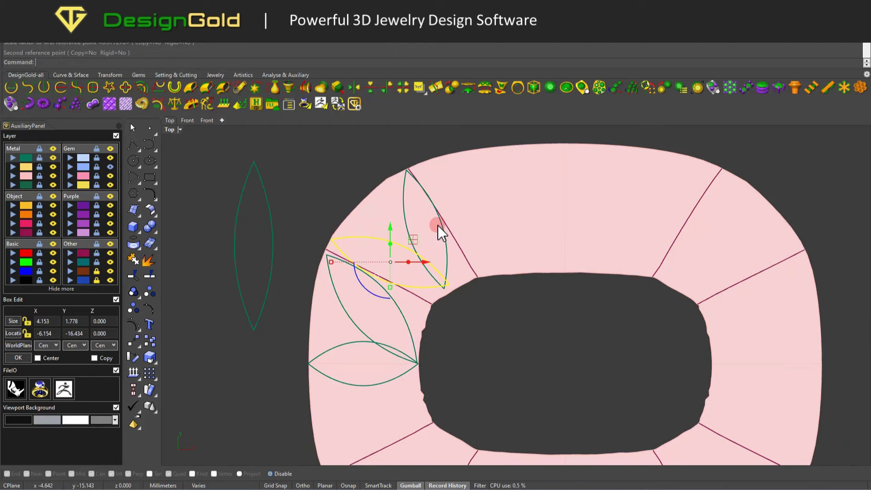
pyautogui.scroll(-5, 468, 271)
pyautogui.keyDown('ctrl'); pyautogui.keyDown('shift'); pyautogui.moveTo(462, 281); pyautogui.dragTo(463, 174, button='right'); pyautogui.keyUp('shift'); pyautogui.keyUp('ctrl')
# Step: In Top view, scale the upper leaf from its inner tip
pyautogui.hotkey('ctrl', 'F1')
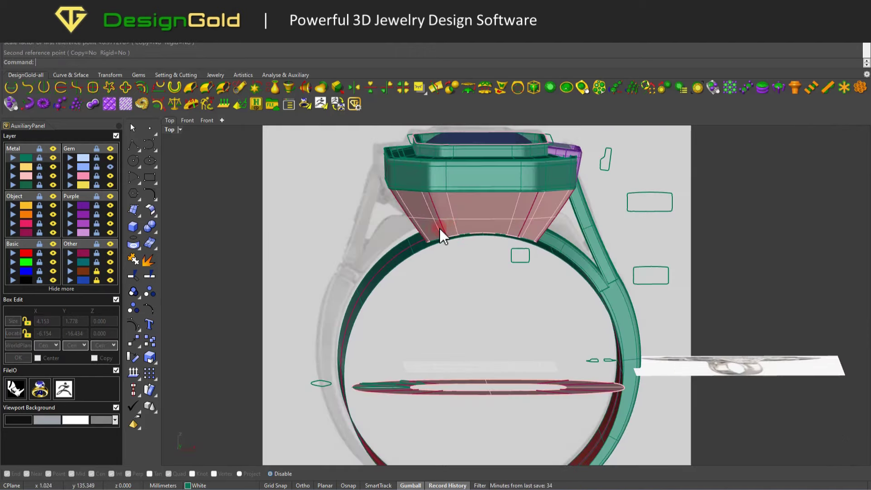
pyautogui.scroll(2, 458, 285)
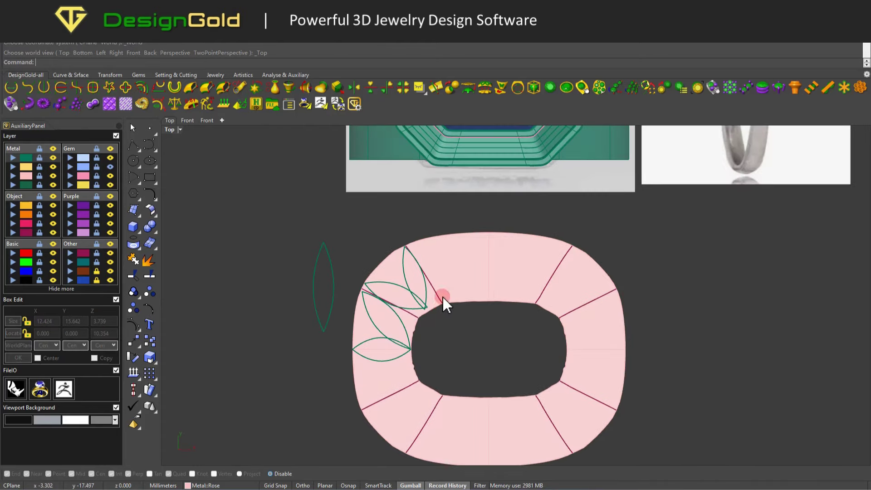
pyautogui.click(423, 287)
pyautogui.scroll(2, 423, 286)
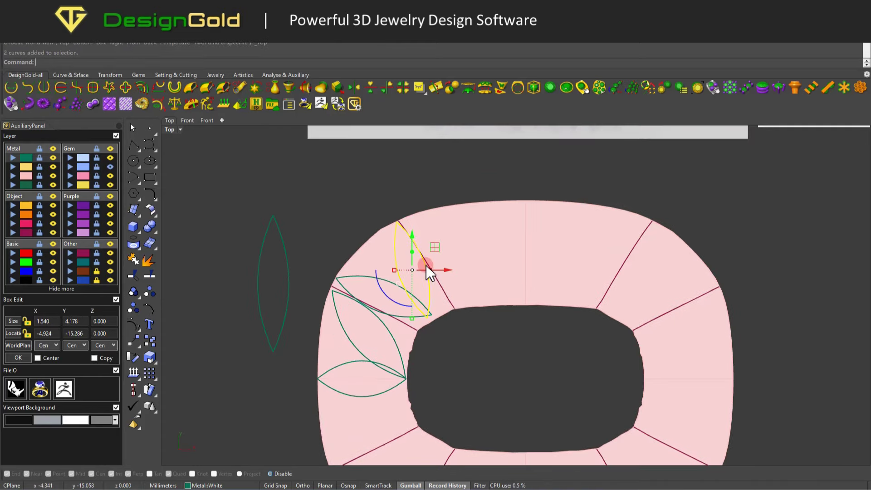
pyautogui.click(418, 287)
pyautogui.scroll(2, 418, 290)
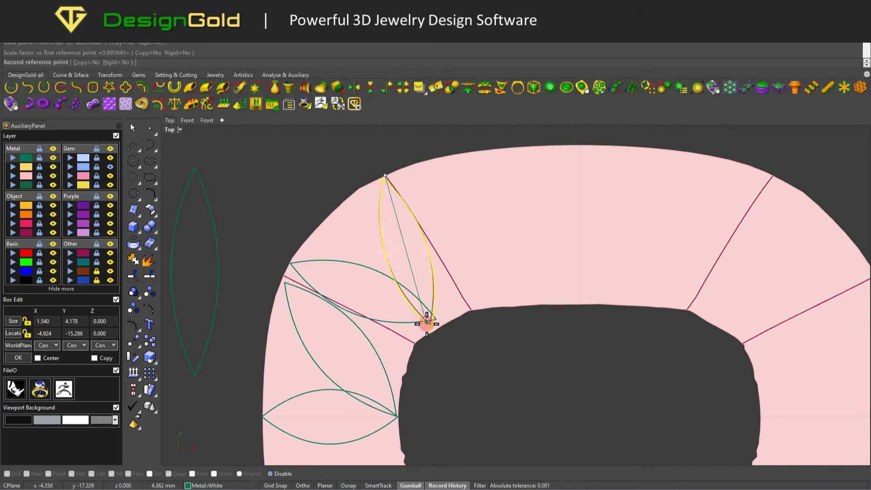
pyautogui.click(438, 323)
pyautogui.press('Return')
pyautogui.click(292, 264)
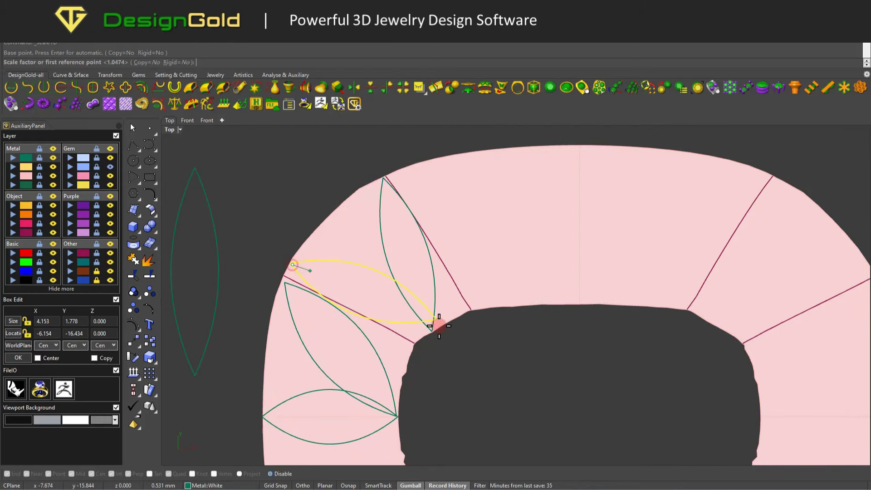
pyautogui.click(433, 320)
pyautogui.scroll(-3, 415, 295)
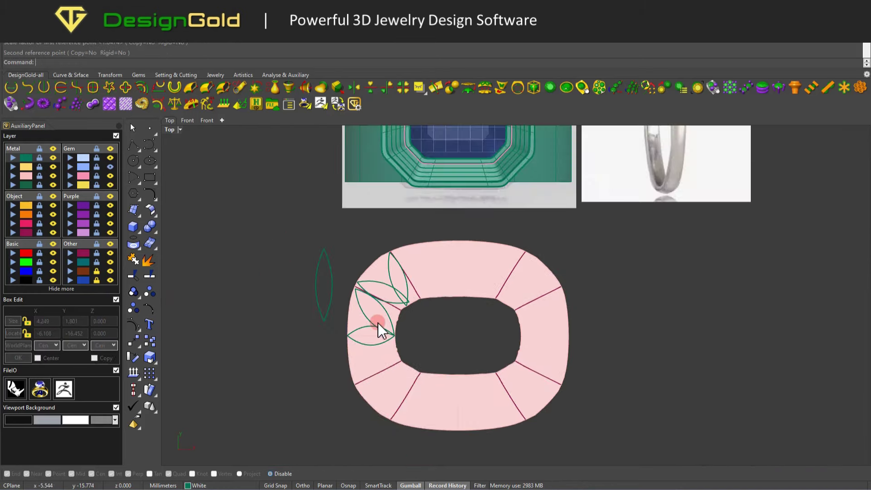
pyautogui.scroll(1, 356, 342)
# Step: Copy two leaves and move the copies up to the top of the ring opening
pyautogui.moveTo(355, 342)
pyautogui.mouseDown()
pyautogui.moveTo(405, 316)
pyautogui.moveTo(503, 325)
pyautogui.mouseUp()
pyautogui.press('alt')
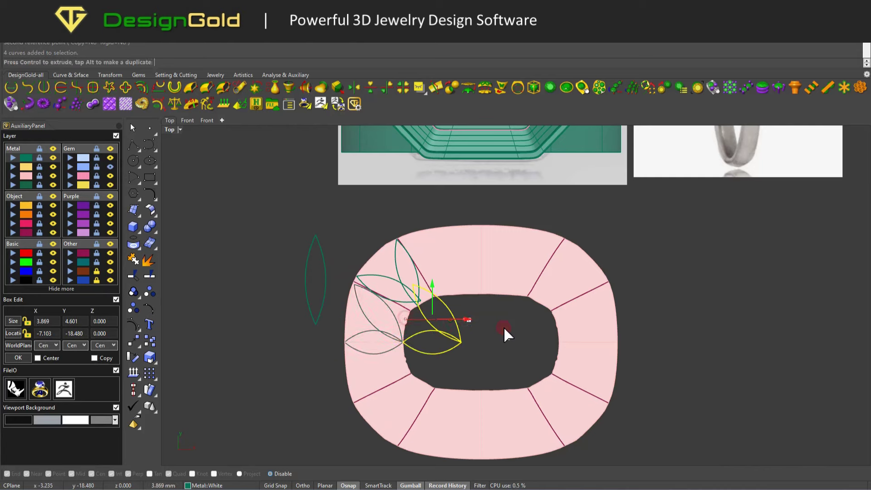
pyautogui.moveTo(454, 350); pyautogui.dragTo(483, 328)
pyautogui.scroll(2, 484, 345)
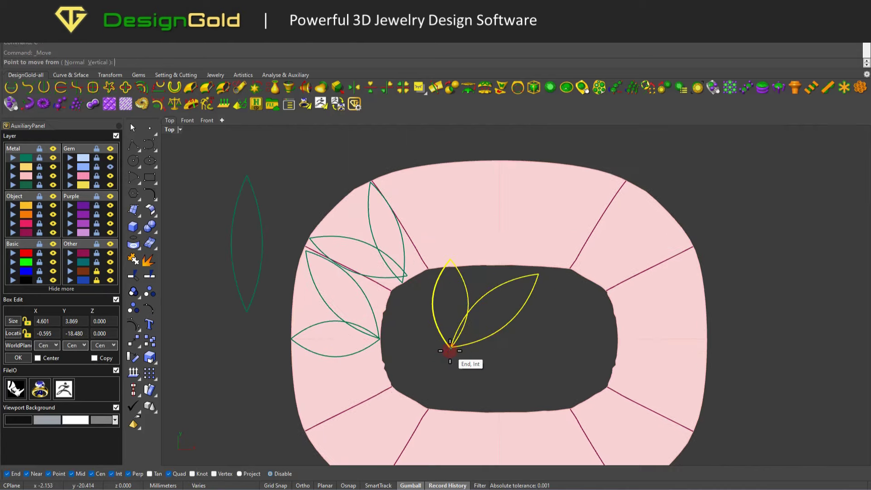
pyautogui.moveTo(448, 353); pyautogui.dragTo(495, 290)
# Step: Mirror the right leaf copy to the left and shift the three top leaves upward
pyautogui.moveTo(481, 321); pyautogui.dragTo(600, 216)
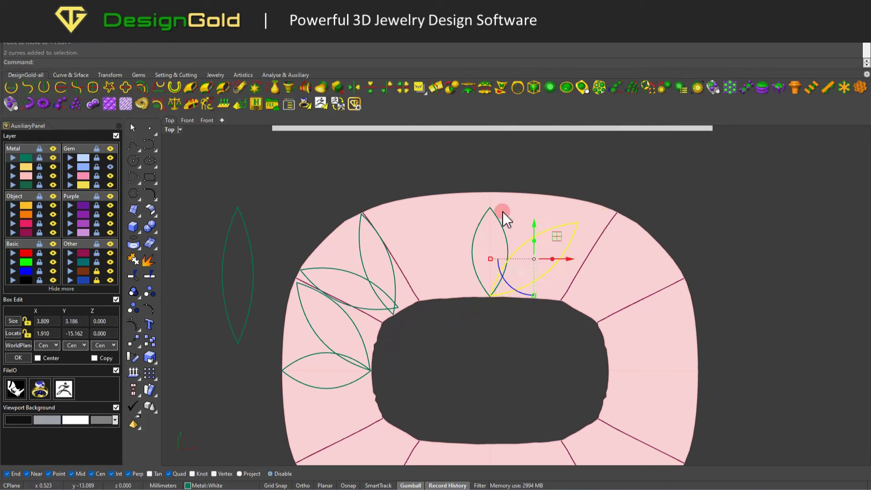
pyautogui.click(490, 207)
pyautogui.click(502, 171)
pyautogui.moveTo(583, 304); pyautogui.dragTo(583, 304)
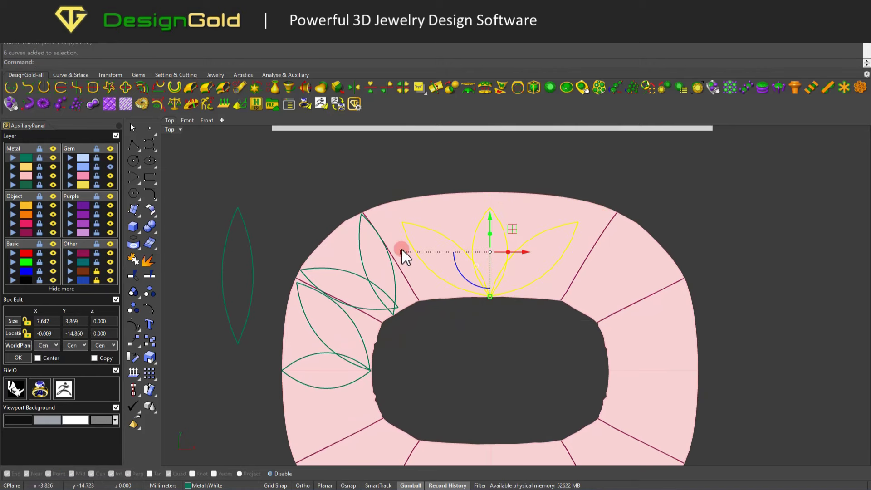
pyautogui.moveTo(491, 224); pyautogui.dragTo(486, 209)
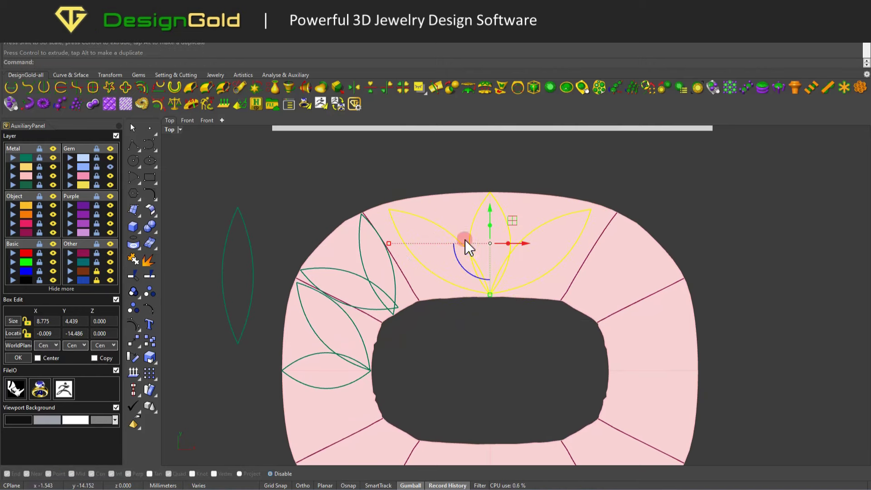
pyautogui.press('Escape')
# Step: Delete the extra leaf curves and shift one remaining leaf slightly left
pyautogui.moveTo(376, 189); pyautogui.dragTo(491, 296)
pyautogui.click(532, 239)
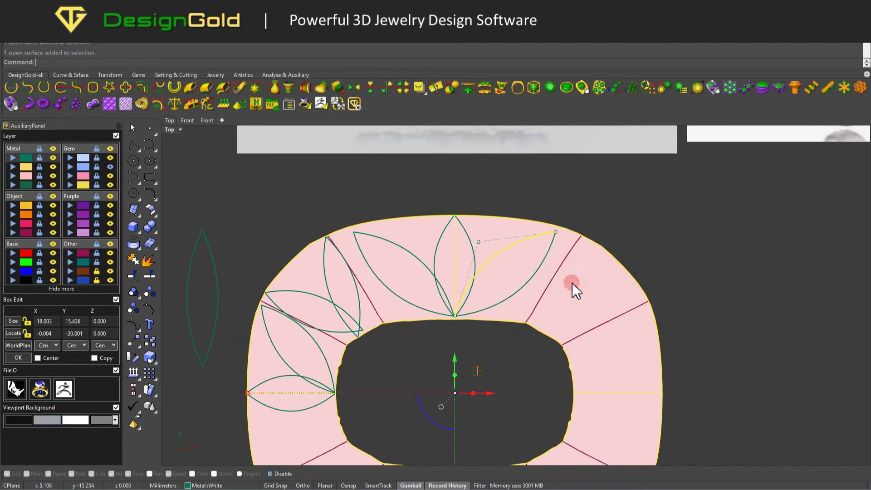
pyautogui.press('Delete')
pyautogui.moveTo(407, 203); pyautogui.dragTo(519, 320)
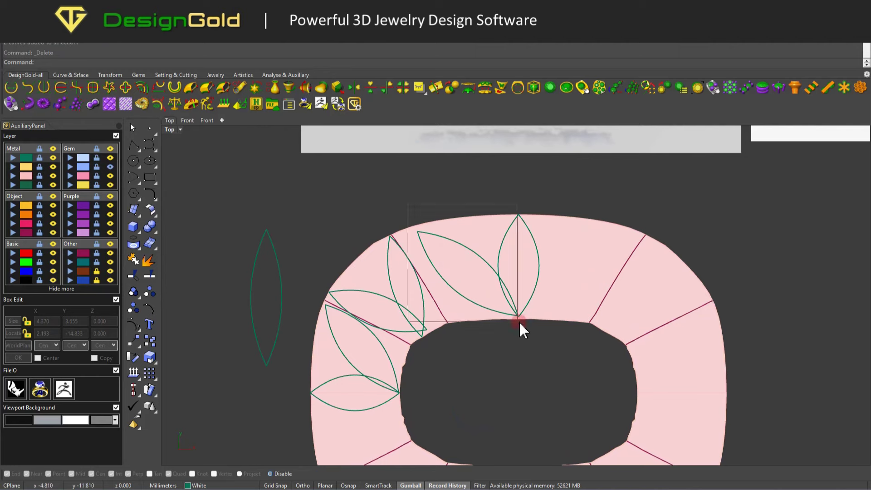
pyautogui.scroll(-2, 434, 274)
pyautogui.scroll(3, 391, 277)
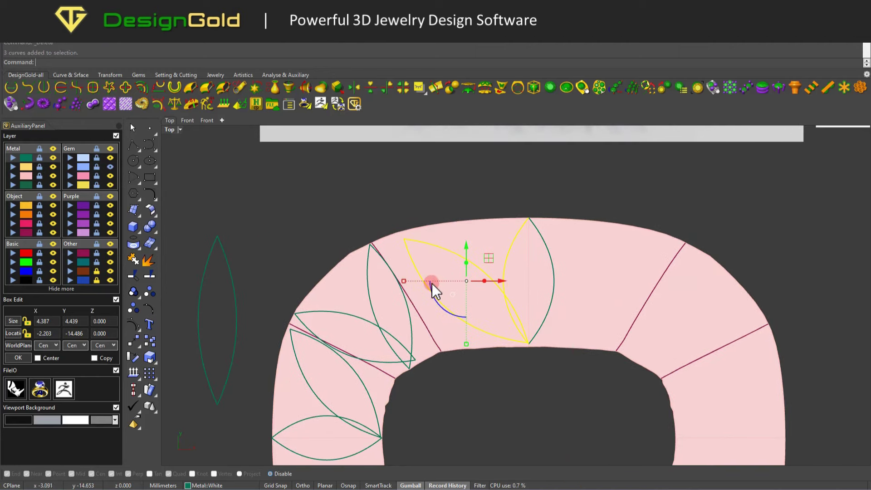
pyautogui.moveTo(429, 259); pyautogui.dragTo(529, 350)
pyautogui.moveTo(495, 295)
pyautogui.mouseDown()
pyautogui.moveTo(484, 292)
pyautogui.moveTo(490, 284)
pyautogui.mouseUp()
pyautogui.click(537, 327)
# Step: Move the upright leaf left and rotate it clockwise; shrink another leaf and tilt it leftward
pyautogui.scroll(3, 504, 272)
pyautogui.click(504, 271)
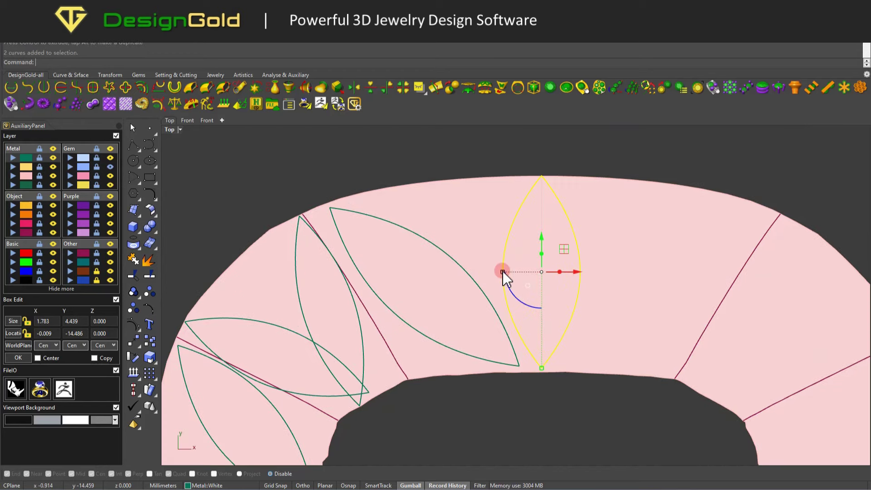
pyautogui.moveTo(533, 273); pyautogui.dragTo(498, 272)
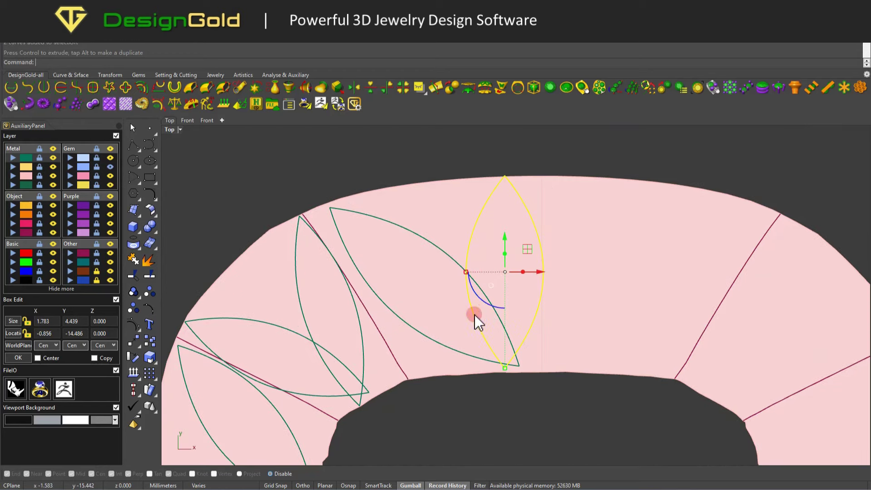
pyautogui.moveTo(474, 315)
pyautogui.mouseDown()
pyautogui.moveTo(483, 304)
pyautogui.moveTo(476, 295)
pyautogui.mouseUp()
pyautogui.scroll(-3, 477, 294)
pyautogui.moveTo(371, 211); pyautogui.dragTo(509, 336)
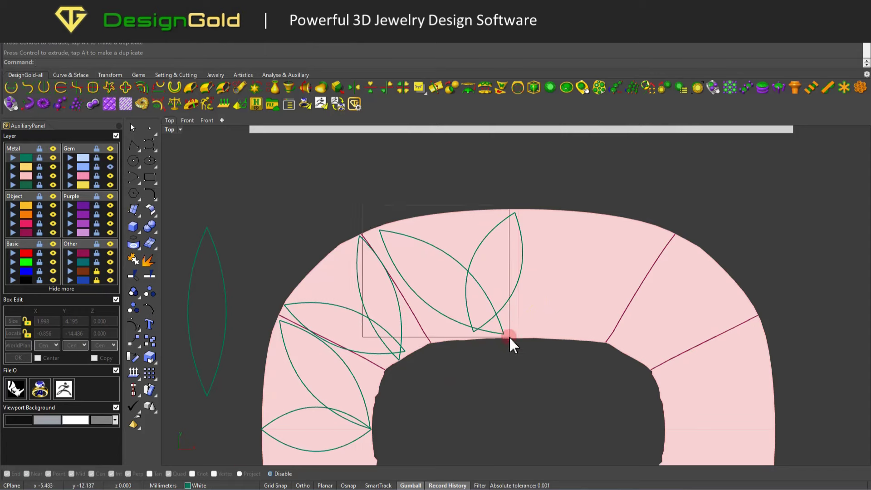
pyautogui.scroll(3, 354, 278)
pyautogui.moveTo(355, 278)
pyautogui.mouseDown()
pyautogui.moveTo(408, 312)
pyautogui.moveTo(394, 303)
pyautogui.moveTo(438, 249)
pyautogui.mouseUp()
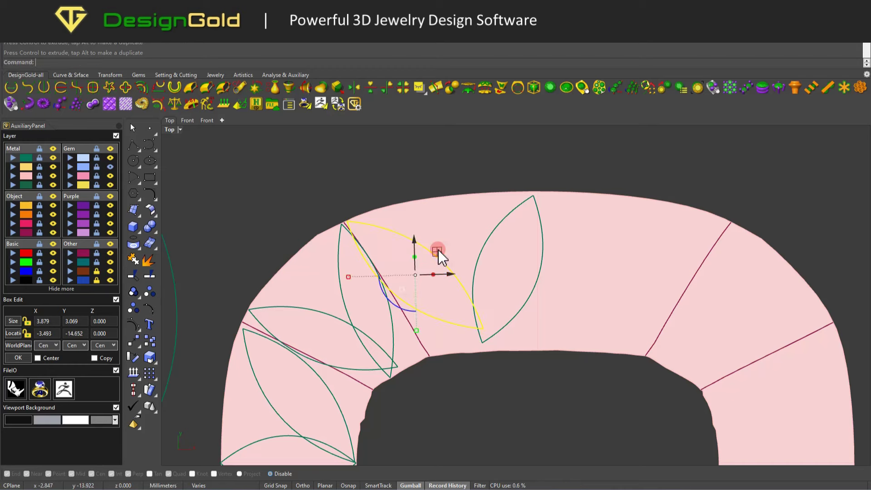
# Step: Stretch the upright leaf with Scale1D, narrower and about 4.53 mm tall to the outer edge
pyautogui.write('Scale1D')
pyautogui.press('Return')
pyautogui.click(346, 223)
pyautogui.click(482, 327)
pyautogui.click(501, 345)
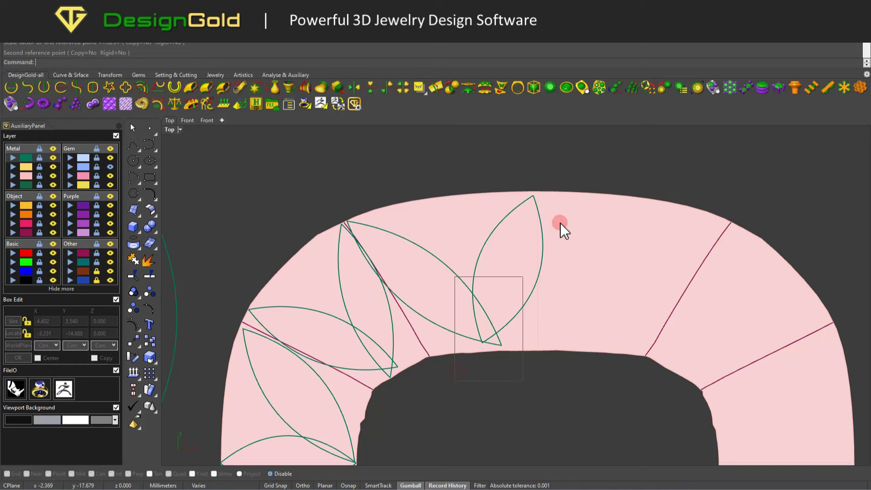
pyautogui.click(468, 272)
pyautogui.moveTo(470, 271); pyautogui.dragTo(475, 269)
pyautogui.moveTo(508, 344); pyautogui.dragTo(507, 350)
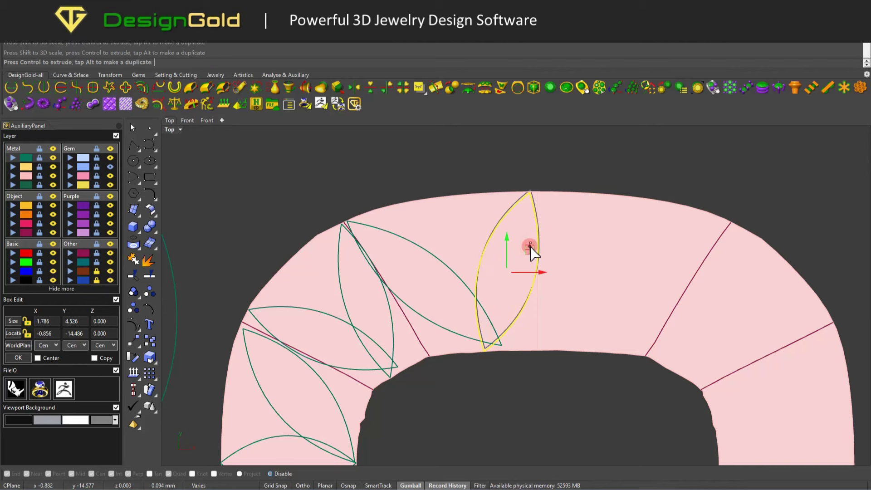
pyautogui.scroll(-2, 463, 272)
pyautogui.click(477, 315)
# Step: Nudge a leaf toward the inner opening edge with the gumball
pyautogui.click(464, 301)
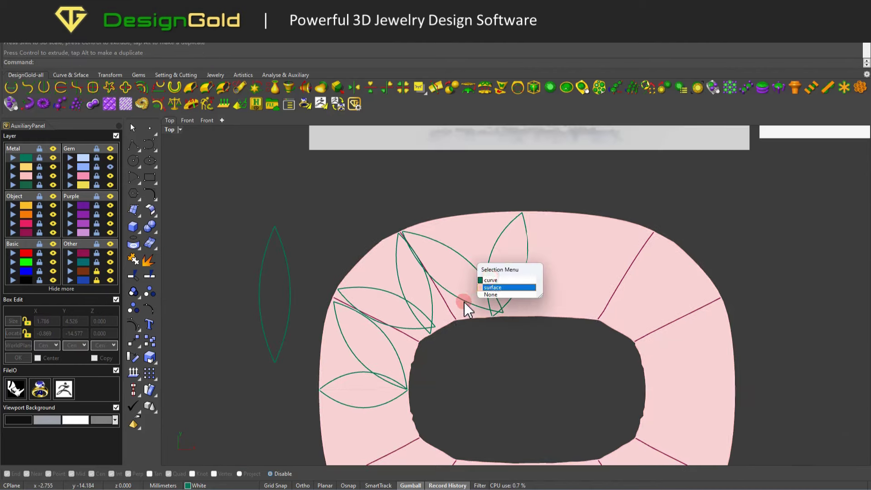
pyautogui.press('Escape')
pyautogui.click(508, 314)
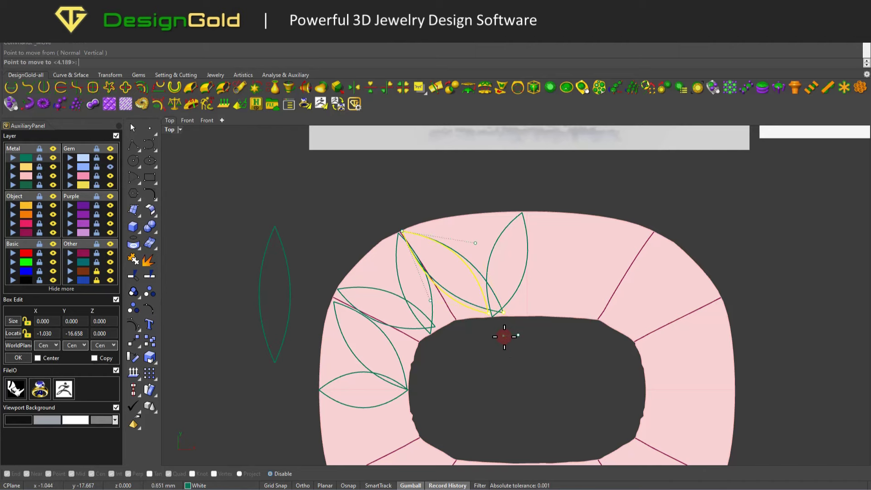
pyautogui.moveTo(493, 316); pyautogui.dragTo(488, 320)
pyautogui.press('Escape')
# Step: Move a leaf about 0.442 mm so its inner tip snaps onto the inner edge
pyautogui.scroll(-1, 445, 249)
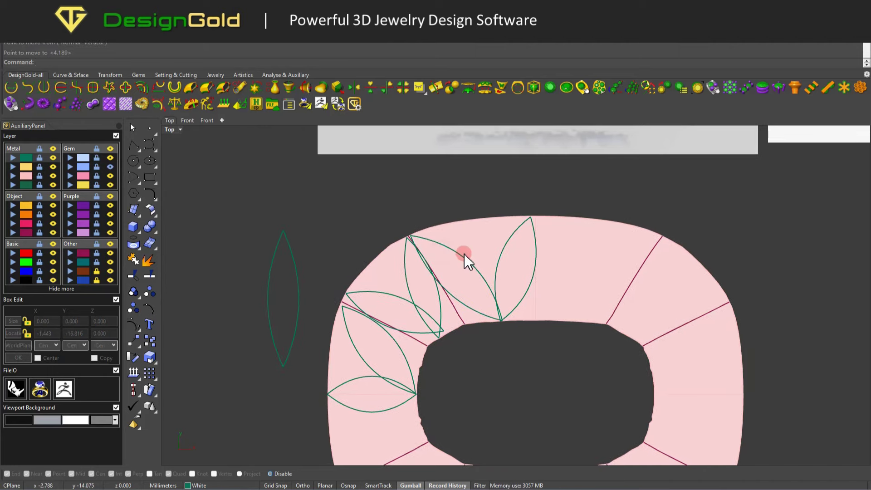
pyautogui.scroll(-1, 464, 254)
pyautogui.scroll(-1, 442, 260)
pyautogui.scroll(1, 406, 304)
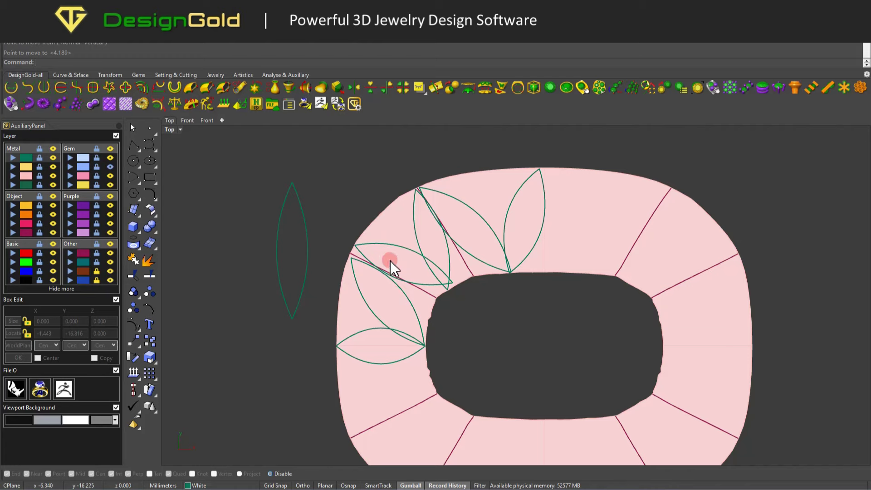
pyautogui.scroll(1, 404, 245)
pyautogui.click(463, 295)
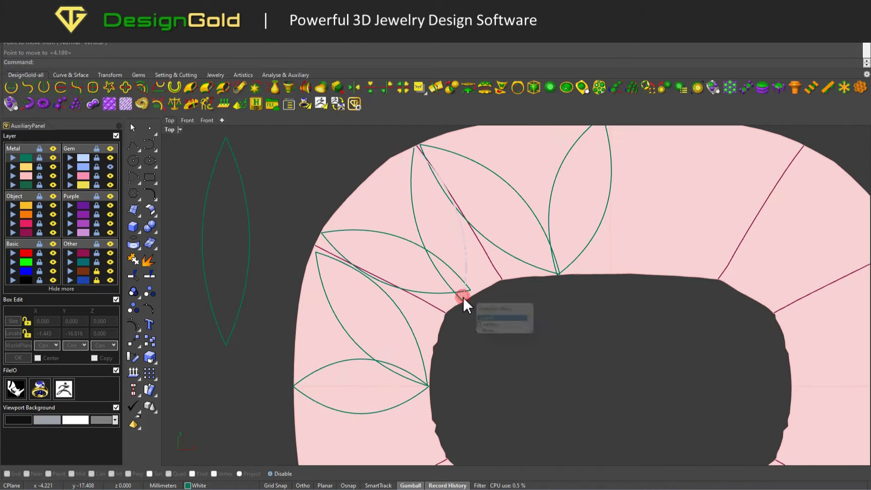
pyautogui.rightClick(428, 246)
pyautogui.click(449, 265)
pyautogui.scroll(-1, 443, 281)
pyautogui.scroll(1, 443, 282)
pyautogui.scroll(1, 483, 281)
pyautogui.click(479, 316)
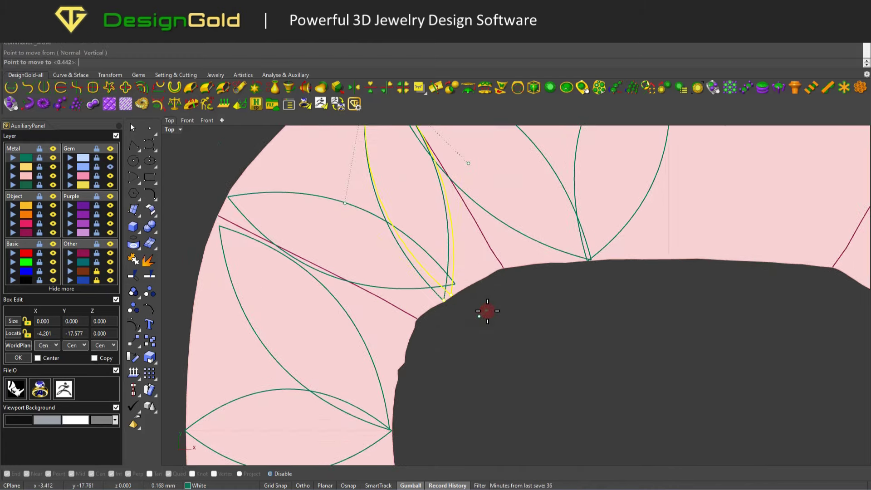
# Step: Select all the leaf curves and turn on their control points
pyautogui.scroll(-1, 480, 312)
pyautogui.scroll(-1, 477, 311)
pyautogui.scroll(-1, 400, 233)
pyautogui.click(404, 302)
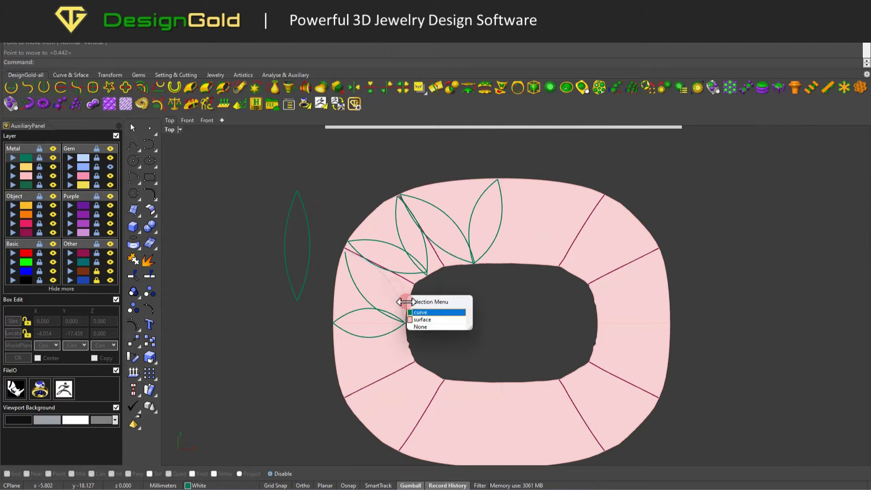
pyautogui.press('Escape')
pyautogui.moveTo(426, 317); pyautogui.dragTo(396, 241)
pyautogui.moveTo(396, 240); pyautogui.dragTo(426, 281, button='right')
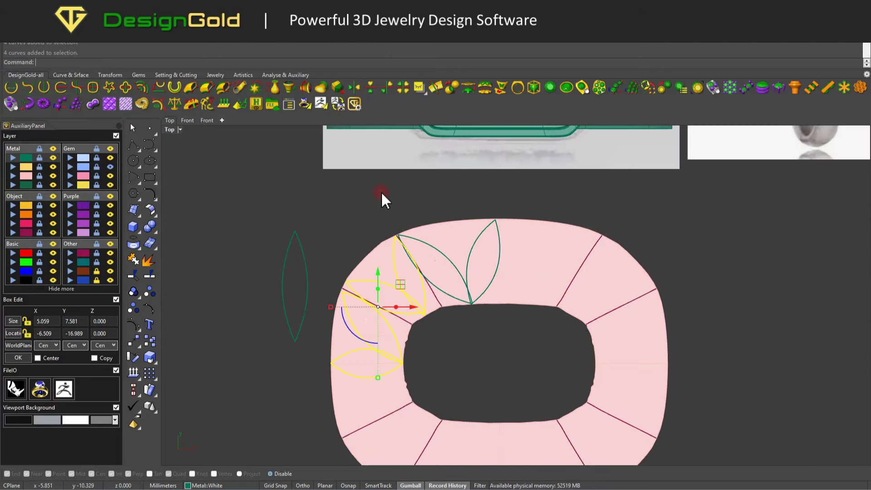
pyautogui.keyDown('shift'); pyautogui.moveTo(383, 194); pyautogui.dragTo(498, 304); pyautogui.keyUp('shift')
pyautogui.click(133, 258)
pyautogui.click(367, 306)
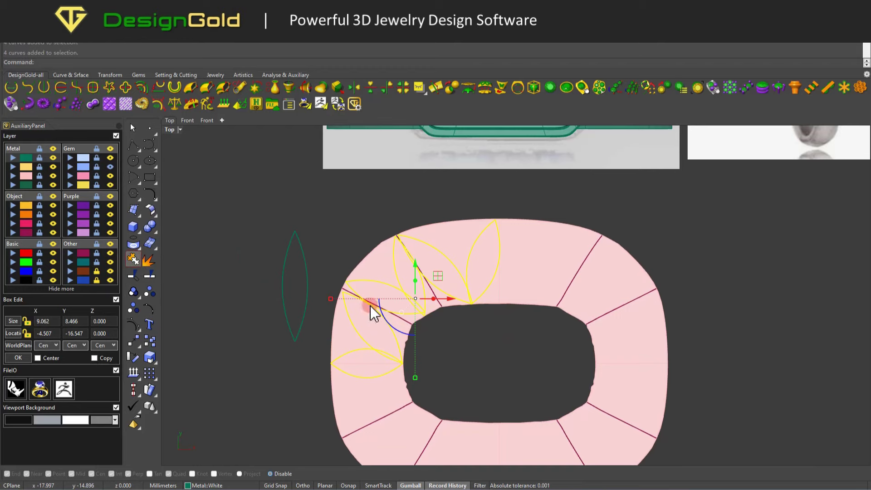
pyautogui.press('F10')
pyautogui.scroll(3, 452, 315)
pyautogui.scroll(2, 447, 340)
# Step: Lock the pink ring base surface from the quick commands palette
pyautogui.scroll(2, 456, 290)
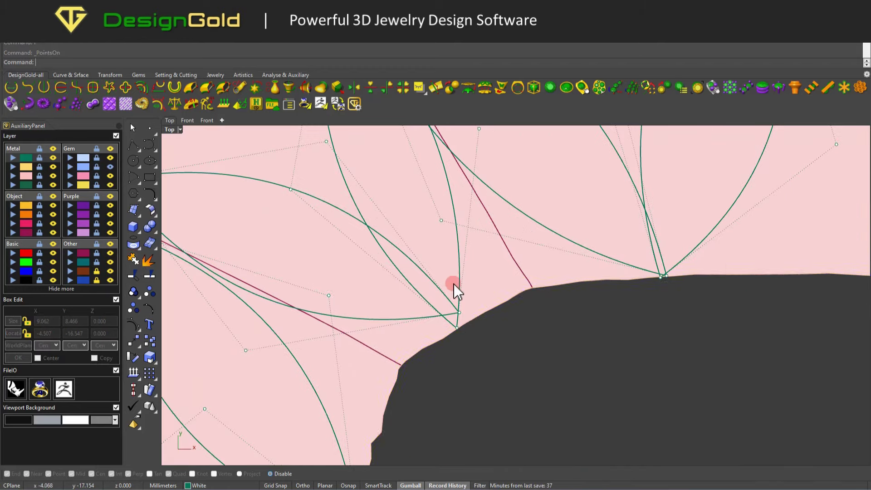
pyautogui.scroll(-5, 468, 315)
pyautogui.middleClick(435, 265)
pyautogui.click(442, 276)
pyautogui.click(458, 303)
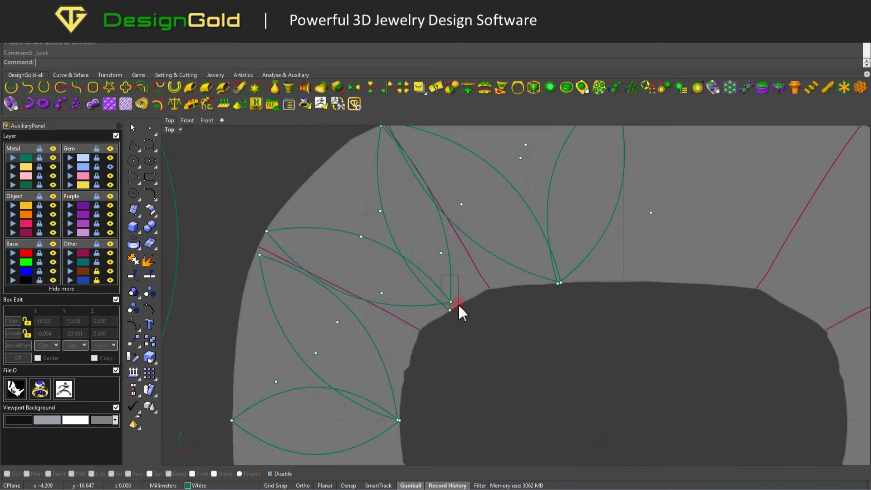
# Step: Adjust two leaf control points, then hide the leaves' control points
pyautogui.scroll(3, 459, 306)
pyautogui.click(463, 286)
pyautogui.click(444, 327)
pyautogui.click(468, 293)
pyautogui.scroll(-4, 455, 275)
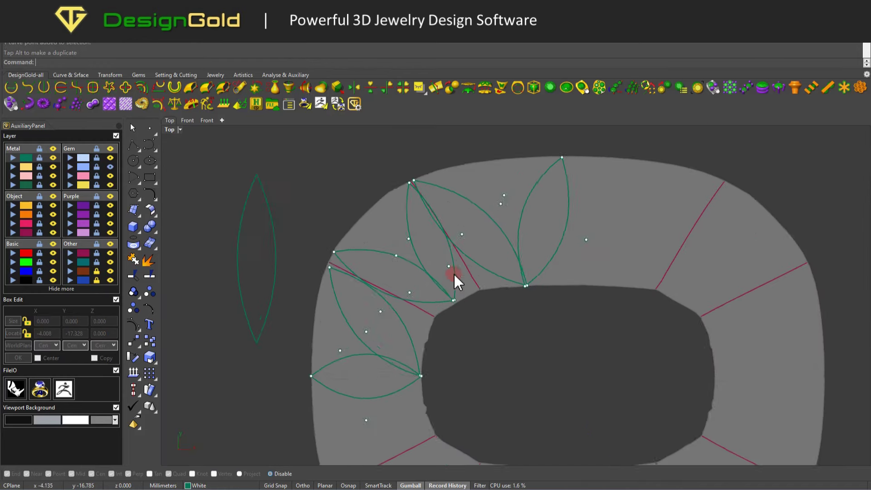
pyautogui.press('Escape')
# Step: Show control points on the leaf curves and fine-tune their lower control points
pyautogui.scroll(-1, 454, 273)
pyautogui.scroll(-3, 504, 263)
pyautogui.scroll(3, 399, 282)
pyautogui.scroll(2, 383, 254)
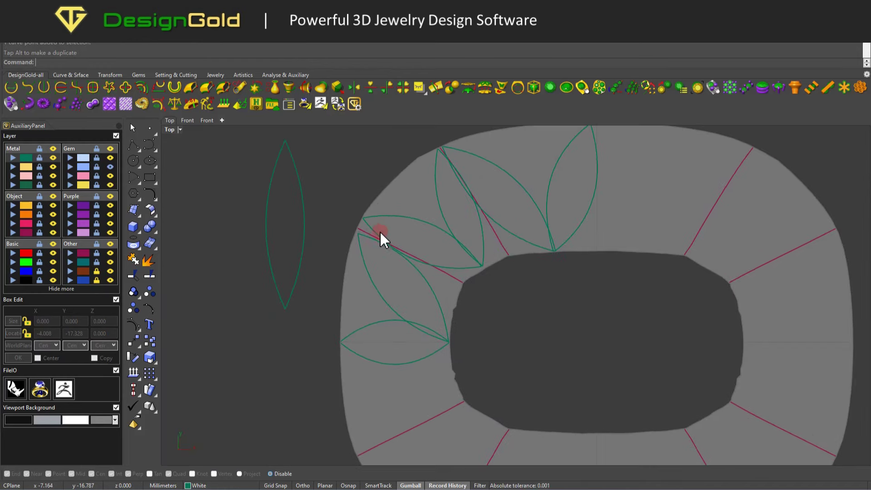
pyautogui.scroll(2, 380, 231)
pyautogui.click(351, 203)
pyautogui.press('F10')
pyautogui.click(435, 303)
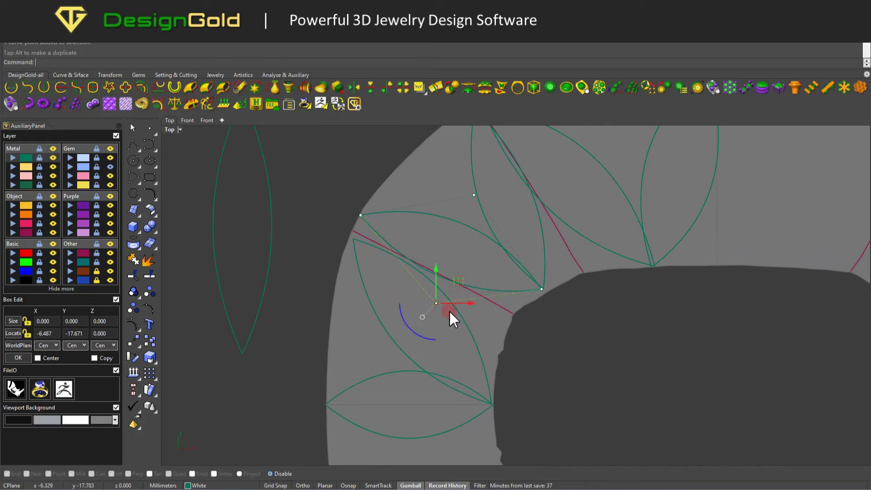
pyautogui.click(456, 284)
pyautogui.click(383, 344)
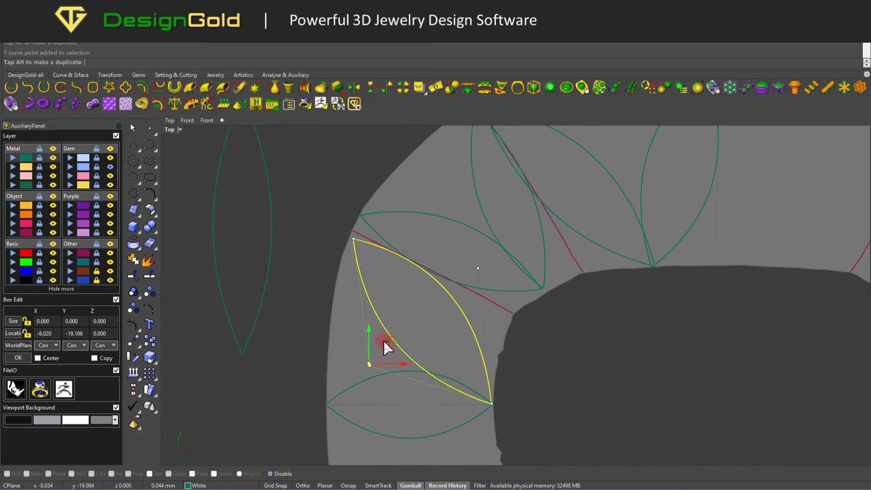
pyautogui.scroll(-3, 476, 253)
pyautogui.scroll(1, 484, 269)
# Step: Tweak an upper leaf's control point, then try rotating the leaf sideways and undo it
pyautogui.click(483, 268)
pyautogui.click(493, 251)
pyautogui.scroll(1, 521, 233)
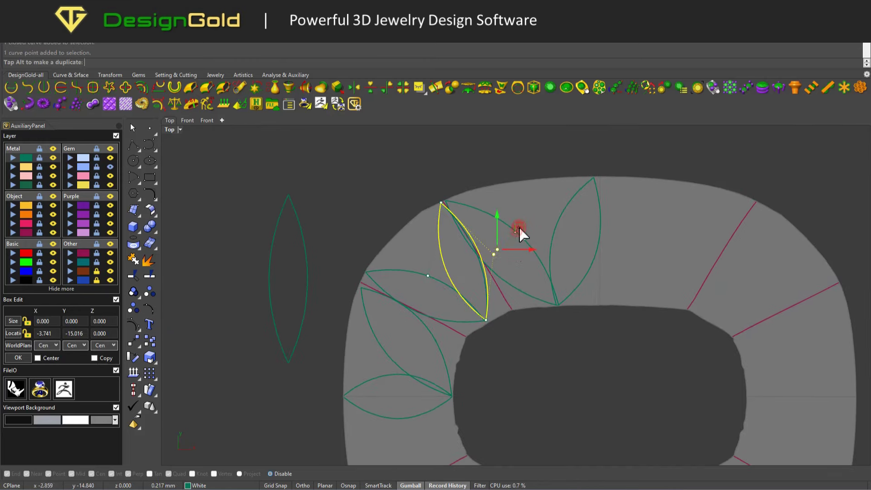
pyautogui.click(457, 263)
pyautogui.moveTo(448, 295); pyautogui.dragTo(434, 251)
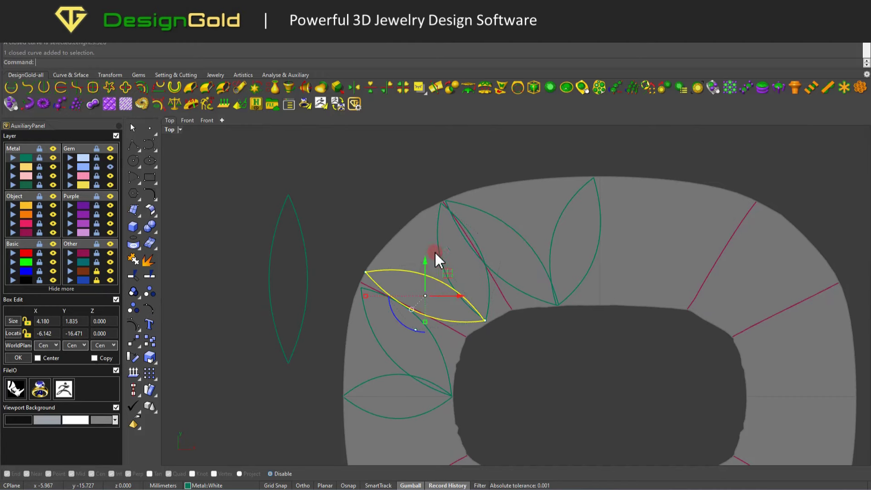
pyautogui.hotkey('ctrl', 'z')
# Step: Start a 0.4 offset of the upright leaf curve
pyautogui.scroll(-2, 434, 251)
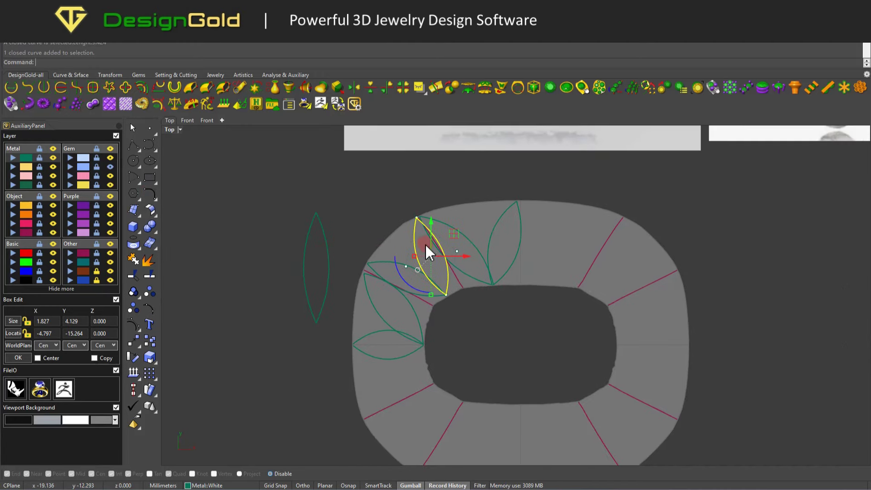
pyautogui.scroll(2, 429, 252)
pyautogui.write('offset')
pyautogui.press('Return')
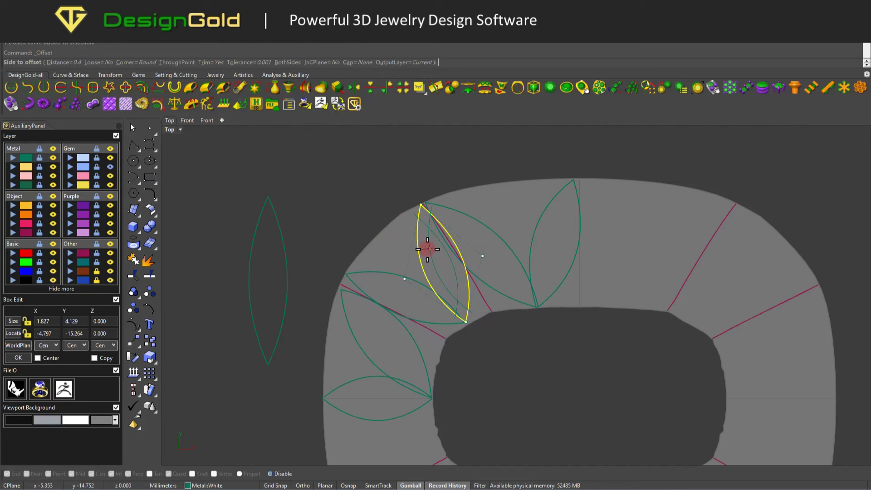
# Step: Place the offset inside the leaf, rotate the lower-left leaf, and check one outline's length
pyautogui.click(440, 252)
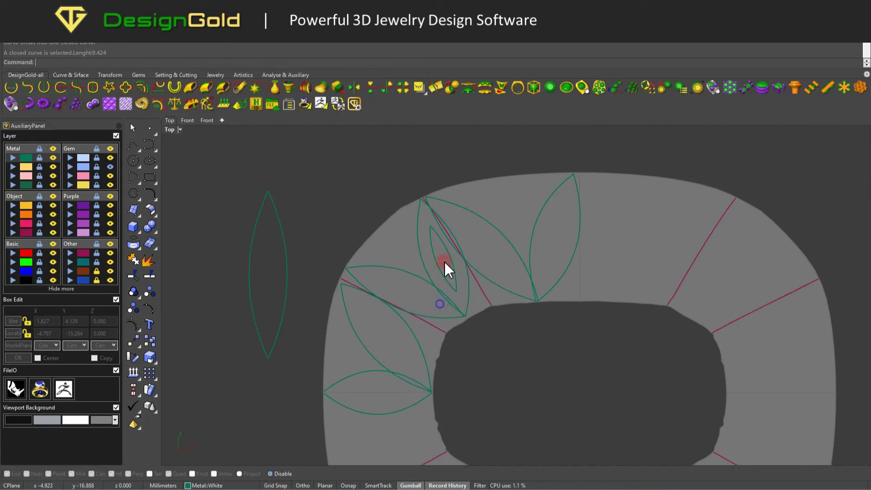
pyautogui.click(397, 249)
pyautogui.moveTo(408, 259); pyautogui.dragTo(414, 278)
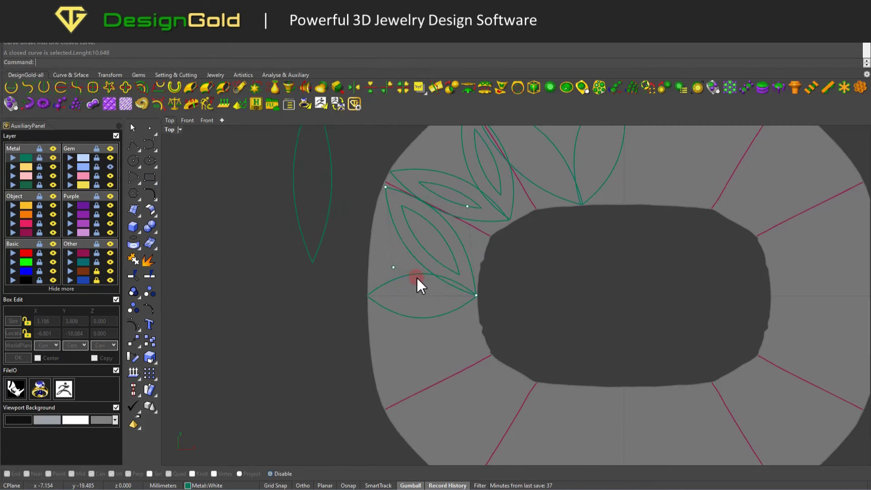
pyautogui.click(417, 278)
pyautogui.scroll(-2, 495, 217)
pyautogui.click(495, 216)
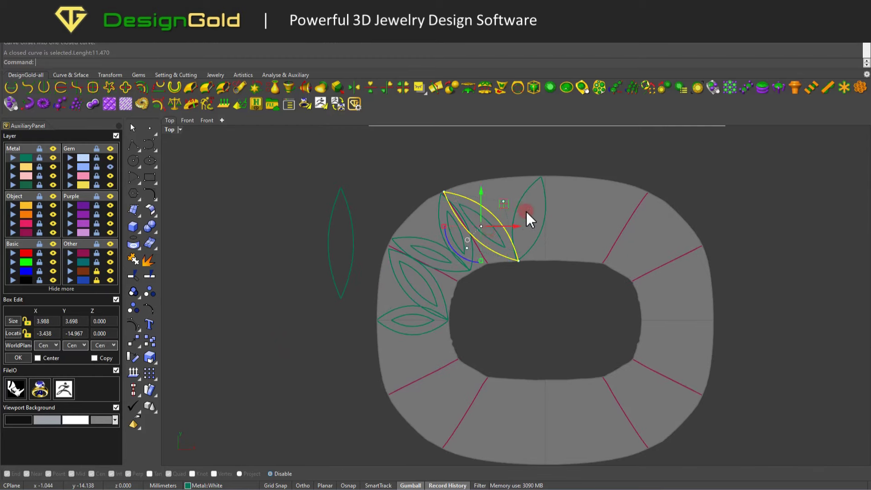
pyautogui.click(526, 212)
pyautogui.click(519, 279)
# Step: Group the radial guide lines beside the leaves
pyautogui.scroll(2, 504, 232)
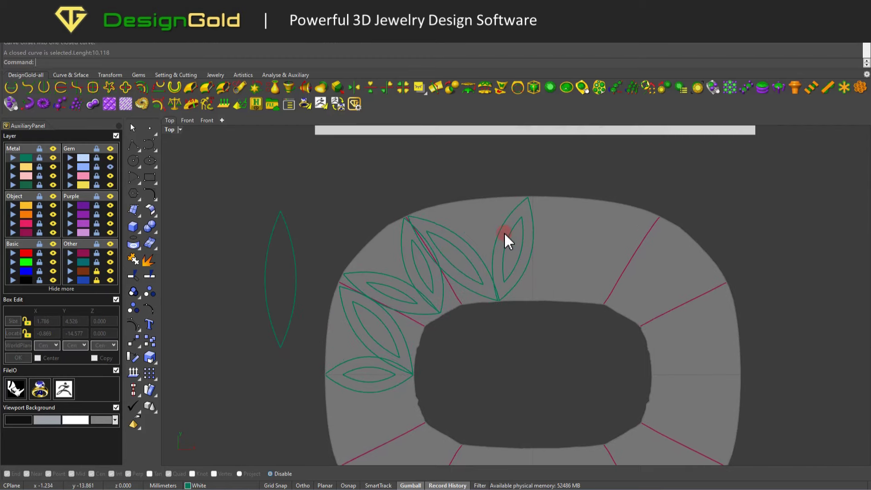
pyautogui.scroll(-2, 505, 232)
pyautogui.scroll(2, 458, 266)
pyautogui.click(449, 284)
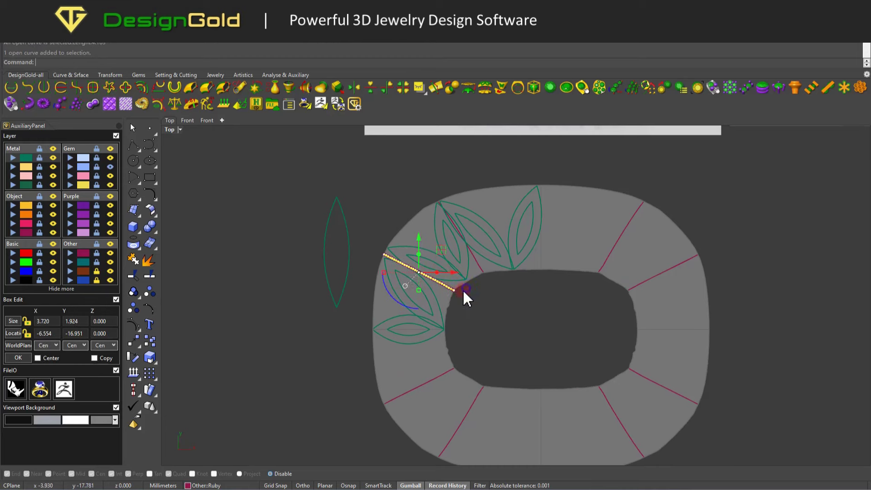
pyautogui.click(588, 291)
pyautogui.click(427, 384)
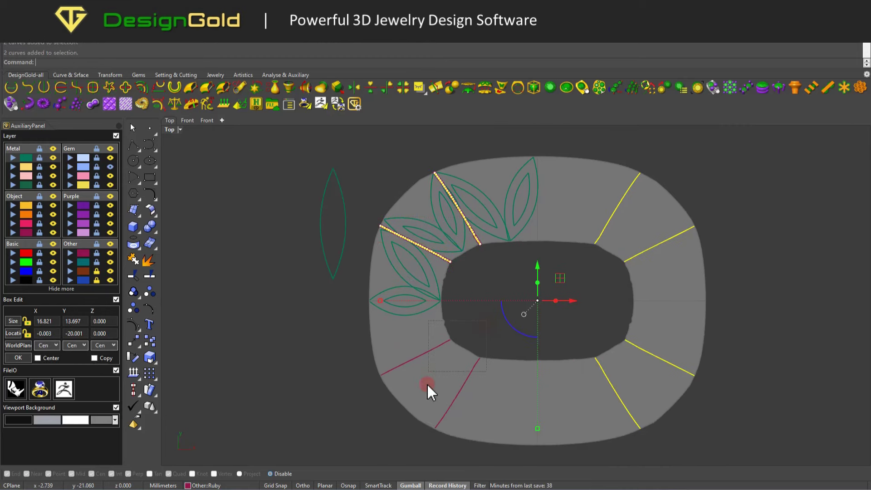
pyautogui.click(133, 292)
# Step: Lock the guide-line group, then unlock objects and pick Group34 on the flattened band
pyautogui.scroll(-2, 424, 287)
pyautogui.middleClick(424, 288)
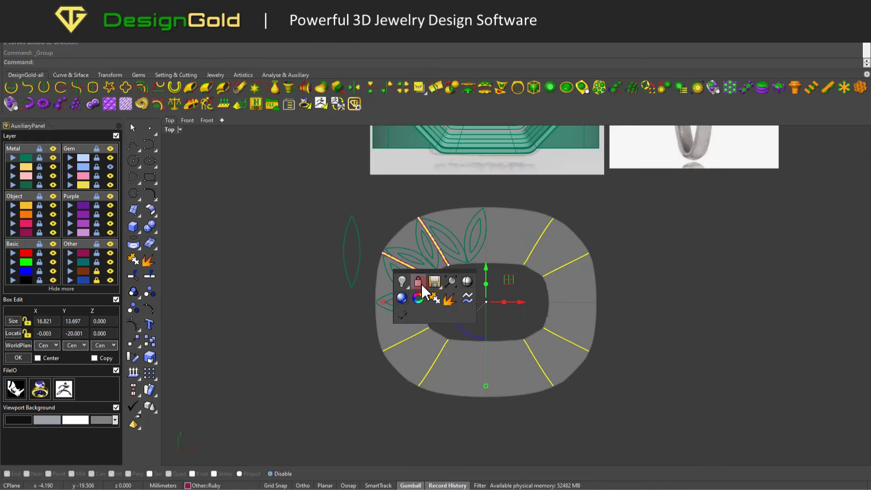
pyautogui.click(422, 286)
pyautogui.middleClick(481, 267)
pyautogui.rightClick(472, 254)
pyautogui.click(472, 295)
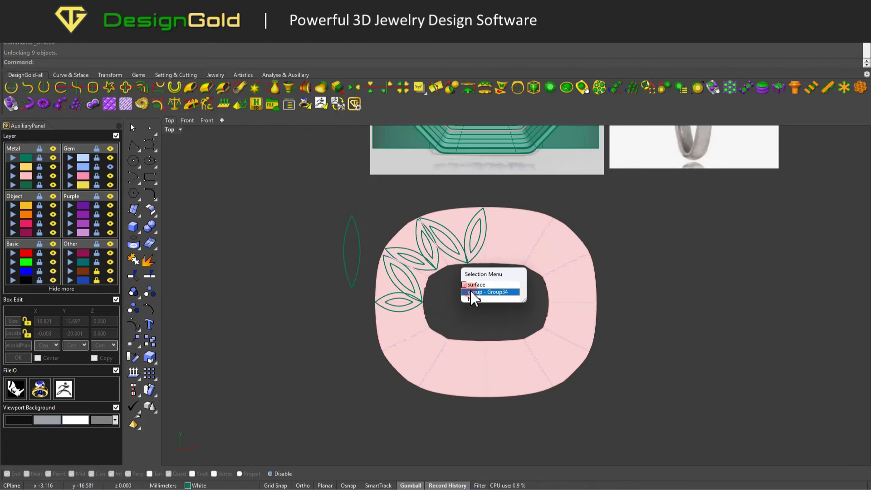
pyautogui.middleClick(467, 302)
# Step: Lock the guide-line group and extrude the twelve leaf outlines into 0.5 mm solids
pyautogui.click(453, 291)
pyautogui.scroll(-2, 417, 298)
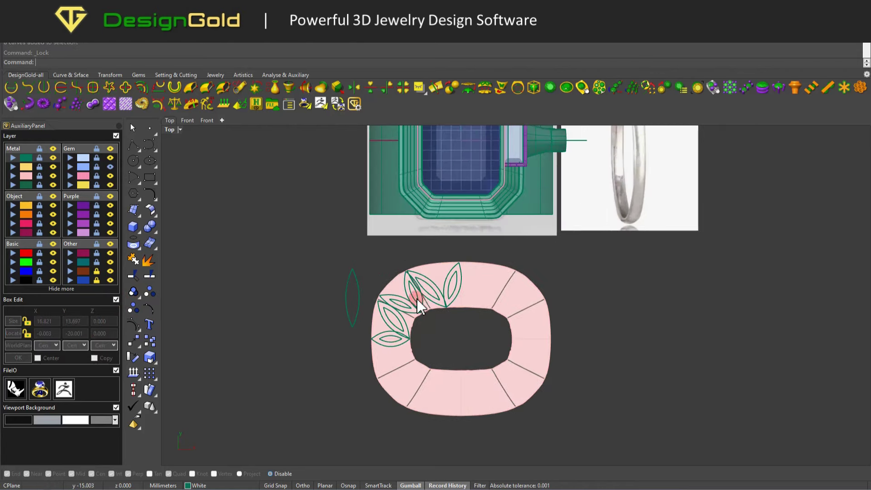
pyautogui.click(425, 305)
pyautogui.doubleClick(169, 129)
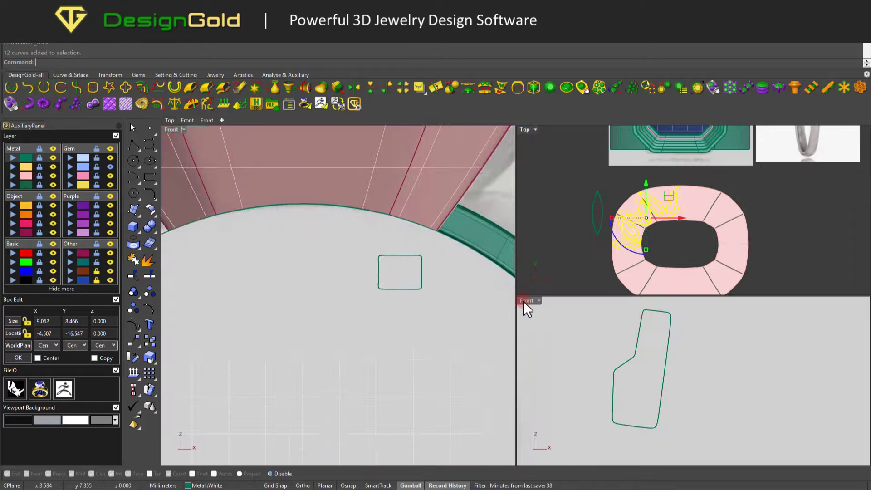
pyautogui.middleClick(212, 260)
pyautogui.click(326, 268)
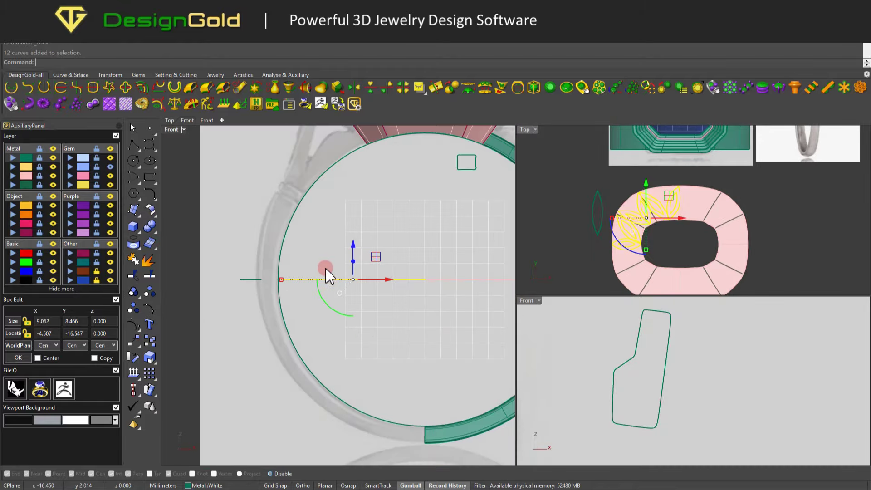
pyautogui.scroll(3, 326, 272)
pyautogui.press('Return')
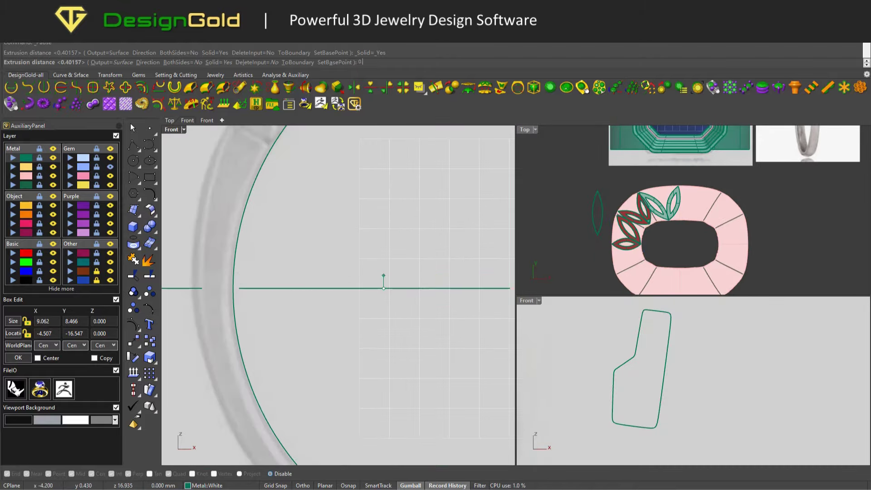
# Step: Select all the extruded leaf solids in the enlarged top view
pyautogui.moveTo(585, 200); pyautogui.dragTo(645, 190, button='right')
pyautogui.click(630, 224)
pyautogui.doubleClick(524, 129)
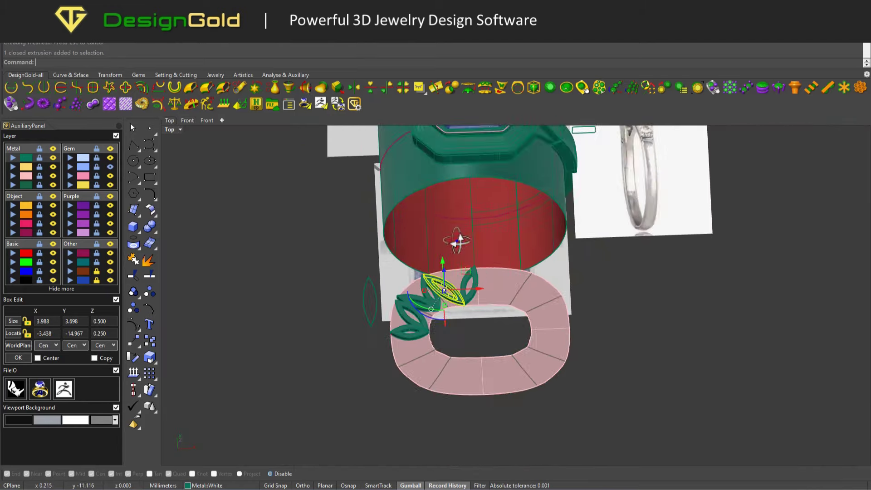
pyautogui.scroll(-2, 459, 237)
pyautogui.scroll(4, 448, 202)
pyautogui.scroll(2, 428, 257)
pyautogui.keyDown('shift'); pyautogui.click(345, 347); pyautogui.keyUp('shift')
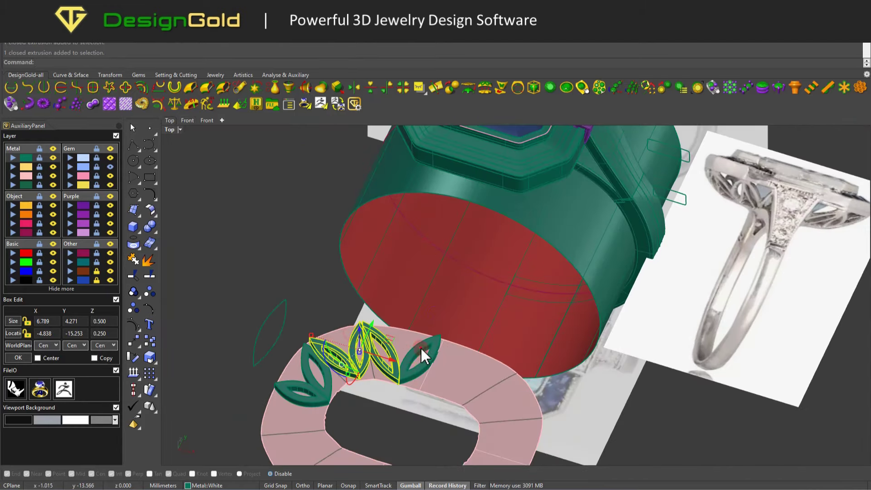
pyautogui.keyDown('shift'); pyautogui.click(420, 346); pyautogui.keyUp('shift')
pyautogui.keyDown('shift'); pyautogui.click(363, 345); pyautogui.keyUp('shift')
pyautogui.keyDown('shift'); pyautogui.click(319, 368); pyautogui.keyUp('shift')
pyautogui.keyDown('shift'); pyautogui.click(300, 392); pyautogui.keyUp('shift')
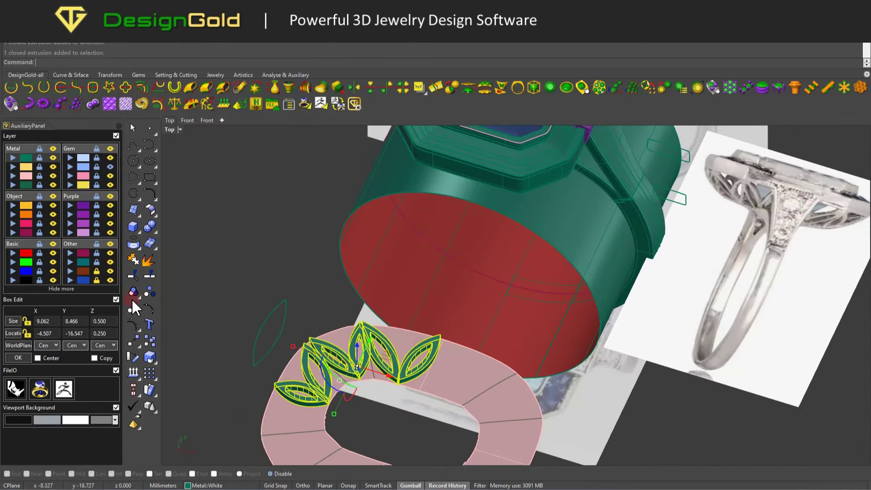
# Step: Map the flat leaf solids back onto the ring with SquishBack
pyautogui.click(500, 87)
pyautogui.moveTo(548, 243)
pyautogui.mouseDown(button='right')
pyautogui.moveTo(499, 195)
pyautogui.moveTo(520, 200)
pyautogui.moveTo(404, 253)
pyautogui.moveTo(470, 245)
pyautogui.moveTo(365, 292)
pyautogui.moveTo(373, 269)
pyautogui.moveTo(404, 252)
pyautogui.moveTo(569, 390)
pyautogui.mouseUp(button='right')
pyautogui.click(499, 194)
pyautogui.scroll(3, 470, 245)
pyautogui.press('Return')
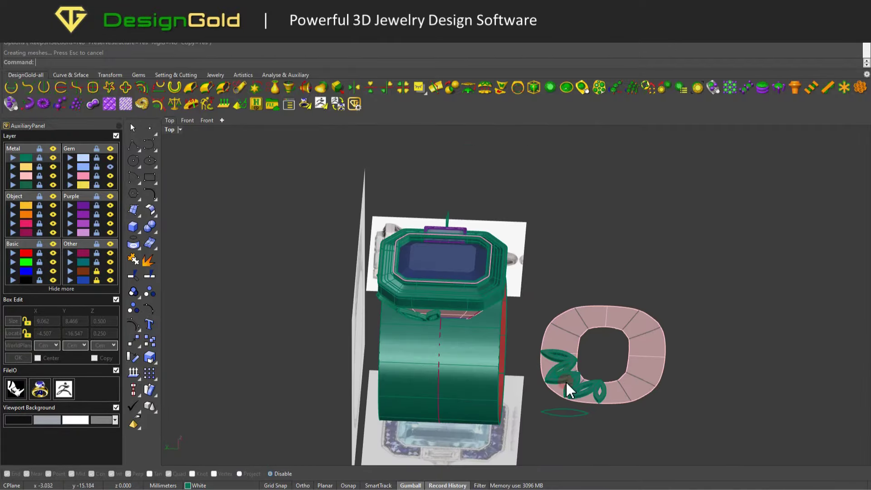
# Step: Select the wrapped leaves and inspect them around the ring
pyautogui.scroll(2, 569, 390)
pyautogui.click(551, 359)
pyautogui.keyDown('shift'); pyautogui.click(578, 390); pyautogui.keyUp('shift')
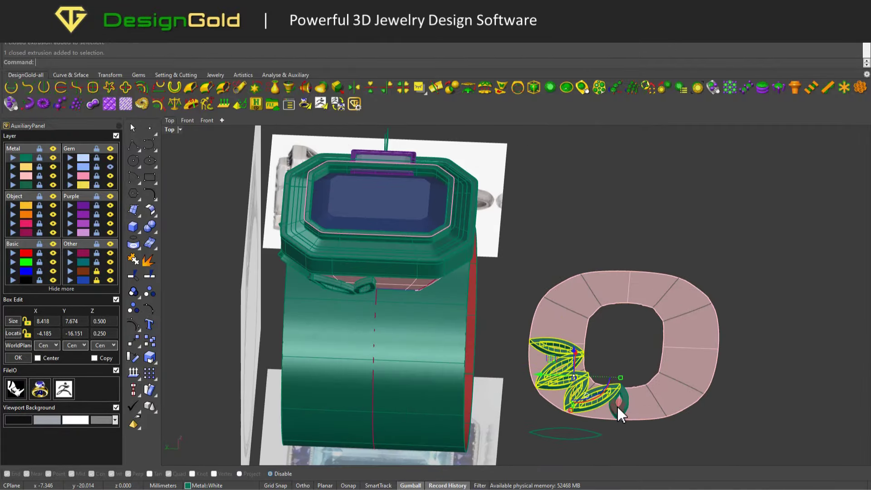
pyautogui.moveTo(616, 407)
pyautogui.mouseDown(button='right')
pyautogui.moveTo(394, 257)
pyautogui.moveTo(196, 162)
pyautogui.mouseUp(button='right')
pyautogui.doubleClick(170, 129)
# Step: Move the flat leaf strip down below the plane with the gumball
pyautogui.rightClick(562, 358)
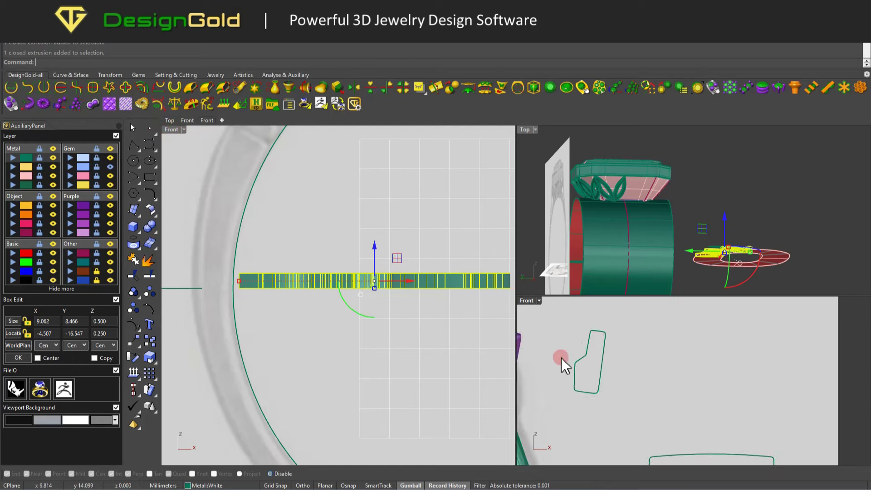
pyautogui.moveTo(437, 282); pyautogui.dragTo(436, 349)
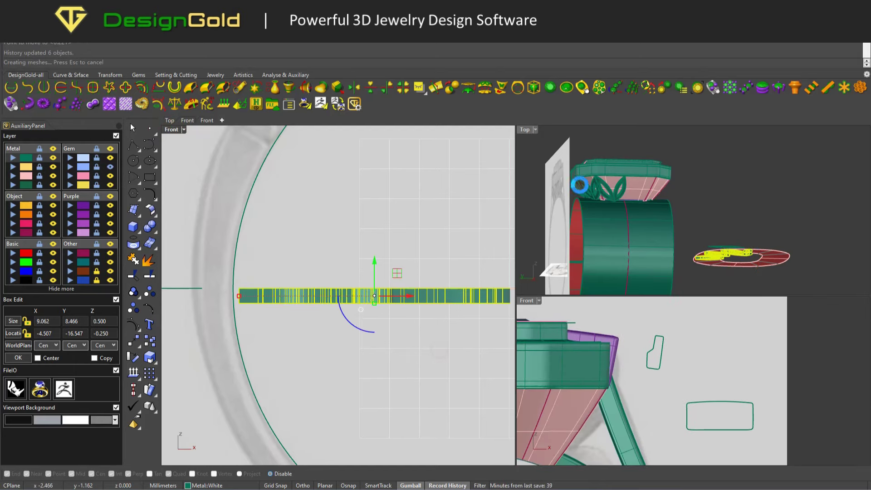
pyautogui.scroll(3, 580, 184)
pyautogui.scroll(2, 709, 198)
# Step: Hide the Rose metal layer to expose the gallery
pyautogui.click(562, 156)
pyautogui.middleClick(575, 182)
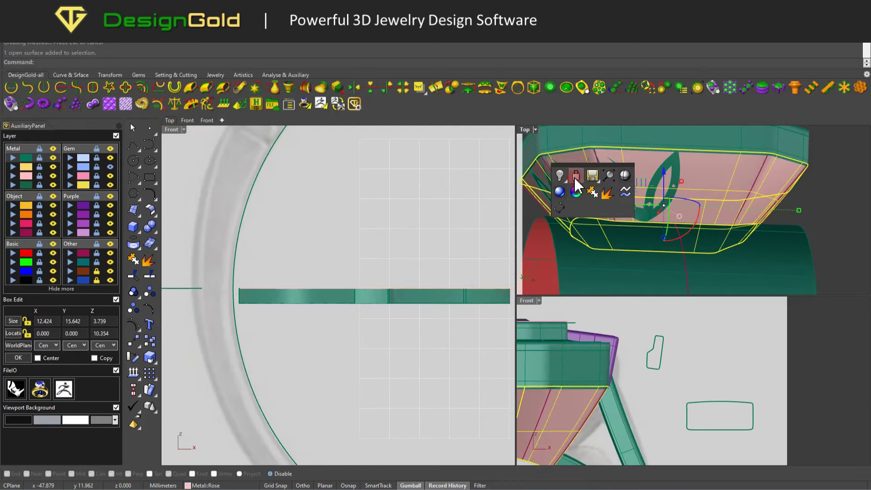
pyautogui.click(190, 200)
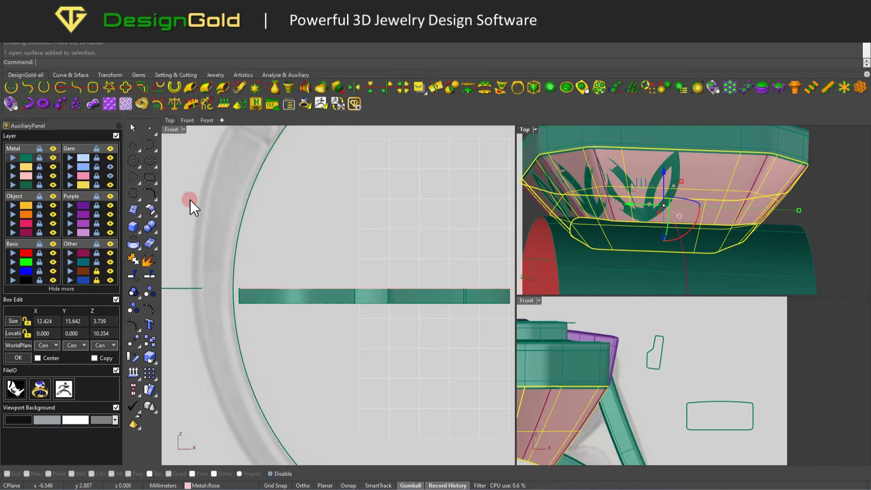
pyautogui.click(478, 185)
pyautogui.click(113, 179)
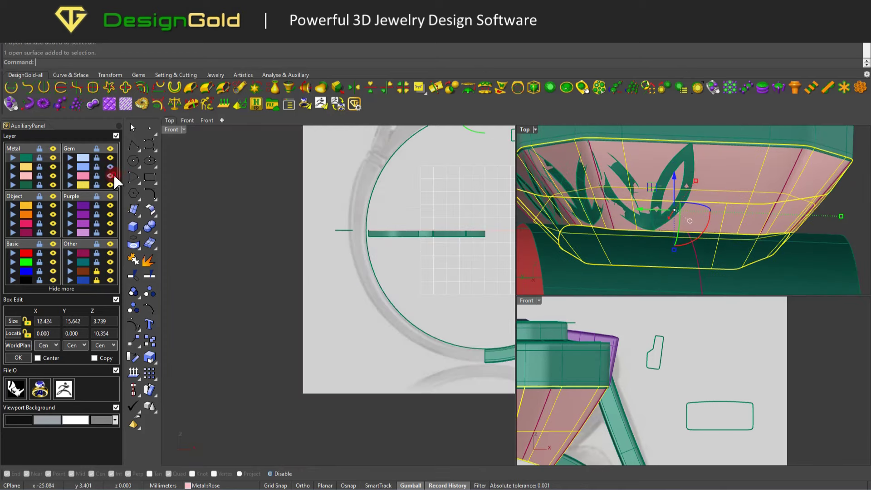
pyautogui.click(53, 175)
pyautogui.scroll(-3, 606, 189)
# Step: Select the mapped gallery leaves, dropping an extra solid, then clear the selection
pyautogui.doubleClick(525, 129)
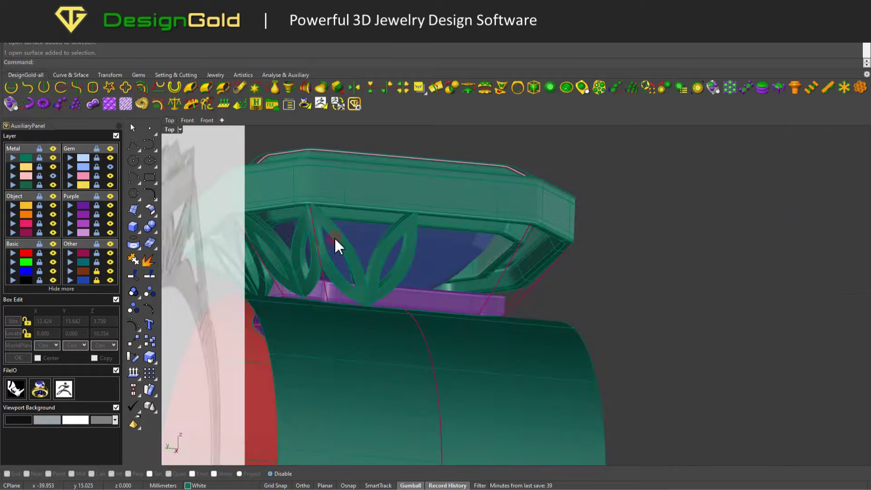
pyautogui.click(336, 240)
pyautogui.keyDown('shift'); pyautogui.click(251, 232); pyautogui.keyUp('shift')
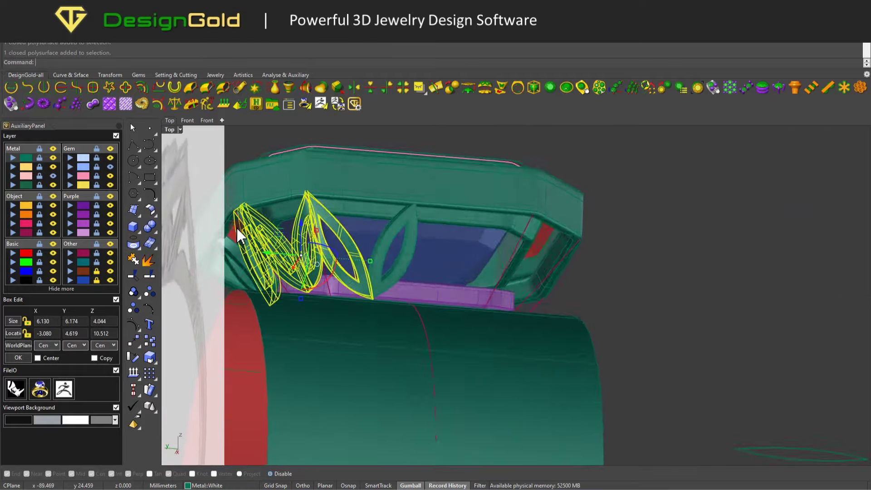
pyautogui.moveTo(238, 235); pyautogui.dragTo(376, 224, button='right')
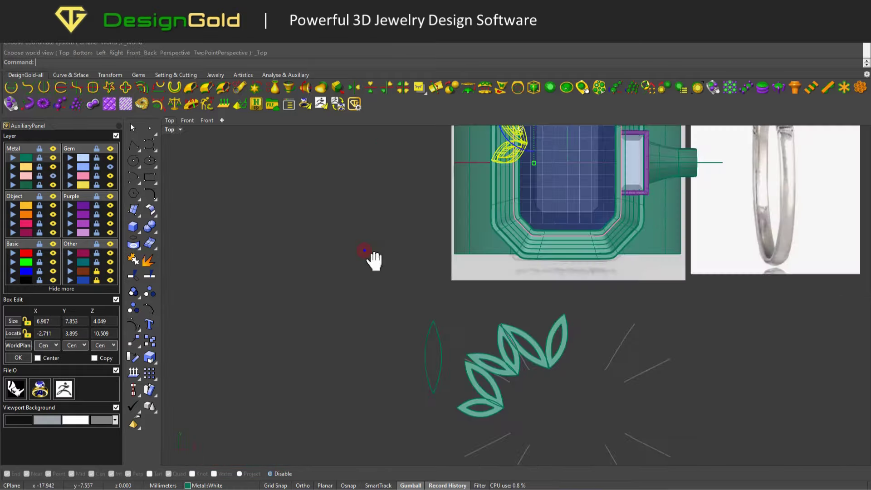
pyautogui.scroll(3, 484, 181)
pyautogui.keyDown('ctrl'); pyautogui.click(462, 198); pyautogui.keyUp('ctrl')
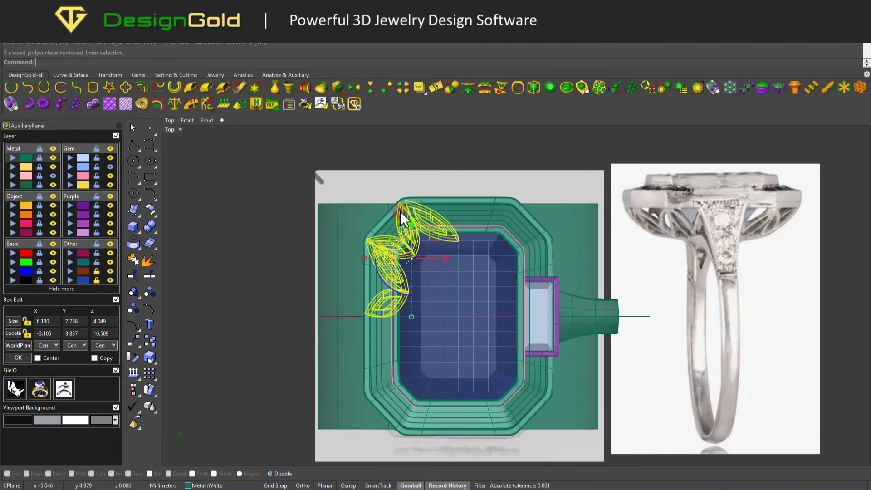
pyautogui.moveTo(447, 153)
pyautogui.mouseDown(button='right')
pyautogui.moveTo(400, 276)
pyautogui.moveTo(431, 247)
pyautogui.mouseUp(button='right')
pyautogui.press('Escape')
# Step: Hide the reference image plane and select the marquise gem in a top-down view
pyautogui.click(110, 272)
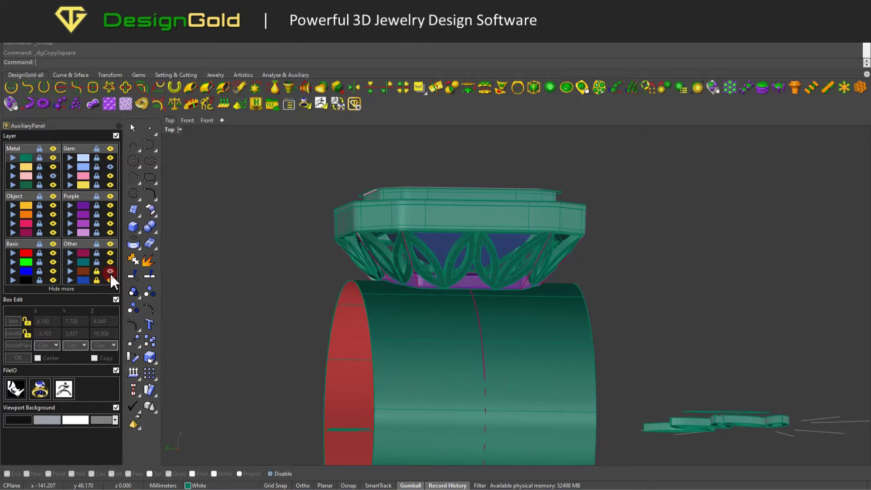
pyautogui.moveTo(317, 254)
pyautogui.mouseDown(button='right')
pyautogui.moveTo(482, 233)
pyautogui.moveTo(439, 255)
pyautogui.moveTo(411, 237)
pyautogui.mouseUp(button='right')
pyautogui.click(406, 236)
pyautogui.click(515, 247)
pyautogui.press('Escape')
pyautogui.click(454, 216)
pyautogui.hotkey('ctrl', 'shift', 't')
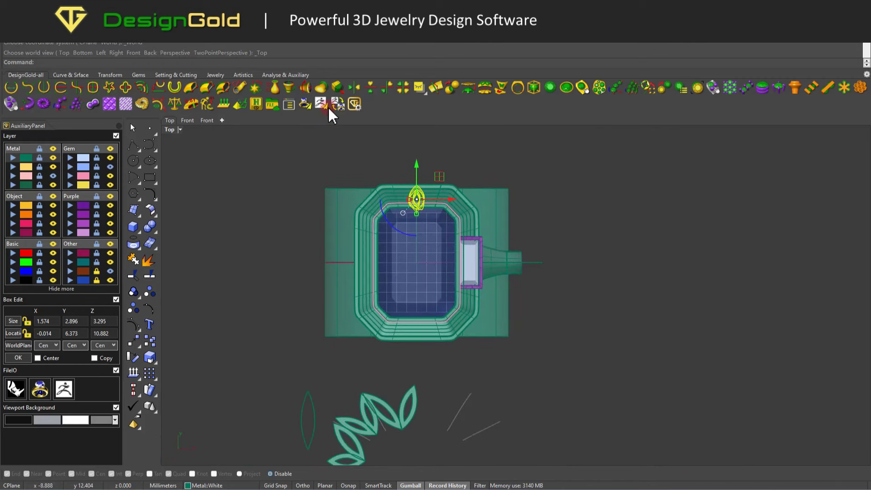
pyautogui.doubleClick(170, 130)
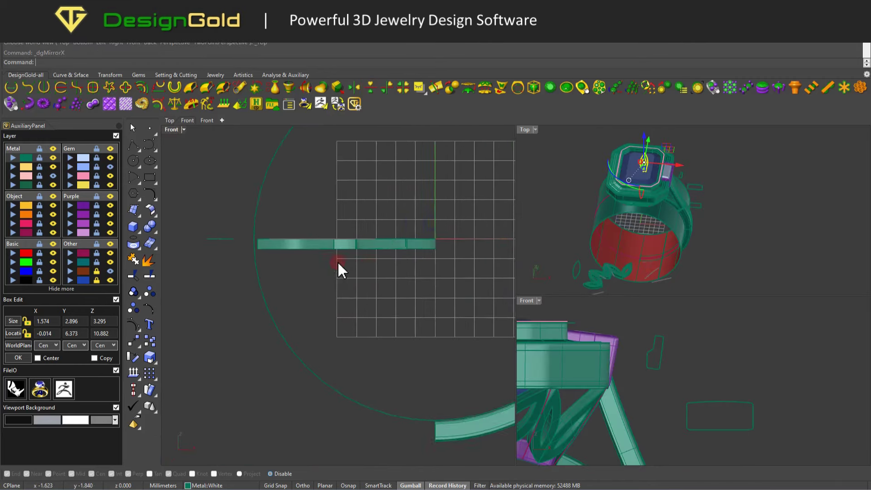
# Step: Delete the temporary cylindrical band
pyautogui.moveTo(338, 260)
pyautogui.mouseDown(button='right')
pyautogui.moveTo(395, 237)
pyautogui.moveTo(317, 293)
pyautogui.moveTo(363, 265)
pyautogui.moveTo(384, 233)
pyautogui.mouseUp(button='right')
pyautogui.click(364, 266)
pyautogui.press('Delete')
# Step: Orbit around the ring head and whole ring to inspect the result
pyautogui.moveTo(331, 211)
pyautogui.mouseDown(button='right')
pyautogui.moveTo(408, 200)
pyautogui.moveTo(338, 247)
pyautogui.moveTo(444, 255)
pyautogui.moveTo(406, 229)
pyautogui.mouseUp(button='right')
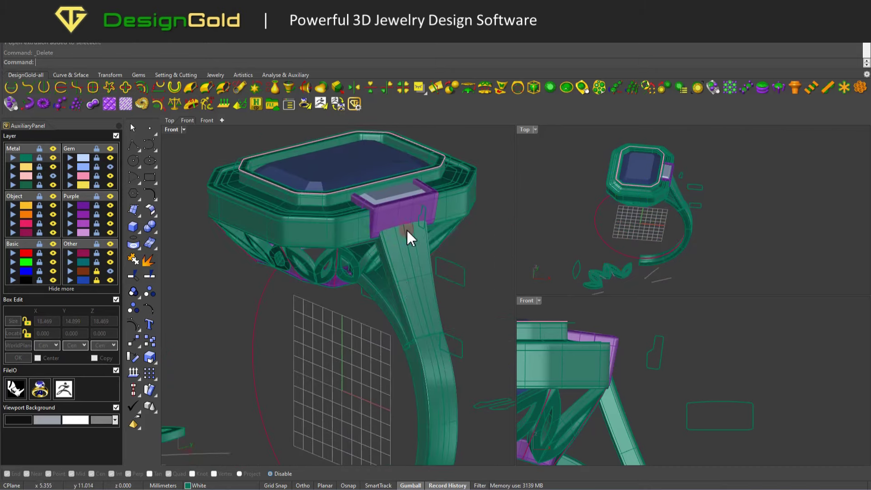
pyautogui.moveTo(635, 190); pyautogui.dragTo(673, 161, button='right')
pyautogui.scroll(5, 676, 202)
pyautogui.scroll(-3, 680, 199)
pyautogui.scroll(-2, 696, 194)
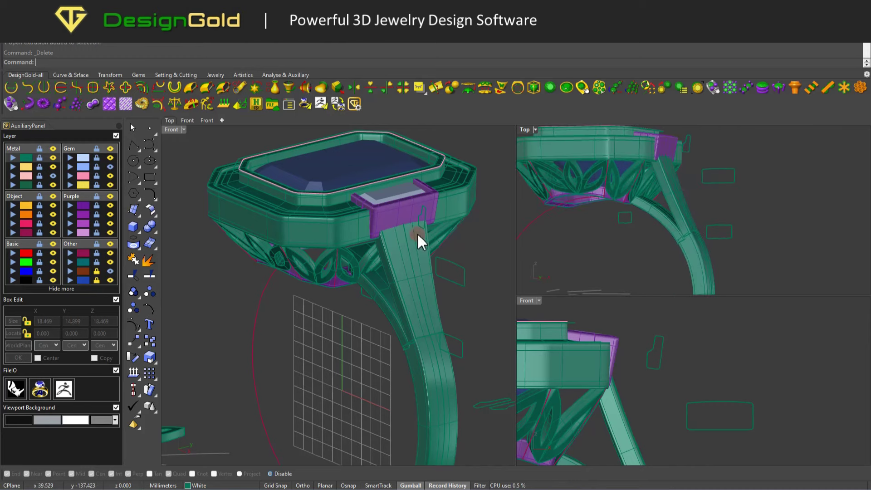
pyautogui.scroll(-4, 417, 233)
pyautogui.moveTo(446, 273)
pyautogui.mouseDown(button='right')
pyautogui.moveTo(427, 234)
pyautogui.moveTo(360, 282)
pyautogui.moveTo(226, 266)
pyautogui.mouseUp(button='right')
# Step: Briefly select the flat band, then orbit toward the head, shank and bezel
pyautogui.moveTo(225, 267); pyautogui.dragTo(339, 301)
pyautogui.press('Escape')
pyautogui.moveTo(339, 302)
pyautogui.mouseDown(button='right')
pyautogui.moveTo(409, 266)
pyautogui.moveTo(379, 263)
pyautogui.moveTo(410, 274)
pyautogui.moveTo(386, 269)
pyautogui.mouseUp(button='right')
pyautogui.scroll(3, 396, 254)
pyautogui.scroll(-2, 410, 274)
pyautogui.scroll(2, 385, 269)
pyautogui.moveTo(542, 211)
pyautogui.mouseDown(button='right')
pyautogui.moveTo(612, 253)
pyautogui.moveTo(622, 217)
pyautogui.mouseUp(button='right')
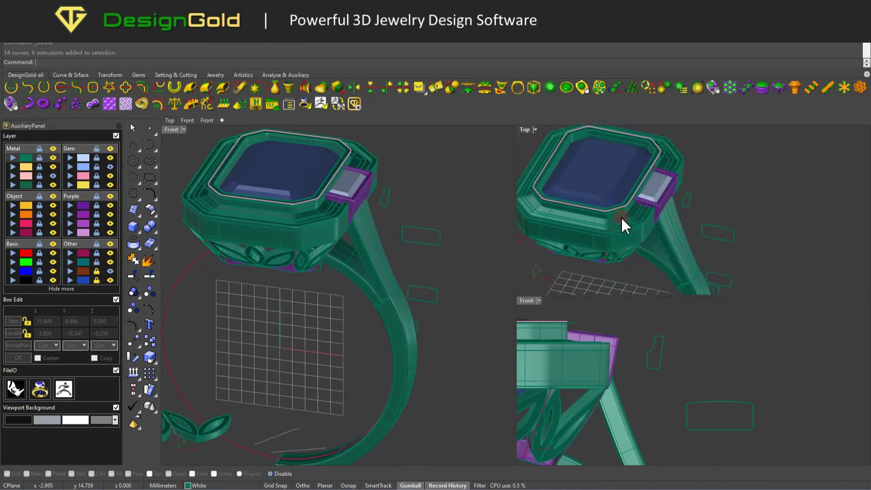
# Step: Line the outer bezel rim with a continuous row of 0.45 mm round beads
pyautogui.scroll(2, 622, 216)
pyautogui.click(625, 211)
pyautogui.scroll(-2, 682, 235)
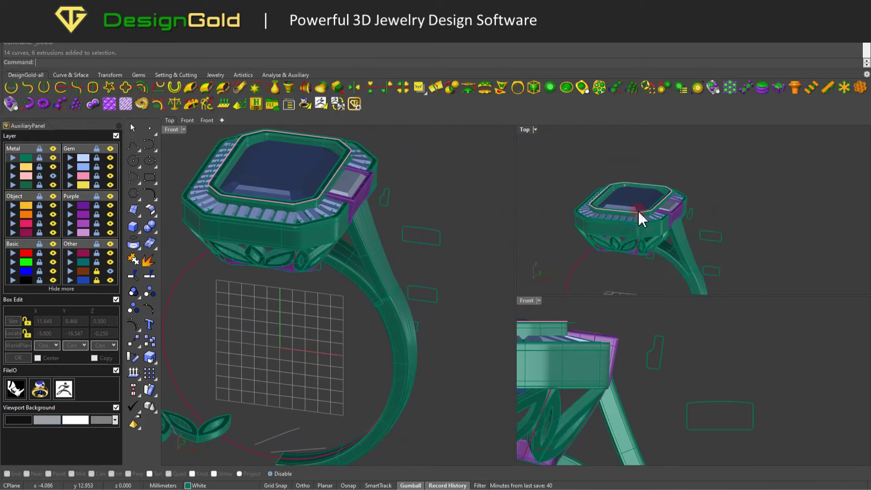
pyautogui.scroll(2, 676, 179)
pyautogui.scroll(2, 664, 198)
pyautogui.scroll(2, 651, 211)
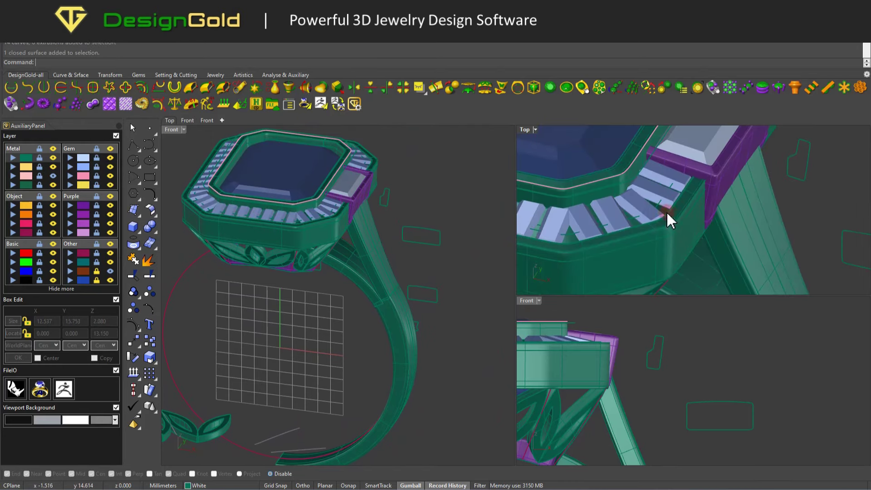
pyautogui.scroll(2, 676, 210)
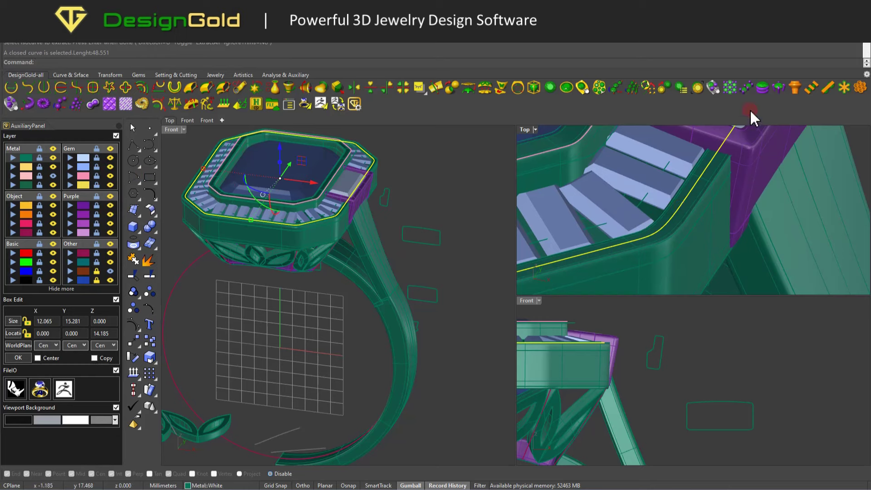
pyautogui.scroll(-2, 688, 232)
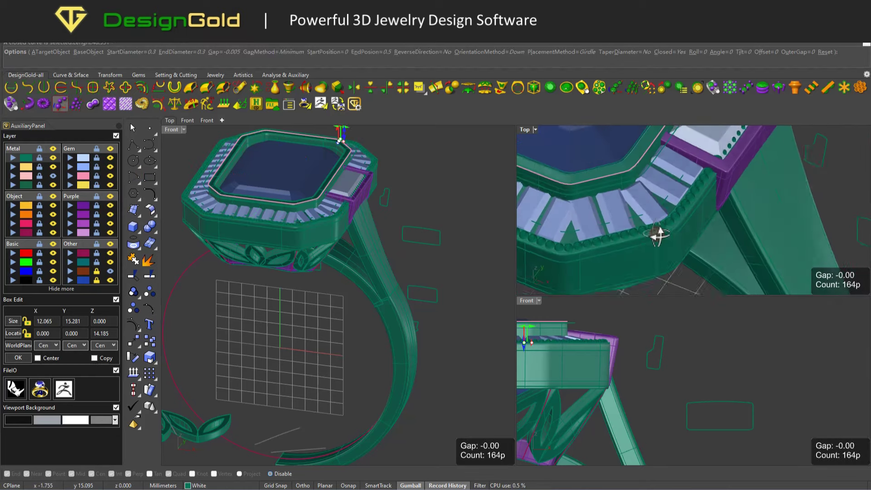
pyautogui.scroll(-2, 659, 235)
pyautogui.scroll(-2, 665, 229)
pyautogui.scroll(2, 704, 221)
pyautogui.scroll(3, 680, 236)
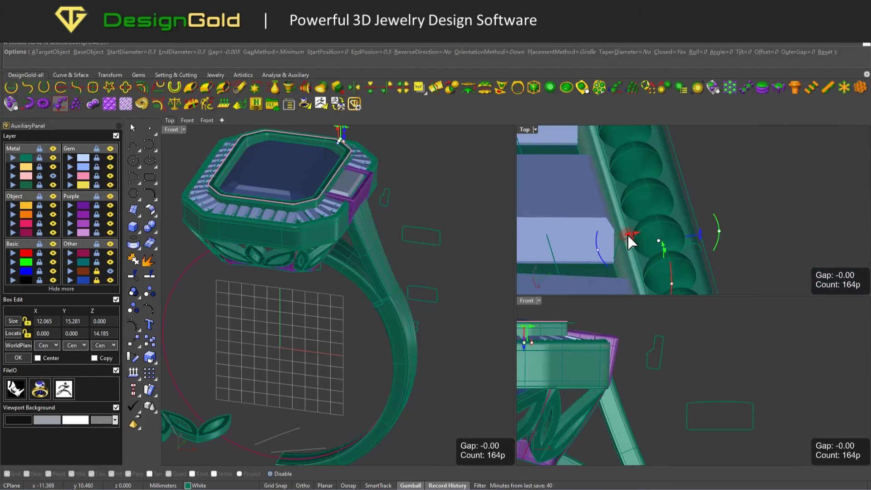
pyautogui.scroll(-2, 682, 220)
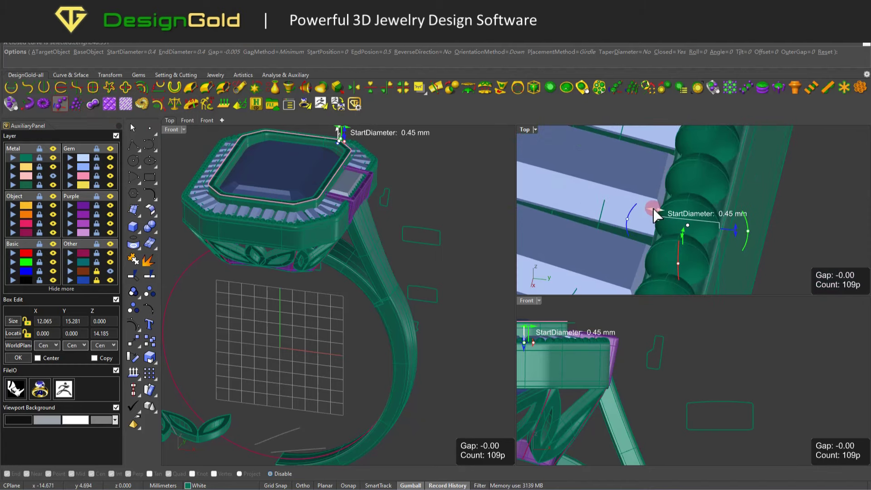
pyautogui.scroll(-2, 655, 216)
pyautogui.scroll(3, 712, 229)
pyautogui.click(715, 236)
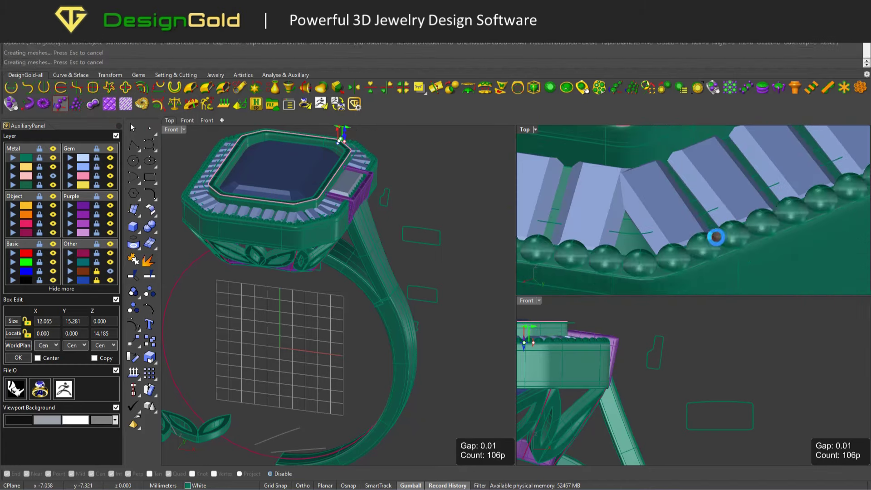
# Step: Extract the inner bezel rim curve and line it with a row of small round beads
pyautogui.scroll(-2, 676, 218)
pyautogui.scroll(2, 675, 212)
pyautogui.scroll(2, 679, 211)
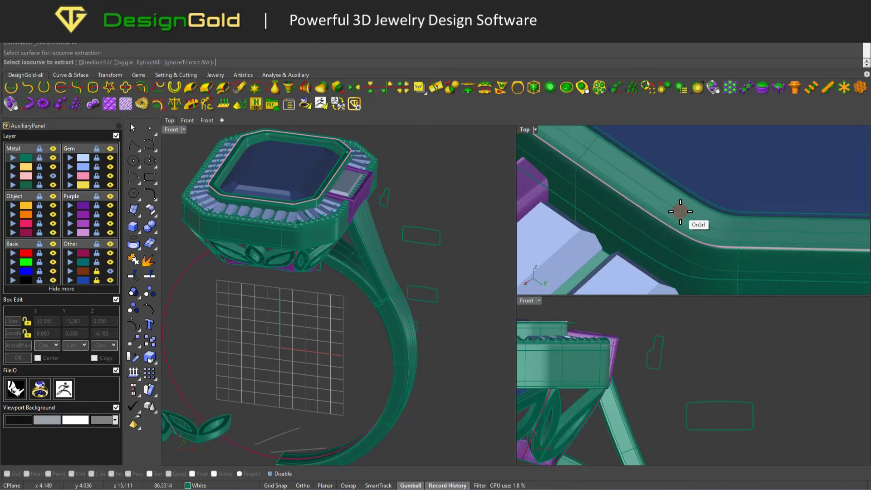
pyautogui.click(680, 208)
pyautogui.press('Return')
pyautogui.click(59, 104)
pyautogui.scroll(3, 345, 219)
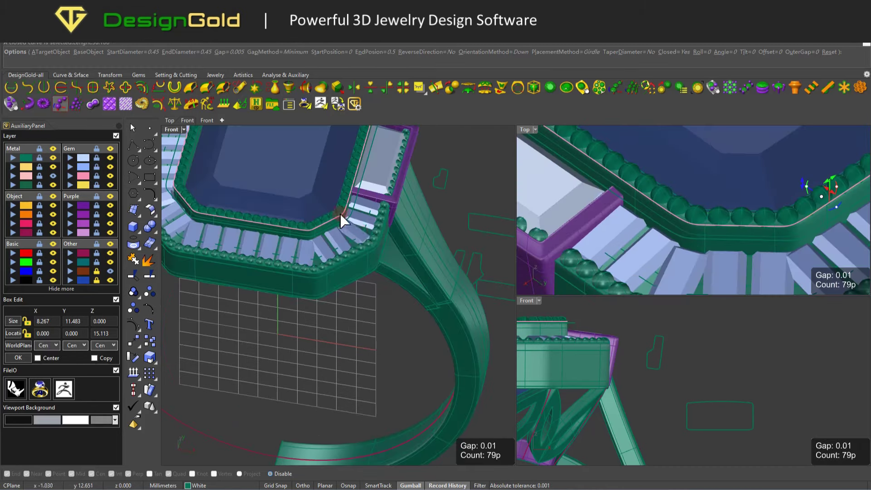
pyautogui.scroll(-2, 442, 268)
pyautogui.scroll(3, 403, 224)
pyautogui.scroll(2, 411, 263)
pyautogui.scroll(3, 411, 263)
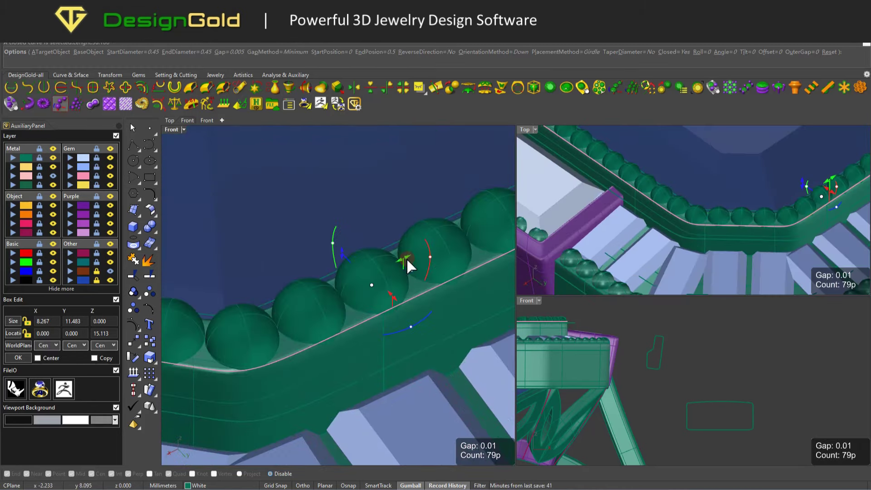
pyautogui.rightClick(404, 248)
pyautogui.scroll(-3, 404, 248)
pyautogui.scroll(-3, 404, 248)
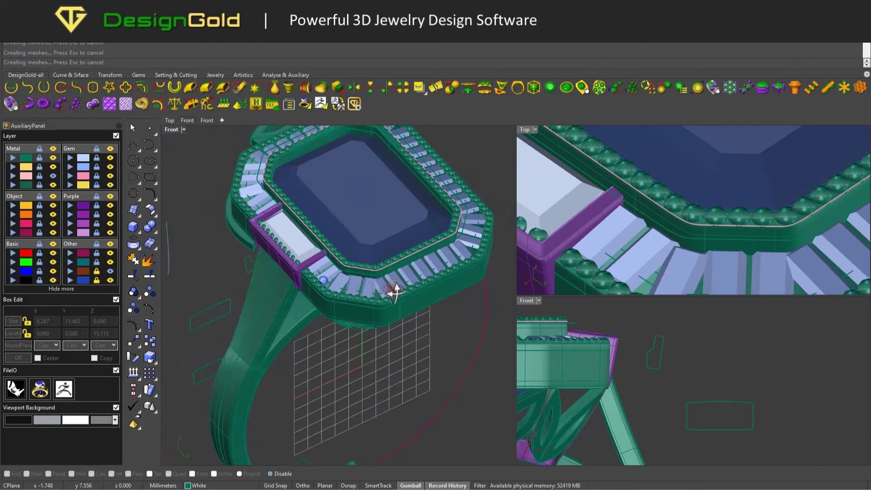
pyautogui.scroll(3, 357, 303)
pyautogui.scroll(2, 334, 311)
pyautogui.scroll(2, 319, 290)
# Step: Select the purple side-stone frame and mirror it to the opposite shoulder
pyautogui.click(319, 290)
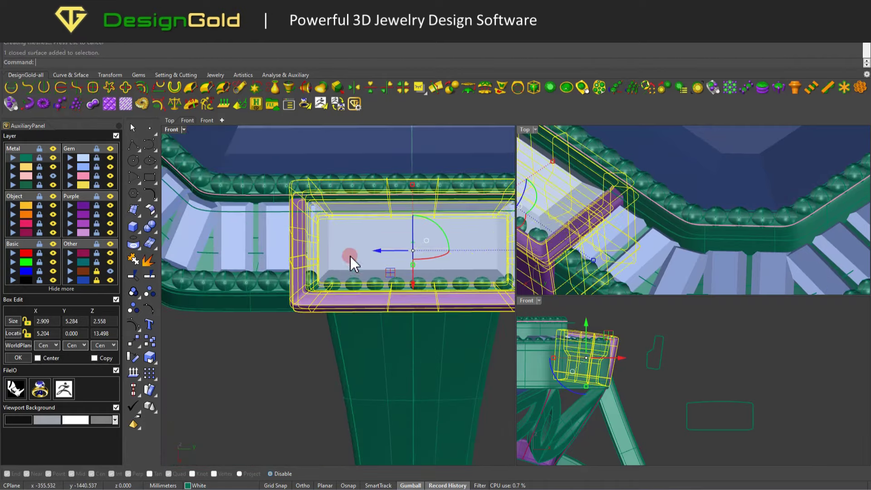
pyautogui.moveTo(351, 256); pyautogui.dragTo(416, 246, button='right')
pyautogui.scroll(2, 415, 246)
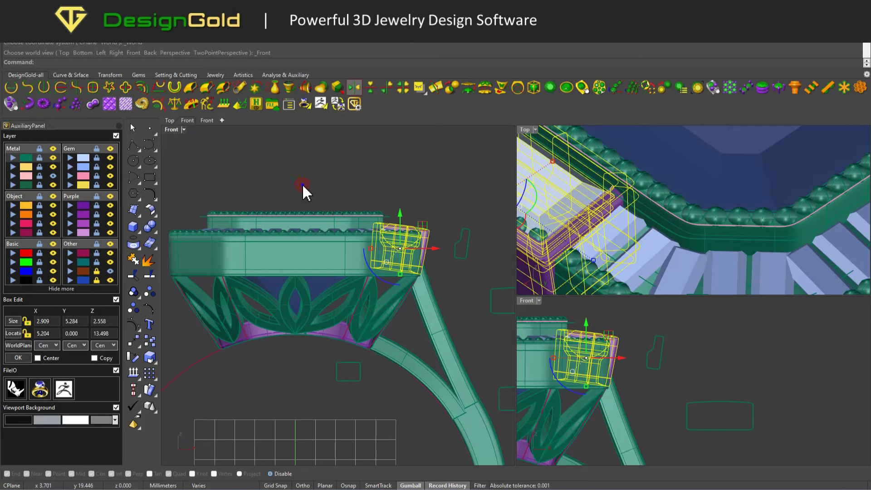
pyautogui.scroll(-3, 381, 200)
pyautogui.scroll(2, 426, 210)
pyautogui.moveTo(426, 210); pyautogui.dragTo(360, 252, button='right')
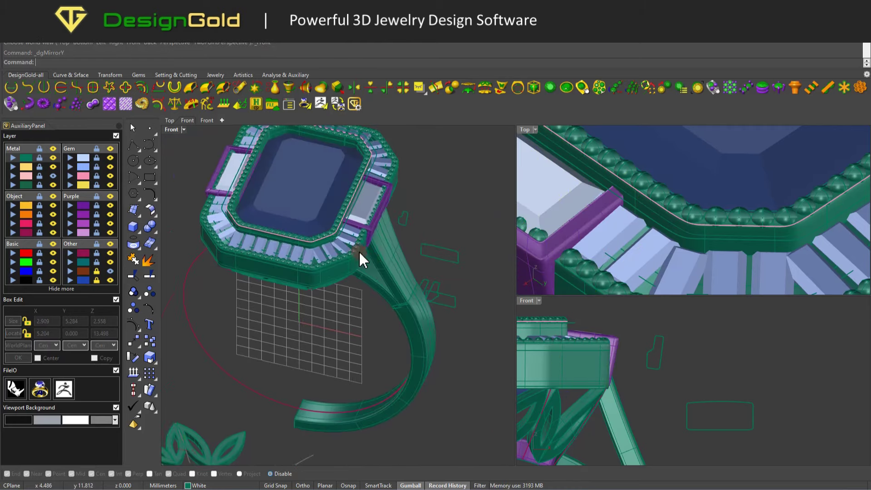
pyautogui.scroll(3, 396, 217)
# Step: Detach the beads inside the first purple frame from their group and delete them
pyautogui.click(395, 217)
pyautogui.moveTo(399, 222); pyautogui.dragTo(314, 315, button='right')
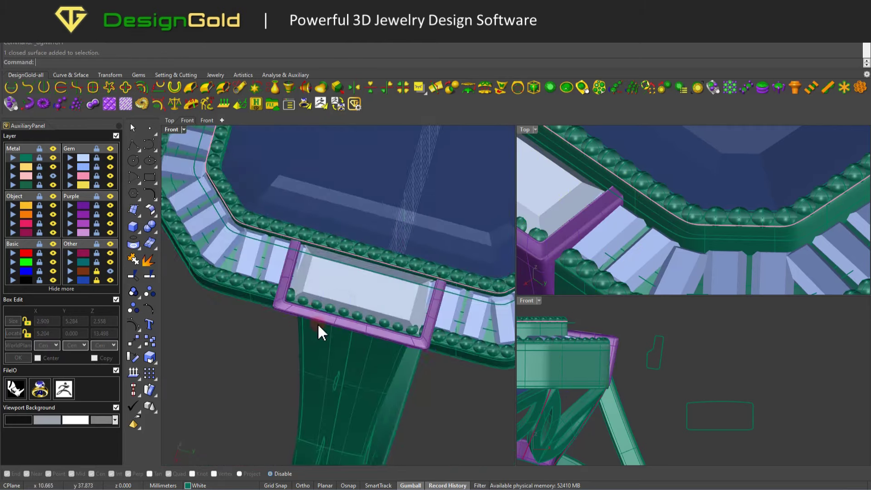
pyautogui.write('M')
pyautogui.press('Return')
pyautogui.moveTo(257, 361); pyautogui.dragTo(323, 338, button='right')
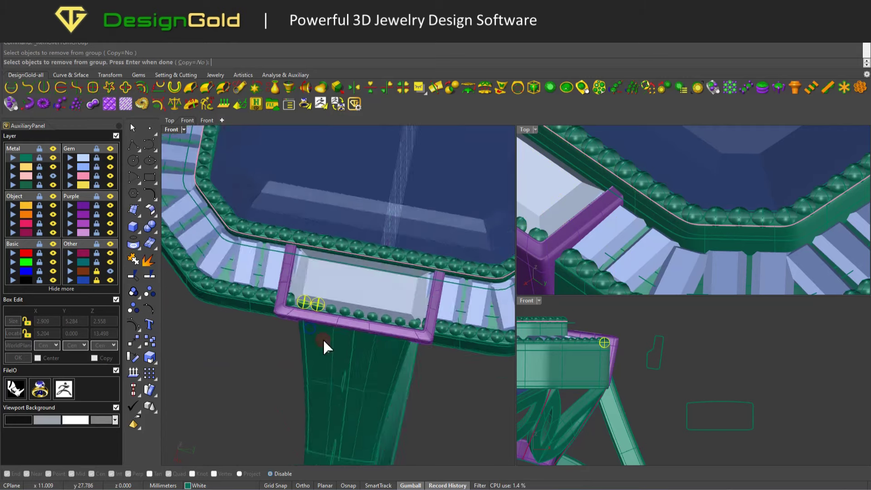
pyautogui.moveTo(447, 294); pyautogui.dragTo(295, 313)
pyautogui.scroll(2, 427, 318)
pyautogui.scroll(-2, 301, 323)
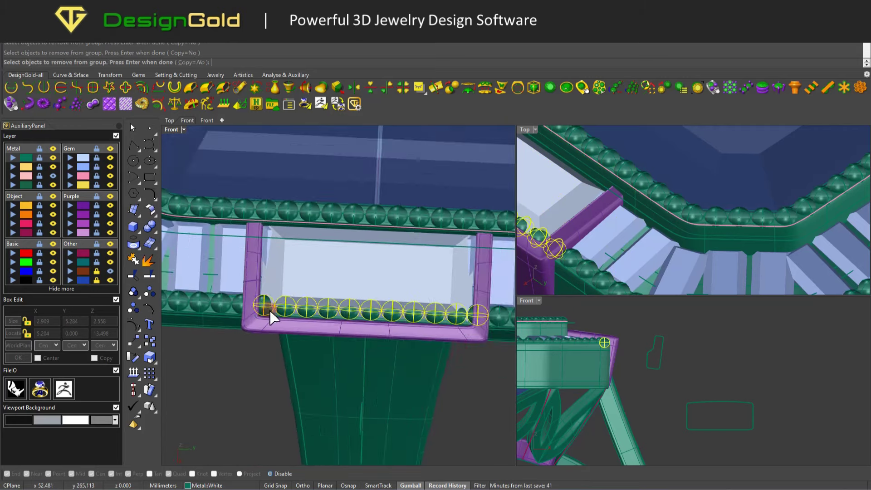
pyautogui.press('Return')
pyautogui.press('Delete')
# Step: Remove the beads inside the second purple frame from the group with rg and delete them
pyautogui.scroll(-5, 337, 320)
pyautogui.moveTo(337, 320); pyautogui.dragTo(260, 346, button='right')
pyautogui.write('rg')
pyautogui.press('Return')
pyautogui.scroll(3, 215, 287)
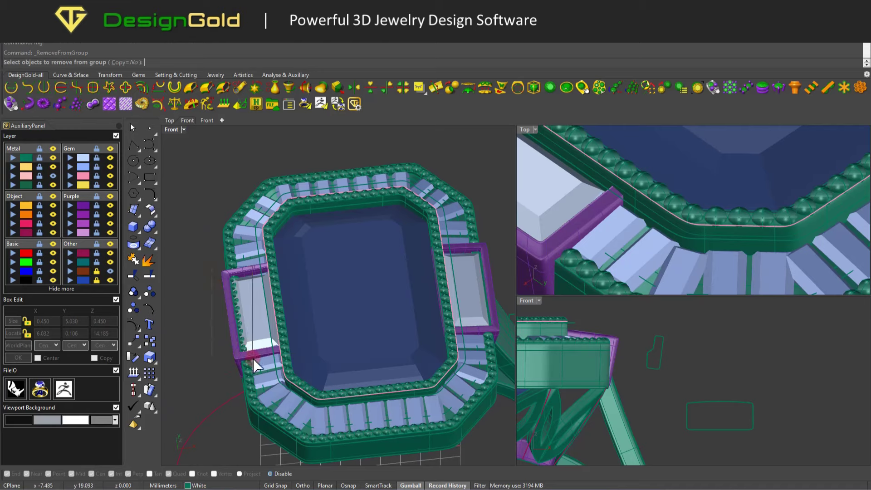
pyautogui.scroll(3, 254, 362)
pyautogui.click(245, 250)
pyautogui.scroll(2, 227, 353)
pyautogui.scroll(3, 229, 360)
pyautogui.click(258, 391)
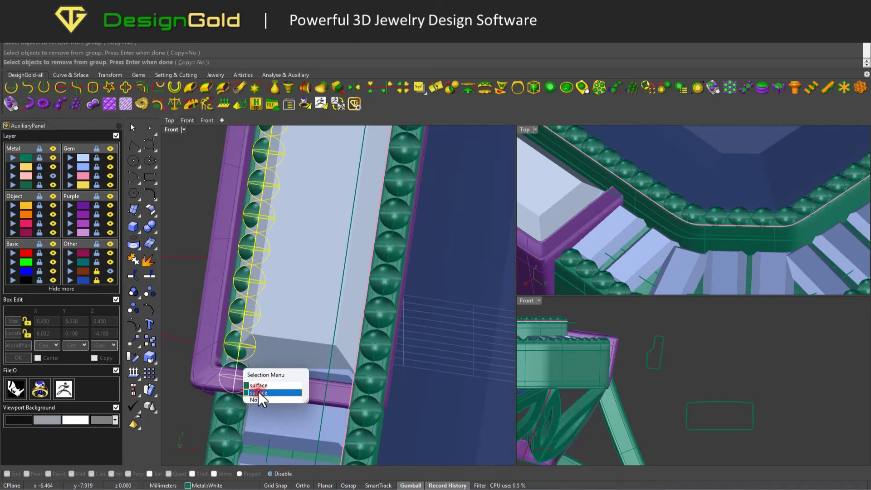
pyautogui.scroll(-3, 257, 363)
pyautogui.scroll(-3, 260, 260)
pyautogui.press('Return')
pyautogui.press('Delete')
# Step: Select the shank curve, previewing three 1.7 mm baguette gems down the shoulder
pyautogui.moveTo(261, 259); pyautogui.dragTo(380, 300, button='right')
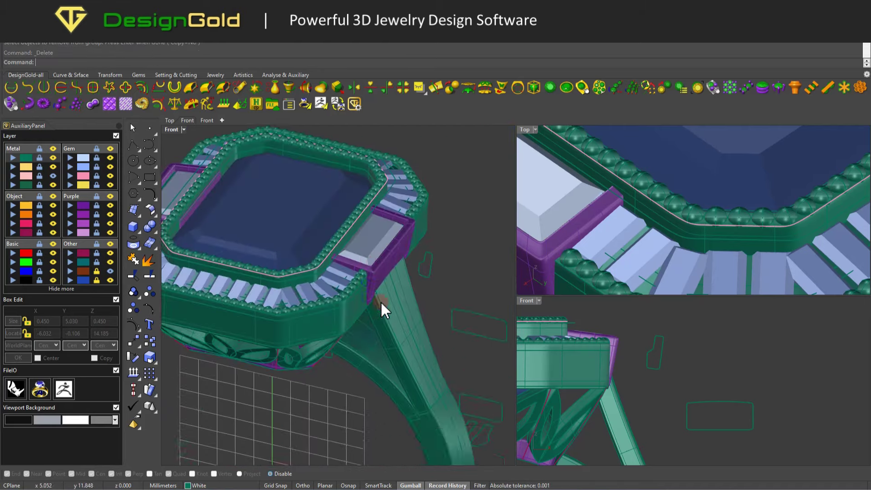
pyautogui.scroll(-2, 379, 297)
pyautogui.scroll(-3, 376, 288)
pyautogui.scroll(3, 380, 286)
pyautogui.click(376, 272)
pyautogui.scroll(2, 372, 263)
pyautogui.click(370, 257)
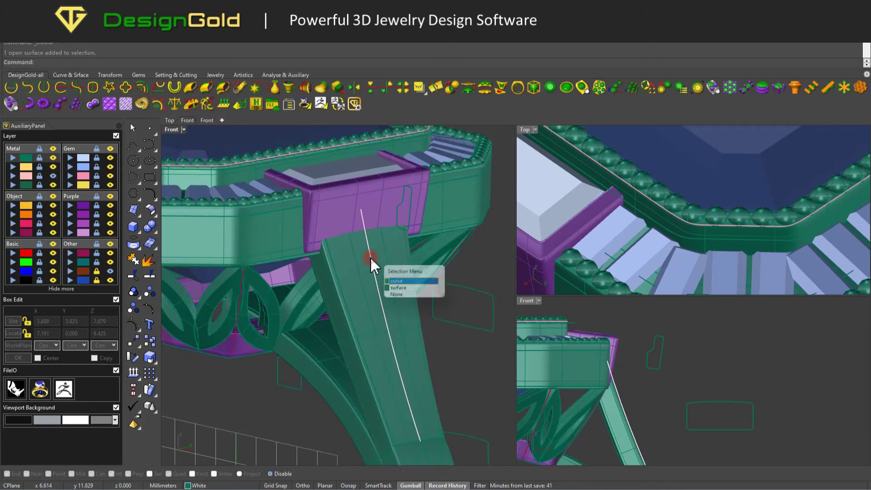
pyautogui.click(361, 290)
pyautogui.moveTo(355, 234); pyautogui.dragTo(374, 205, button='right')
pyautogui.click(380, 221)
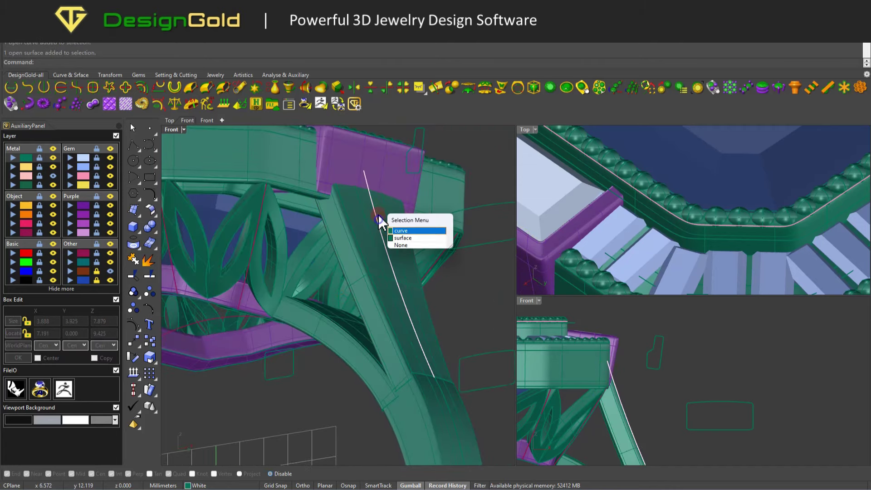
pyautogui.moveTo(396, 250)
pyautogui.mouseDown(button='right')
pyautogui.moveTo(423, 270)
pyautogui.moveTo(388, 274)
pyautogui.mouseUp(button='right')
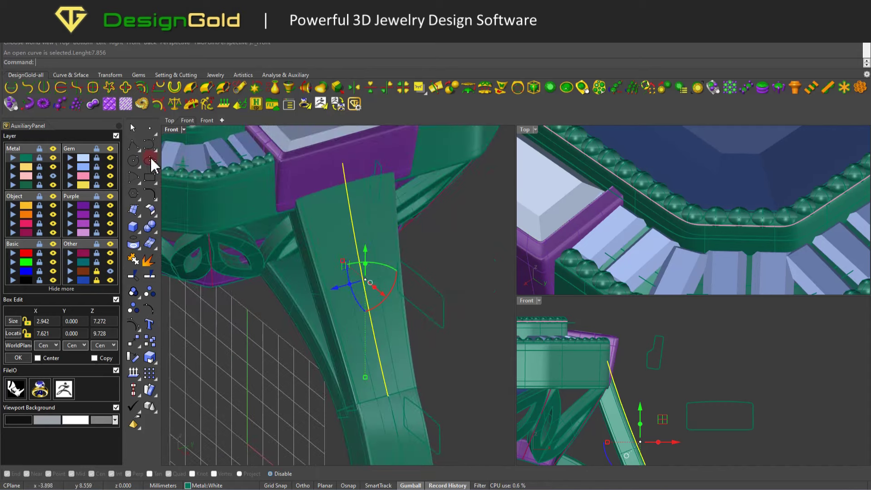
pyautogui.moveTo(409, 214)
pyautogui.mouseDown(button='right')
pyautogui.moveTo(391, 228)
pyautogui.moveTo(383, 195)
pyautogui.mouseUp(button='right')
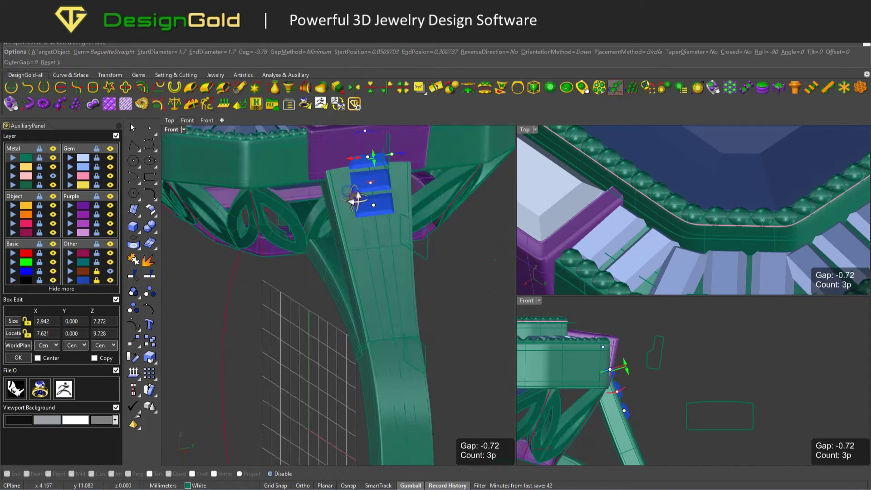
# Step: Switch the shoulder gems to round stones, three in a row with a fixed gap
pyautogui.click(100, 52)
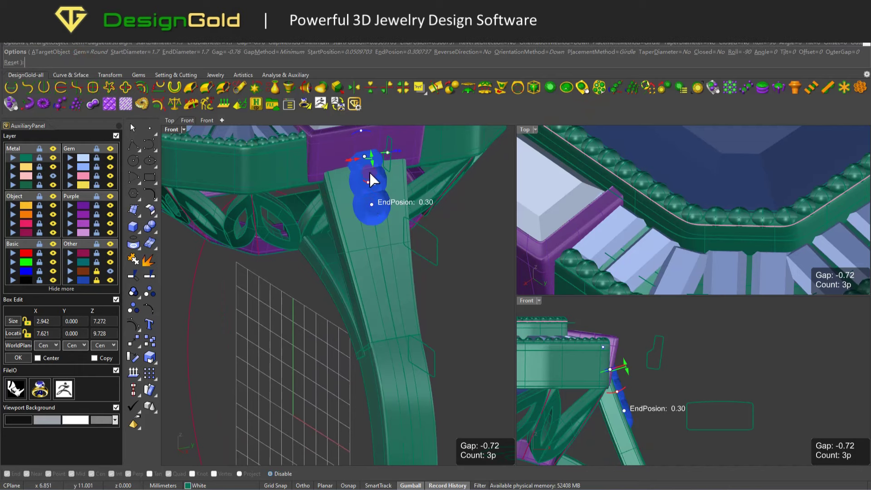
pyautogui.moveTo(372, 240); pyautogui.dragTo(367, 164, button='right')
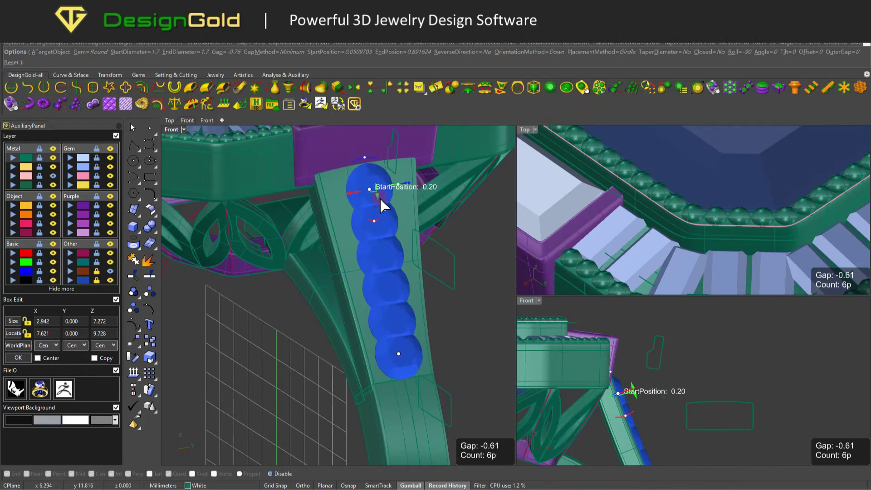
pyautogui.moveTo(379, 221); pyautogui.dragTo(381, 229)
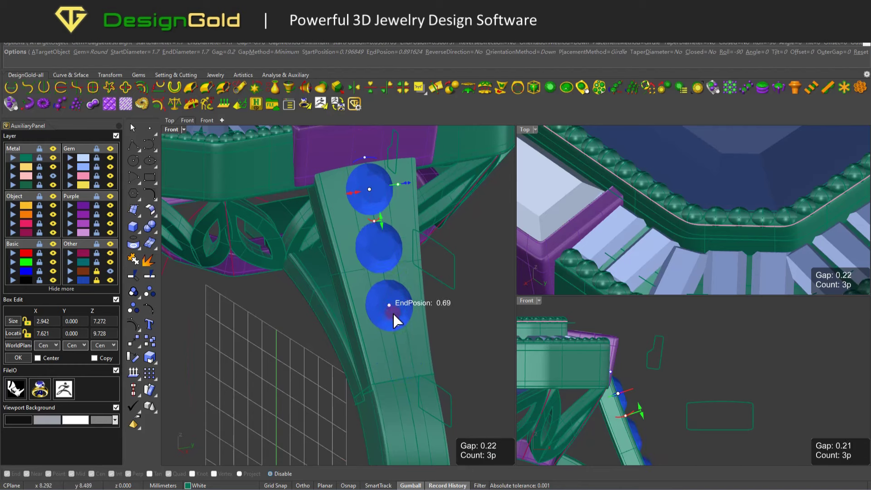
pyautogui.click(261, 55)
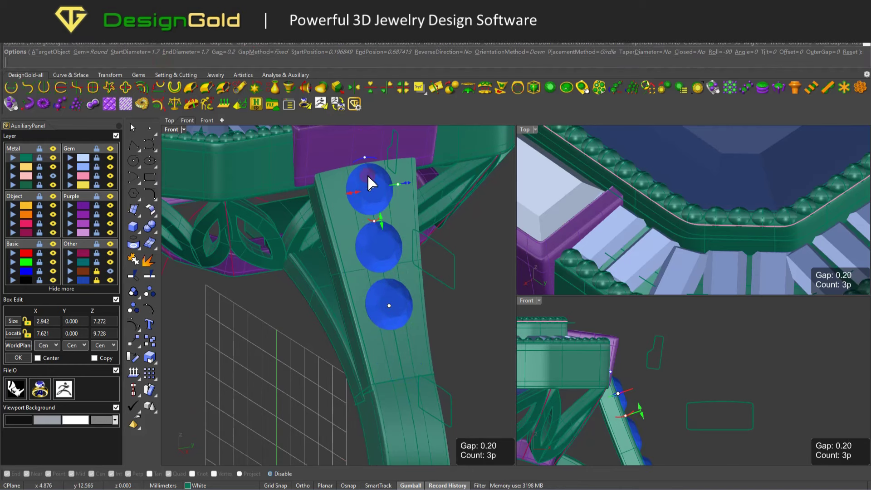
pyautogui.moveTo(369, 199); pyautogui.dragTo(389, 309)
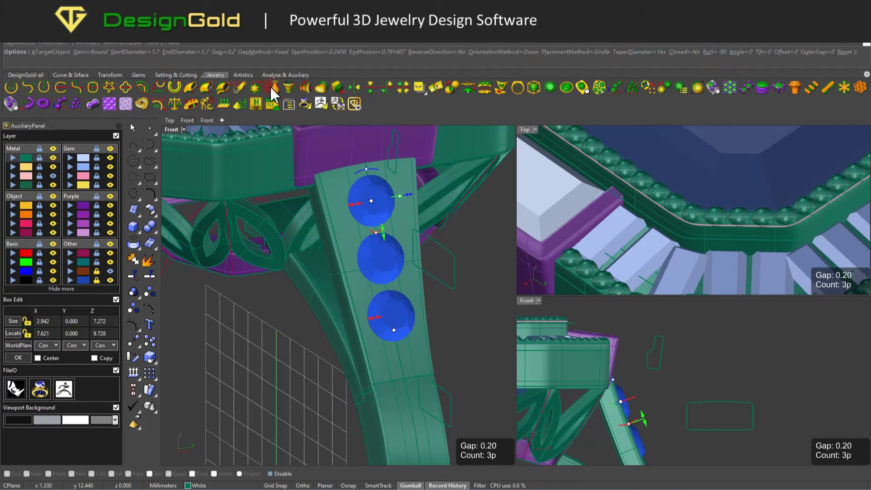
# Step: Taper the gems from a 2.2 starting diameter down to 1.45 at the bottom
pyautogui.moveTo(374, 326); pyautogui.dragTo(376, 320)
pyautogui.moveTo(377, 320); pyautogui.dragTo(363, 199, button='right')
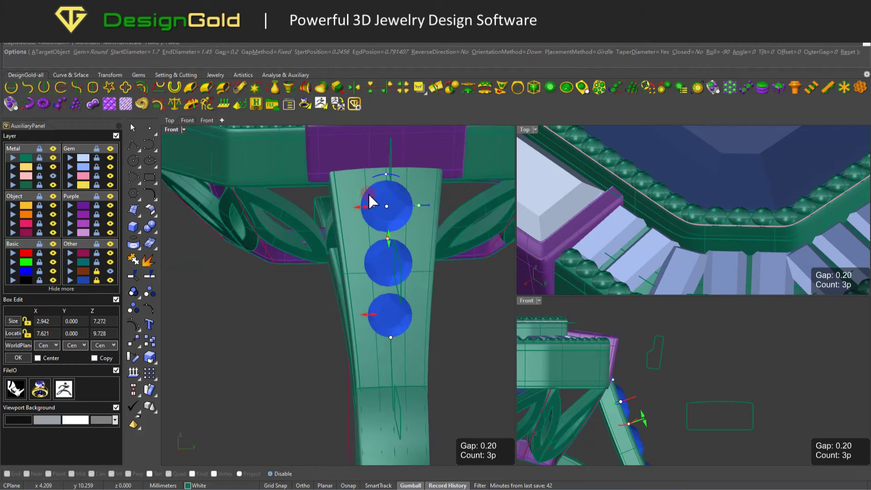
pyautogui.moveTo(382, 249)
pyautogui.mouseDown(button='right')
pyautogui.moveTo(364, 241)
pyautogui.moveTo(382, 211)
pyautogui.mouseUp(button='right')
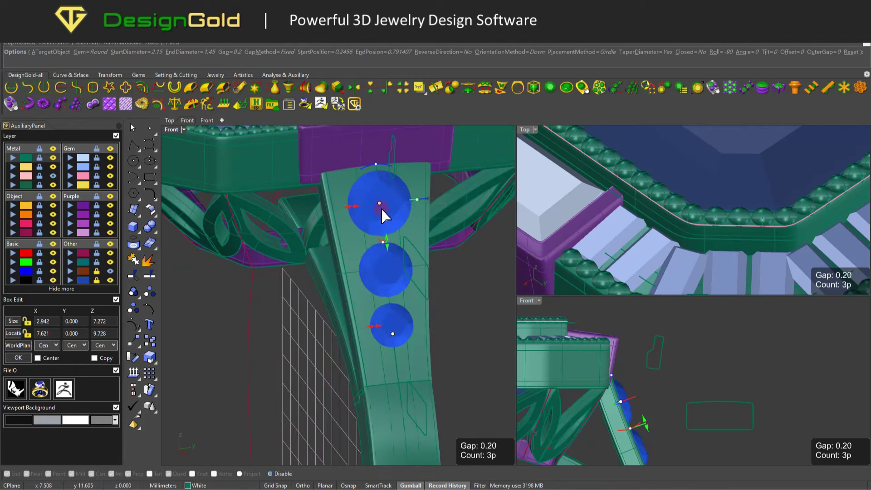
pyautogui.moveTo(380, 204); pyautogui.dragTo(380, 210)
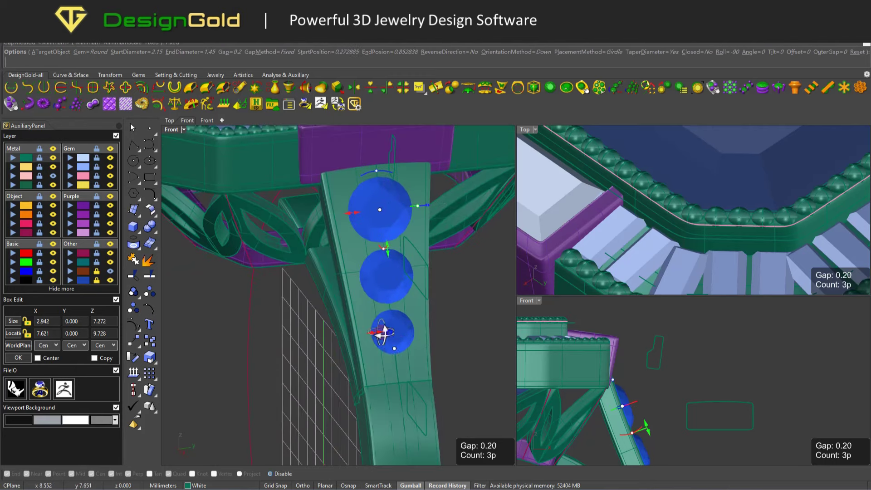
pyautogui.moveTo(383, 332); pyautogui.dragTo(369, 334, button='right')
pyautogui.click(360, 223)
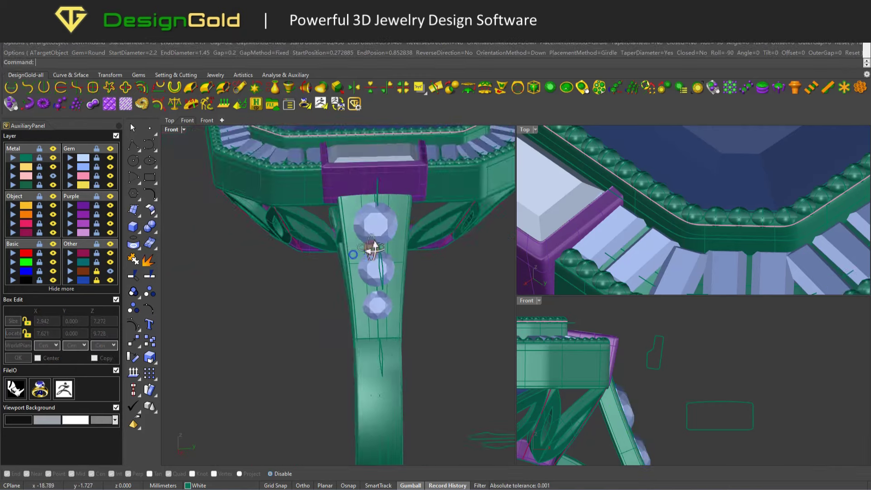
pyautogui.moveTo(361, 222); pyautogui.dragTo(391, 199, button='right')
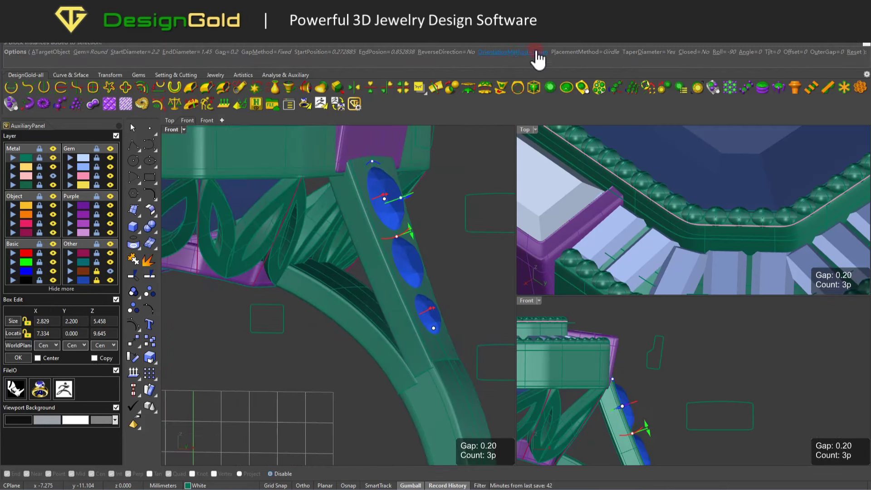
# Step: Keep the Down orientation and set the gem placement method to Top
pyautogui.click(515, 52)
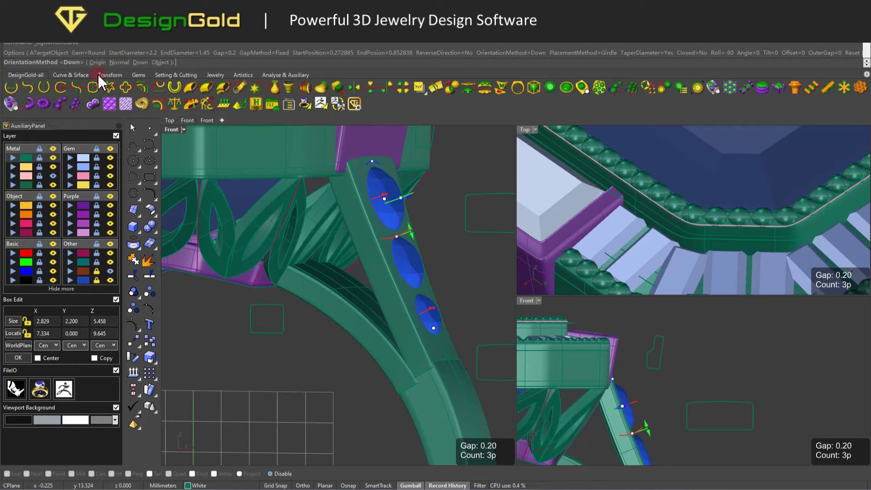
pyautogui.press('Return')
pyautogui.moveTo(489, 168); pyautogui.dragTo(494, 165, button='right')
pyautogui.click(583, 52)
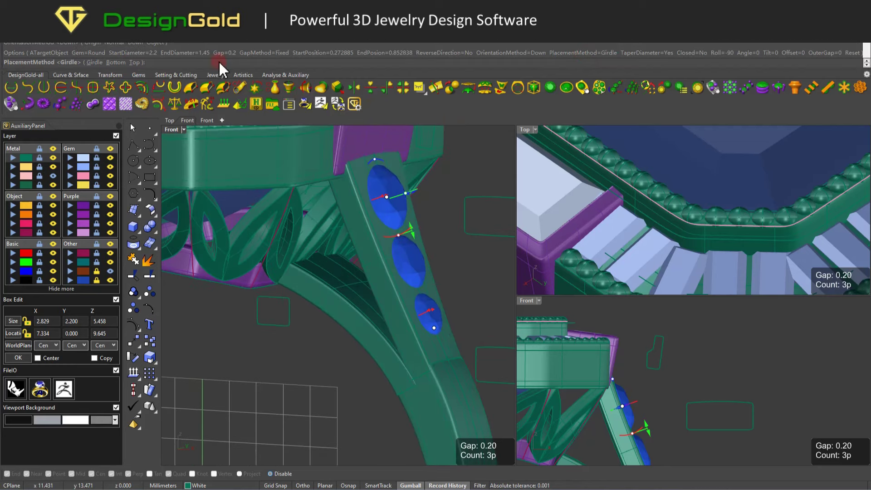
pyautogui.click(133, 63)
# Step: Create a channel cutter over the three shoulder gems with 0.984 width and 0.542 cap length
pyautogui.click(389, 212)
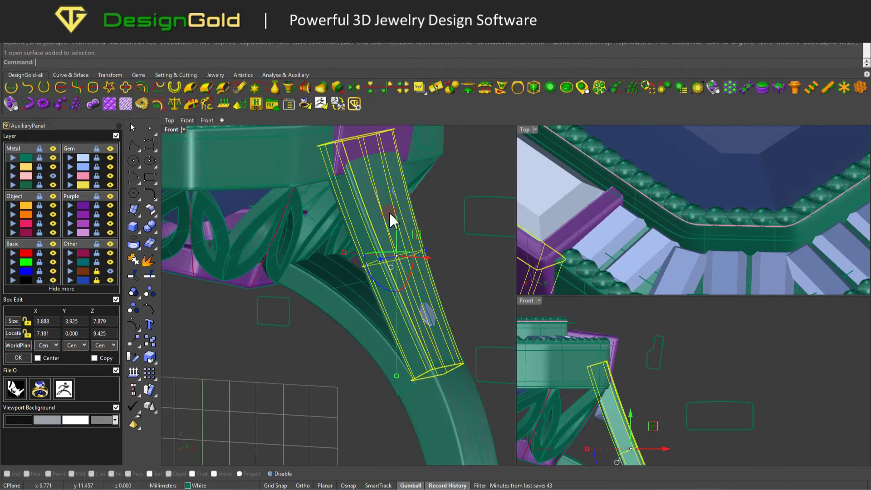
pyautogui.click(426, 319)
pyautogui.moveTo(426, 319)
pyautogui.mouseDown(button='right')
pyautogui.moveTo(352, 249)
pyautogui.moveTo(423, 195)
pyautogui.moveTo(293, 157)
pyautogui.mouseUp(button='right')
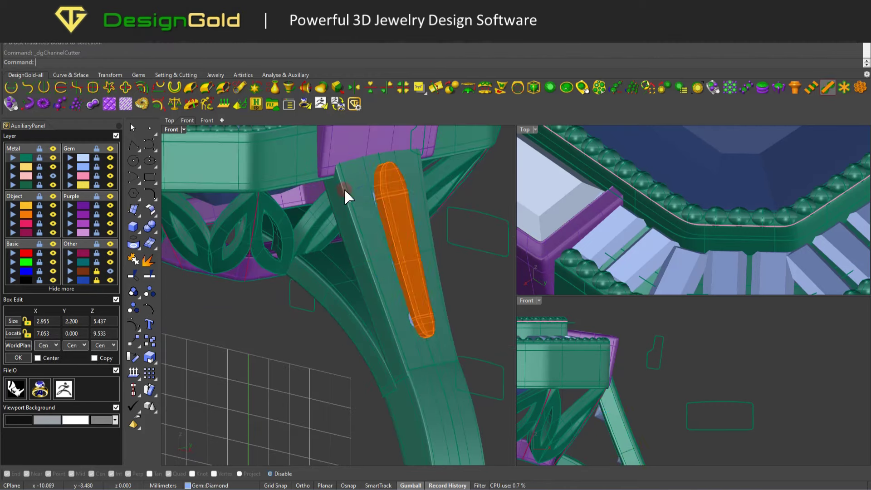
pyautogui.moveTo(344, 189)
pyautogui.mouseDown(button='right')
pyautogui.moveTo(346, 219)
pyautogui.moveTo(362, 189)
pyautogui.moveTo(376, 195)
pyautogui.mouseUp(button='right')
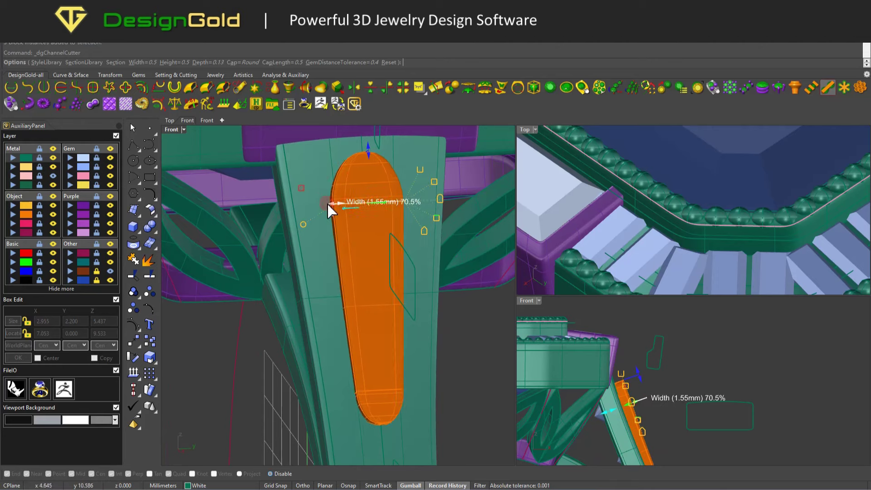
pyautogui.moveTo(375, 201); pyautogui.dragTo(333, 205)
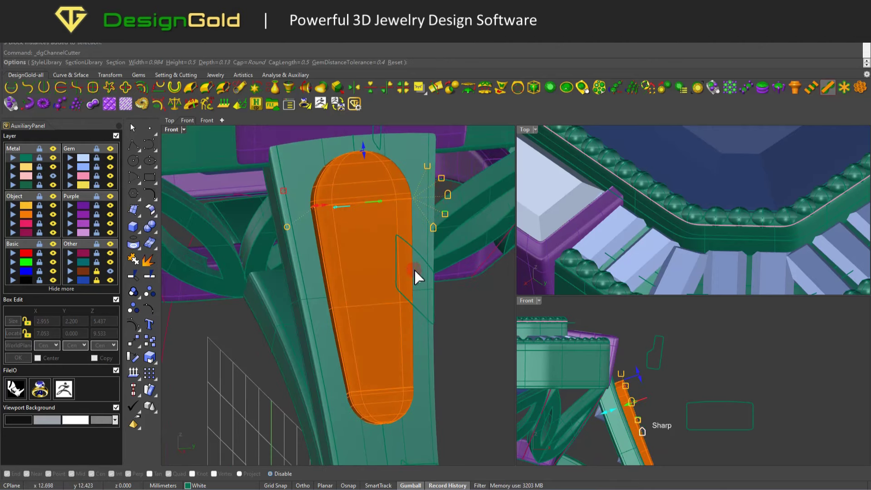
pyautogui.scroll(-3, 415, 277)
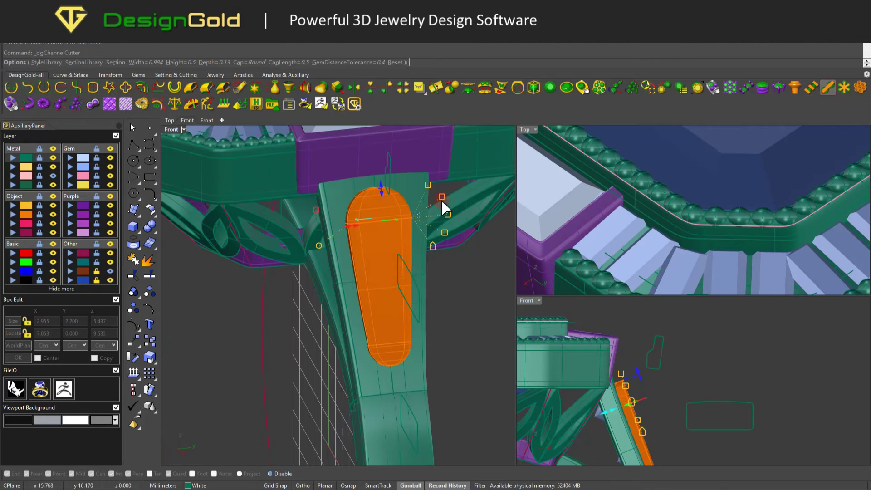
pyautogui.moveTo(383, 194); pyautogui.dragTo(382, 192)
pyautogui.moveTo(382, 193)
pyautogui.mouseDown(button='right')
pyautogui.moveTo(370, 278)
pyautogui.moveTo(386, 273)
pyautogui.moveTo(436, 291)
pyautogui.moveTo(399, 243)
pyautogui.mouseUp(button='right')
# Step: Switch to wireframe and apply section profile s007 from the library to the cutter
pyautogui.middleClick(423, 266)
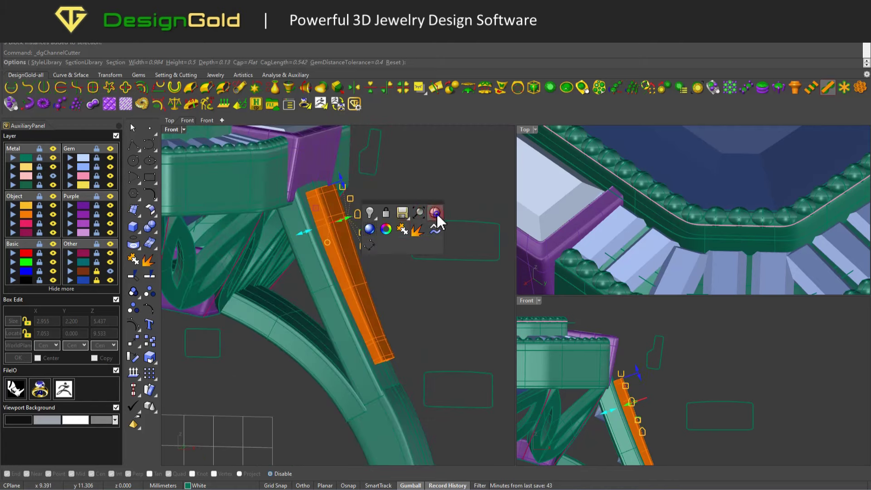
pyautogui.click(436, 212)
pyautogui.scroll(2, 317, 254)
pyautogui.click(316, 230)
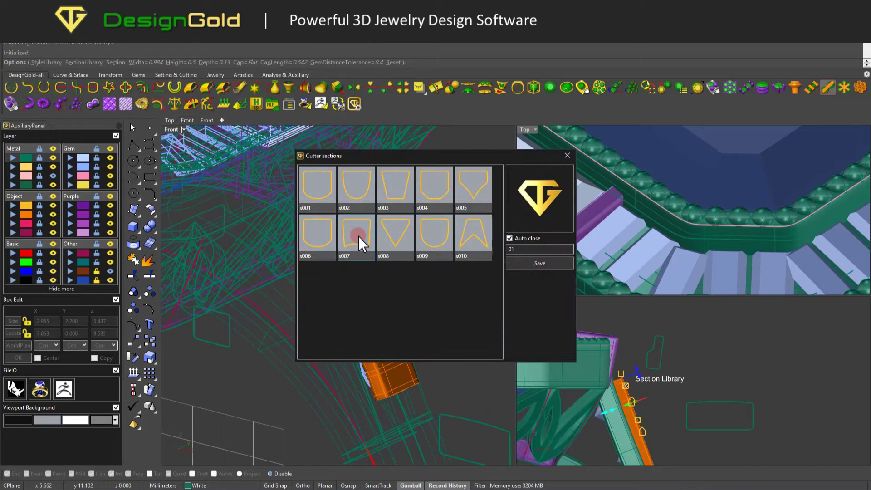
pyautogui.click(358, 236)
# Step: Reduce the cutter depth to 0.045, finish the cutter and return to shaded view
pyautogui.moveTo(385, 210)
pyautogui.mouseDown(button='right')
pyautogui.moveTo(430, 153)
pyautogui.moveTo(355, 219)
pyautogui.mouseUp(button='right')
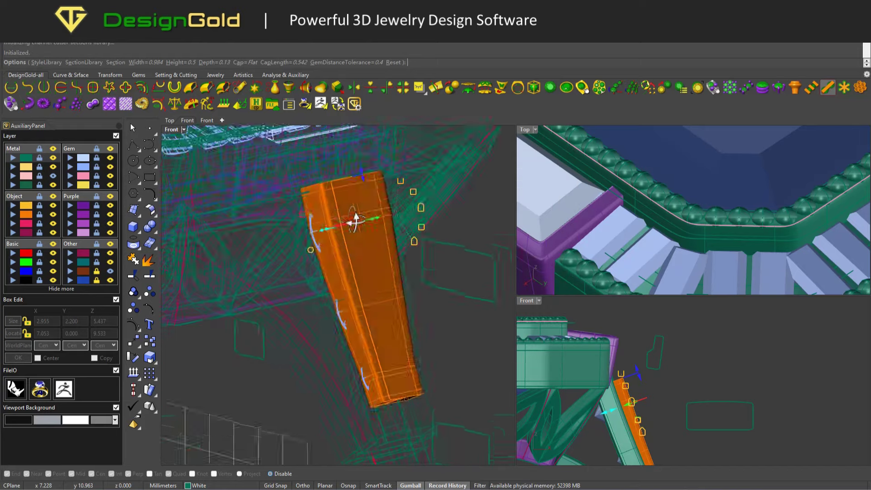
pyautogui.scroll(2, 301, 248)
pyautogui.moveTo(301, 249); pyautogui.dragTo(339, 232)
pyautogui.moveTo(286, 253)
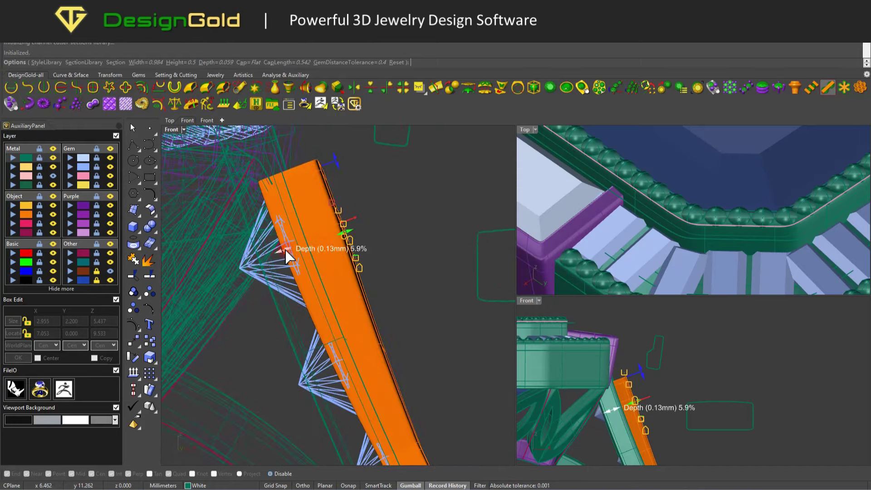
pyautogui.moveTo(275, 261); pyautogui.dragTo(301, 248)
pyautogui.scroll(-2, 350, 224)
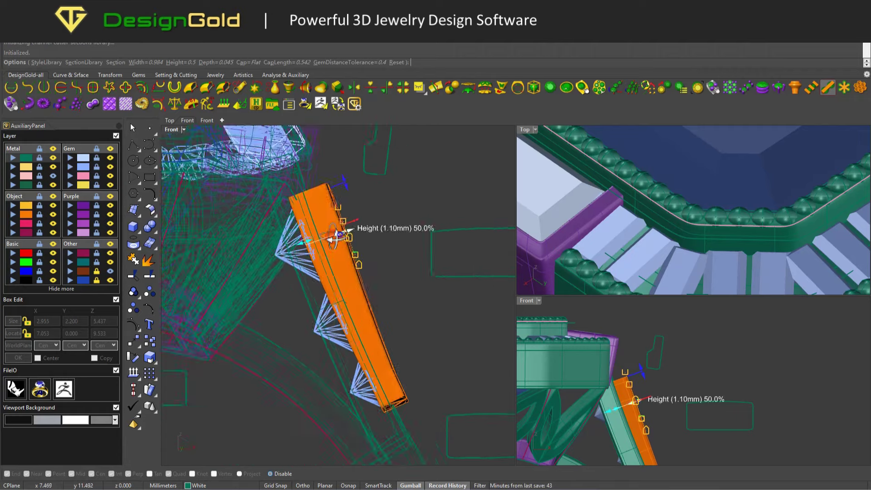
pyautogui.scroll(1, 349, 242)
pyautogui.moveTo(349, 242)
pyautogui.mouseDown(button='right')
pyautogui.moveTo(331, 237)
pyautogui.moveTo(373, 242)
pyautogui.moveTo(380, 223)
pyautogui.mouseUp(button='right')
pyautogui.scroll(-2, 345, 227)
pyautogui.press('Return')
pyautogui.middleClick(424, 236)
pyautogui.click(423, 226)
# Step: Show the orange cutter's control points and select its top and lower point rows
pyautogui.click(380, 241)
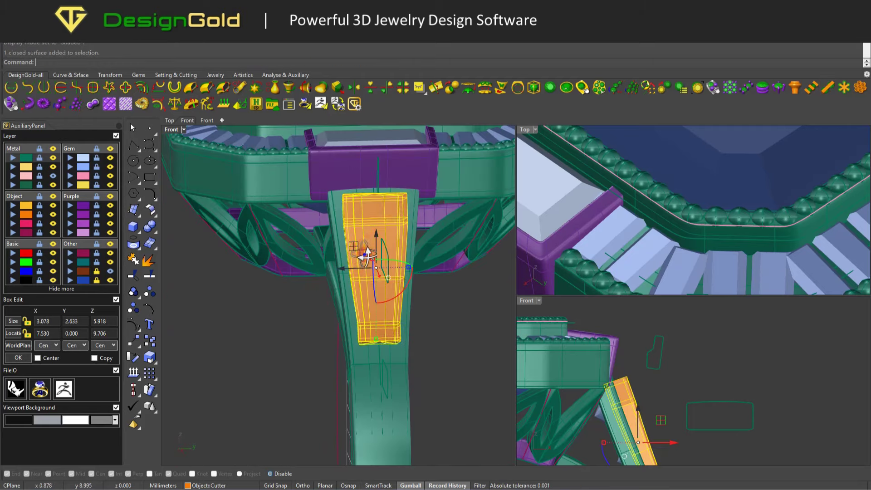
pyautogui.scroll(2, 366, 226)
pyautogui.press('F10')
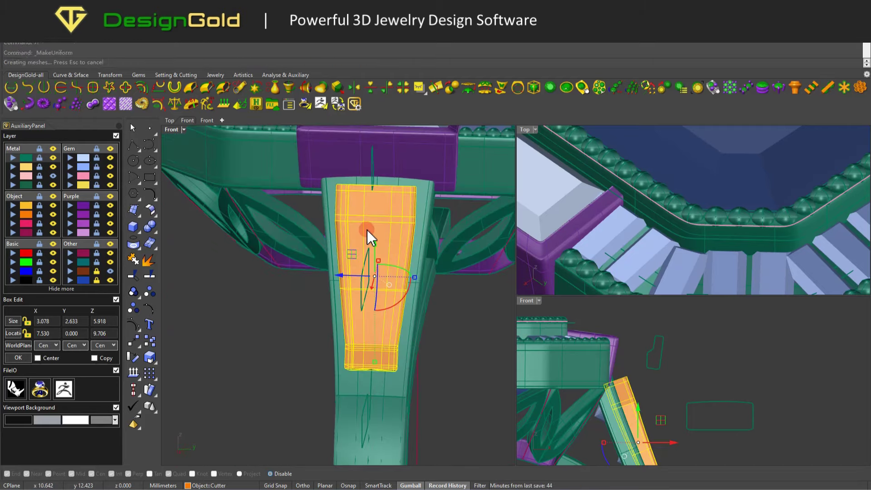
pyautogui.scroll(2, 364, 213)
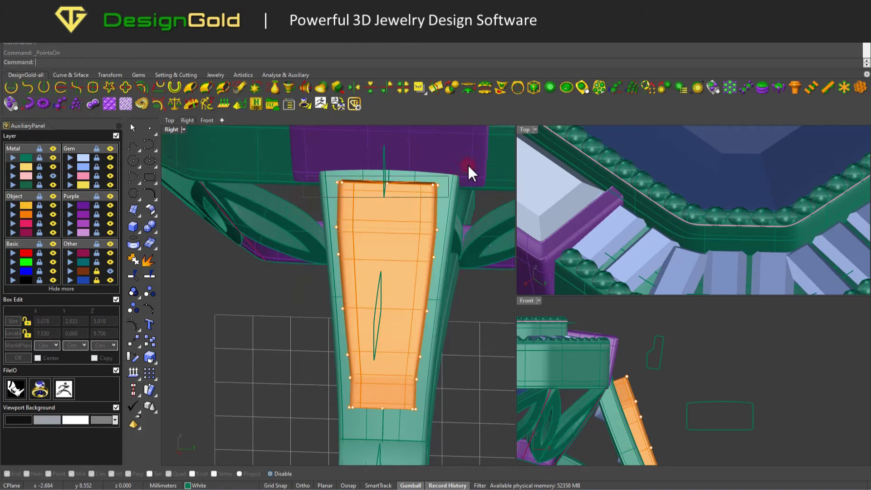
pyautogui.moveTo(467, 165); pyautogui.dragTo(313, 190)
pyautogui.scroll(2, 311, 184)
pyautogui.scroll(-2, 354, 248)
pyautogui.scroll(2, 290, 332)
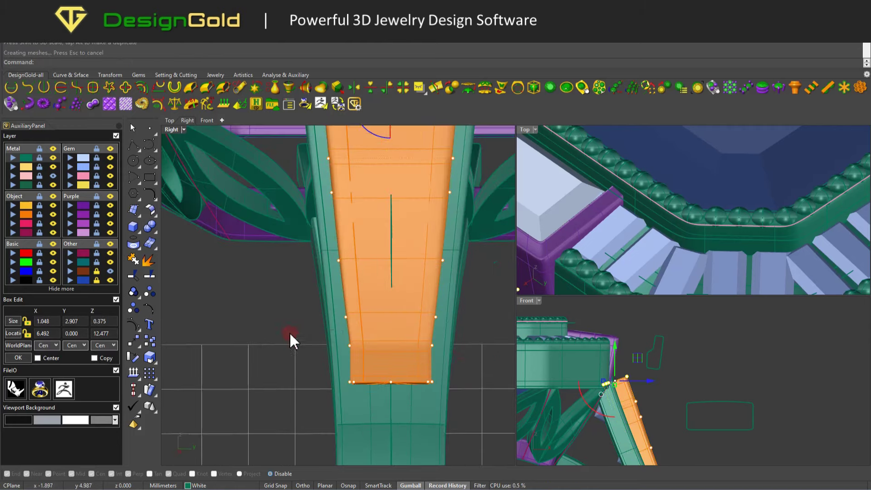
pyautogui.moveTo(336, 329); pyautogui.dragTo(472, 365)
pyautogui.scroll(1, 347, 347)
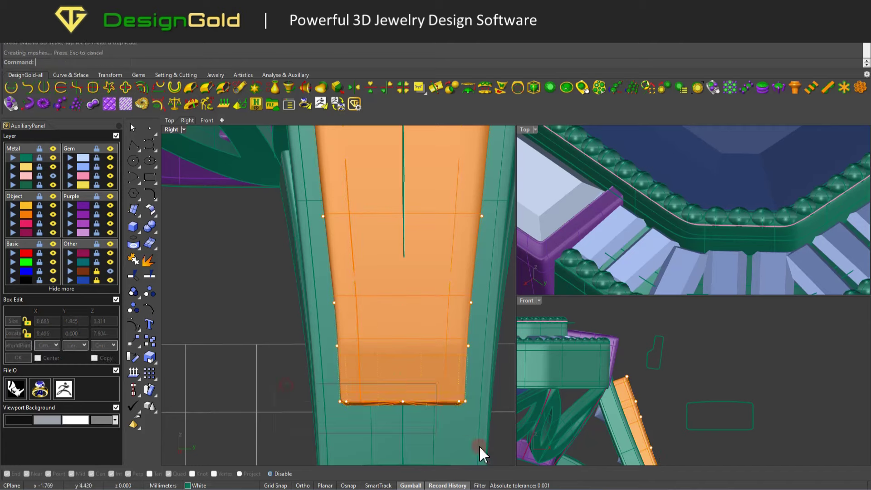
pyautogui.moveTo(486, 330); pyautogui.dragTo(336, 350)
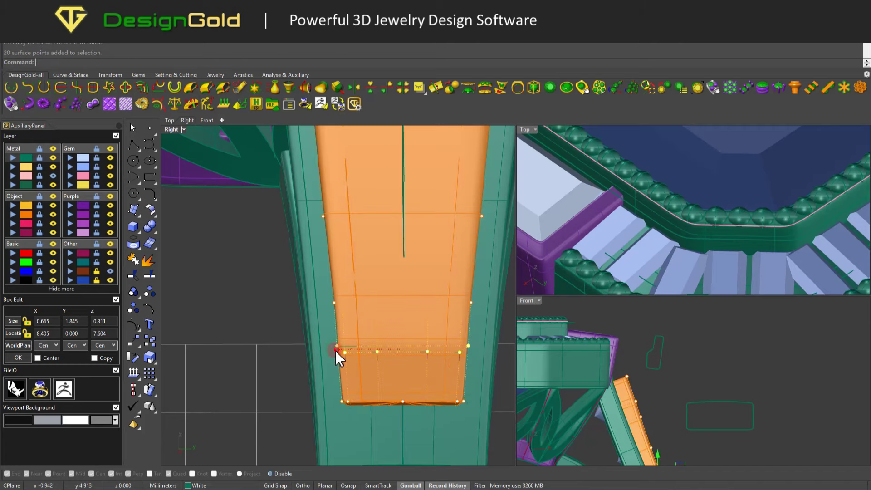
# Step: In wireframe, move the selected control points to reshape the cutter's lower end
pyautogui.scroll(-2, 336, 353)
pyautogui.scroll(-1, 362, 331)
pyautogui.middleClick(350, 299)
pyautogui.click(358, 303)
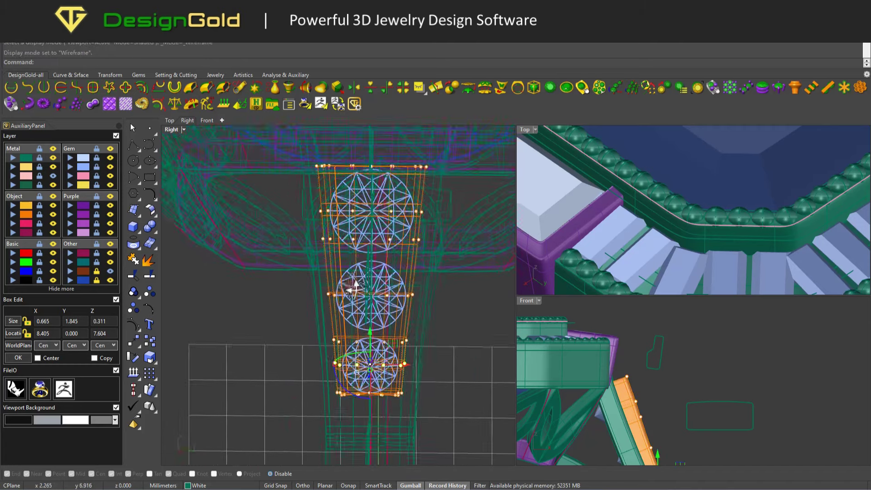
pyautogui.hotkey('ctrl', 'F2')
pyautogui.scroll(2, 415, 356)
pyautogui.click(399, 326)
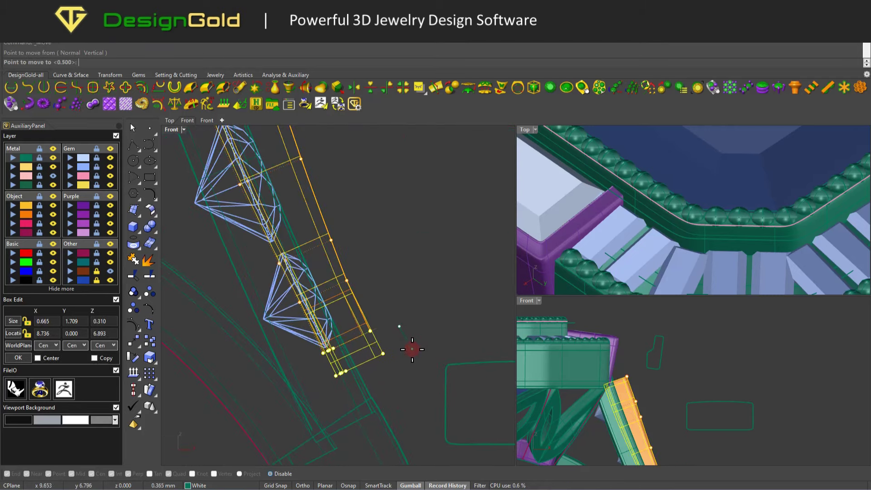
pyautogui.scroll(2, 321, 243)
pyautogui.scroll(1, 355, 209)
pyautogui.rightClick(396, 238)
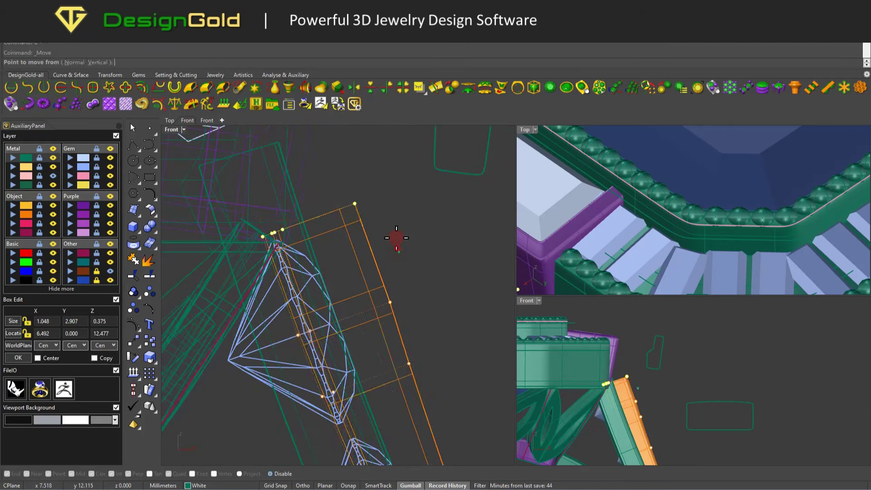
pyautogui.press('Escape')
# Step: Return to shaded display and delete the orange cutter and its helper piece
pyautogui.hotkey('ctrl', 'alt', 's')
pyautogui.scroll(-3, 434, 253)
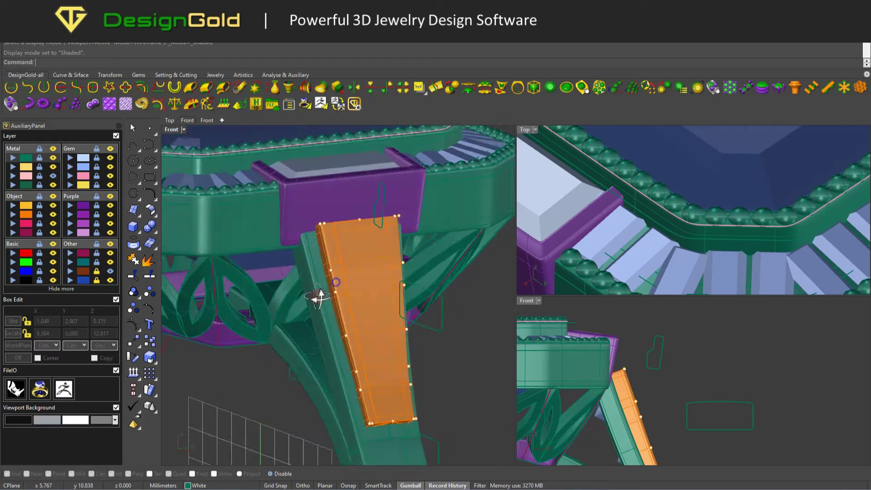
pyautogui.click(358, 303)
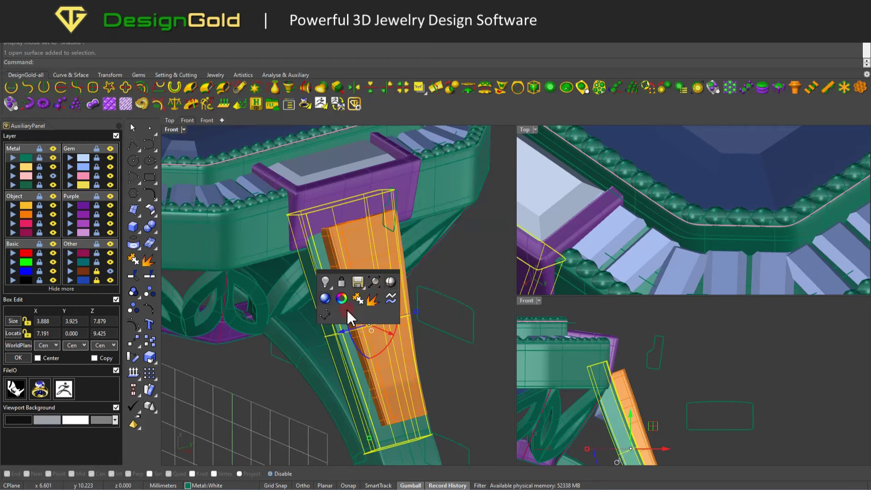
pyautogui.keyDown('shift'); pyautogui.click(351, 260); pyautogui.keyUp('shift')
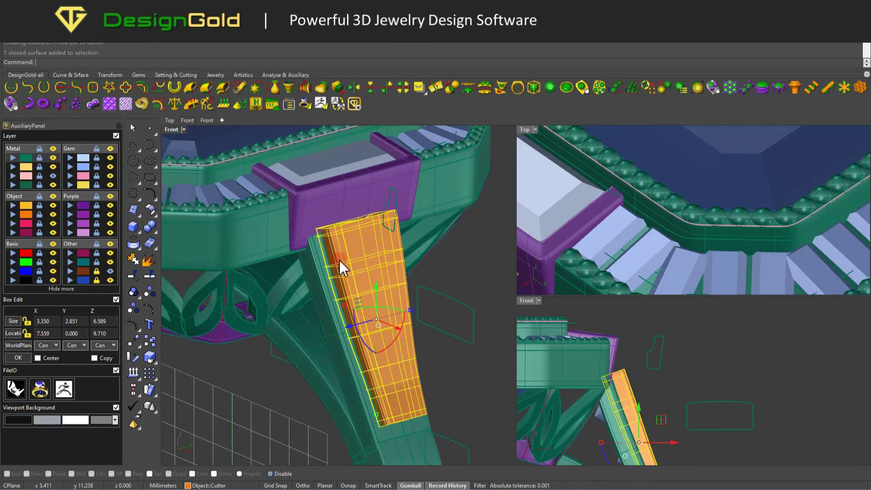
pyautogui.keyDown('shift'); pyautogui.click(321, 272); pyautogui.keyUp('shift')
pyautogui.press('Delete')
# Step: Add prongs around the three shoulder gems and select the three diamonds
pyautogui.click(354, 290)
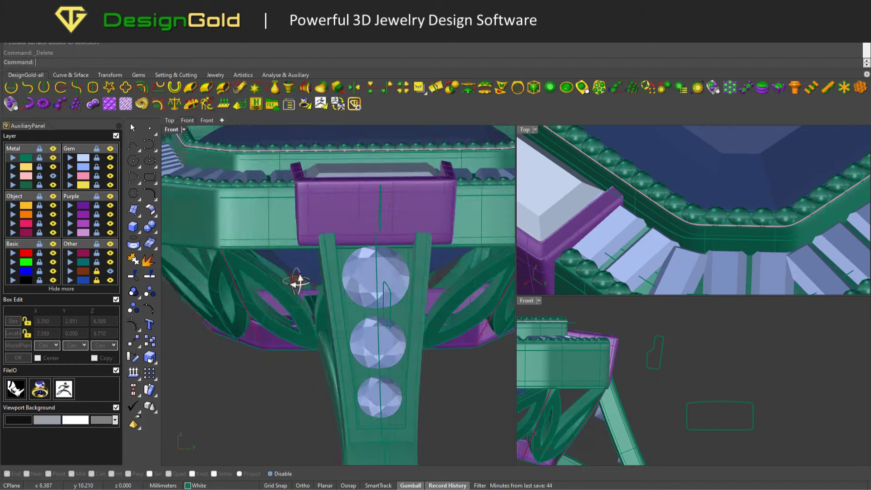
pyautogui.moveTo(354, 289)
pyautogui.mouseDown(button='right')
pyautogui.moveTo(362, 250)
pyautogui.moveTo(411, 249)
pyautogui.mouseUp(button='right')
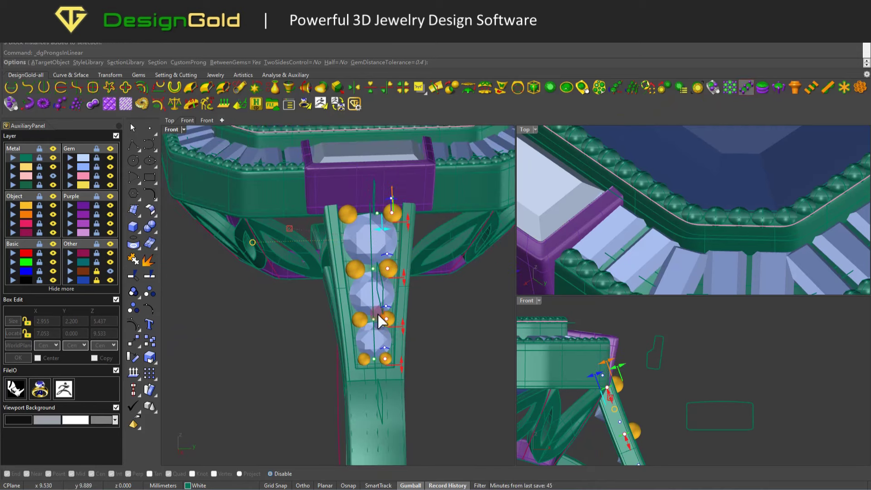
pyautogui.moveTo(392, 211); pyautogui.dragTo(429, 339, button='right')
pyautogui.press('Return')
pyautogui.moveTo(404, 245)
pyautogui.mouseDown(button='right')
pyautogui.moveTo(331, 249)
pyautogui.moveTo(335, 233)
pyautogui.moveTo(727, 150)
pyautogui.mouseUp(button='right')
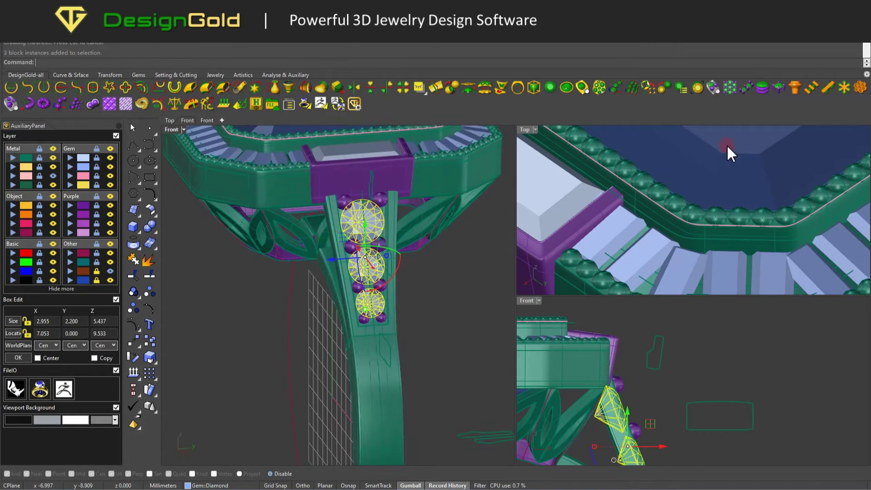
pyautogui.moveTo(311, 246)
pyautogui.mouseDown(button='right')
pyautogui.moveTo(433, 224)
pyautogui.moveTo(321, 278)
pyautogui.moveTo(323, 238)
pyautogui.moveTo(339, 242)
pyautogui.mouseUp(button='right')
# Step: Subtract the three orange gem cutters from the shoulder prong bar and check the stone seats
pyautogui.click(339, 241)
pyautogui.press('Down')
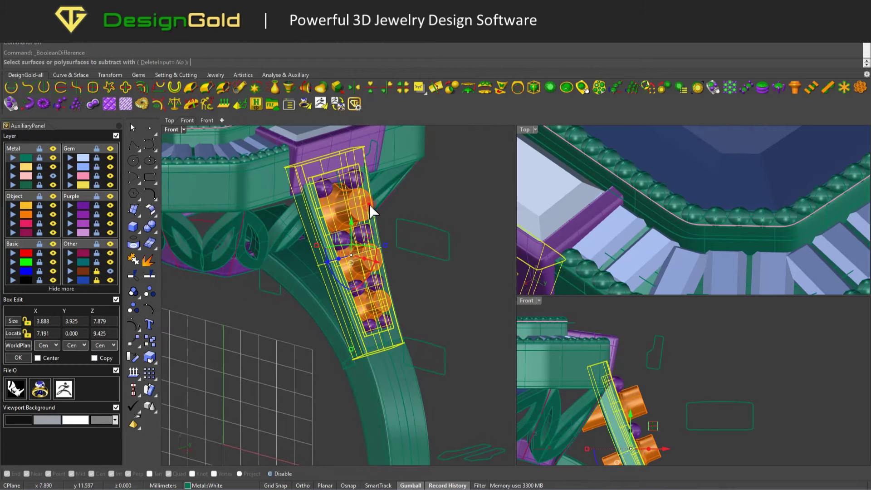
pyautogui.click(386, 307)
pyautogui.hotkey('ctrl', 'h')
pyautogui.moveTo(381, 264)
pyautogui.mouseDown(button='right')
pyautogui.moveTo(342, 258)
pyautogui.moveTo(356, 269)
pyautogui.mouseUp(button='right')
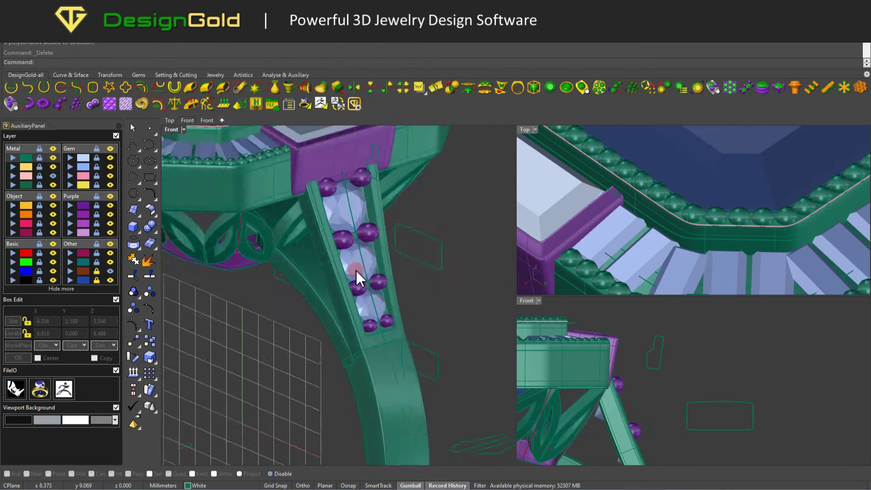
pyautogui.click(355, 268)
pyautogui.keyDown('shift'); pyautogui.click(338, 257); pyautogui.keyUp('shift')
pyautogui.scroll(-5, 337, 257)
# Step: Mirror the stone-set shoulder and split shank to the other side with dgMirrorY
pyautogui.press('F2')
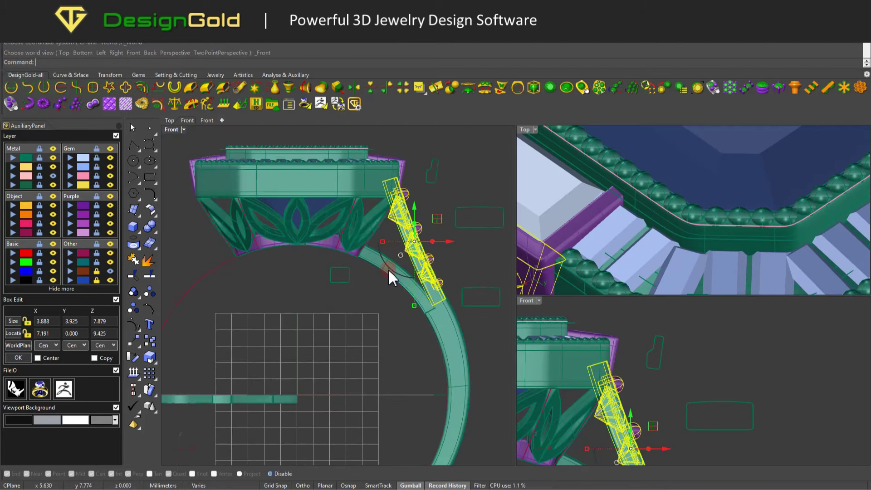
pyautogui.scroll(3, 388, 269)
pyautogui.scroll(2, 418, 306)
pyautogui.keyDown('shift'); pyautogui.click(453, 322); pyautogui.keyUp('shift')
pyautogui.scroll(-5, 453, 322)
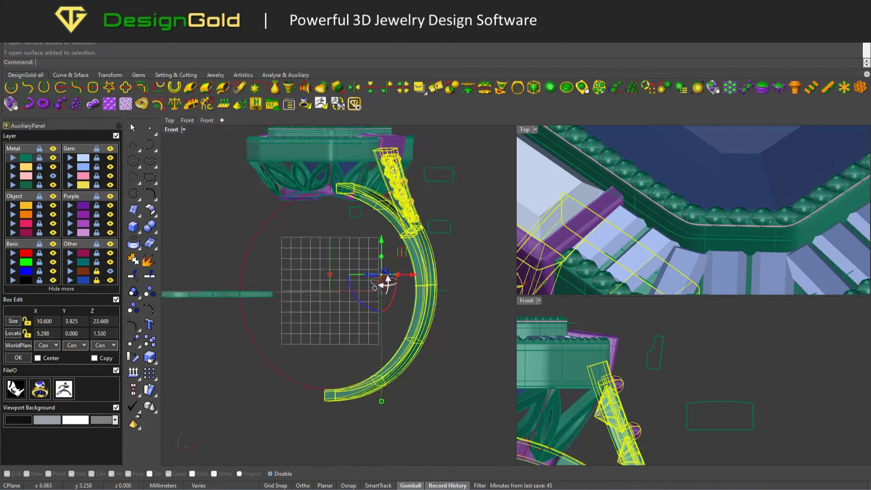
pyautogui.moveTo(389, 281); pyautogui.dragTo(339, 208, button='right')
pyautogui.click(339, 88)
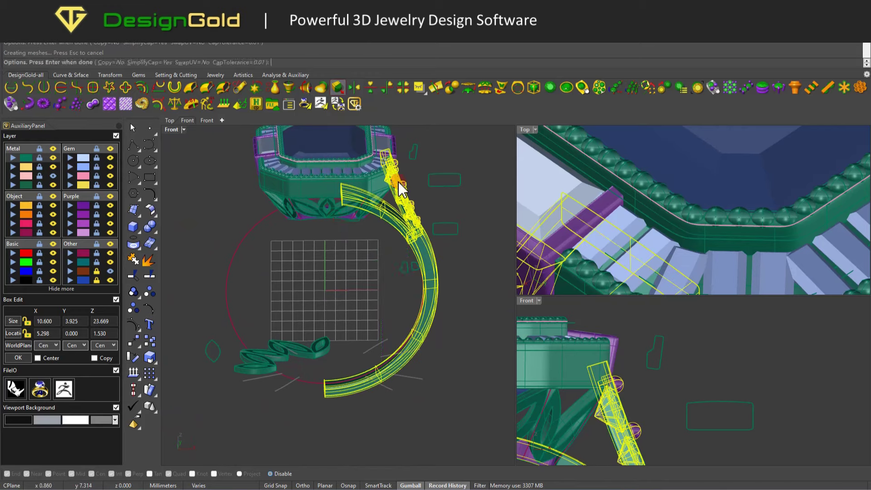
pyautogui.click(321, 104)
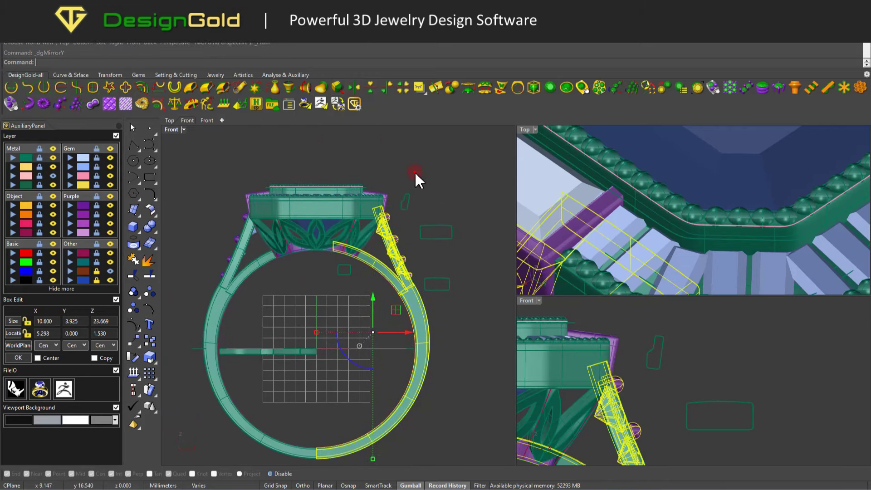
pyautogui.moveTo(414, 170)
pyautogui.mouseDown(button='right')
pyautogui.moveTo(287, 227)
pyautogui.moveTo(320, 246)
pyautogui.mouseUp(button='right')
pyautogui.scroll(4, 320, 246)
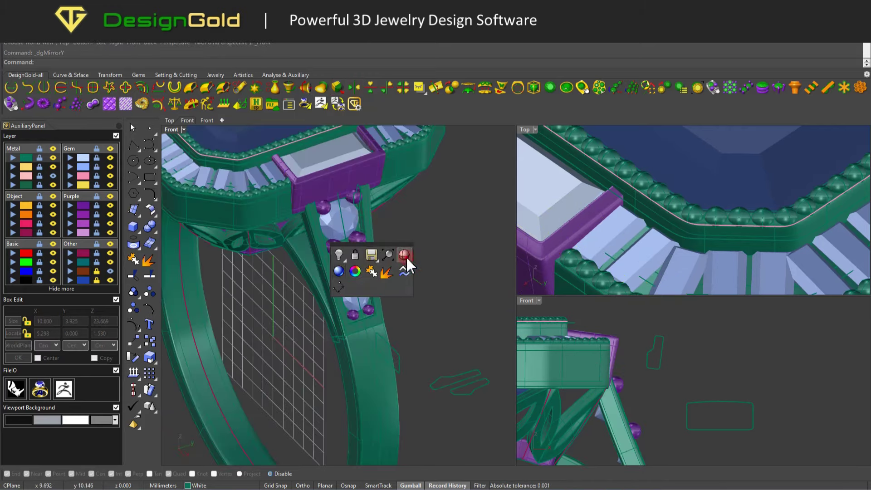
# Step: Switch to Shaded display and mirror the left shank pieces' curve in front view
pyautogui.click(407, 256)
pyautogui.scroll(-3, 385, 267)
pyautogui.moveTo(385, 266)
pyautogui.mouseDown(button='right')
pyautogui.moveTo(418, 210)
pyautogui.moveTo(344, 282)
pyautogui.mouseUp(button='right')
pyautogui.scroll(3, 344, 282)
pyautogui.click(336, 268)
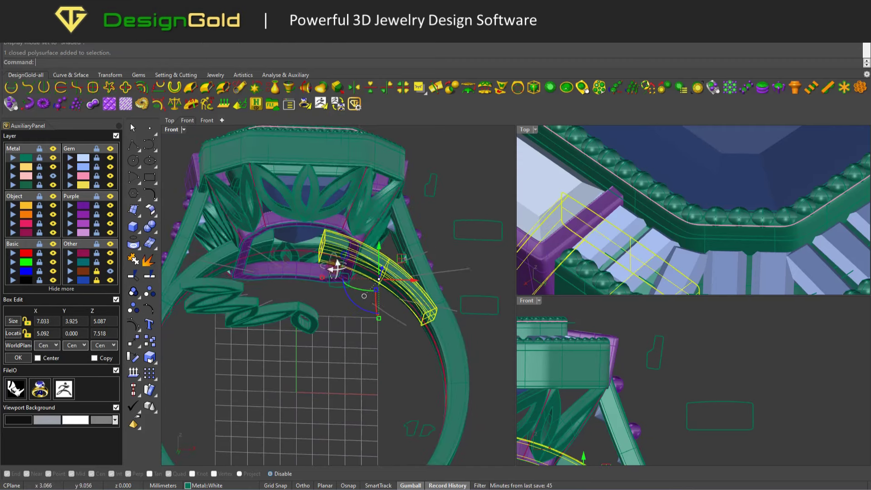
pyautogui.hotkey('ctrl', 'F2')
pyautogui.keyDown('shift'); pyautogui.click(203, 260); pyautogui.keyUp('shift')
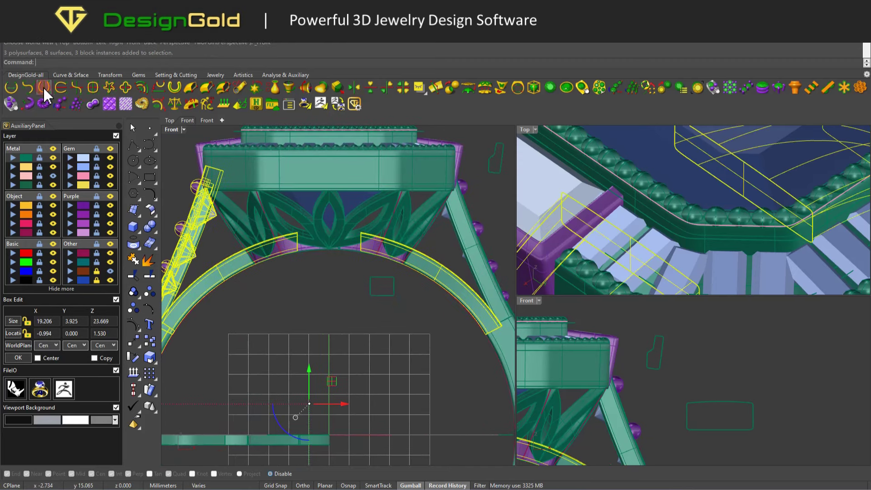
pyautogui.hotkey('ctrl', 'm')
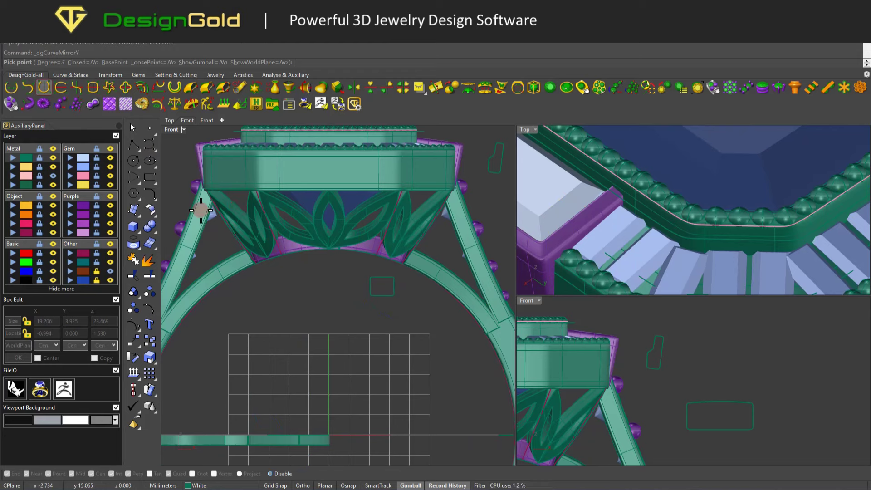
pyautogui.press('Escape')
# Step: BooleanDifference the extrusion from both shank bands under the gallery
pyautogui.scroll(2, 201, 210)
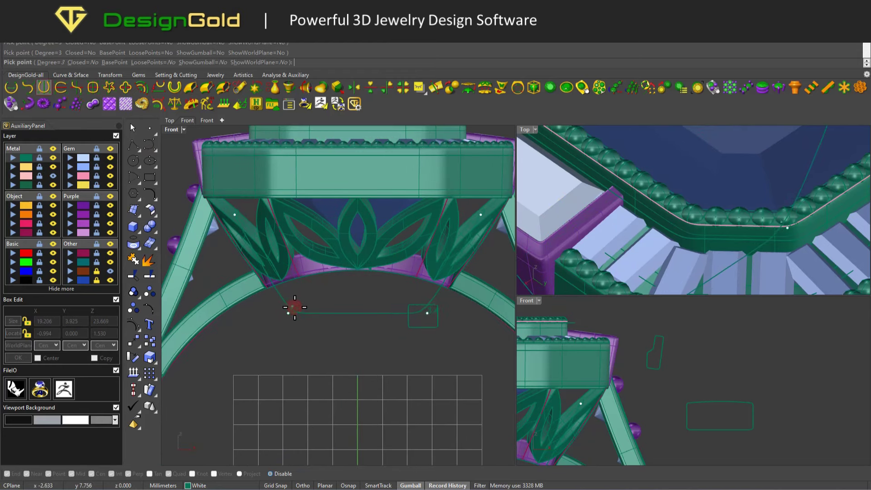
pyautogui.click(307, 319)
pyautogui.moveTo(307, 319)
pyautogui.mouseDown(button='right')
pyautogui.moveTo(358, 317)
pyautogui.moveTo(290, 308)
pyautogui.mouseUp(button='right')
pyautogui.click(284, 306)
pyautogui.keyDown('shift'); pyautogui.click(207, 287); pyautogui.keyUp('shift')
pyautogui.moveTo(207, 288); pyautogui.dragTo(266, 291, button='right')
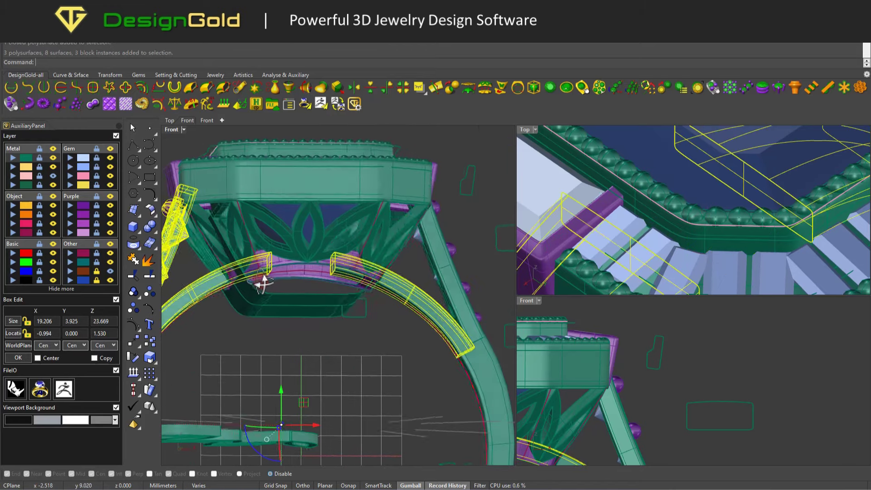
pyautogui.click(203, 300)
pyautogui.write('B')
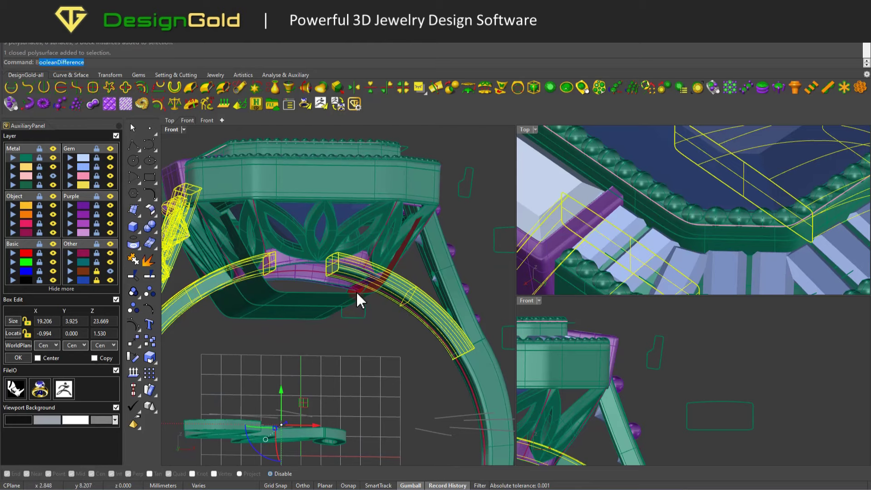
pyautogui.press('Return')
# Step: Delete the leftover open curve, hide the outline curves, and select the spare leaf cluster
pyautogui.click(276, 306)
pyautogui.press('Delete')
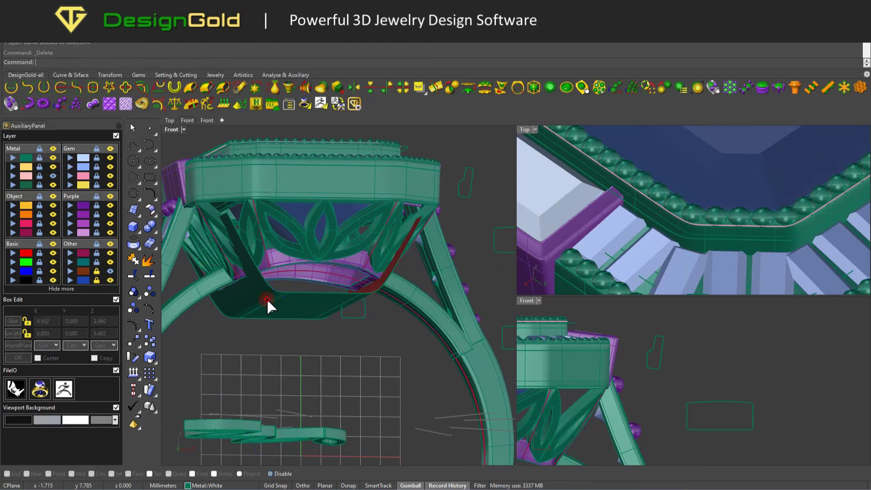
pyautogui.moveTo(278, 310)
pyautogui.mouseDown(button='right')
pyautogui.moveTo(322, 279)
pyautogui.moveTo(258, 330)
pyautogui.mouseUp(button='right')
pyautogui.hotkey('ctrl', 'h')
pyautogui.click(263, 324)
pyautogui.write('H')
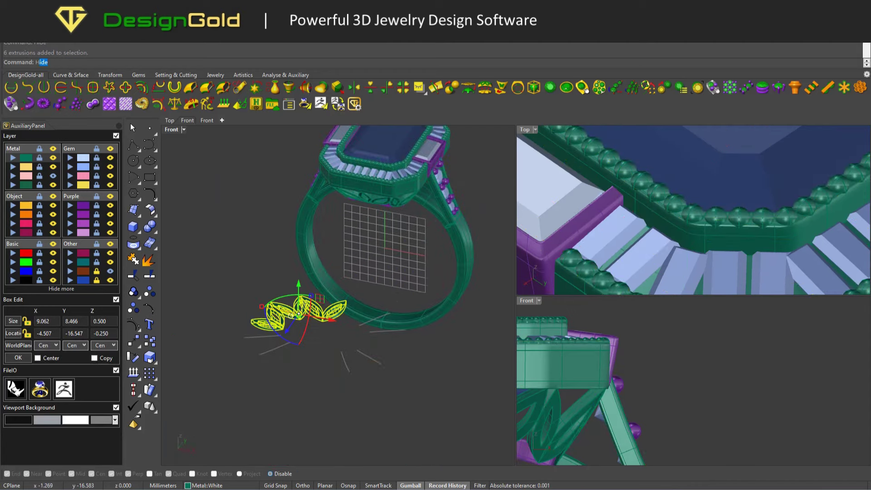
# Step: Hide the flat leaf strip, reveal the reference image layer, and set the front view
pyautogui.press('Return')
pyautogui.moveTo(354, 233)
pyautogui.mouseDown(button='right')
pyautogui.moveTo(317, 258)
pyautogui.moveTo(351, 286)
pyautogui.moveTo(394, 289)
pyautogui.moveTo(354, 298)
pyautogui.moveTo(300, 281)
pyautogui.mouseUp(button='right')
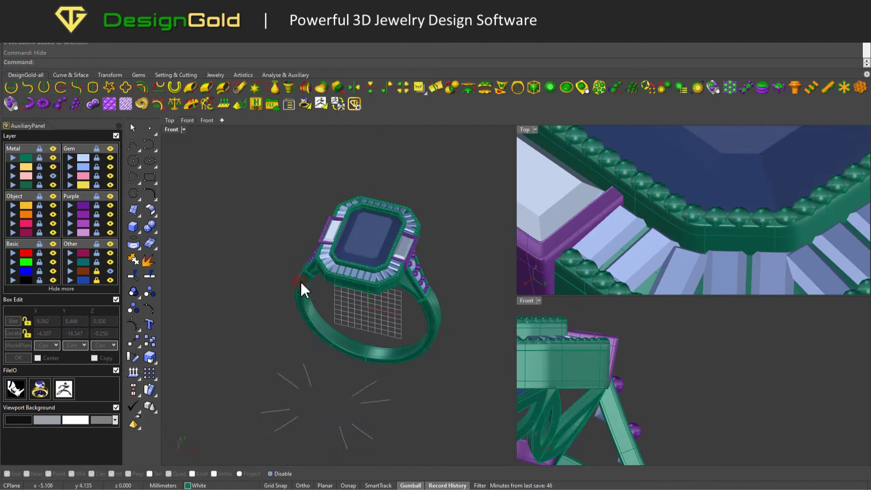
pyautogui.click(110, 271)
pyautogui.moveTo(364, 295)
pyautogui.mouseDown(button='right')
pyautogui.moveTo(400, 303)
pyautogui.moveTo(423, 226)
pyautogui.moveTo(458, 223)
pyautogui.moveTo(464, 230)
pyautogui.moveTo(399, 233)
pyautogui.moveTo(410, 278)
pyautogui.moveTo(428, 278)
pyautogui.moveTo(455, 247)
pyautogui.moveTo(379, 230)
pyautogui.moveTo(426, 293)
pyautogui.moveTo(419, 293)
pyautogui.mouseUp(button='right')
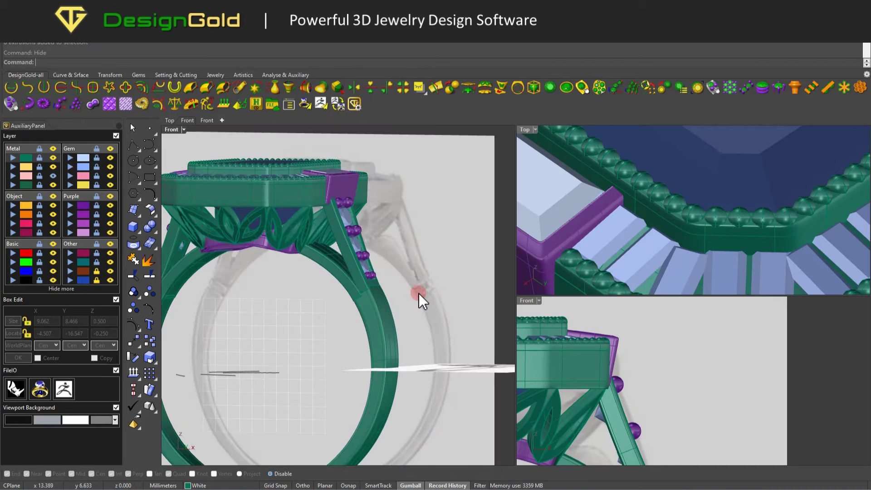
pyautogui.hotkey('ctrl', 'F2')
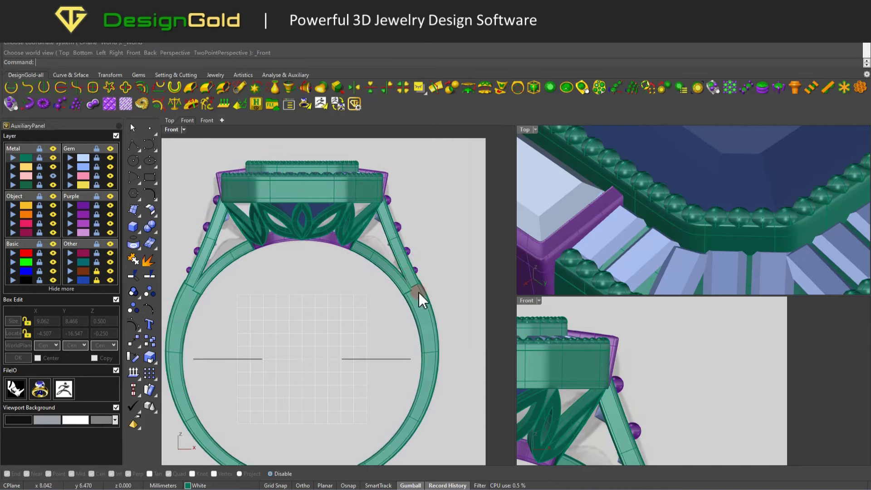
# Step: Delete a left shank segment and join the remaining shank segment onto the band
pyautogui.click(254, 259)
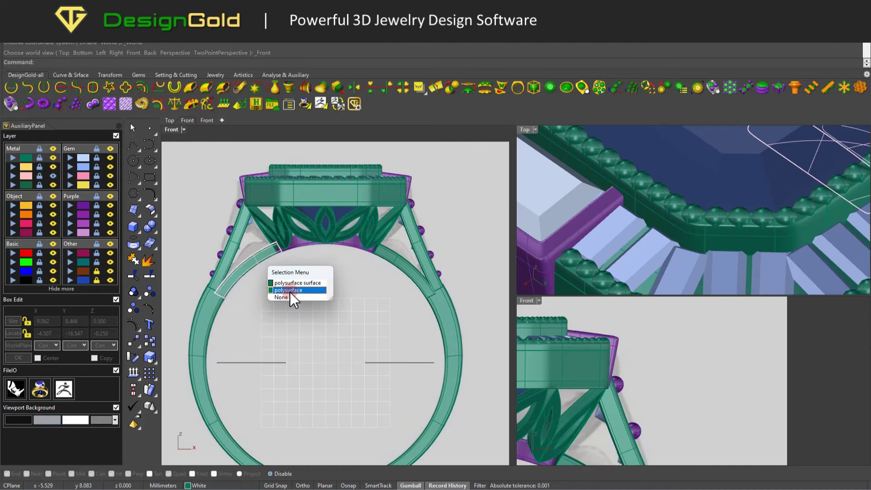
pyautogui.click(290, 292)
pyautogui.press('Delete')
pyautogui.scroll(2, 363, 266)
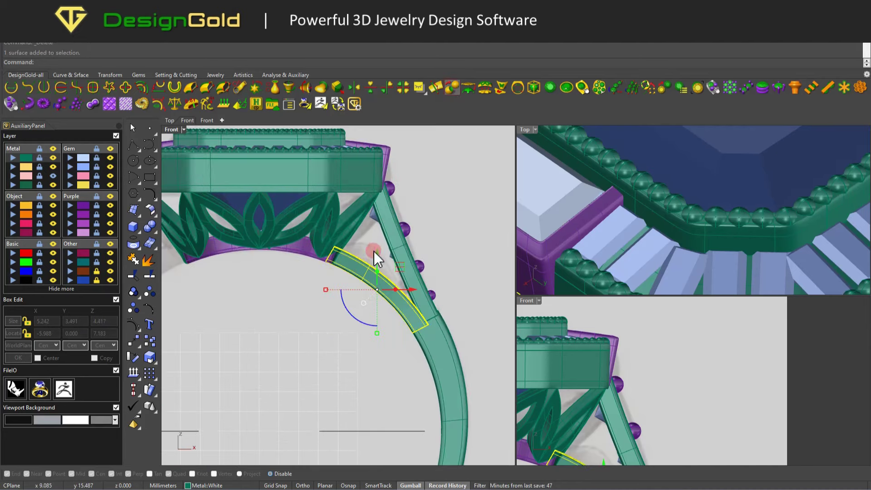
pyautogui.scroll(-2, 375, 252)
pyautogui.scroll(2, 371, 245)
pyautogui.press('F10')
pyautogui.click(371, 245)
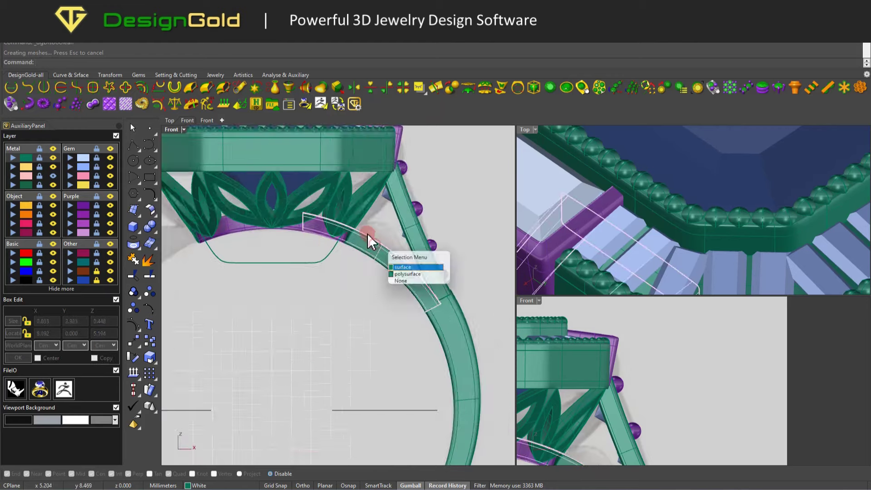
pyautogui.click(397, 274)
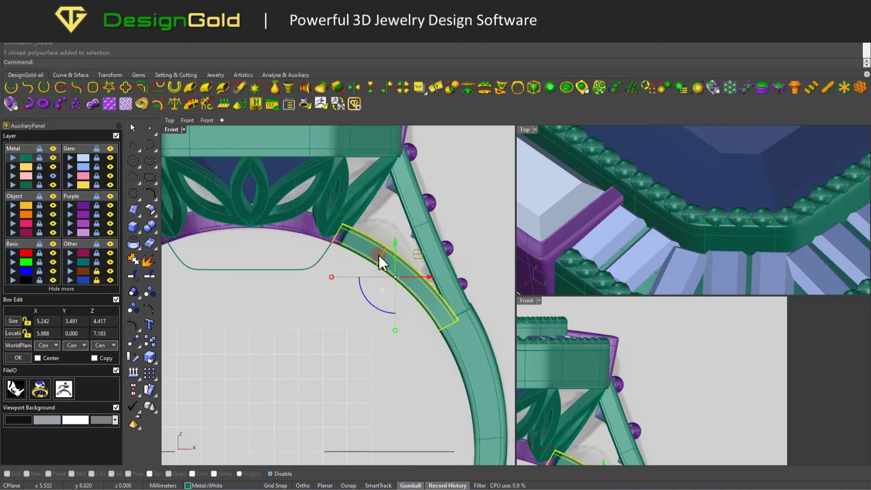
pyautogui.hotkey('ctrl', 'F2')
pyautogui.click(454, 87)
pyautogui.click(341, 266)
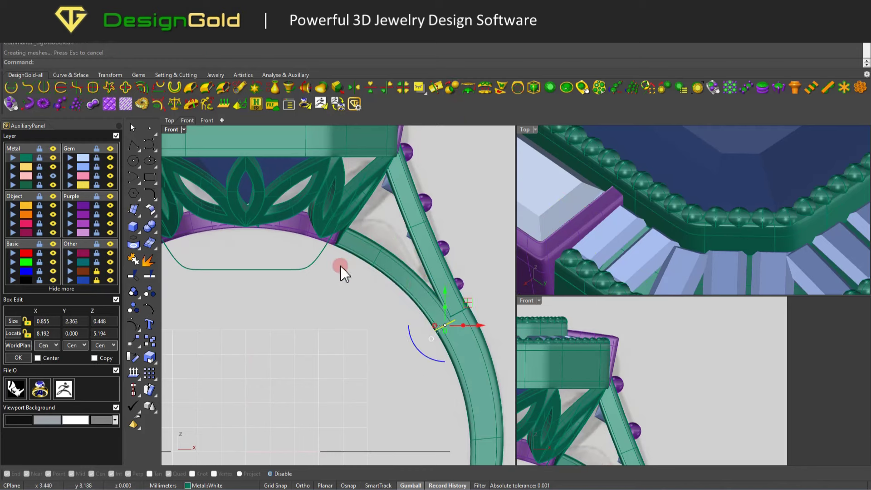
# Step: Reposition the shank with the Move (m) command
pyautogui.click(380, 284)
pyautogui.scroll(3, 304, 199)
pyautogui.scroll(2, 353, 239)
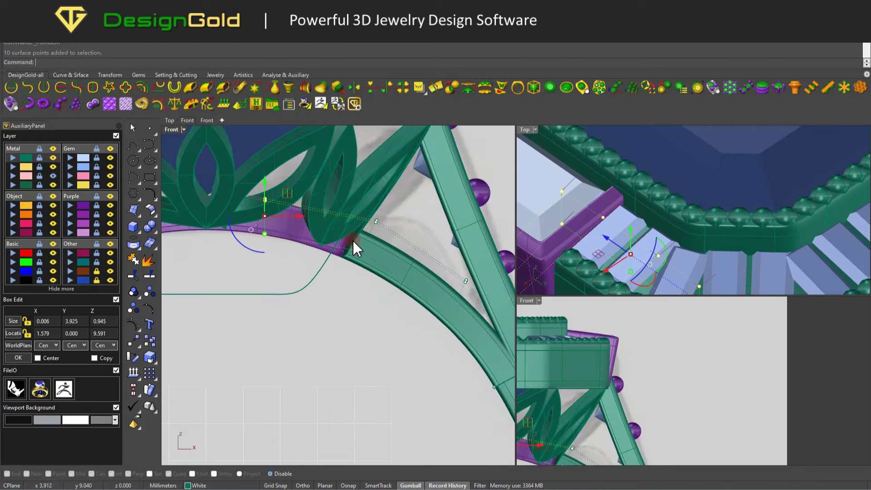
pyautogui.press('F10')
pyautogui.press('Escape')
pyautogui.click(382, 253)
pyautogui.write('m')
pyautogui.press('Return')
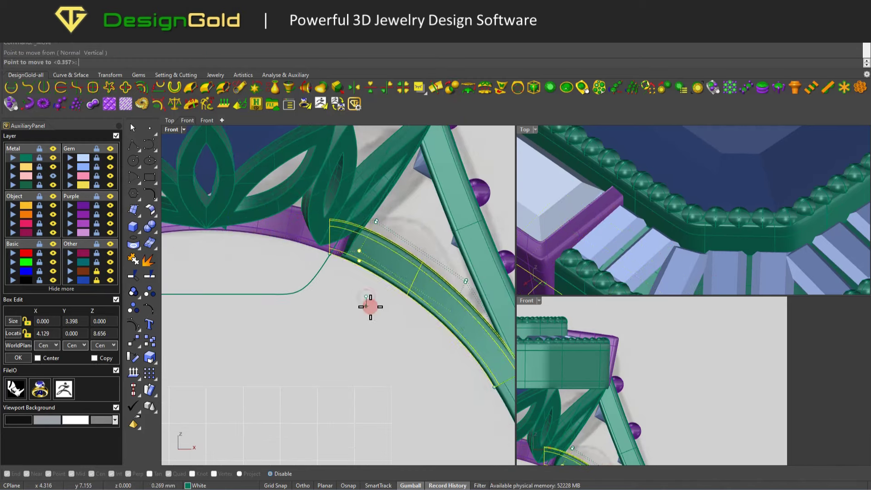
pyautogui.click(366, 296)
# Step: Push two of the shank's control points down and right to reshape it
pyautogui.scroll(3, 340, 303)
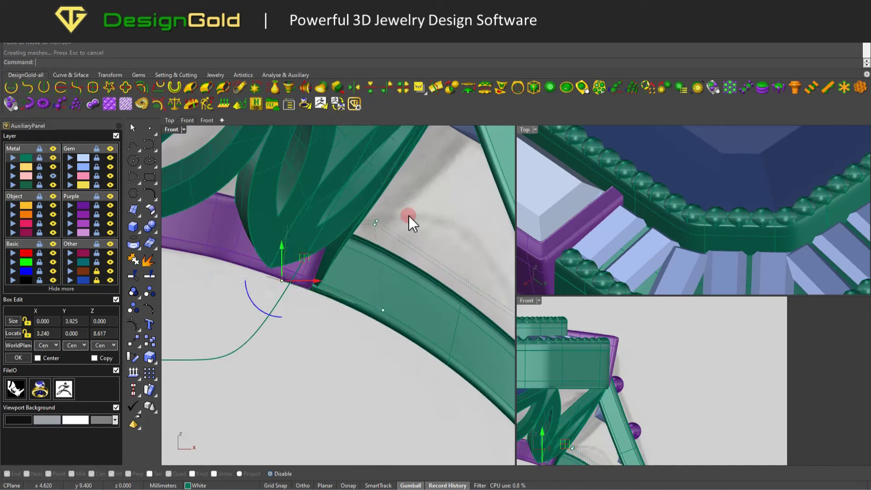
pyautogui.press('F10')
pyautogui.click(376, 222)
pyautogui.moveTo(377, 235); pyautogui.dragTo(396, 225)
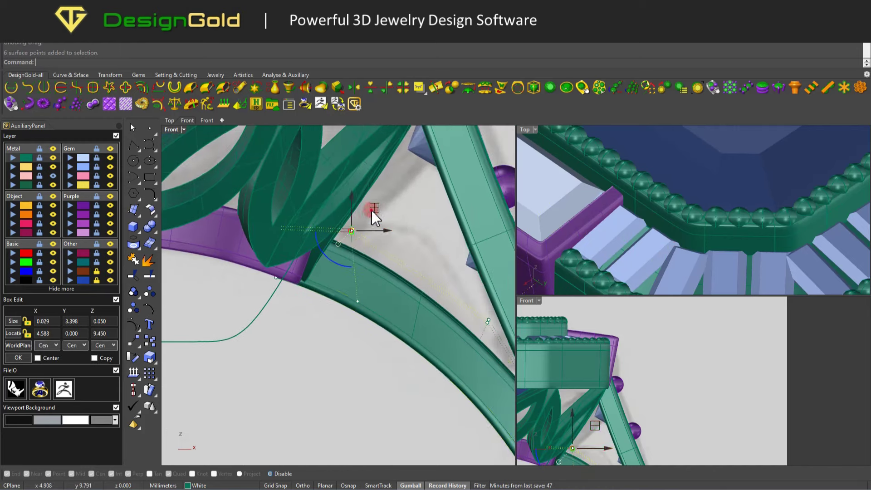
pyautogui.moveTo(453, 296); pyautogui.dragTo(457, 324)
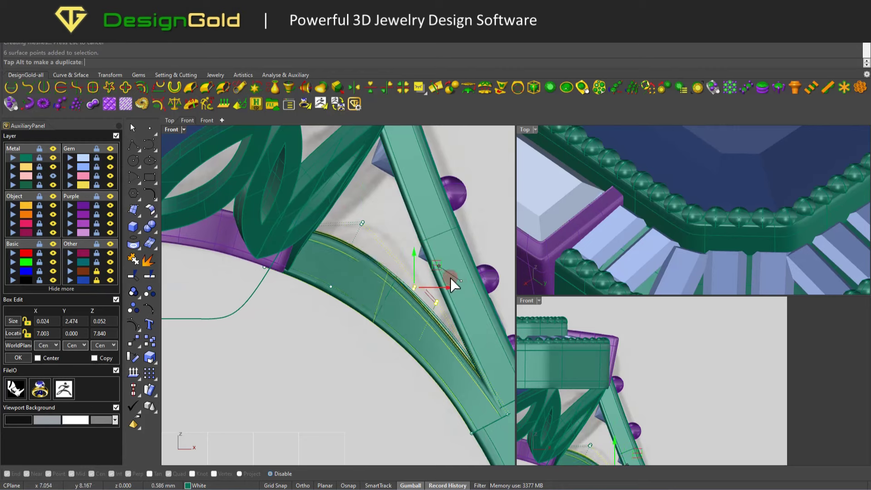
pyautogui.press('F11')
# Step: Insert two knot lines across the shank and bend its points up and right
pyautogui.click(384, 298)
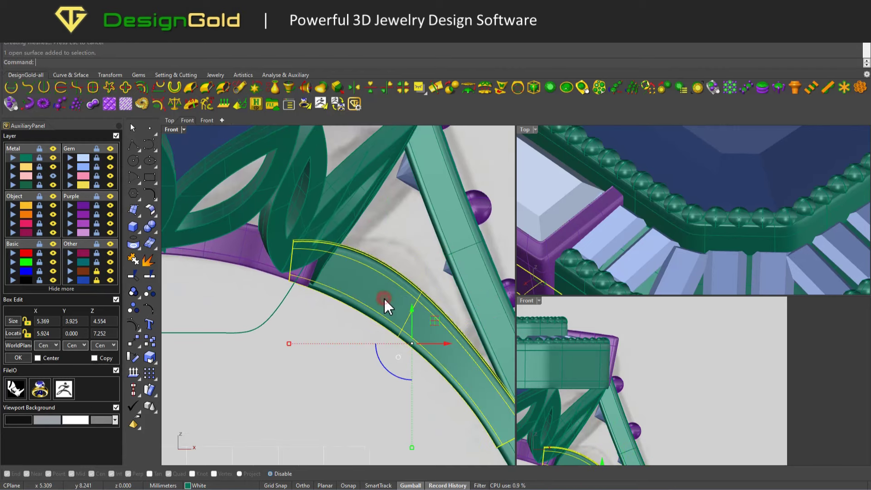
pyautogui.write('InsertKnot')
pyautogui.press('Return')
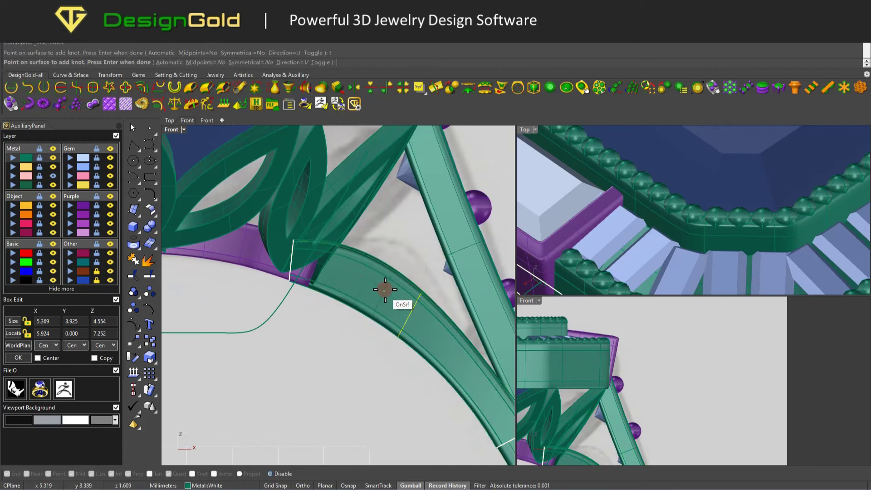
pyautogui.click(364, 281)
pyautogui.click(397, 303)
pyautogui.press('Return')
pyautogui.press('F10')
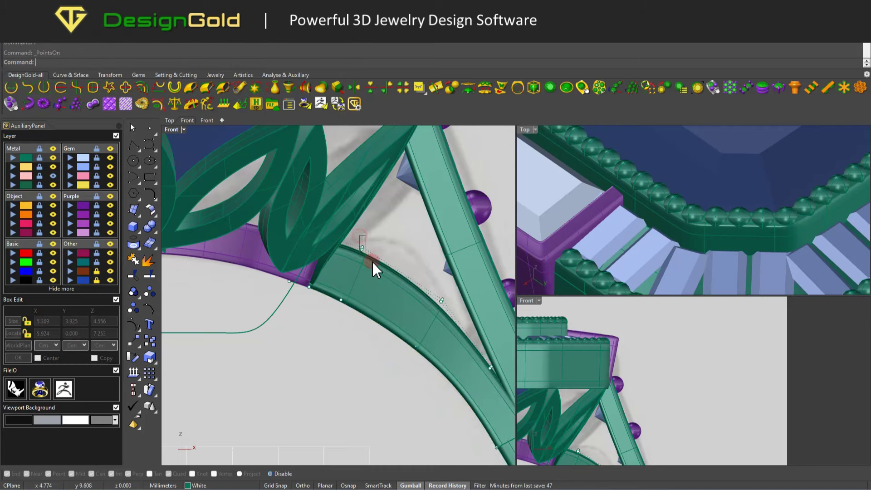
pyautogui.moveTo(378, 243)
pyautogui.mouseDown()
pyautogui.moveTo(432, 219)
pyautogui.moveTo(446, 261)
pyautogui.moveTo(429, 247)
pyautogui.mouseUp()
# Step: Select the end row of shank points and orbit to inspect the bent shank
pyautogui.moveTo(268, 207); pyautogui.dragTo(284, 233, button='right')
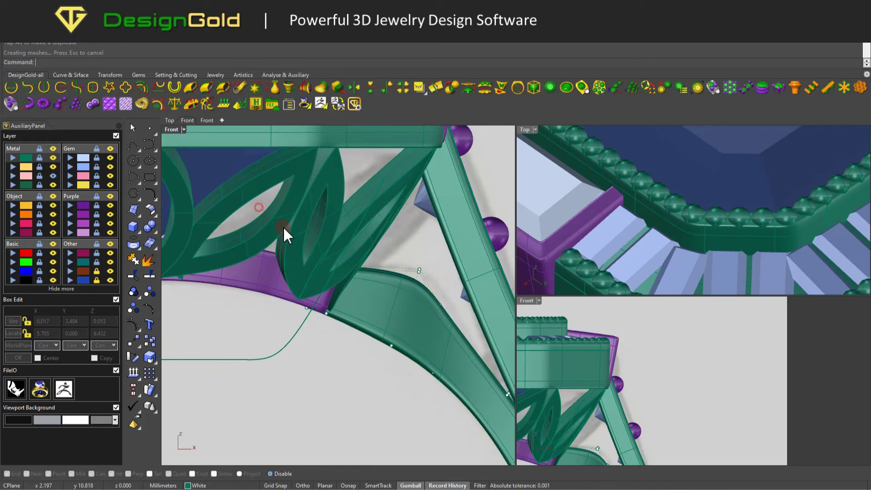
pyautogui.moveTo(283, 234)
pyautogui.mouseDown()
pyautogui.moveTo(349, 275)
pyautogui.moveTo(401, 258)
pyautogui.mouseUp()
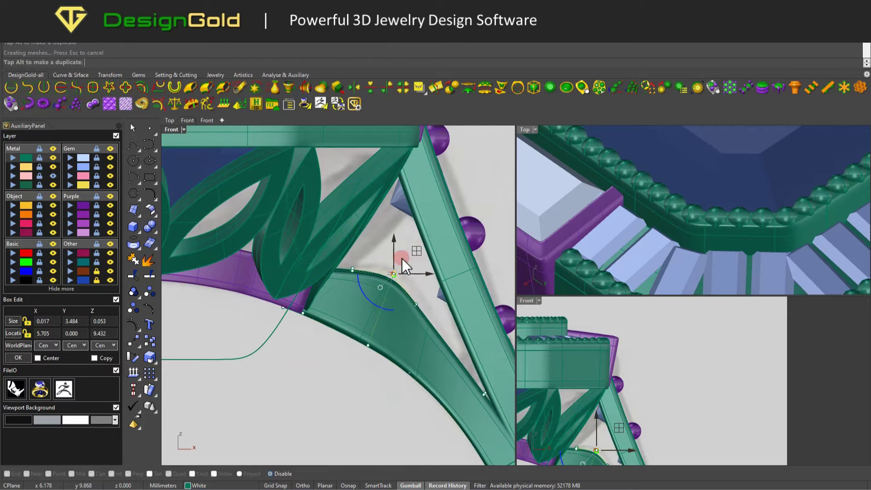
pyautogui.moveTo(402, 258)
pyautogui.keyDown('ctrl'); pyautogui.keyDown('shift'); pyautogui.mouseDown(button='right')
pyautogui.moveTo(278, 292)
pyautogui.moveTo(330, 247)
pyautogui.mouseUp(button='right'); pyautogui.keyUp('shift'); pyautogui.keyUp('ctrl')
pyautogui.keyDown('ctrl'); pyautogui.keyDown('shift'); pyautogui.moveTo(383, 301); pyautogui.dragTo(383, 259, button='right'); pyautogui.keyUp('shift'); pyautogui.keyUp('ctrl')
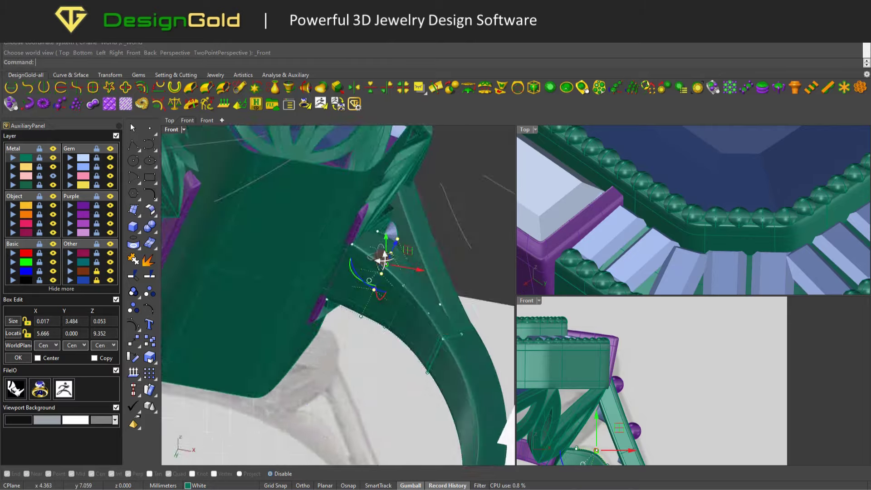
pyautogui.scroll(-3, 384, 260)
pyautogui.scroll(-3, 346, 295)
pyautogui.scroll(-2, 411, 317)
pyautogui.click(393, 279)
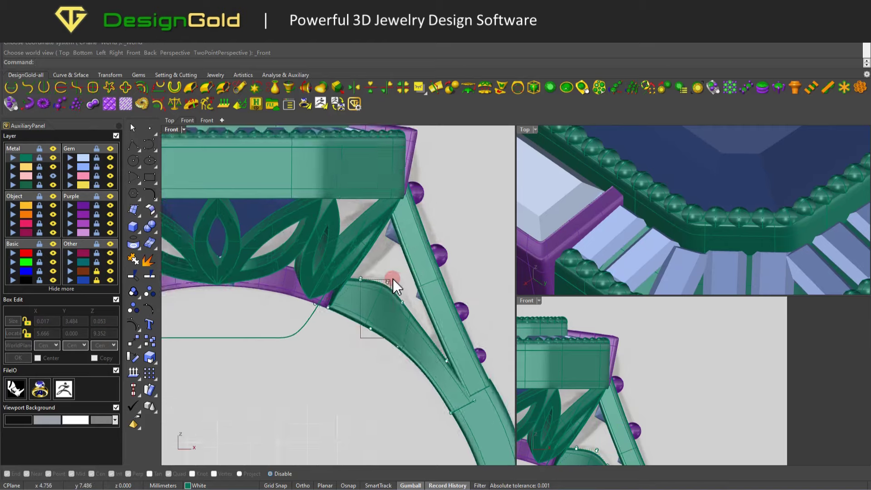
pyautogui.scroll(-3, 389, 305)
# Step: In side view, pull four lower-edge points to narrow the shank under the gallery
pyautogui.hotkey('ctrl', 'F3')
pyautogui.scroll(3, 438, 320)
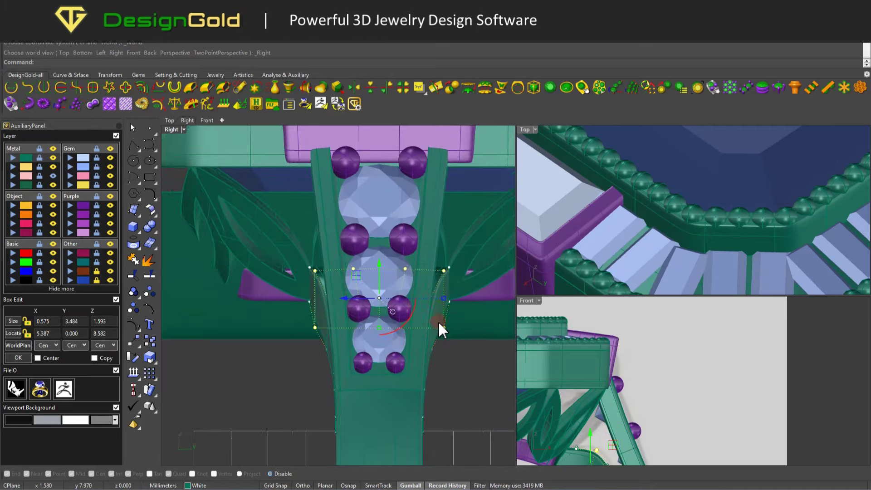
pyautogui.scroll(2, 438, 320)
pyautogui.moveTo(273, 351); pyautogui.dragTo(439, 335)
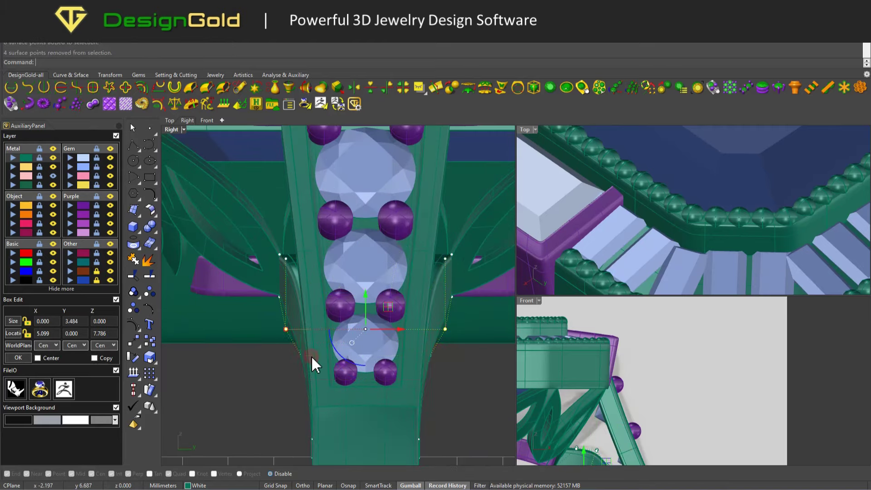
pyautogui.moveTo(262, 379)
pyautogui.mouseDown()
pyautogui.moveTo(320, 366)
pyautogui.moveTo(301, 354)
pyautogui.mouseUp()
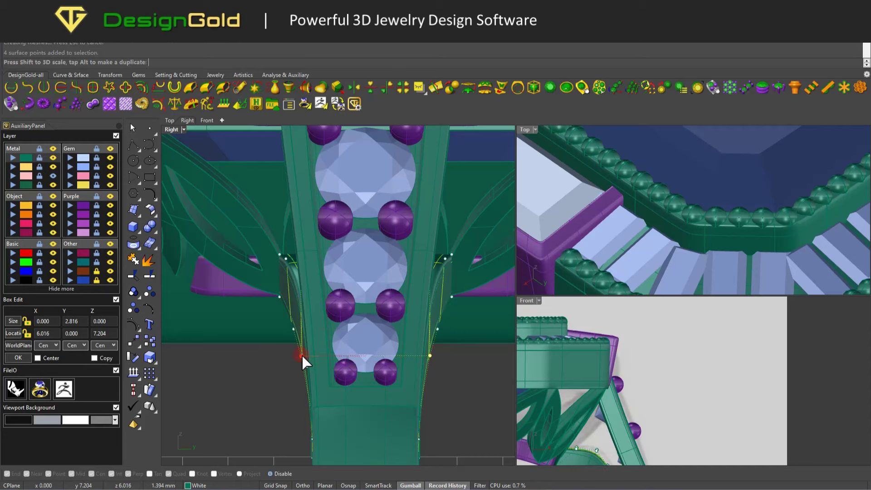
pyautogui.moveTo(301, 354)
pyautogui.mouseDown(button='right')
pyautogui.moveTo(403, 277)
pyautogui.moveTo(364, 301)
pyautogui.mouseUp(button='right')
# Step: Select and delete the leftover shoulder band surface
pyautogui.click(376, 334)
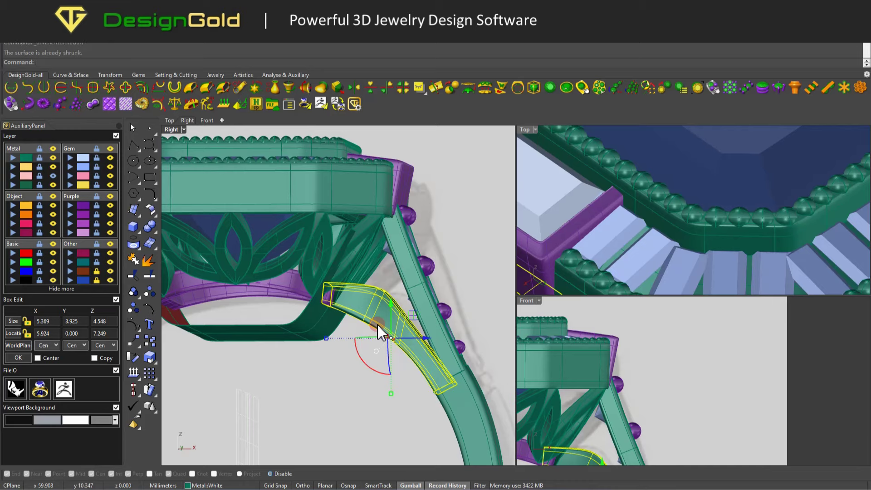
pyautogui.click(381, 333)
pyautogui.moveTo(380, 334); pyautogui.dragTo(303, 314, button='right')
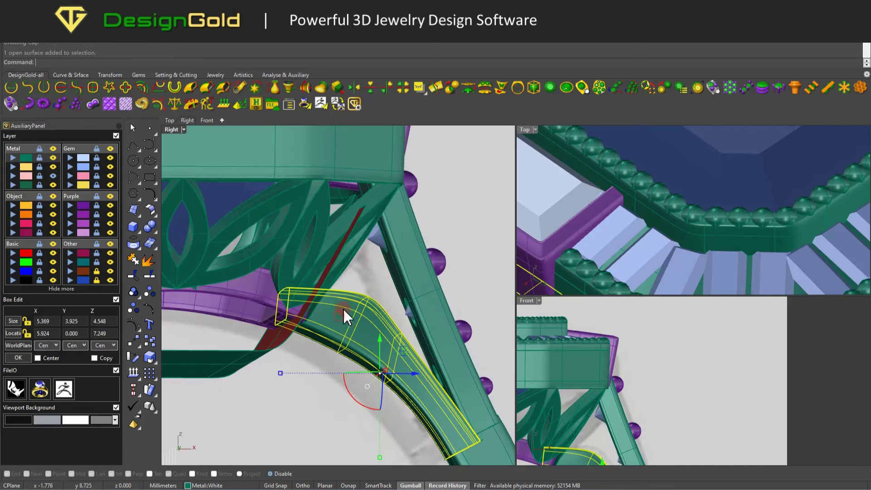
pyautogui.click(347, 90)
# Step: Return to the Front view, clear the shank selection, and frame the empty ring centre
pyautogui.click(303, 333)
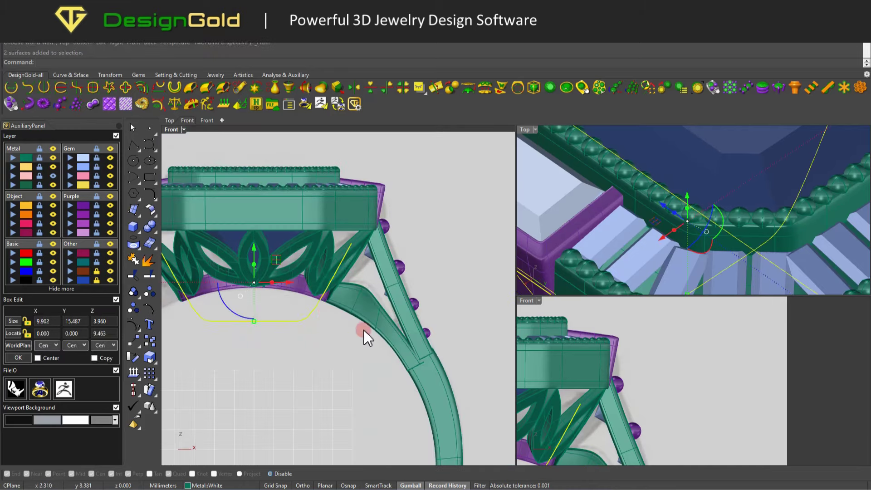
pyautogui.click(384, 269)
pyautogui.press('Escape')
pyautogui.scroll(3, 393, 314)
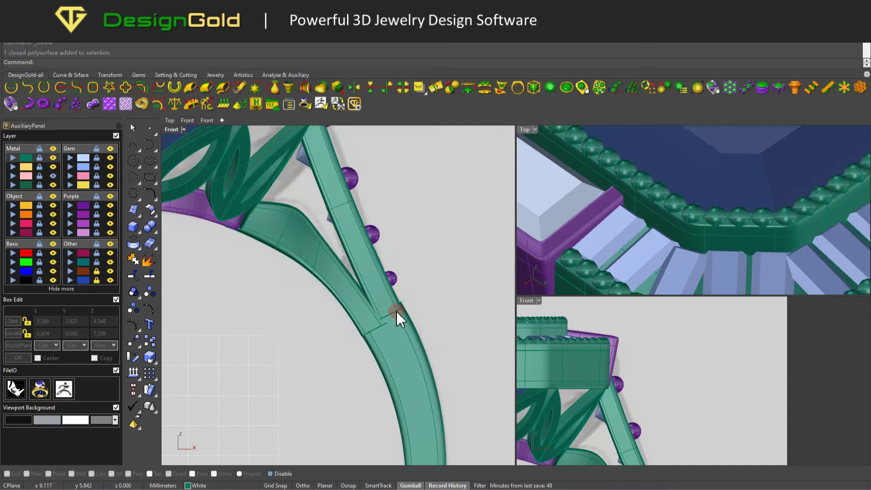
pyautogui.moveTo(396, 311); pyautogui.dragTo(340, 283, button='right')
pyautogui.scroll(-1, 340, 285)
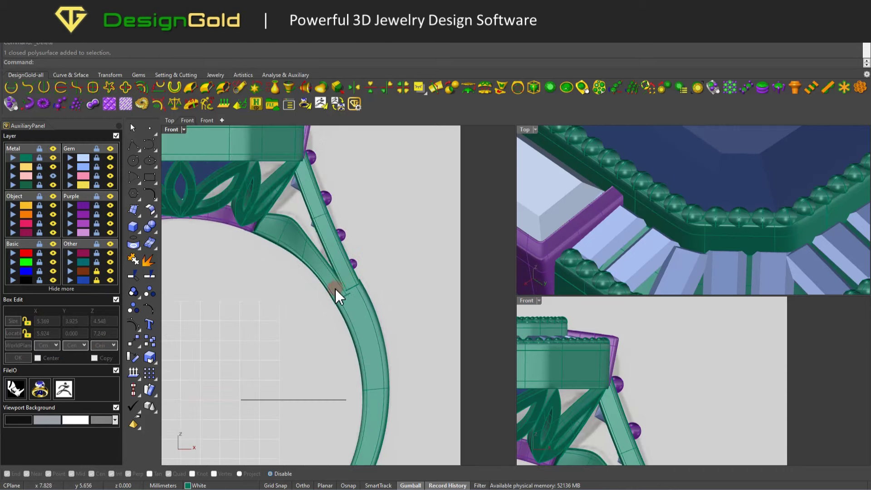
pyautogui.scroll(-1, 353, 286)
pyautogui.scroll(-1, 363, 281)
pyautogui.scroll(-1, 310, 233)
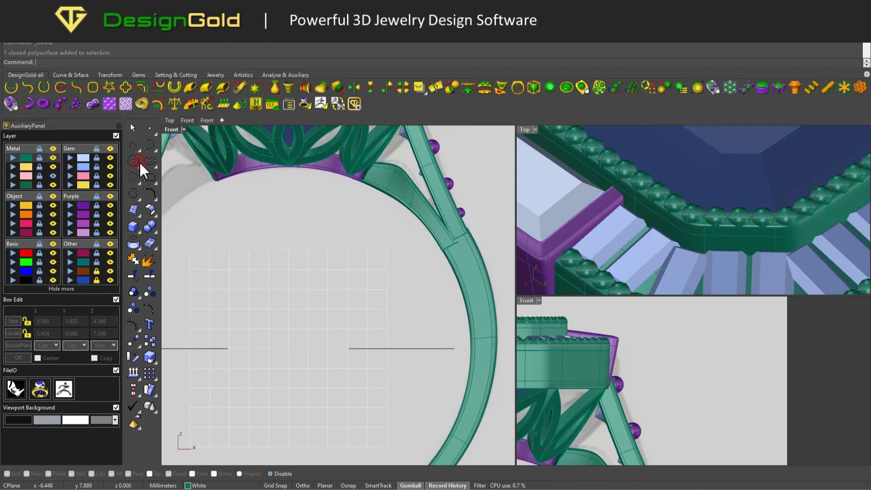
pyautogui.moveTo(356, 247); pyautogui.dragTo(307, 245, button='right')
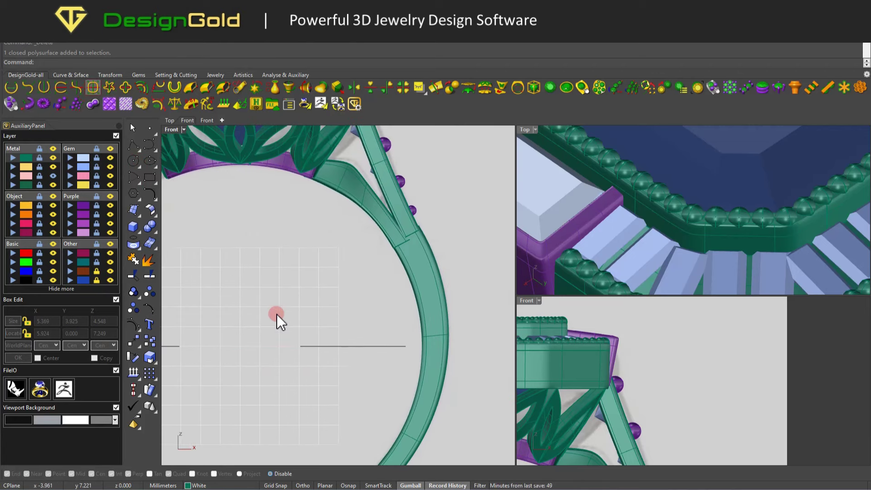
# Step: Draw a small closed corner-point profile, about 1.823 by 1.227 mm, with a rounded top
pyautogui.doubleClick(336, 339)
pyautogui.doubleClick(337, 376)
pyautogui.doubleClick(275, 376)
pyautogui.doubleClick(275, 338)
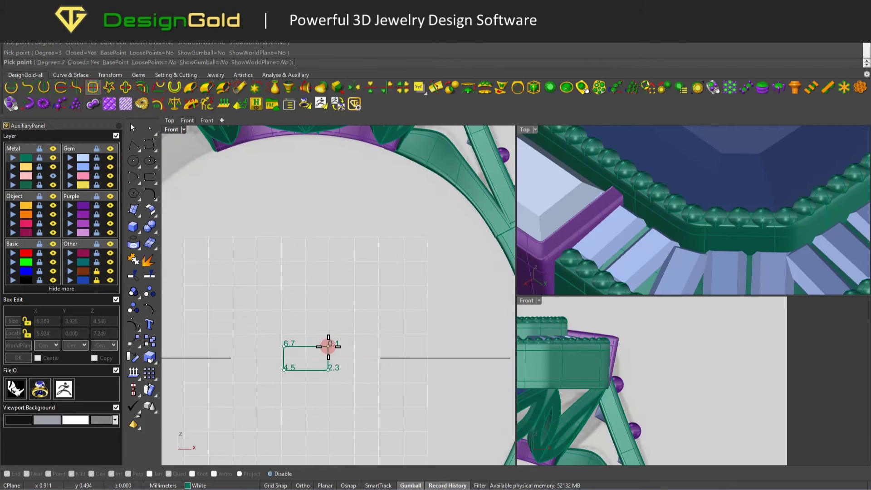
pyautogui.click(328, 345)
pyautogui.click(43, 87)
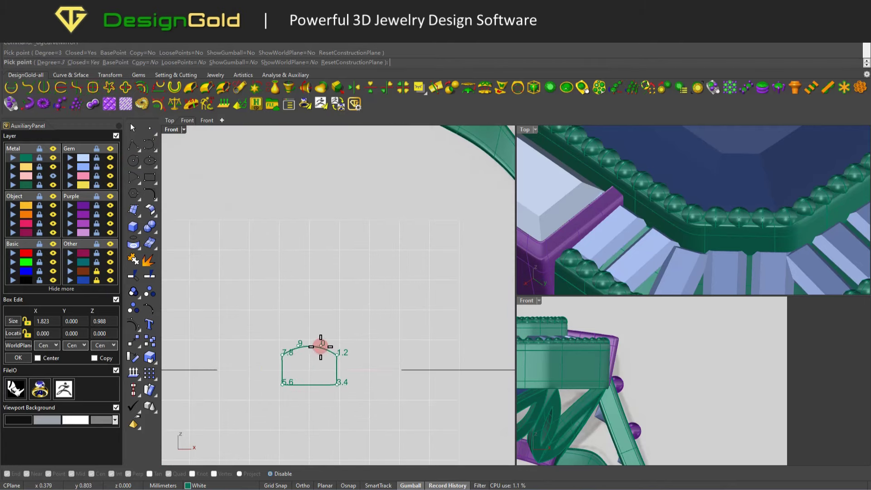
pyautogui.click(323, 348)
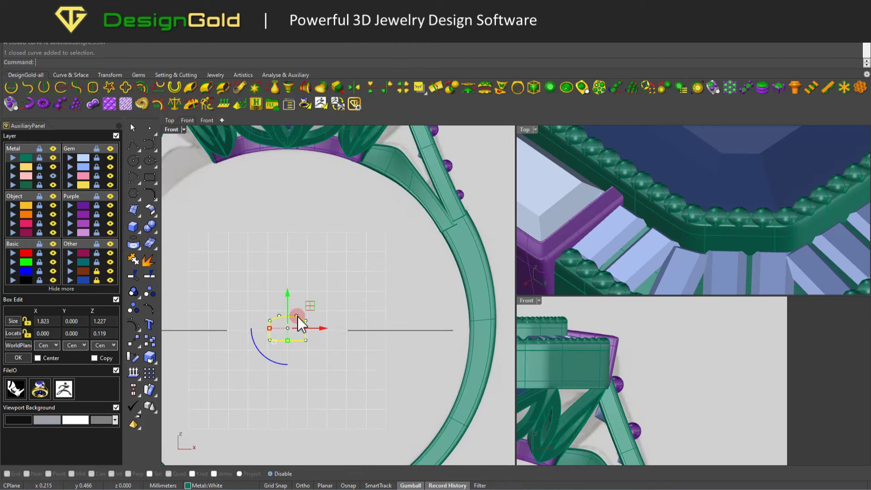
pyautogui.scroll(-5, 305, 321)
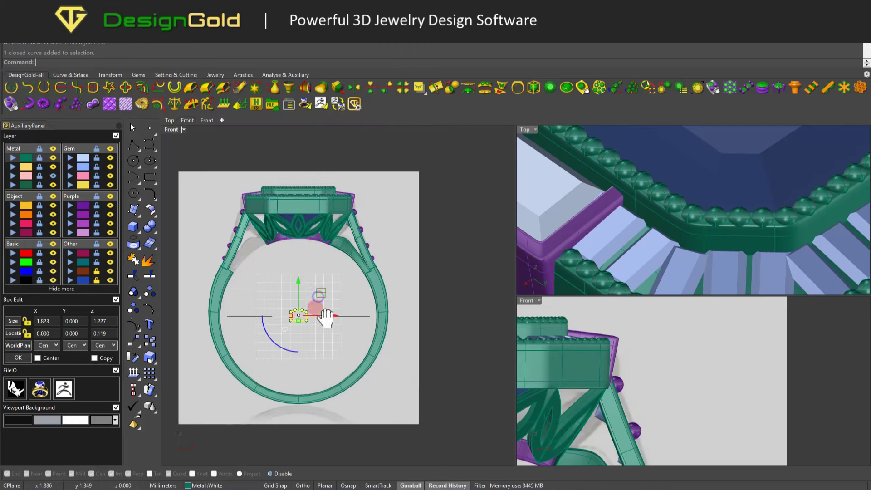
# Step: Move the profile onto the shank where the shoulders split, undoing a premature extrusion
pyautogui.hotkey('ctrl', 'F1')
pyautogui.hotkey('ctrl', 'F2')
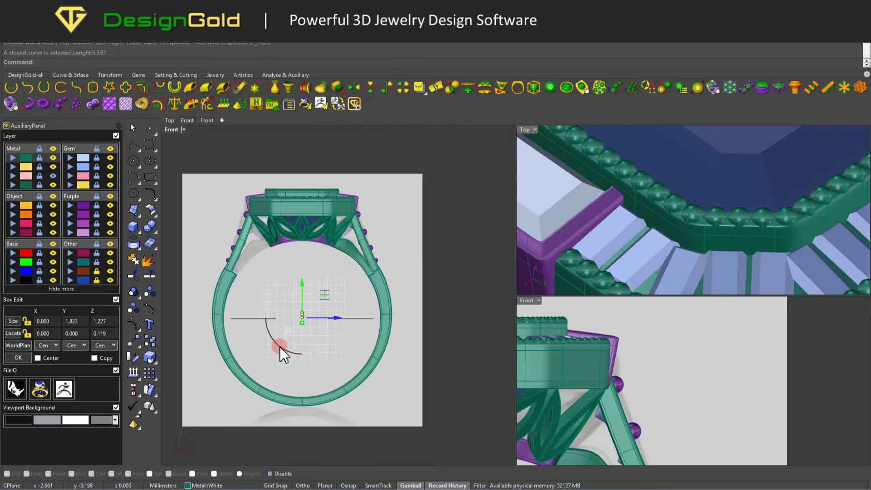
pyautogui.moveTo(340, 301)
pyautogui.mouseDown()
pyautogui.moveTo(361, 276)
pyautogui.moveTo(371, 292)
pyautogui.mouseUp()
pyautogui.scroll(2, 353, 292)
pyautogui.scroll(2, 326, 284)
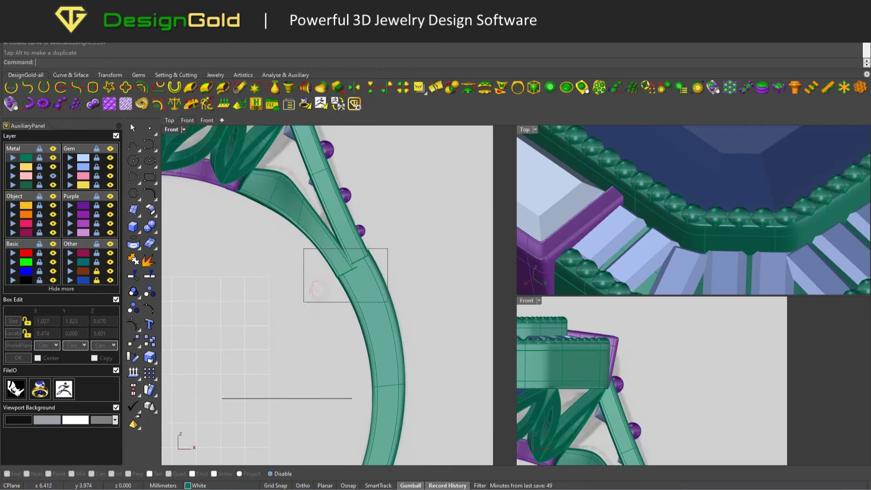
pyautogui.hotkey('ctrl', 'z')
pyautogui.keyDown('shift'); pyautogui.click(399, 240); pyautogui.keyUp('shift')
pyautogui.scroll(2, 301, 292)
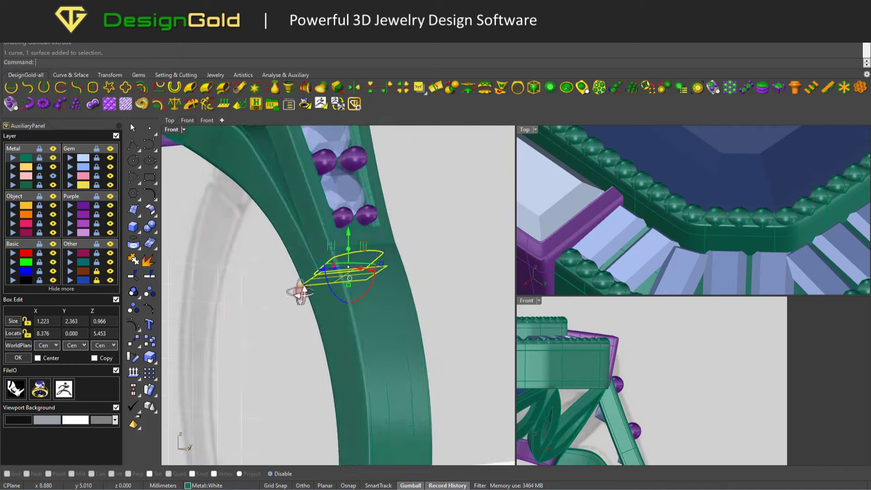
pyautogui.scroll(-3, 301, 293)
pyautogui.click(276, 301)
pyautogui.scroll(2, 276, 302)
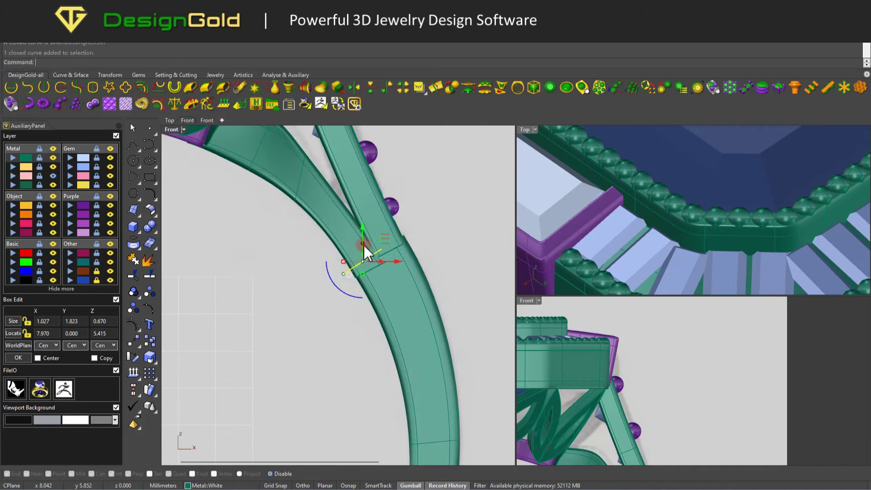
# Step: Move the collar's control points to wrap the shank, about 2.17 by 2.69 mm
pyautogui.press('F10')
pyautogui.moveTo(326, 334); pyautogui.dragTo(387, 285)
pyautogui.moveTo(352, 341)
pyautogui.mouseDown()
pyautogui.moveTo(408, 273)
pyautogui.moveTo(420, 287)
pyautogui.mouseUp()
pyautogui.click(390, 255)
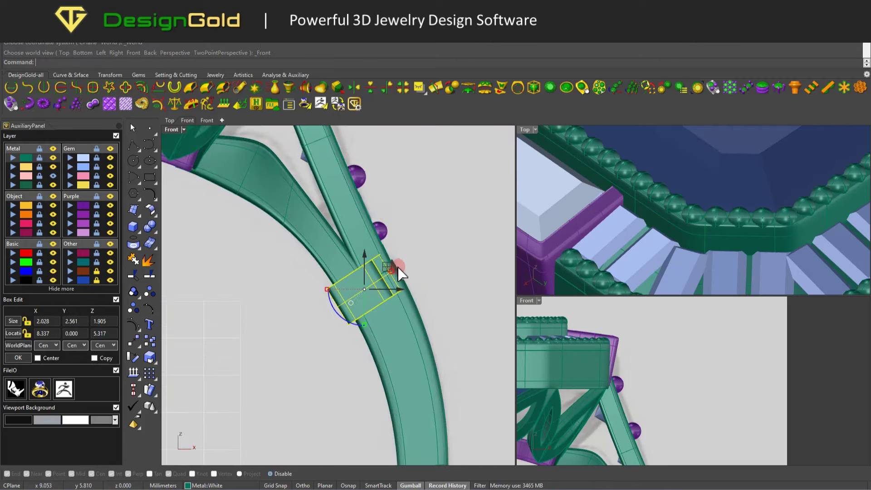
pyautogui.press('F10')
pyautogui.scroll(2, 381, 216)
pyautogui.moveTo(365, 187); pyautogui.dragTo(432, 314)
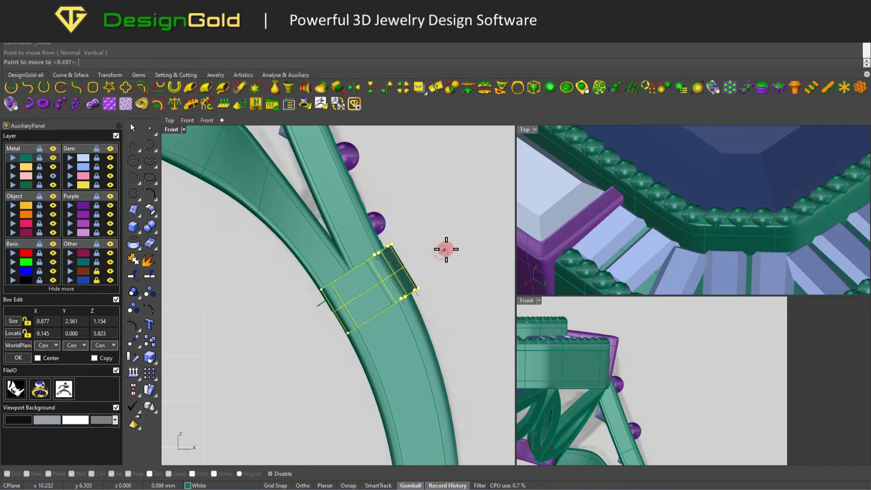
pyautogui.click(407, 272)
pyautogui.hotkey('ctrl', 'F3')
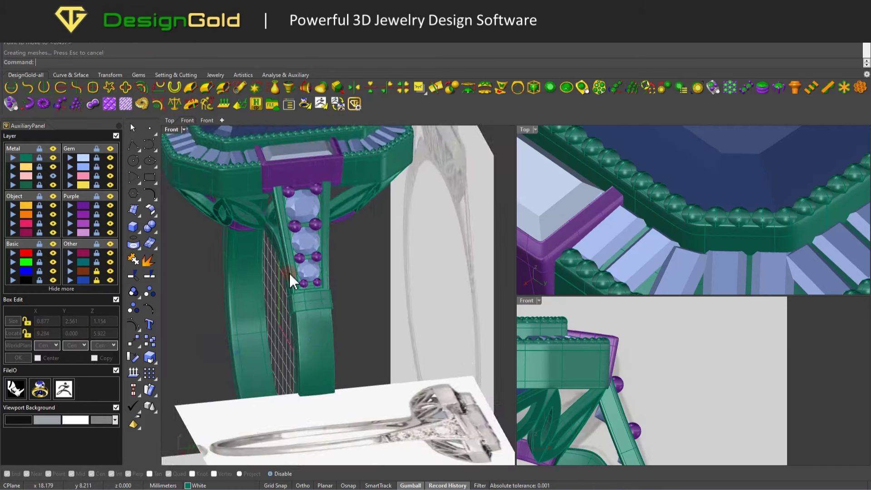
pyautogui.click(333, 322)
pyautogui.hotkey('ctrl', 'F2')
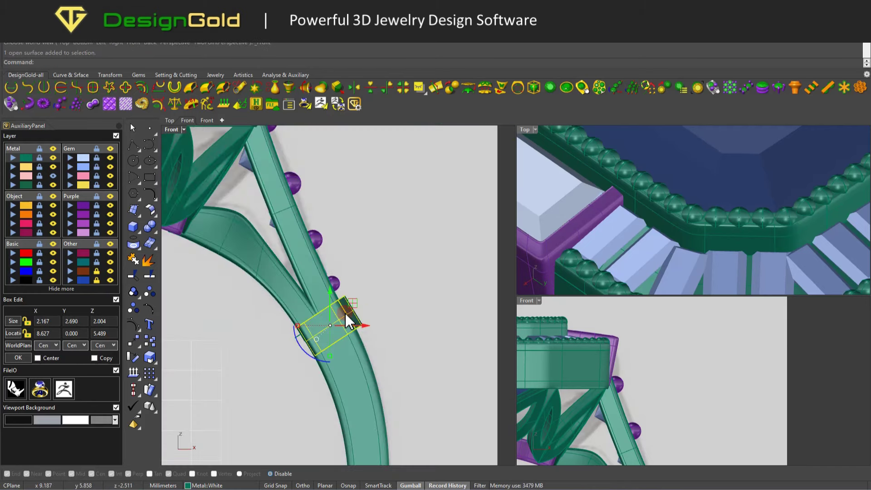
# Step: Show the collar band's control points and try selecting its end points from front and side views
pyautogui.scroll(3, 351, 321)
pyautogui.scroll(2, 350, 298)
pyautogui.press('F10')
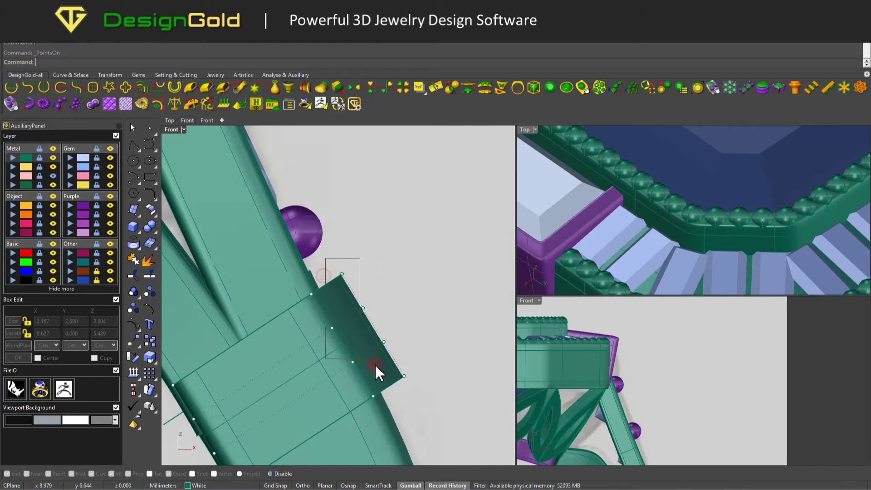
pyautogui.moveTo(375, 363); pyautogui.dragTo(374, 363)
pyautogui.hotkey('ctrl', 'F3')
pyautogui.hotkey('ctrl', 'F2')
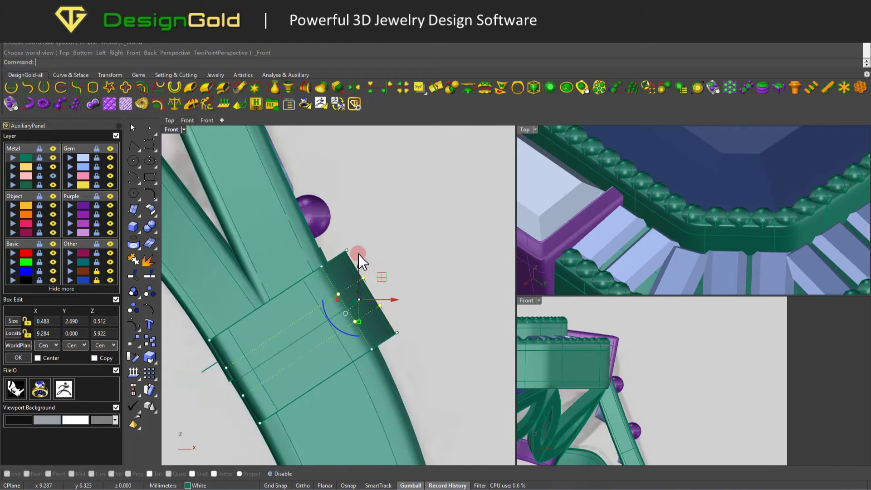
pyautogui.moveTo(359, 234); pyautogui.dragTo(396, 320)
pyautogui.moveTo(422, 277); pyautogui.dragTo(359, 297, button='right')
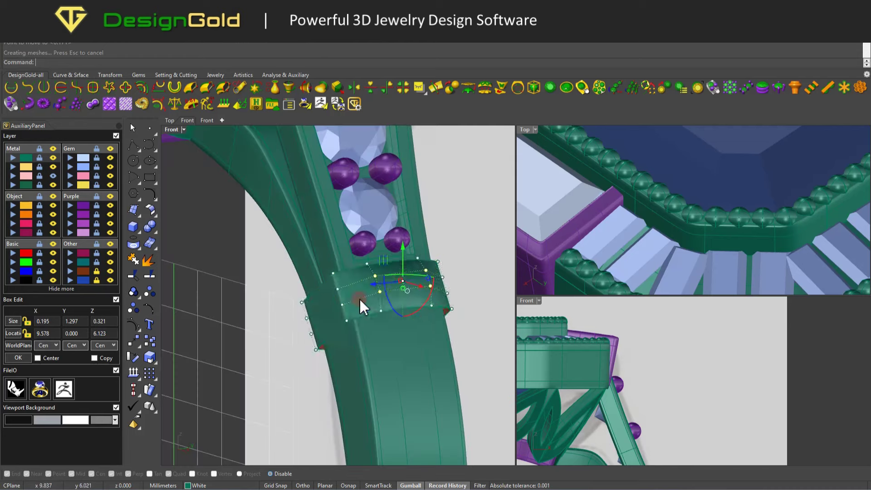
pyautogui.click(360, 298)
pyautogui.hotkey('ctrl', 'F2')
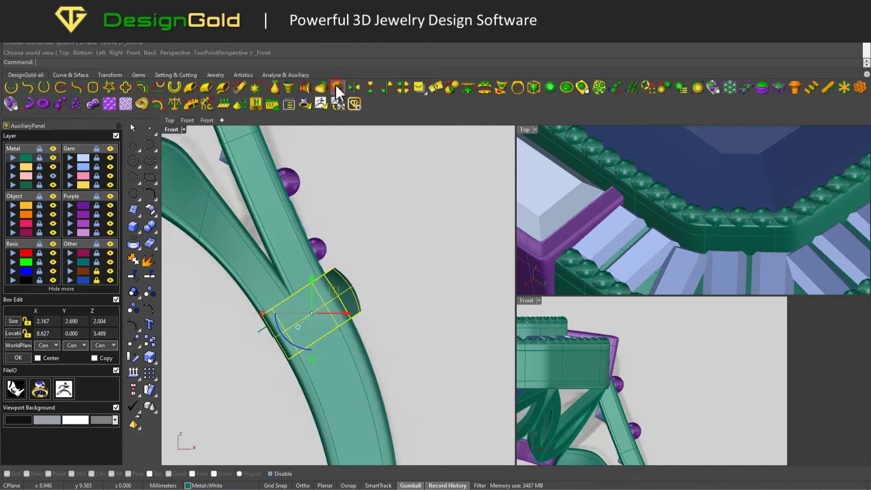
pyautogui.press('Escape')
pyautogui.moveTo(369, 289)
pyautogui.mouseDown(button='right')
pyautogui.moveTo(379, 272)
pyautogui.moveTo(282, 243)
pyautogui.moveTo(274, 288)
pyautogui.moveTo(384, 333)
pyautogui.moveTo(352, 286)
pyautogui.mouseUp(button='right')
# Step: Select the band's flared edge control points and pull them in to tighten the rim
pyautogui.press('F10')
pyautogui.click(363, 279)
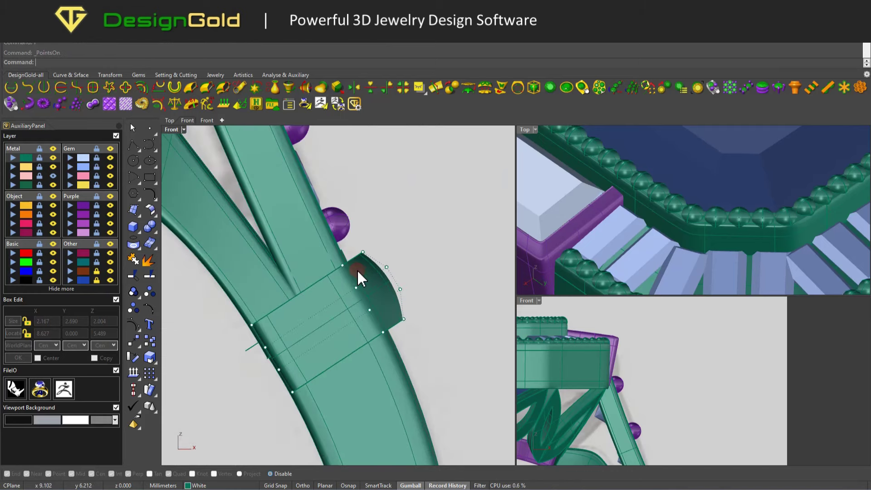
pyautogui.scroll(3, 347, 249)
pyautogui.moveTo(336, 233); pyautogui.dragTo(349, 276)
pyautogui.moveTo(349, 276)
pyautogui.mouseDown(button='right')
pyautogui.moveTo(374, 300)
pyautogui.moveTo(364, 302)
pyautogui.moveTo(377, 330)
pyautogui.mouseUp(button='right')
pyautogui.moveTo(395, 225); pyautogui.dragTo(399, 266)
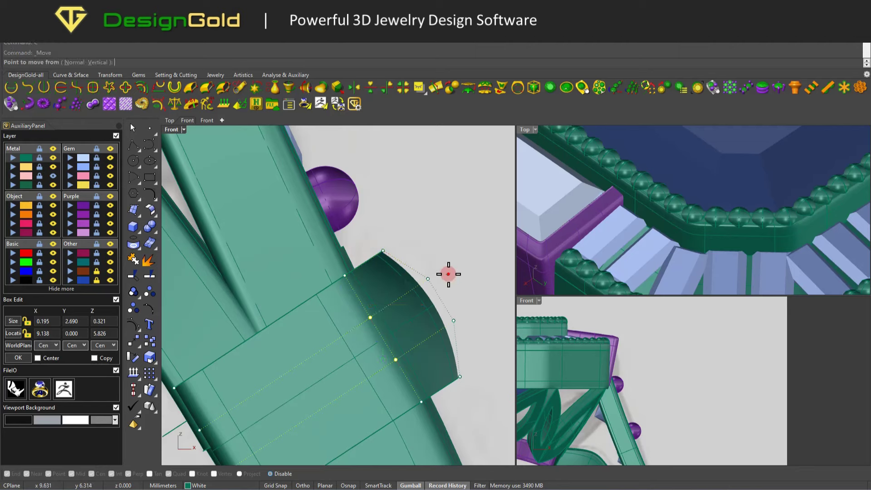
pyautogui.press('Escape')
pyautogui.moveTo(381, 255); pyautogui.dragTo(352, 252, button='right')
pyautogui.click(352, 272)
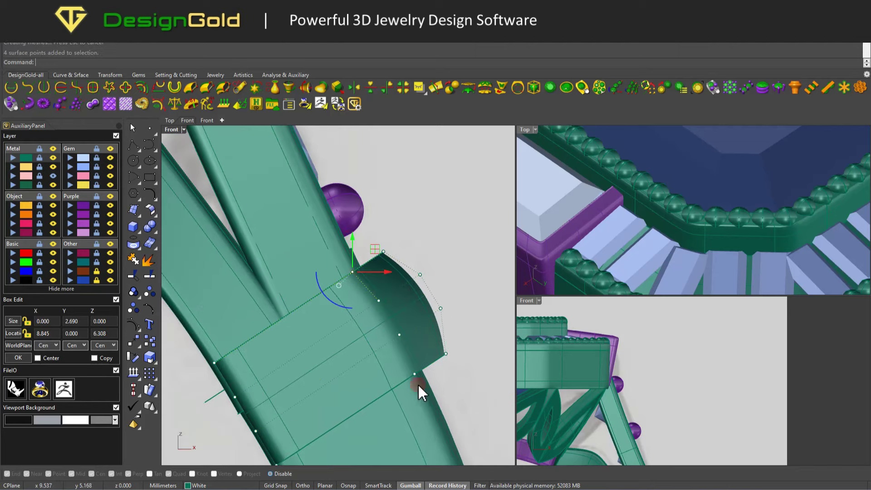
pyautogui.moveTo(418, 382); pyautogui.dragTo(328, 437, button='right')
pyautogui.moveTo(422, 302); pyautogui.dragTo(439, 307)
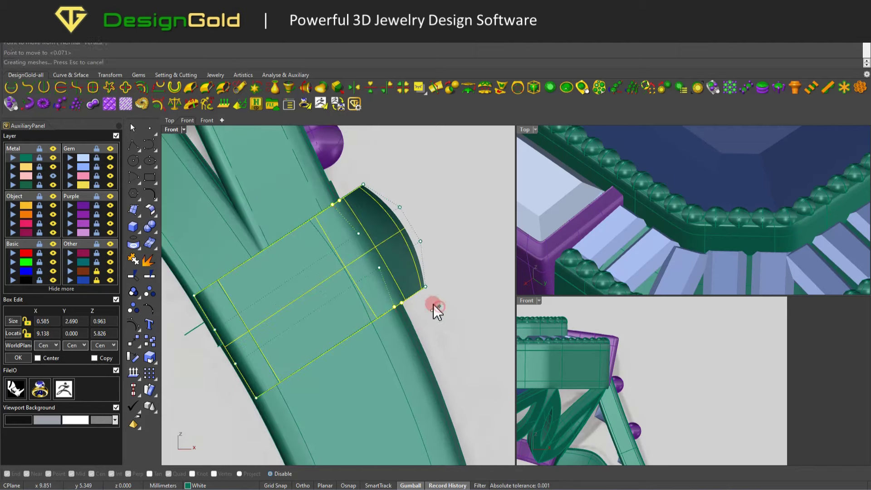
# Step: Inspect the reshaped collar, about 1.94 × 2.69 × 1.48 mm, from several angles
pyautogui.scroll(-3, 431, 295)
pyautogui.moveTo(425, 279); pyautogui.dragTo(307, 338, button='right')
pyautogui.click(385, 320)
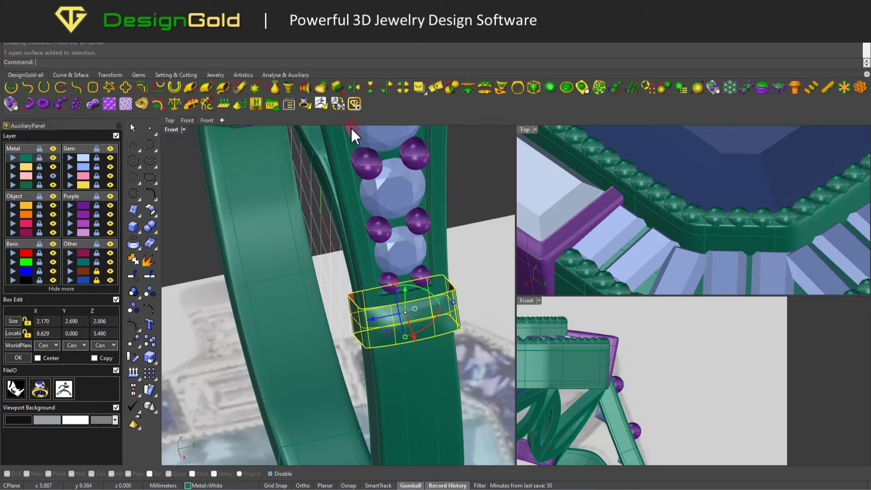
pyautogui.moveTo(371, 208)
pyautogui.mouseDown(button='right')
pyautogui.moveTo(466, 265)
pyautogui.moveTo(341, 111)
pyautogui.mouseUp(button='right')
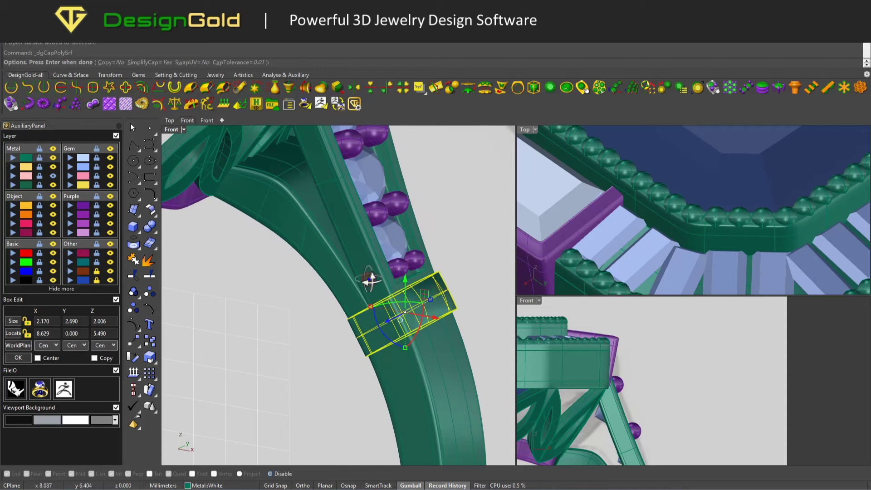
pyautogui.moveTo(369, 279); pyautogui.dragTo(410, 308, button='right')
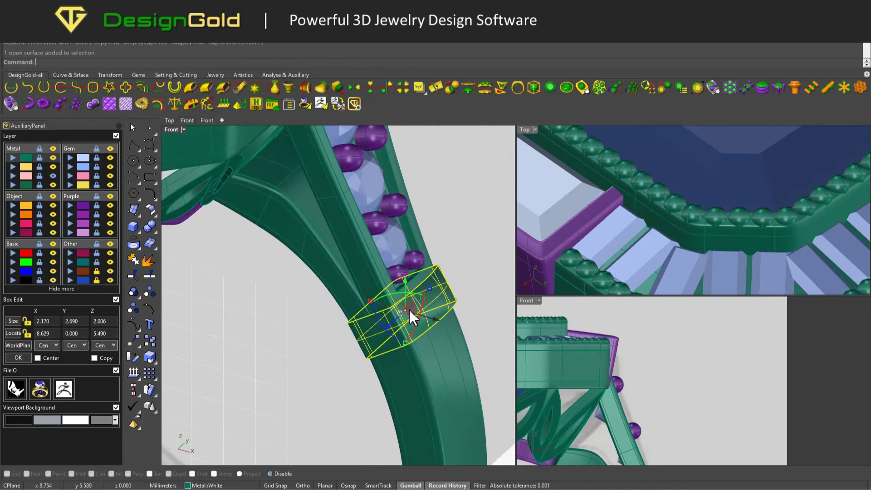
pyautogui.moveTo(441, 268)
pyautogui.mouseDown(button='right')
pyautogui.moveTo(288, 288)
pyautogui.moveTo(287, 297)
pyautogui.mouseUp(button='right')
pyautogui.press('F10')
# Step: Check the band in the front and side views, then tilt the view toward its edge
pyautogui.hotkey('ctrl', 'F2')
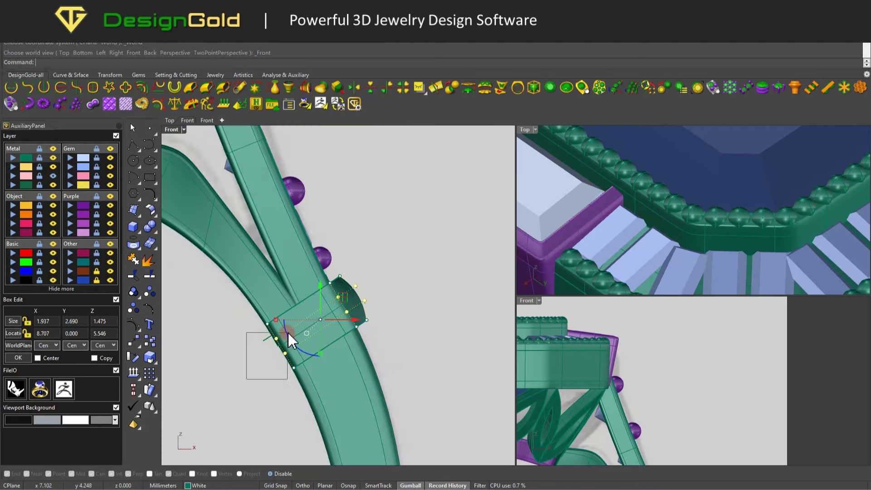
pyautogui.keyDown('ctrl'); pyautogui.moveTo(290, 338); pyautogui.dragTo(287, 334); pyautogui.keyUp('ctrl')
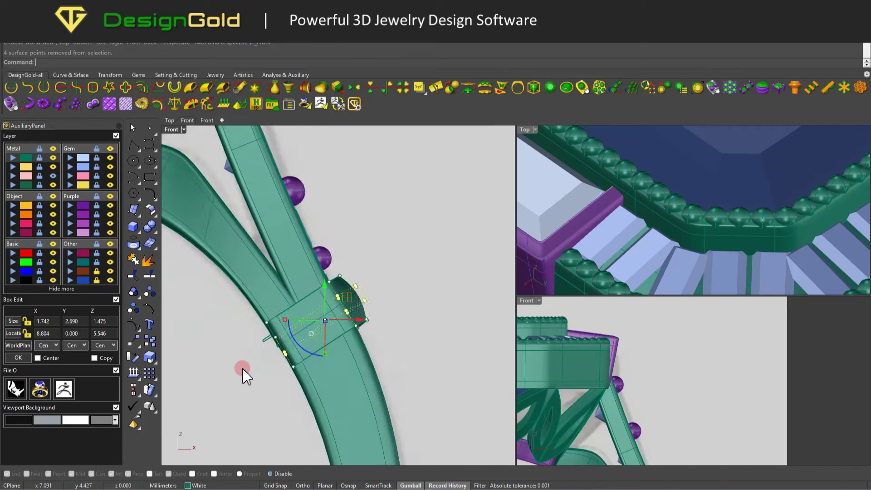
pyautogui.rightClick(243, 369)
pyautogui.hotkey('ctrl', 'F3')
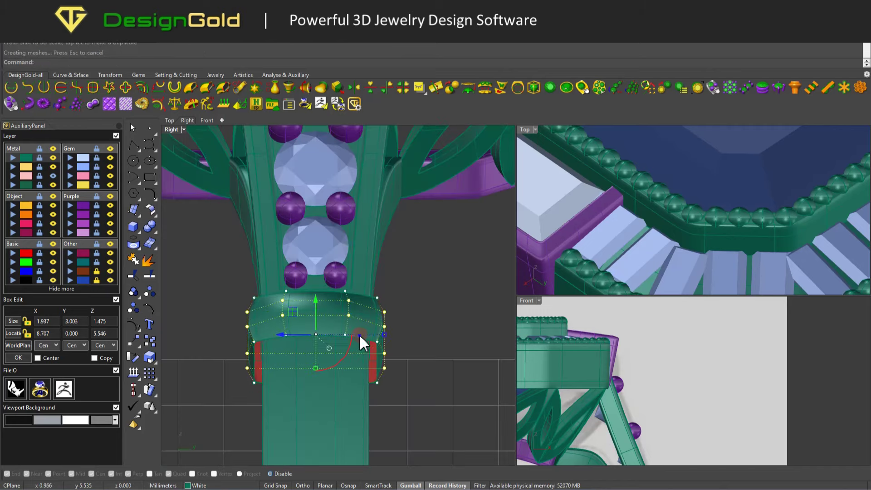
pyautogui.rightClick(367, 325)
pyautogui.moveTo(368, 325); pyautogui.dragTo(222, 245, button='right')
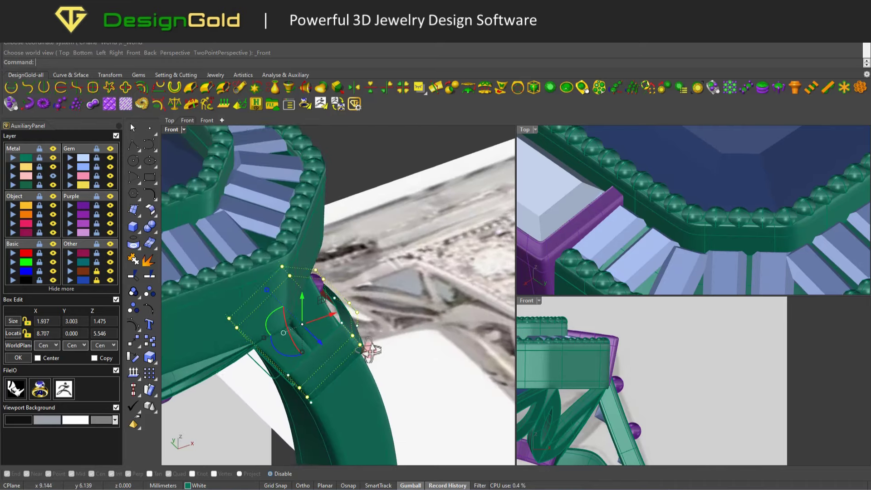
# Step: Pick overlapping edge control points on both sides of the band and delete them
pyautogui.click(243, 309)
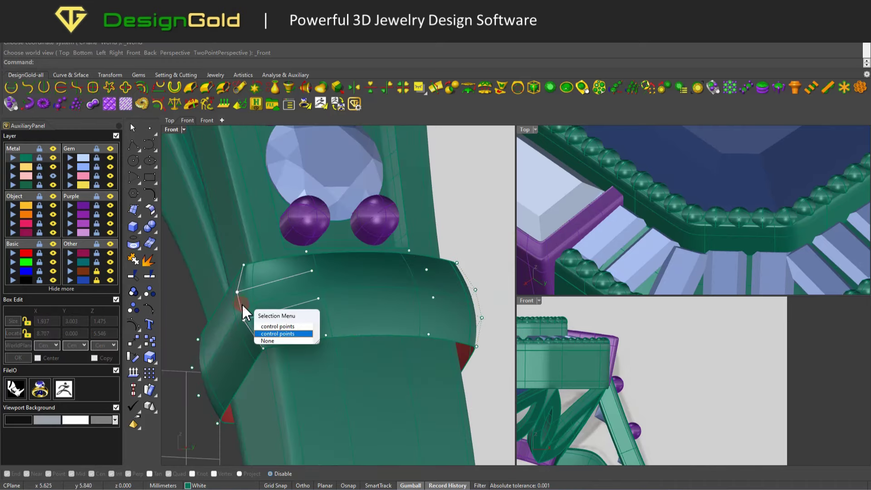
pyautogui.click(271, 328)
pyautogui.click(272, 349)
pyautogui.moveTo(231, 315); pyautogui.dragTo(399, 315, button='right')
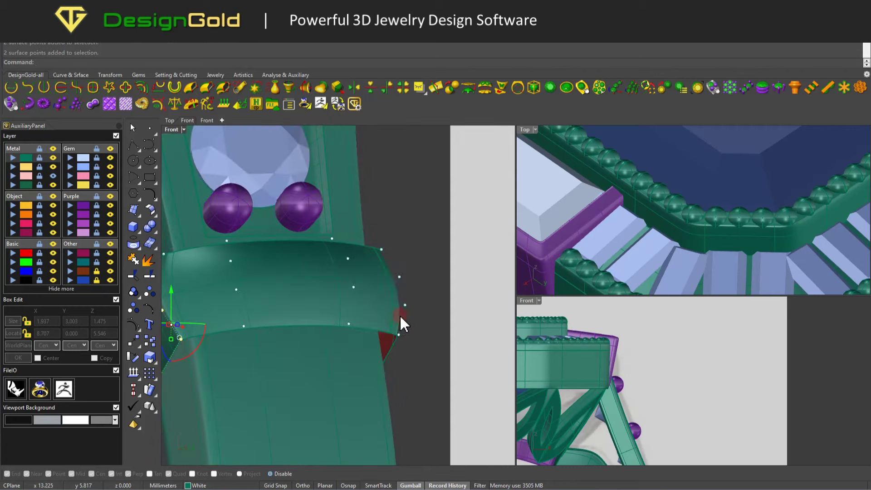
pyautogui.click(400, 314)
pyautogui.scroll(-2, 415, 322)
pyautogui.scroll(2, 412, 321)
pyautogui.click(412, 322)
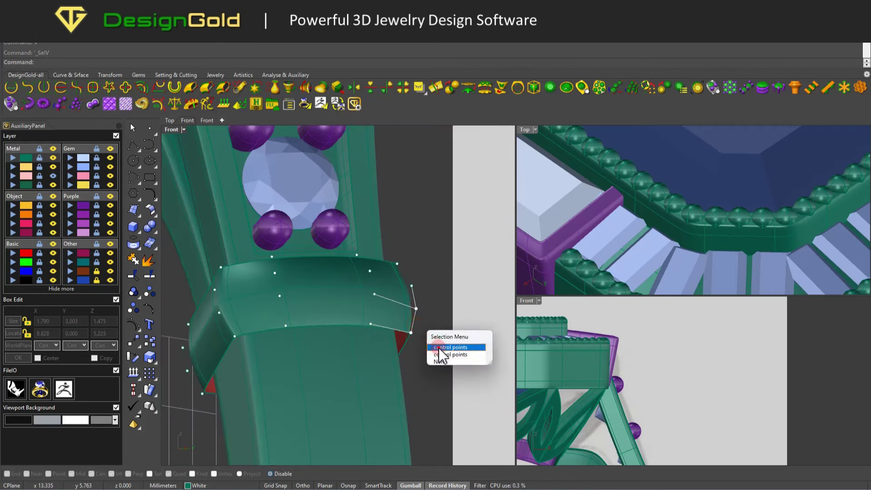
pyautogui.click(438, 347)
pyautogui.click(243, 336)
pyautogui.press('Delete')
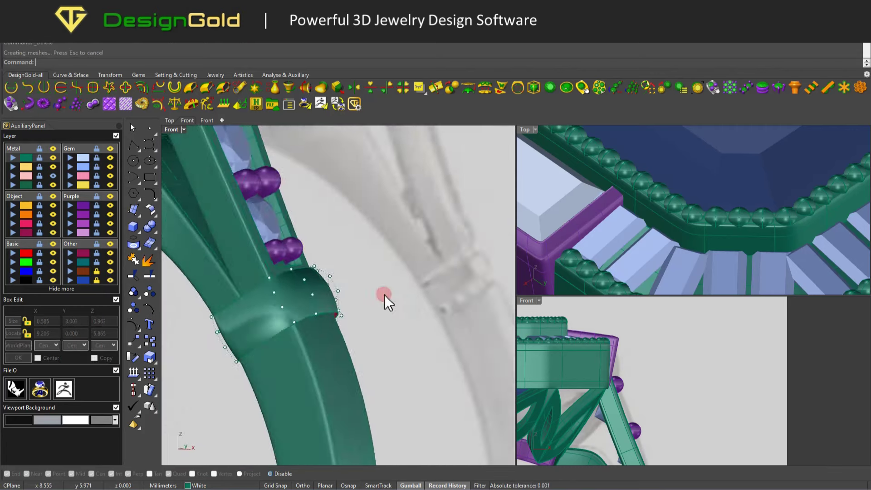
# Step: Drag band control points into a rounded profile, about 2.17 × 2.93 × 2.01 mm, undoing a bad drag
pyautogui.scroll(-2, 385, 294)
pyautogui.click(286, 340)
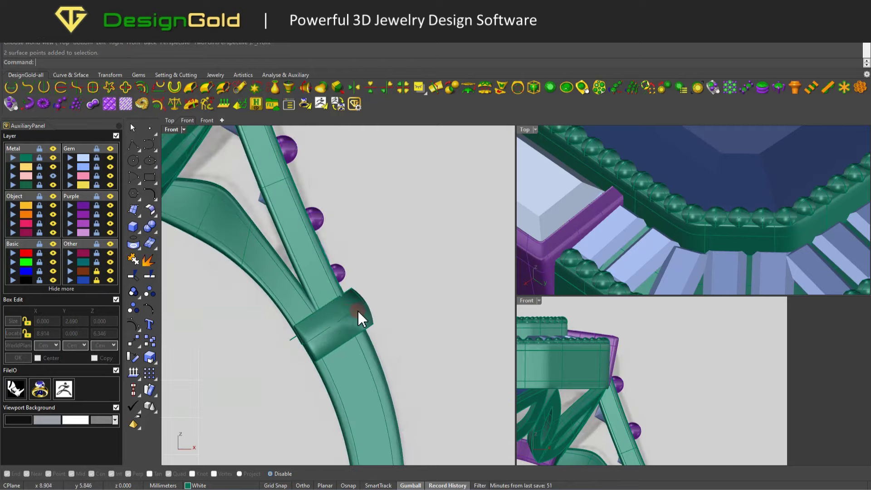
pyautogui.moveTo(359, 318); pyautogui.dragTo(346, 331, button='right')
pyautogui.press('F10')
pyautogui.moveTo(336, 285); pyautogui.dragTo(325, 303, button='right')
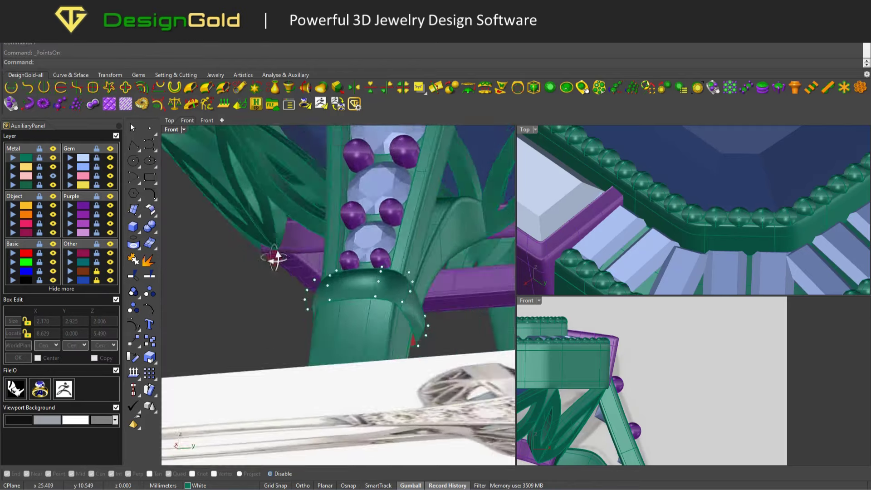
pyautogui.moveTo(274, 257); pyautogui.dragTo(292, 233, button='right')
pyautogui.moveTo(382, 316); pyautogui.dragTo(383, 317)
pyautogui.moveTo(358, 284)
pyautogui.mouseDown(button='right')
pyautogui.moveTo(368, 322)
pyautogui.moveTo(362, 290)
pyautogui.moveTo(267, 341)
pyautogui.mouseUp(button='right')
pyautogui.hotkey('ctrl', 'z')
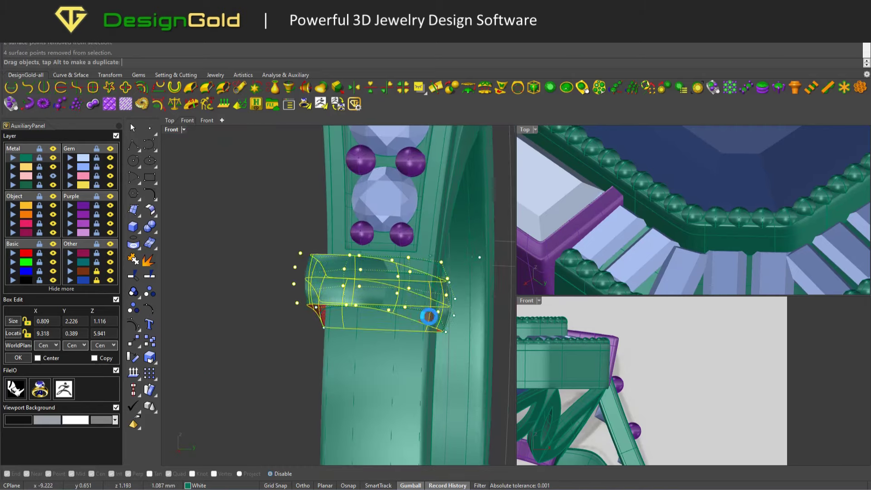
pyautogui.moveTo(410, 304); pyautogui.dragTo(415, 278, button='right')
pyautogui.moveTo(417, 280); pyautogui.dragTo(421, 281)
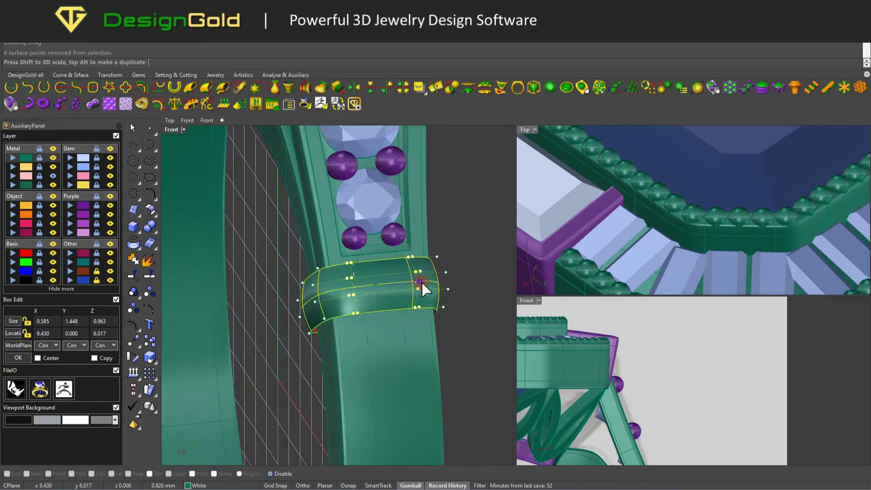
pyautogui.hotkey('ctrl', 'F2')
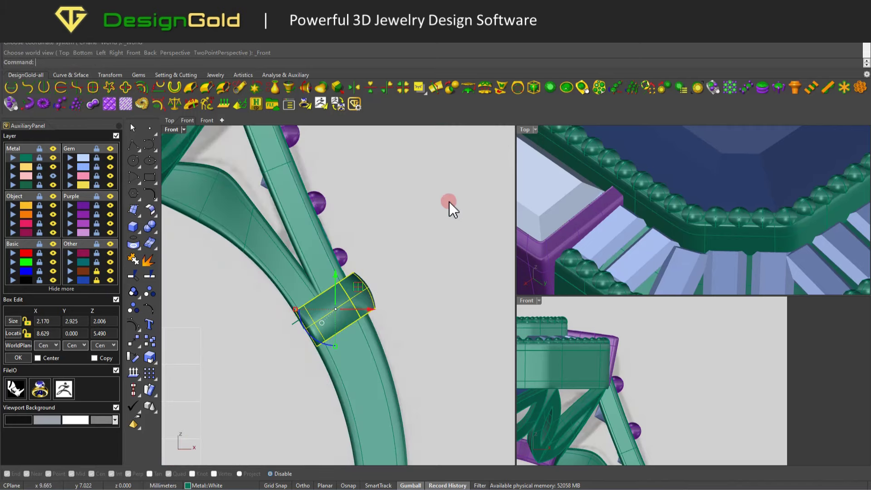
pyautogui.moveTo(376, 237); pyautogui.dragTo(349, 305, button='right')
# Step: Mirror the collar band onto the opposite shank and begin a Curve Mirror Y on it
pyautogui.hotkey('ctrl', 'F2')
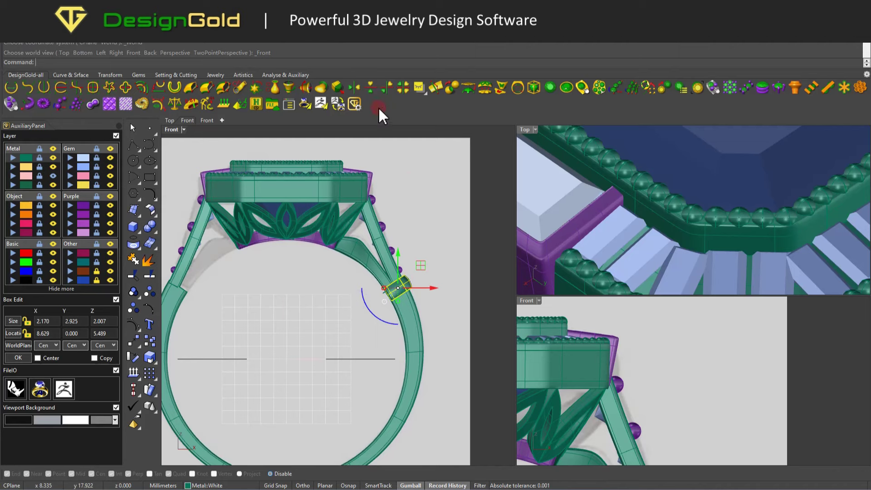
pyautogui.click(410, 212)
pyautogui.click(404, 292)
pyautogui.click(372, 85)
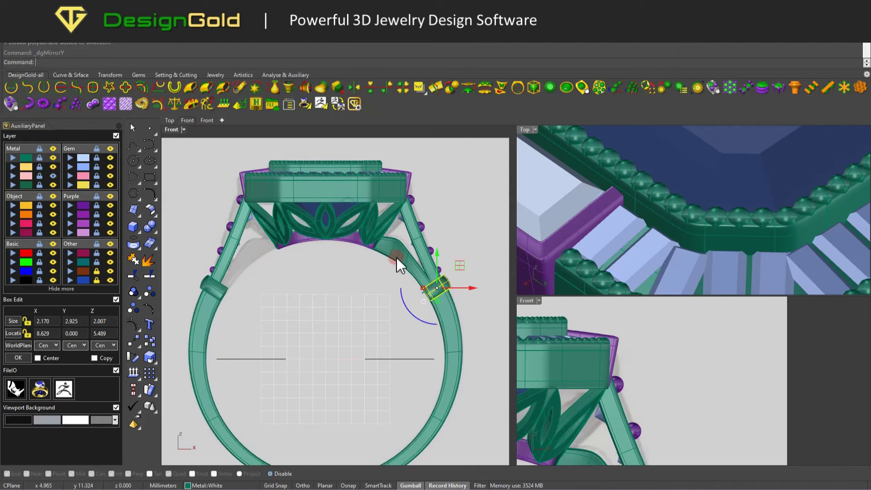
pyautogui.scroll(-3, 317, 257)
pyautogui.moveTo(318, 257); pyautogui.dragTo(335, 258, button='right')
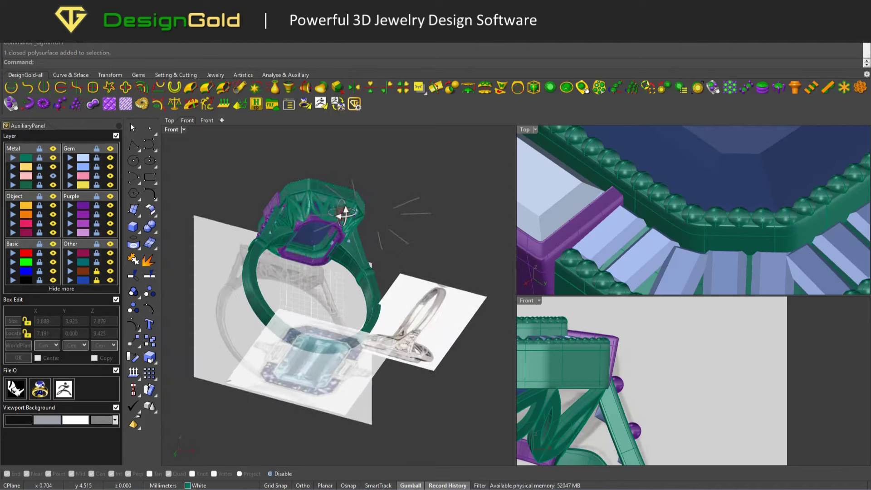
pyautogui.scroll(5, 268, 303)
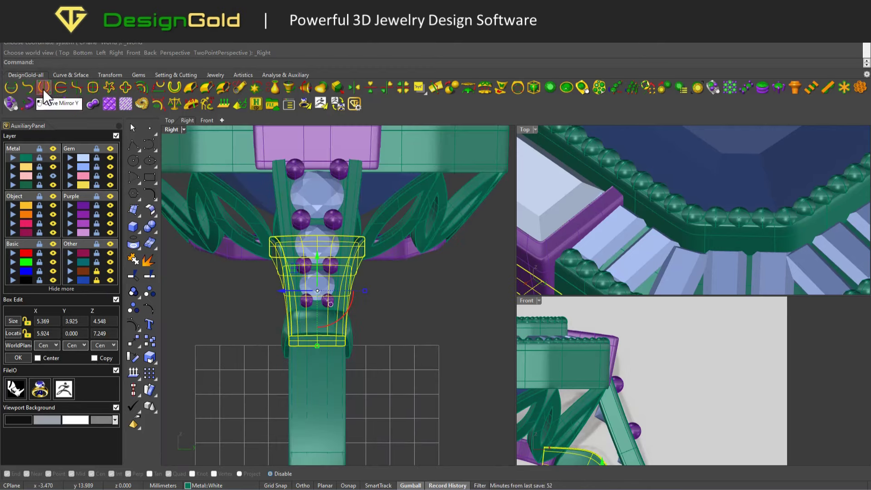
pyautogui.click(43, 87)
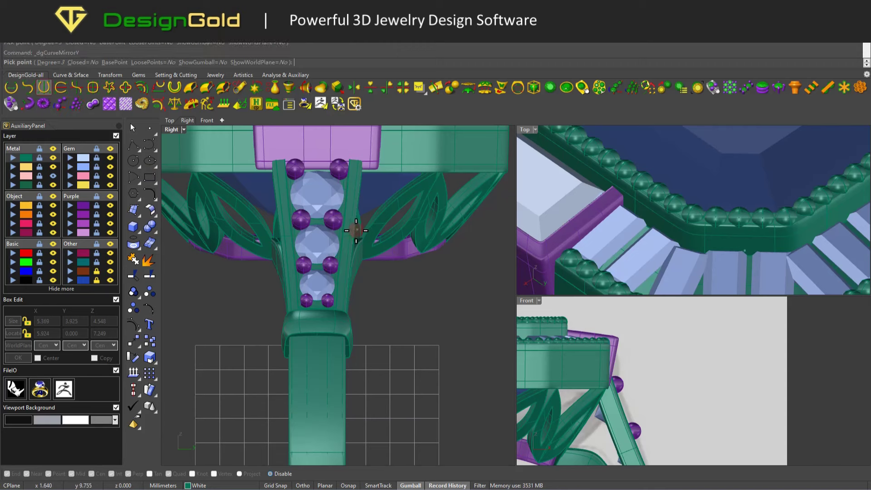
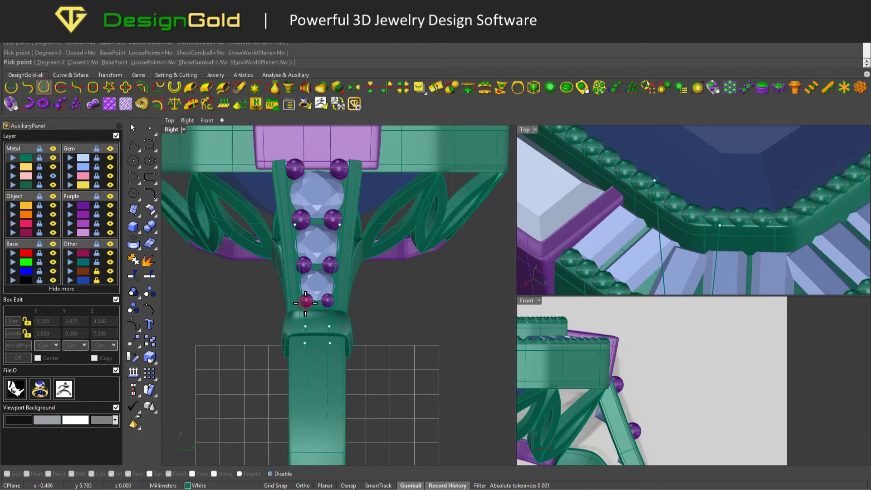
# Step: Finish the curve along the split shank and extrude it into a red cutting surface with the gumball
pyautogui.press('Return')
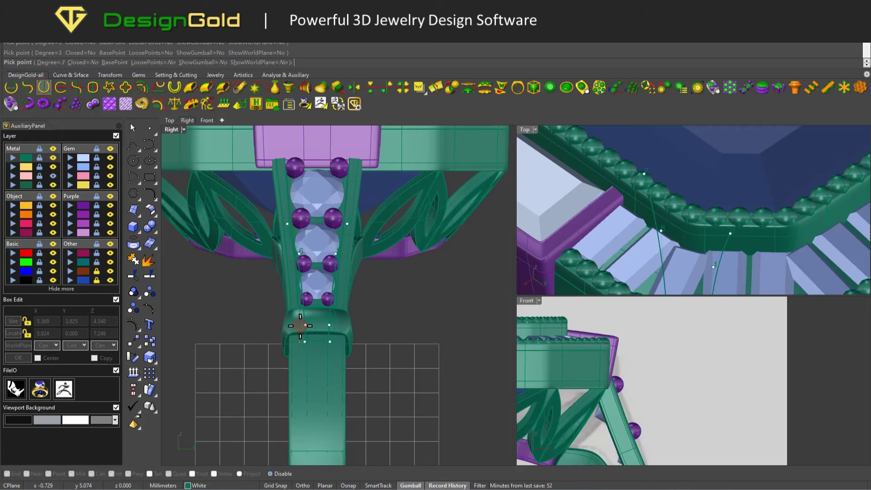
pyautogui.moveTo(257, 256)
pyautogui.mouseDown(button='right')
pyautogui.moveTo(222, 301)
pyautogui.moveTo(248, 275)
pyautogui.mouseUp(button='right')
pyautogui.moveTo(248, 275); pyautogui.dragTo(330, 267)
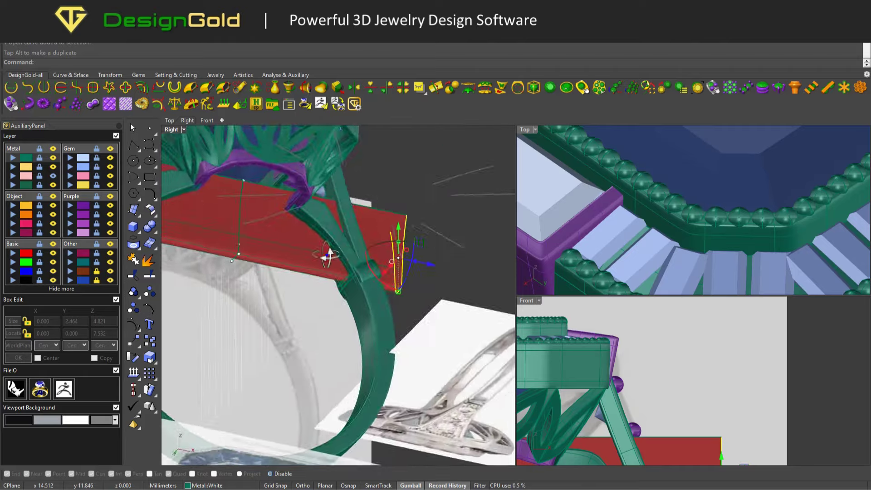
# Step: Select the red extrusion and flip the cutting surface's direction
pyautogui.moveTo(284, 323); pyautogui.dragTo(390, 219, button='right')
pyautogui.click(405, 236)
pyautogui.scroll(-5, 406, 237)
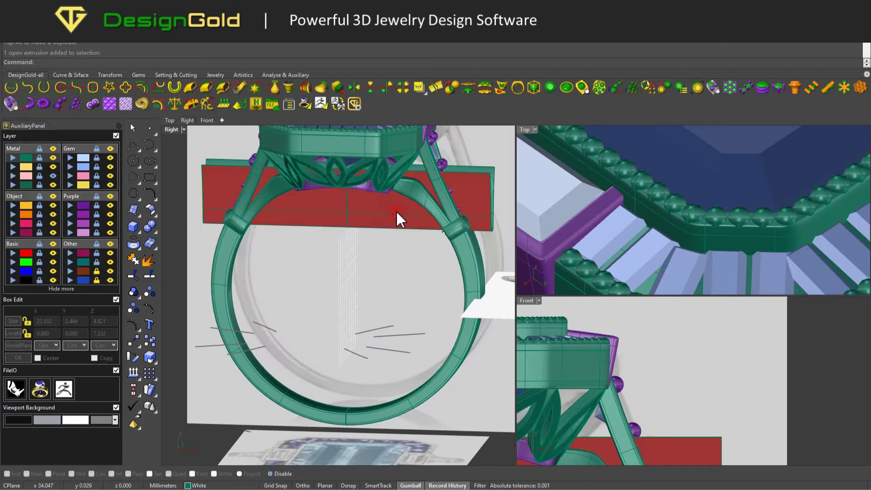
pyautogui.click(396, 211)
pyautogui.scroll(5, 420, 196)
pyautogui.press('Escape')
pyautogui.click(370, 221)
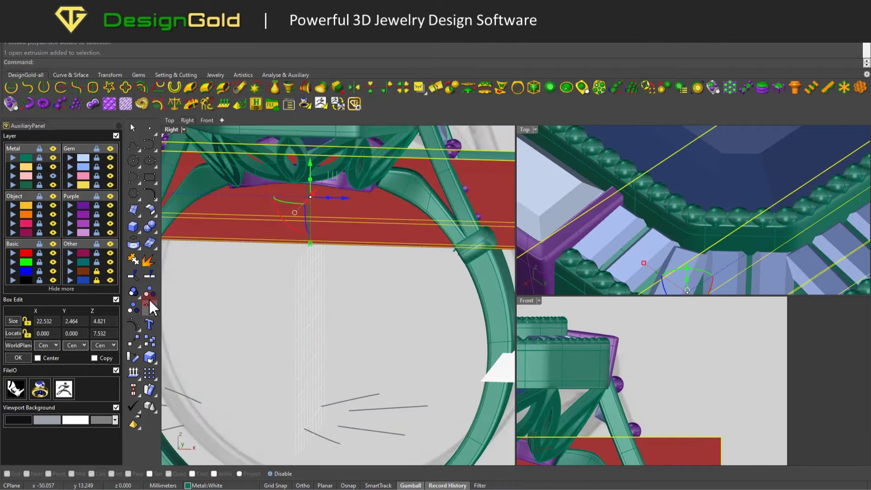
pyautogui.click(133, 372)
# Step: BooleanDifference the two shank pieces with the red plate, then delete the leftover plate
pyautogui.scroll(-3, 272, 240)
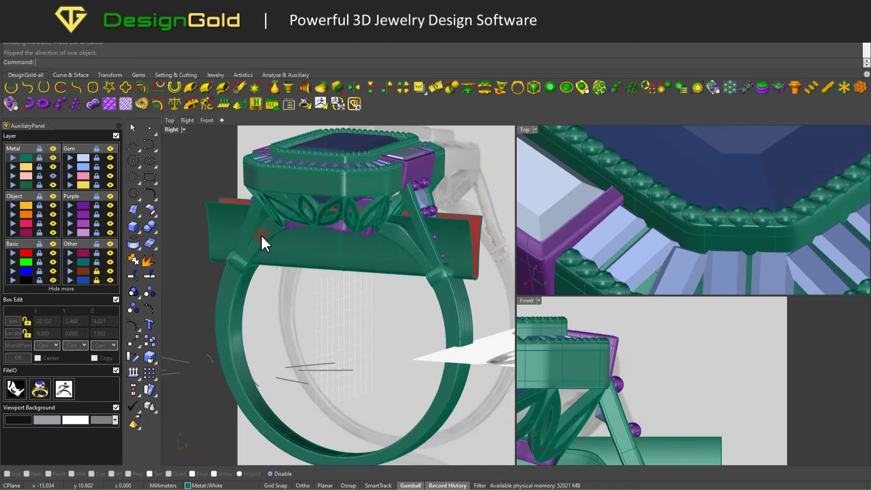
pyautogui.click(261, 241)
pyautogui.click(394, 245)
pyautogui.rightClick(358, 260)
pyautogui.click(370, 257)
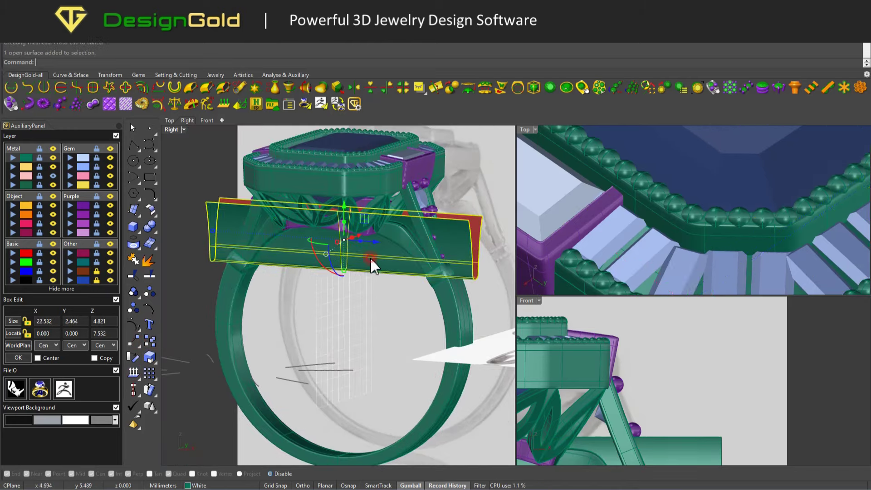
pyautogui.press('Return')
pyautogui.press('Delete')
pyautogui.moveTo(370, 257)
pyautogui.mouseDown(button='right')
pyautogui.moveTo(343, 263)
pyautogui.moveTo(398, 295)
pyautogui.mouseUp(button='right')
pyautogui.scroll(-3, 342, 263)
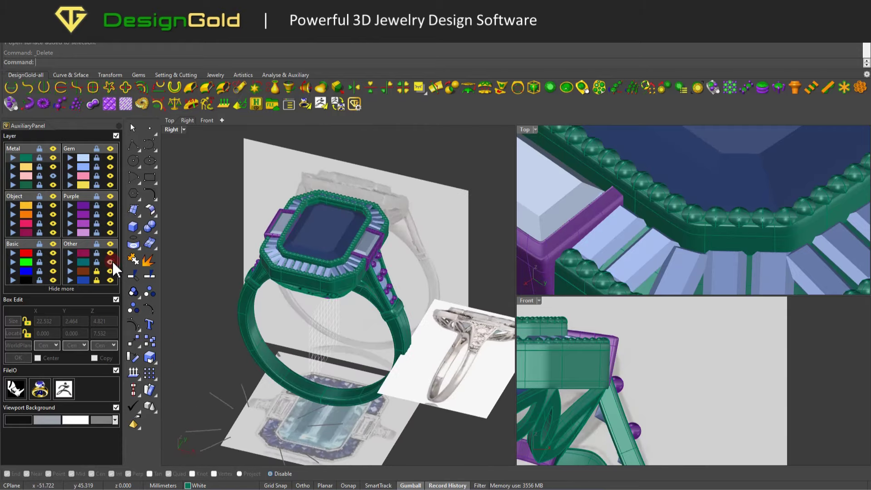
# Step: Hide the reference picture layer and maximize the Right viewport
pyautogui.click(110, 272)
pyautogui.moveTo(334, 268)
pyautogui.mouseDown(button='right')
pyautogui.moveTo(324, 241)
pyautogui.moveTo(331, 258)
pyautogui.moveTo(385, 266)
pyautogui.moveTo(357, 327)
pyautogui.moveTo(426, 278)
pyautogui.mouseUp(button='right')
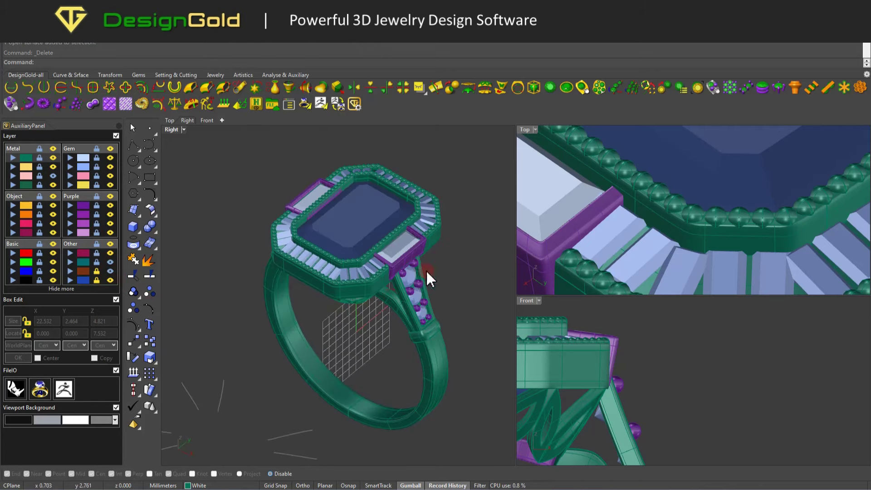
pyautogui.doubleClick(181, 133)
# Step: Switch the maximized viewport to the DG display mode
pyautogui.moveTo(470, 234); pyautogui.dragTo(356, 177, button='right')
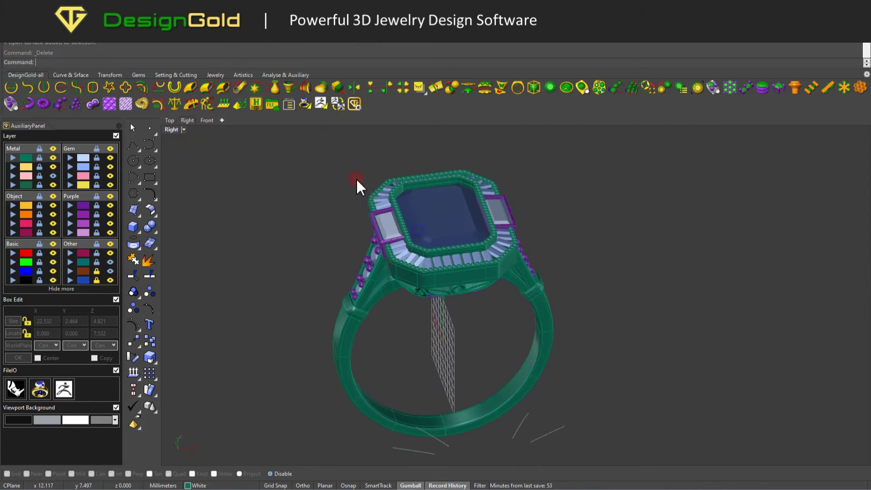
pyautogui.click(184, 130)
pyautogui.click(210, 205)
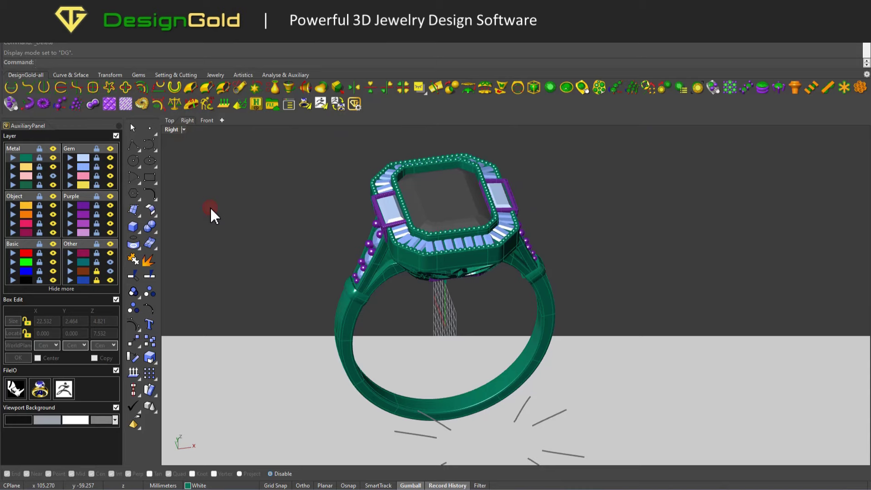
# Step: Unlock all locked objects and the Other layer so the centre gem shows blue
pyautogui.moveTo(399, 306)
pyautogui.mouseDown(button='right')
pyautogui.moveTo(467, 247)
pyautogui.moveTo(567, 272)
pyautogui.moveTo(508, 265)
pyautogui.moveTo(445, 241)
pyautogui.mouseUp(button='right')
pyautogui.middleClick(279, 229)
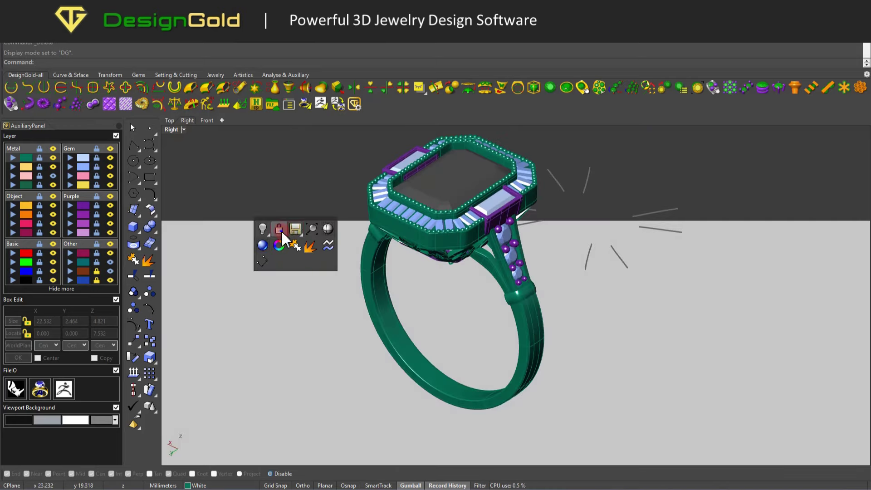
pyautogui.click(279, 229)
pyautogui.moveTo(455, 182); pyautogui.dragTo(318, 195, button='right')
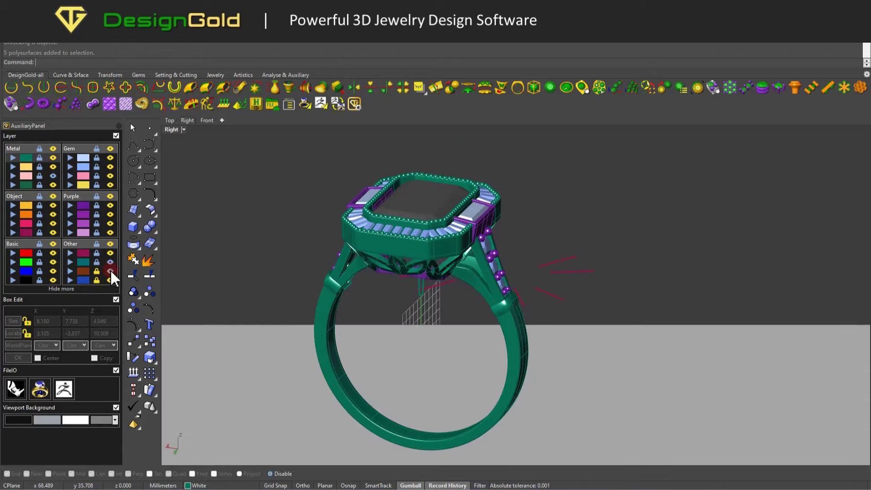
pyautogui.click(97, 281)
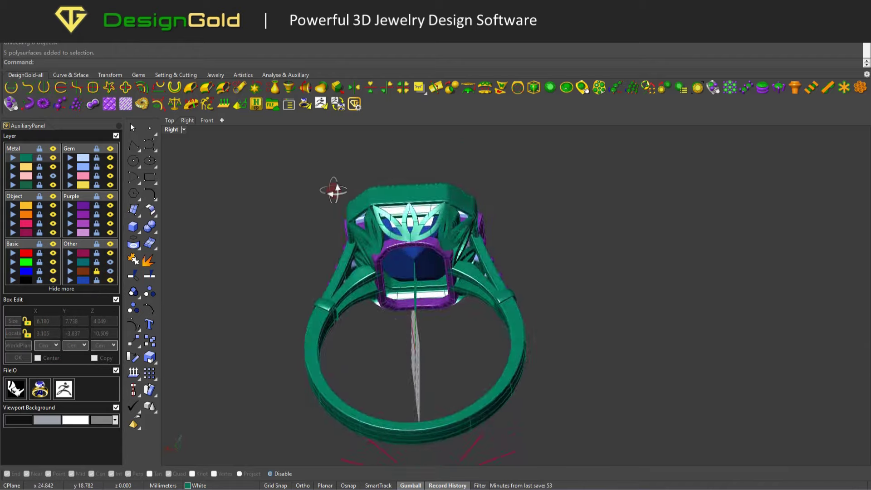